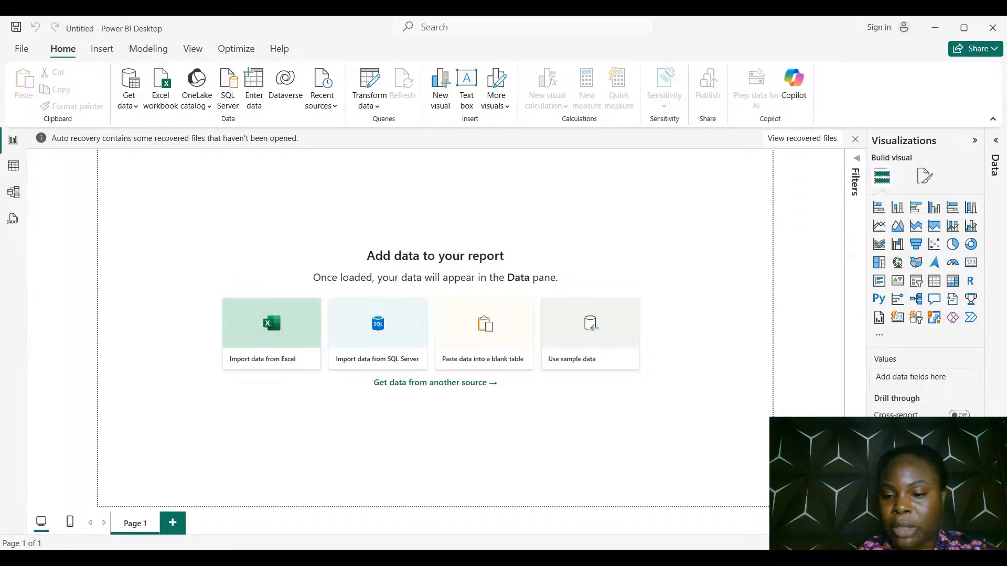
Start importing data from an Excel workbook into the blank report
key("Tab")
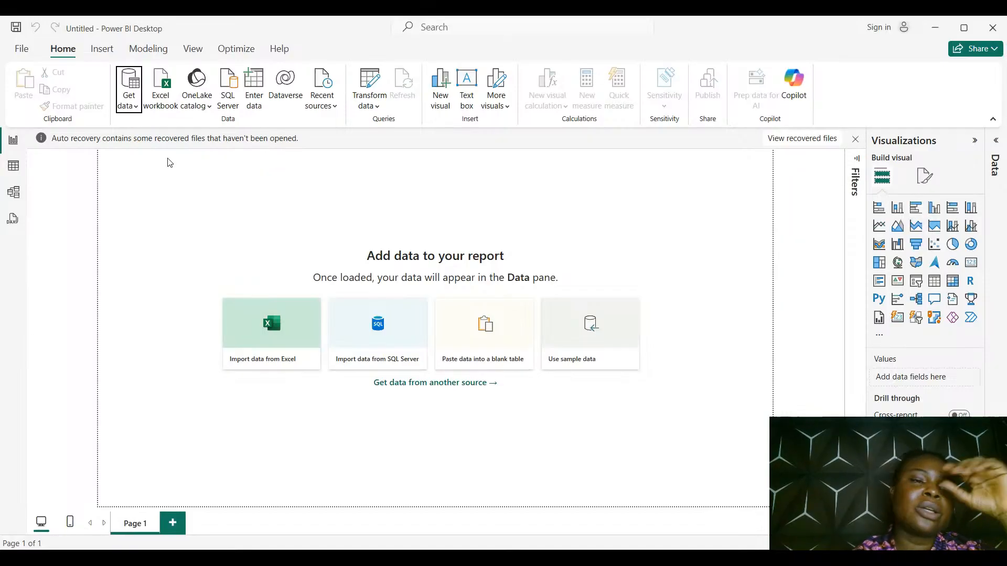
left_click(136, 110)
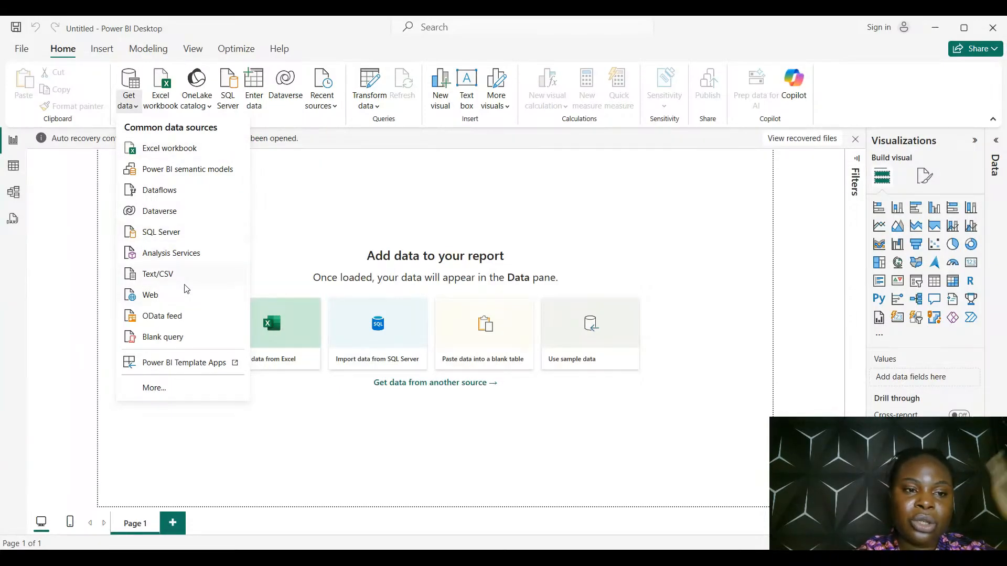
left_click(184, 155)
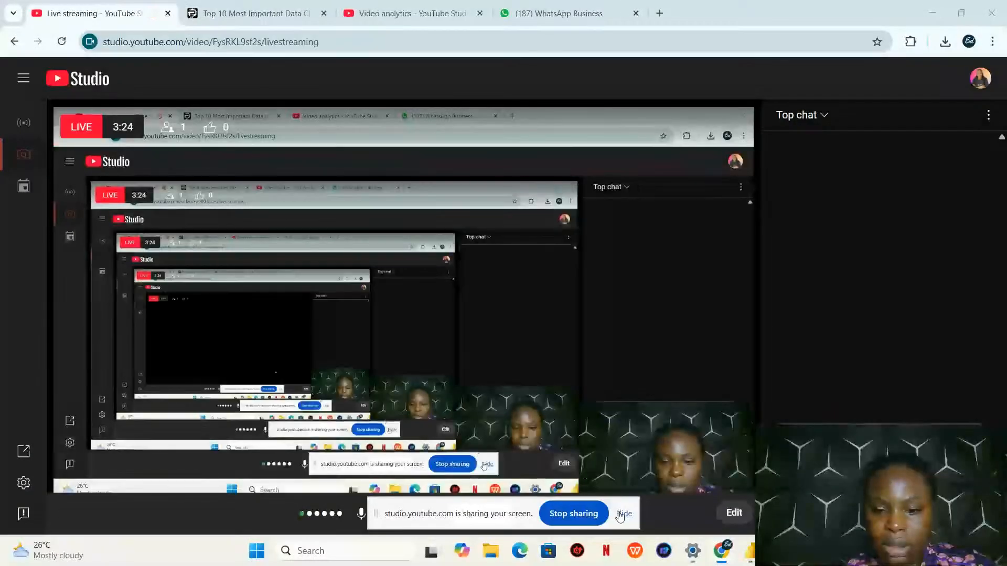
Hide the screen-sharing notice and switch to the Power BI window
left_click(623, 514)
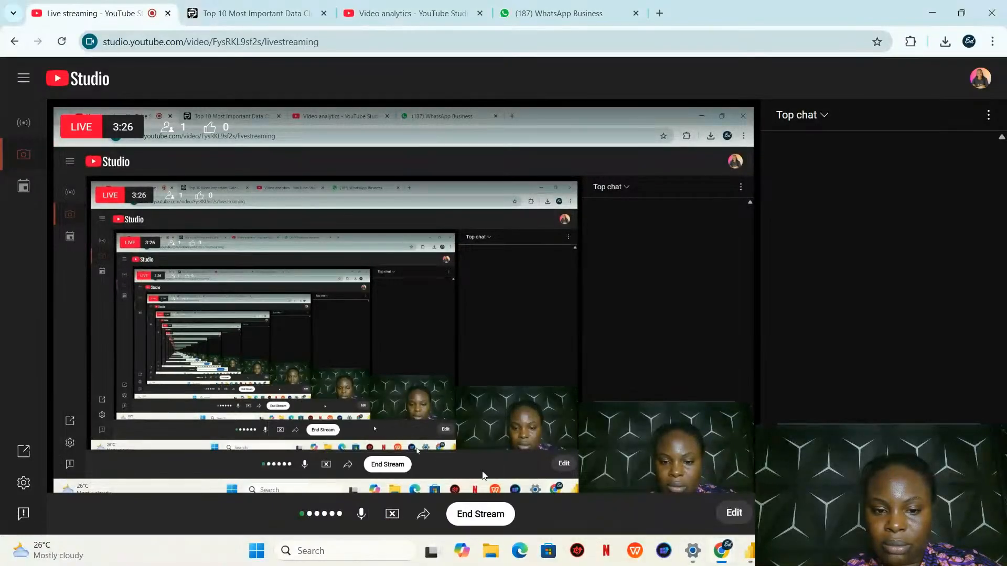
mouse_move(749, 551)
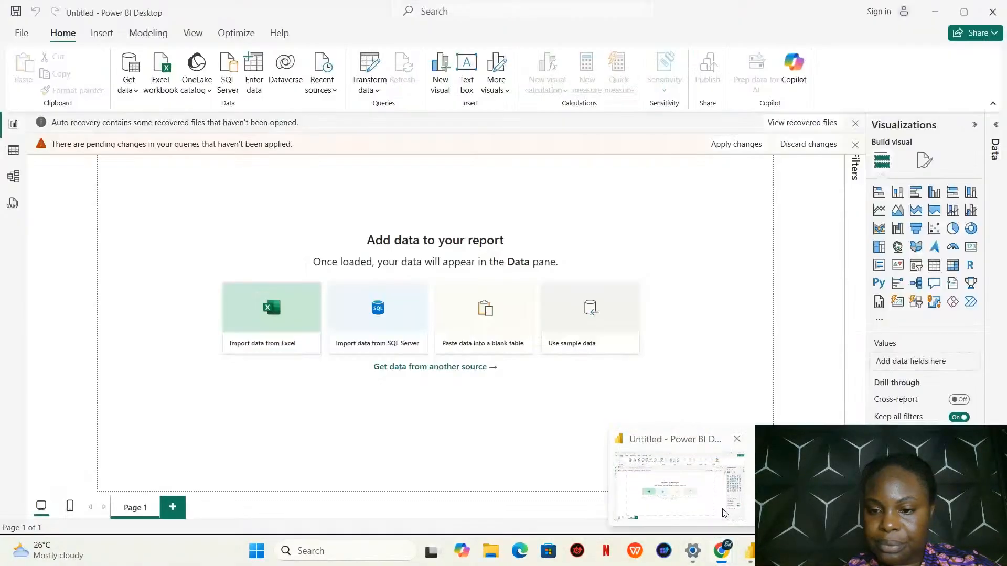
left_click(724, 513)
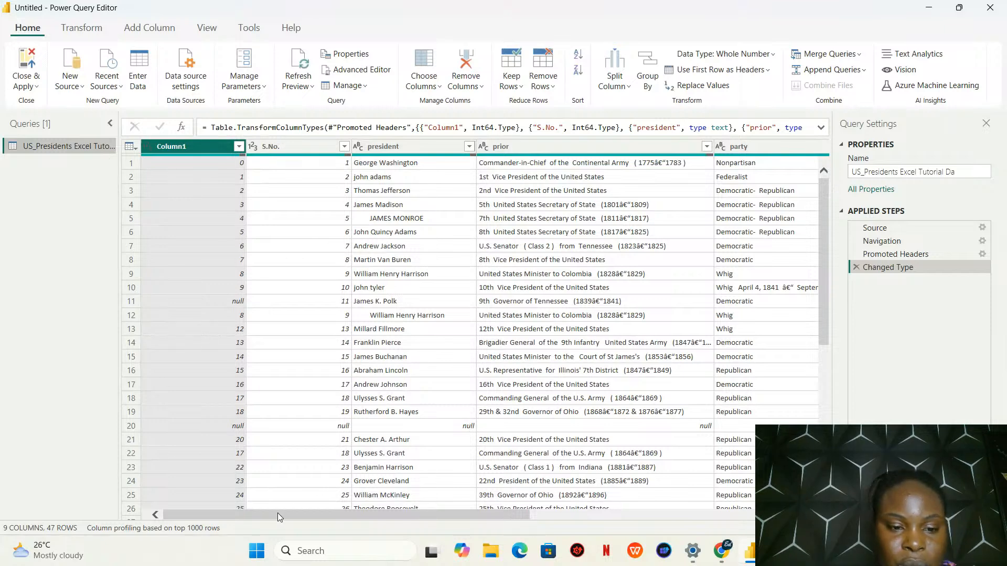
Check the live stream in YouTube Studio and return to the Power Query Editor
left_click_drag(278, 513, 83, 447)
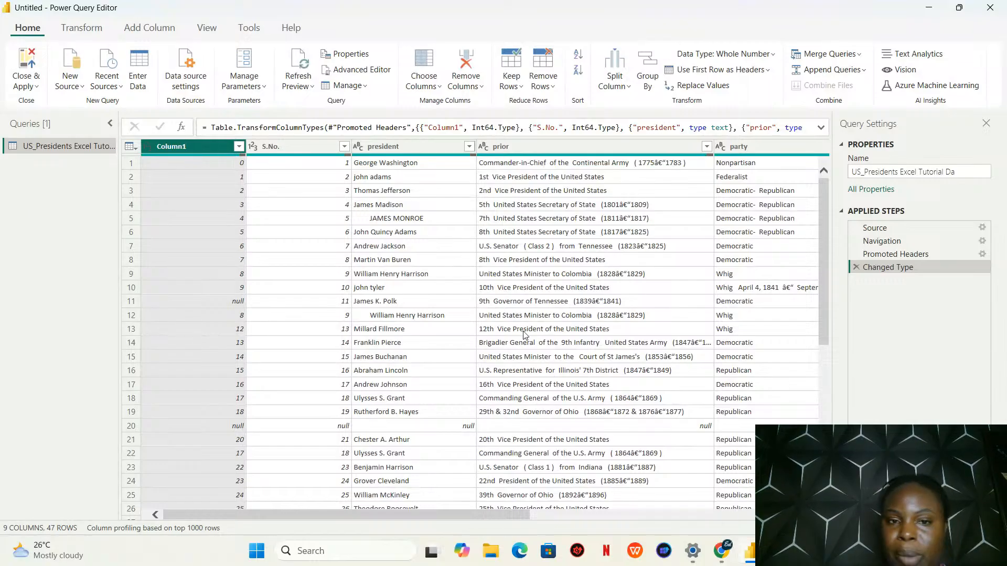
mouse_move(721, 551)
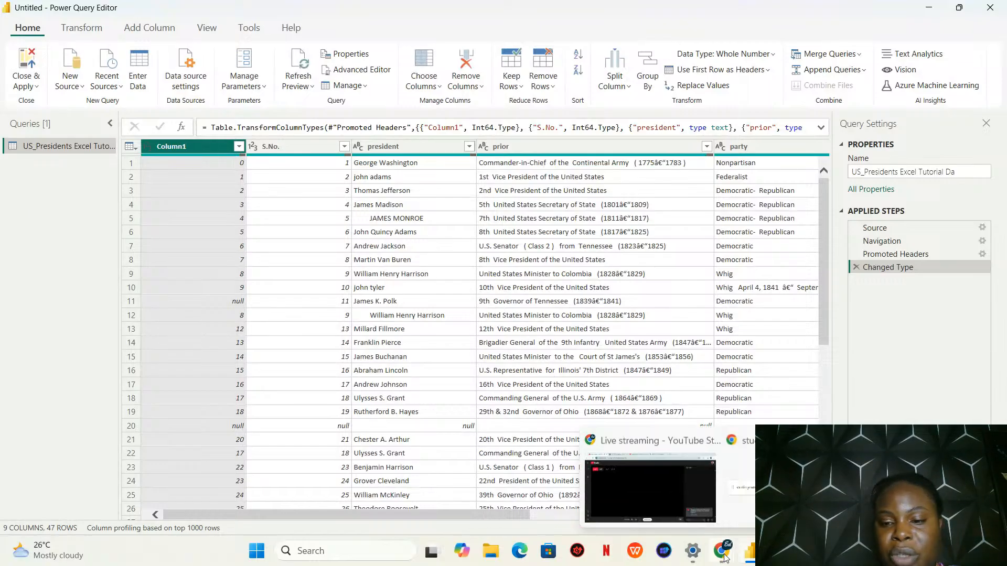
left_click(666, 496)
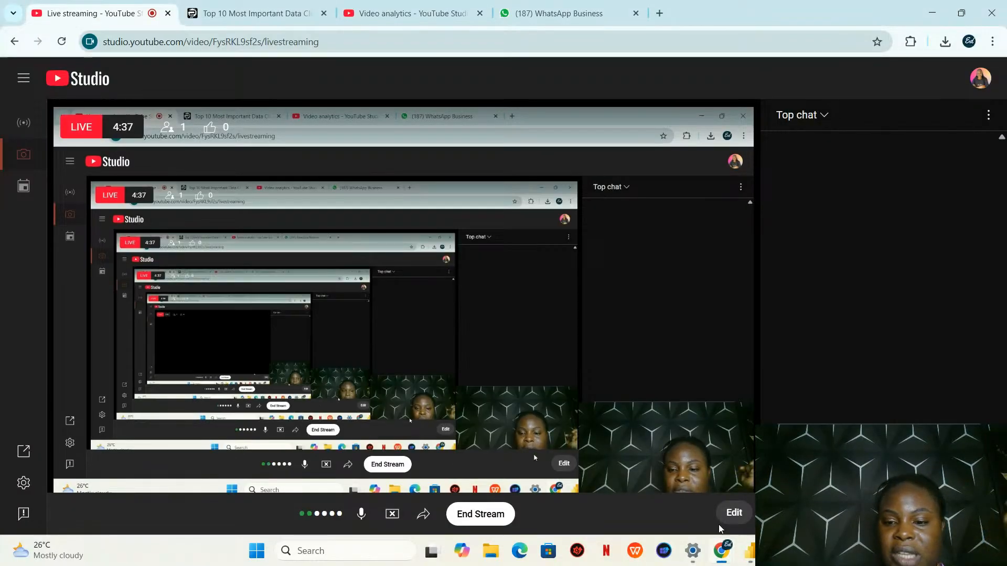
mouse_move(747, 559)
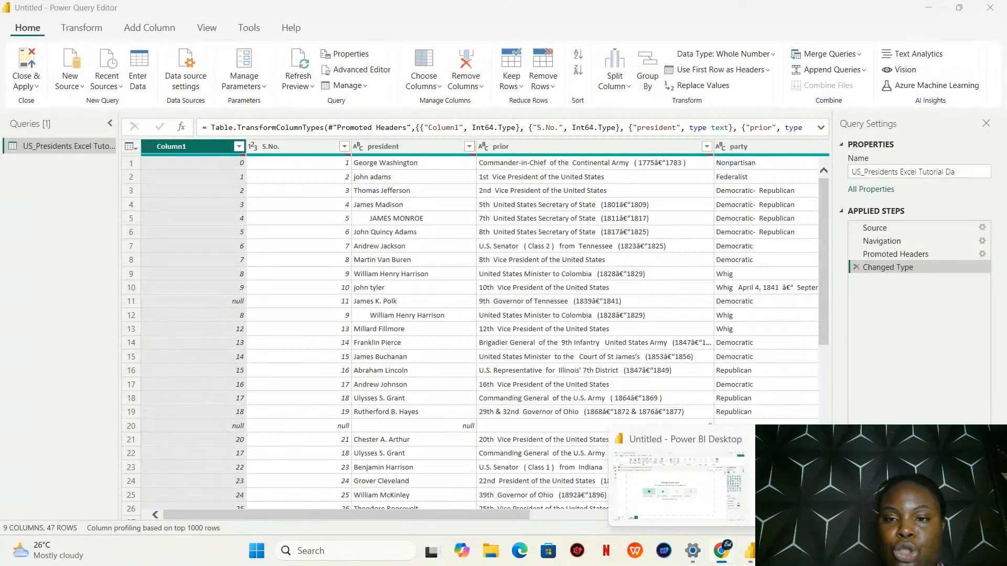
left_click(829, 485)
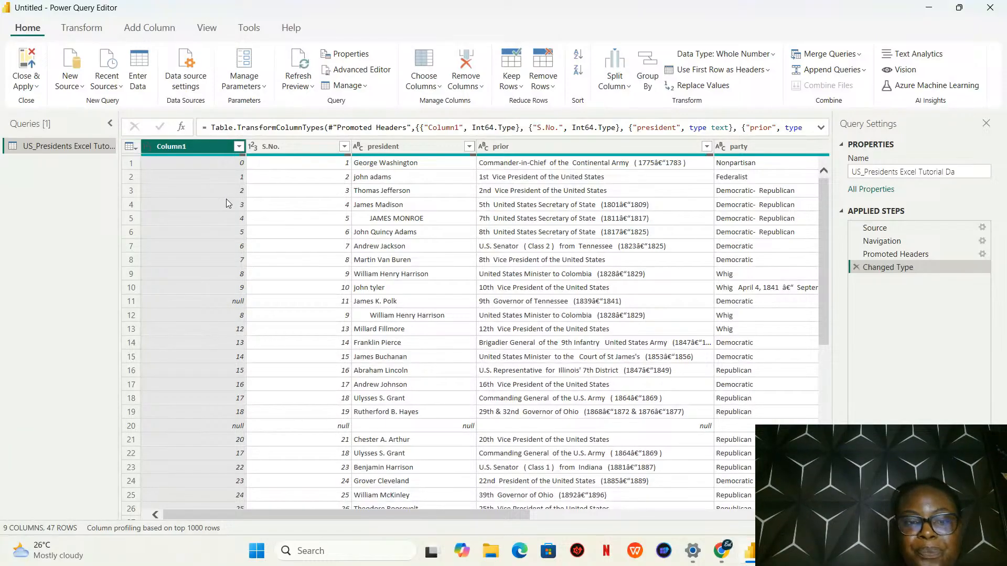
Compare the numbering in the Column1 and S.No. columns of the US presidents table
left_click(306, 152)
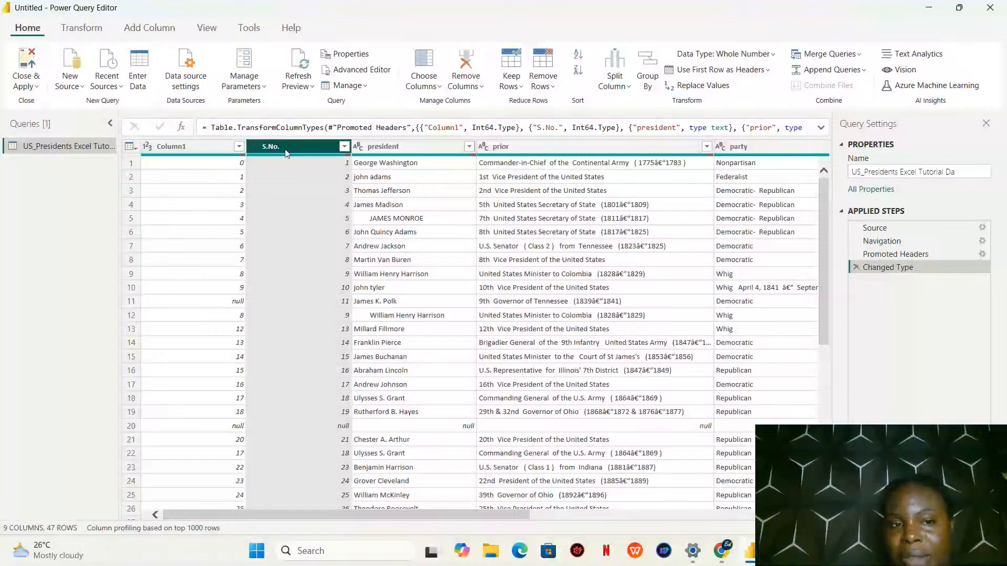
left_click(193, 162)
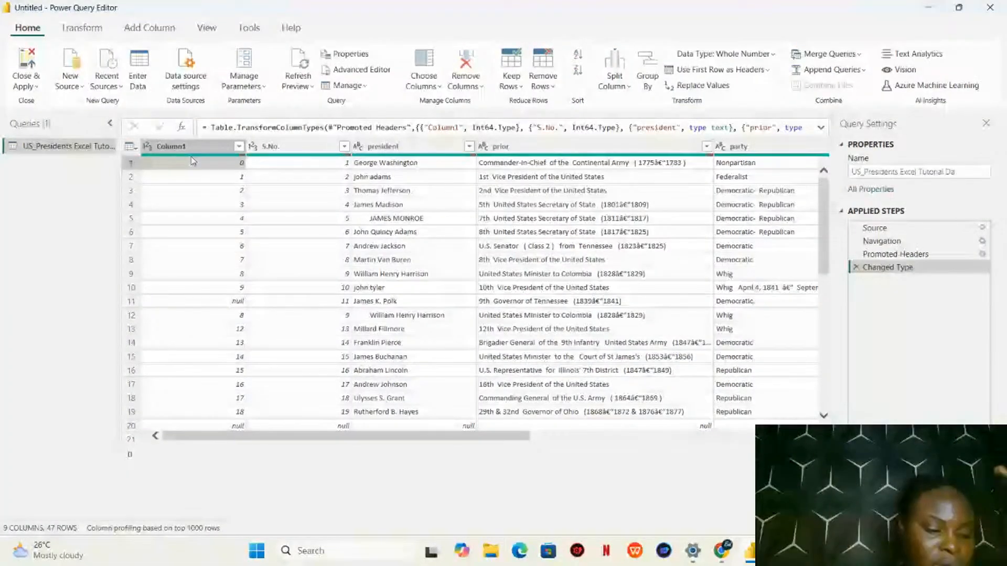
left_click(207, 147)
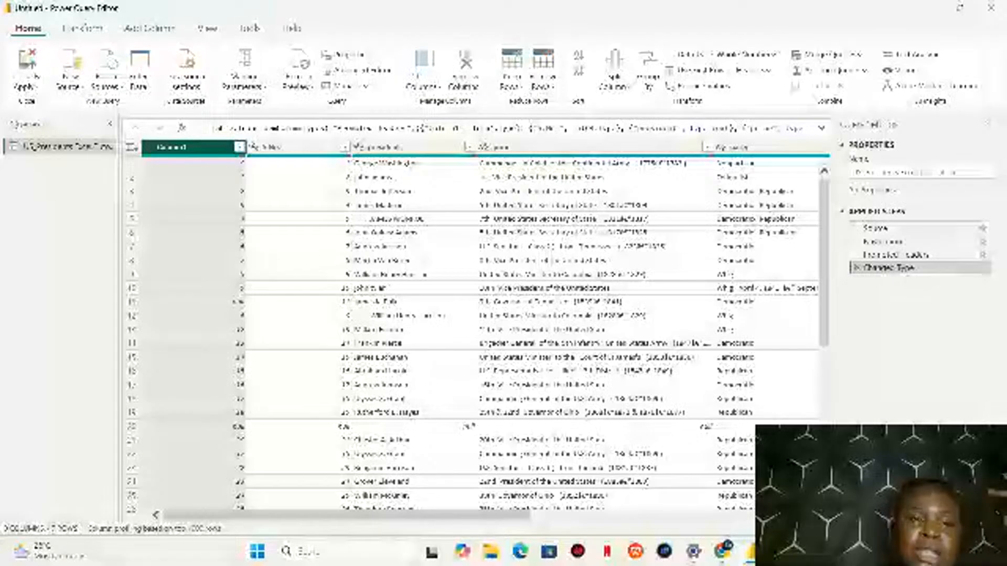
right_click(227, 147)
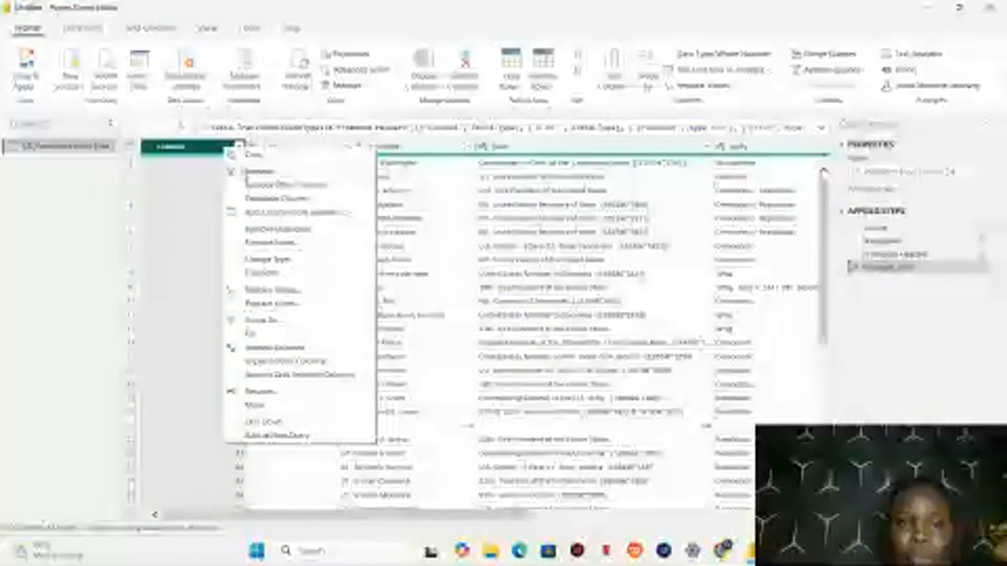
left_click(281, 147)
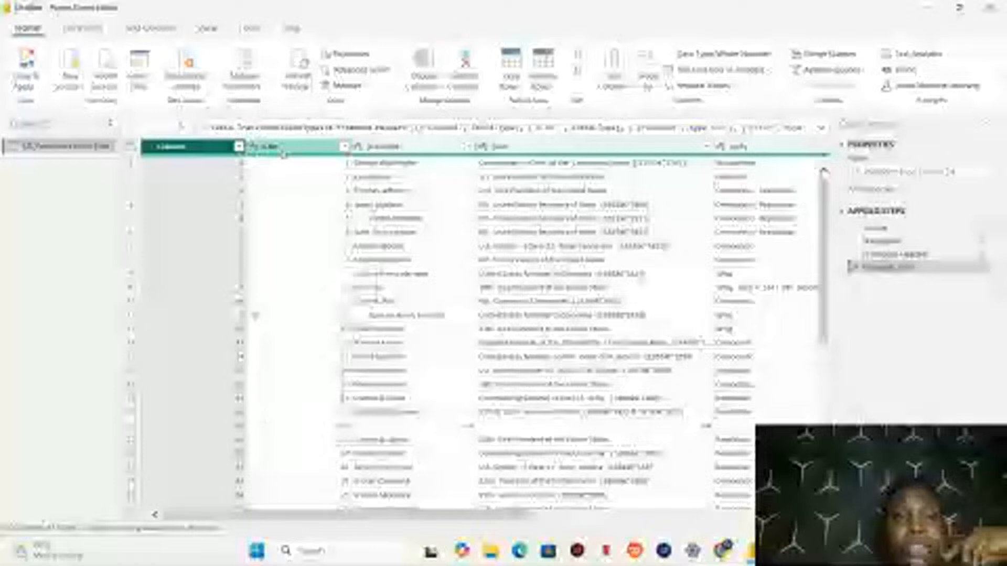
left_click(281, 146)
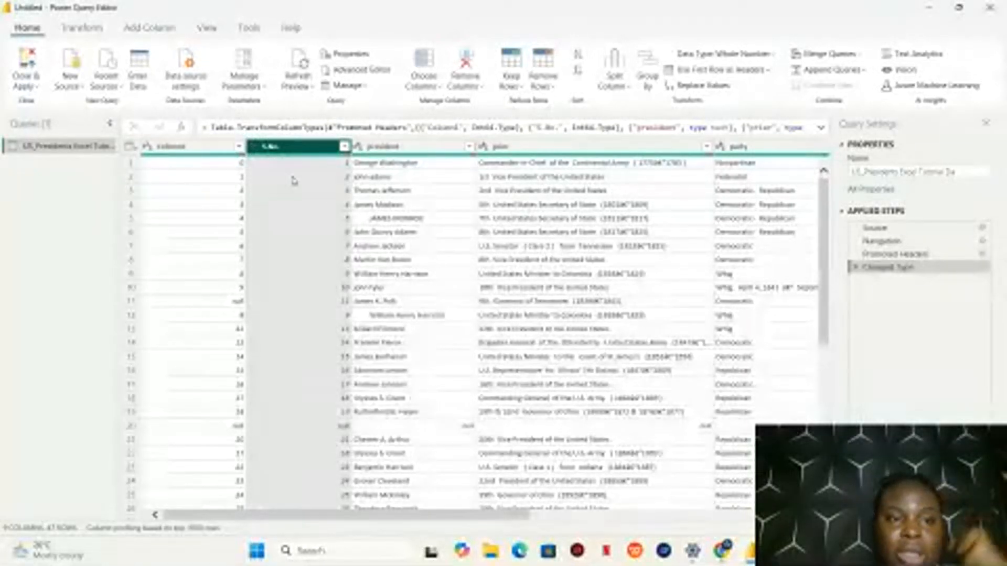
Try removing Column1 from the table and undo it by deleting the Removed Columns applied step
left_click(215, 146)
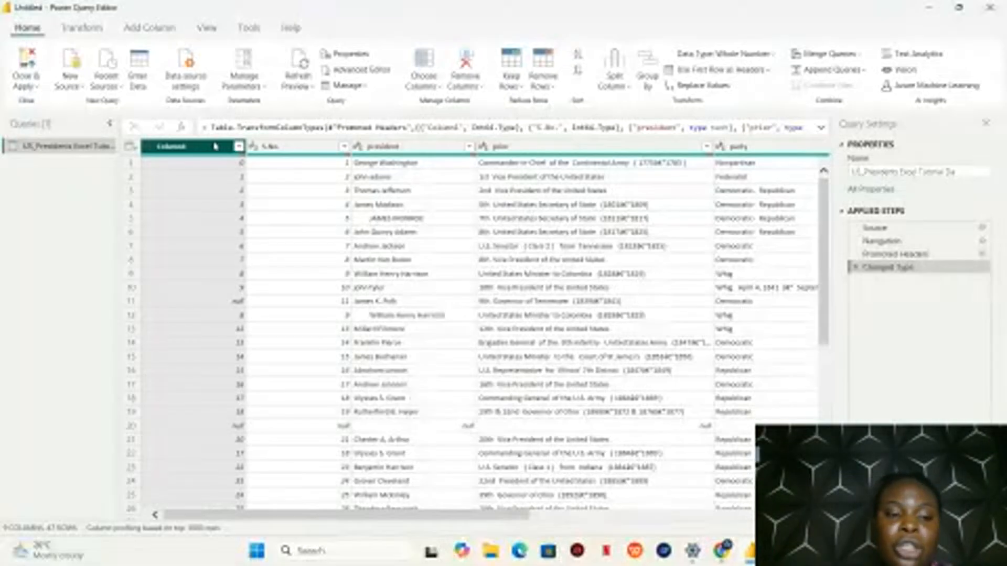
right_click(215, 146)
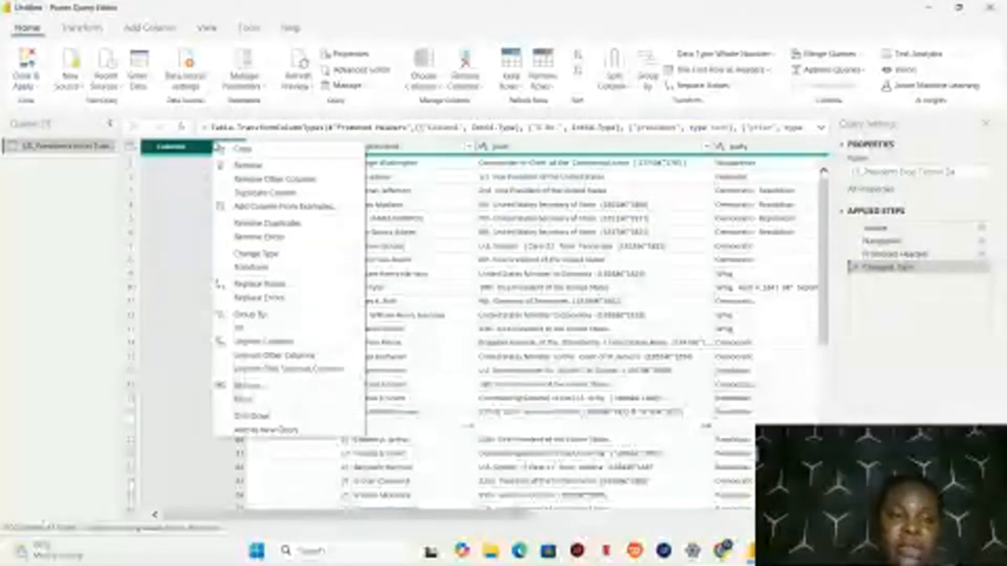
left_click(247, 166)
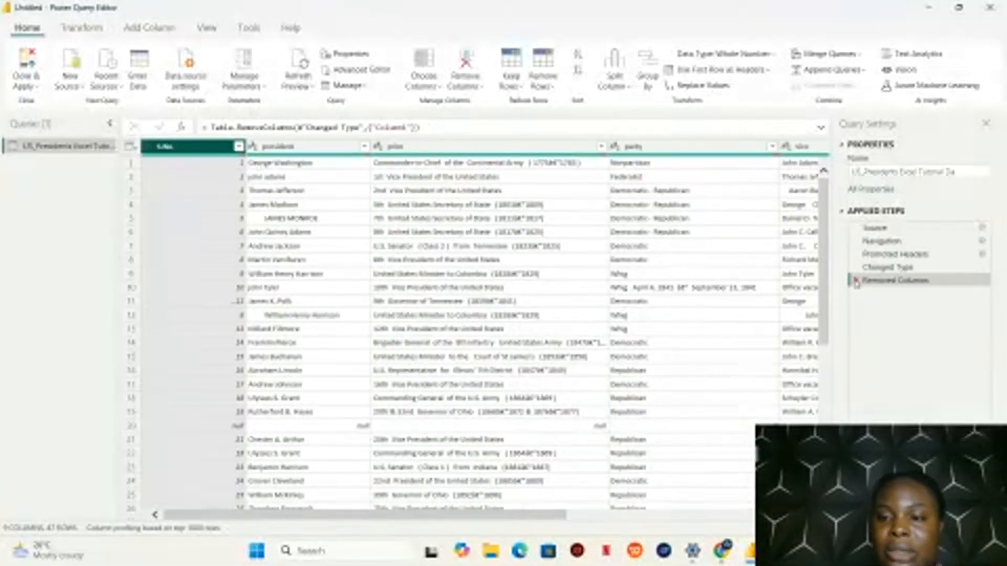
left_click(856, 281)
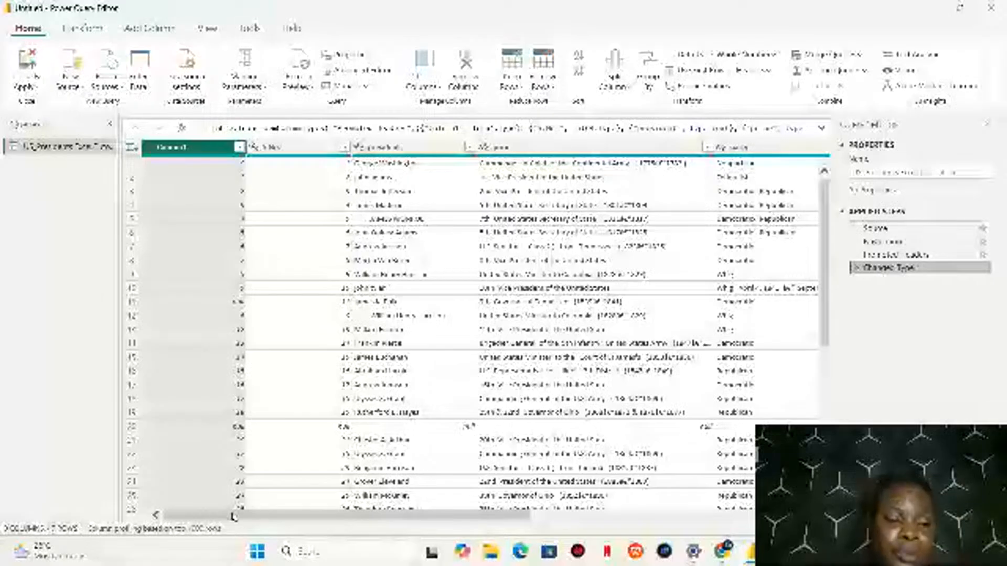
Select the S.No., president, prior and party columns together, leaving Column1 out
left_click_drag(233, 517, 250, 517)
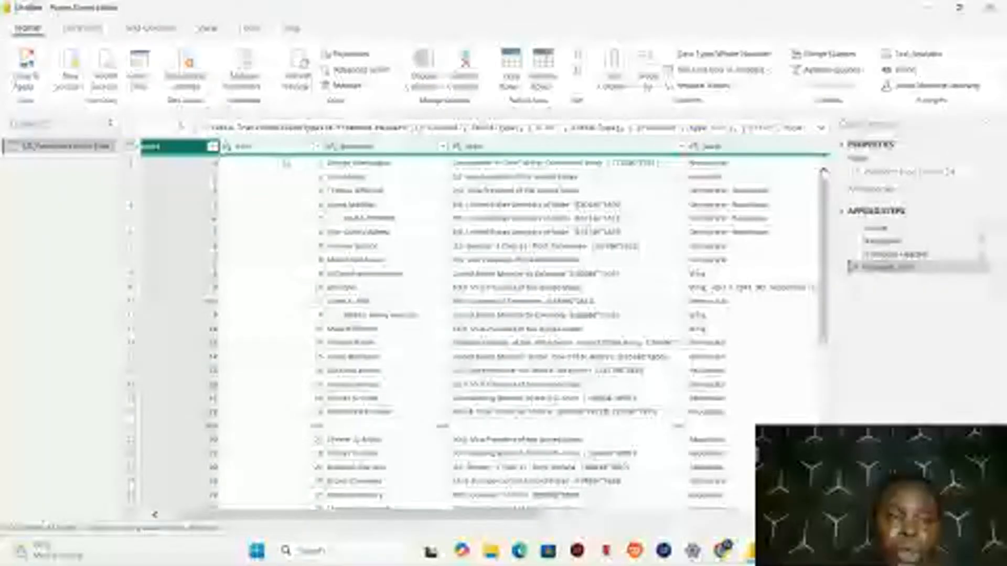
left_click(278, 147, "ctrl")
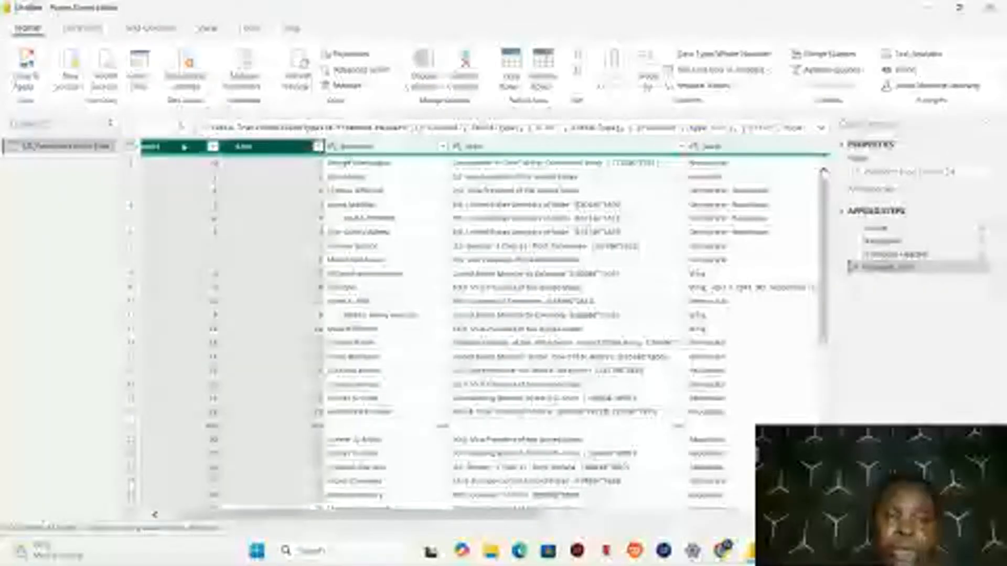
left_click(184, 147)
left_click(283, 147)
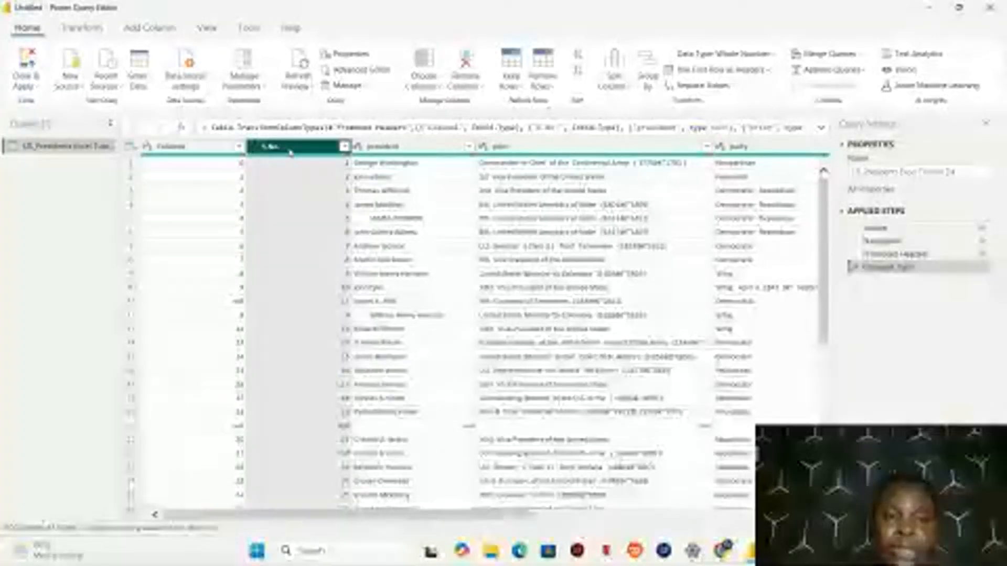
left_click(406, 148, "ctrl")
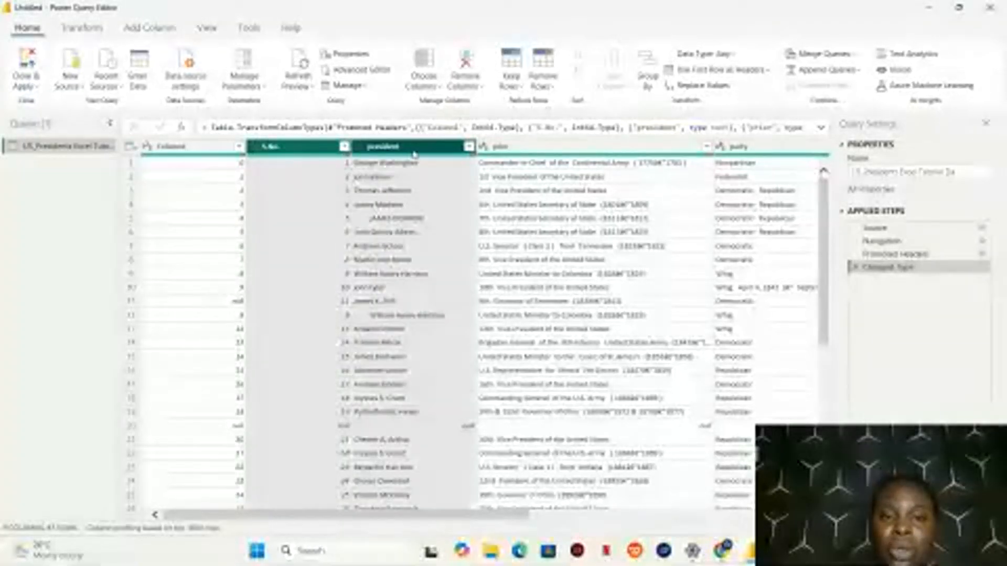
left_click(548, 148, "ctrl")
left_click(739, 147, "ctrl")
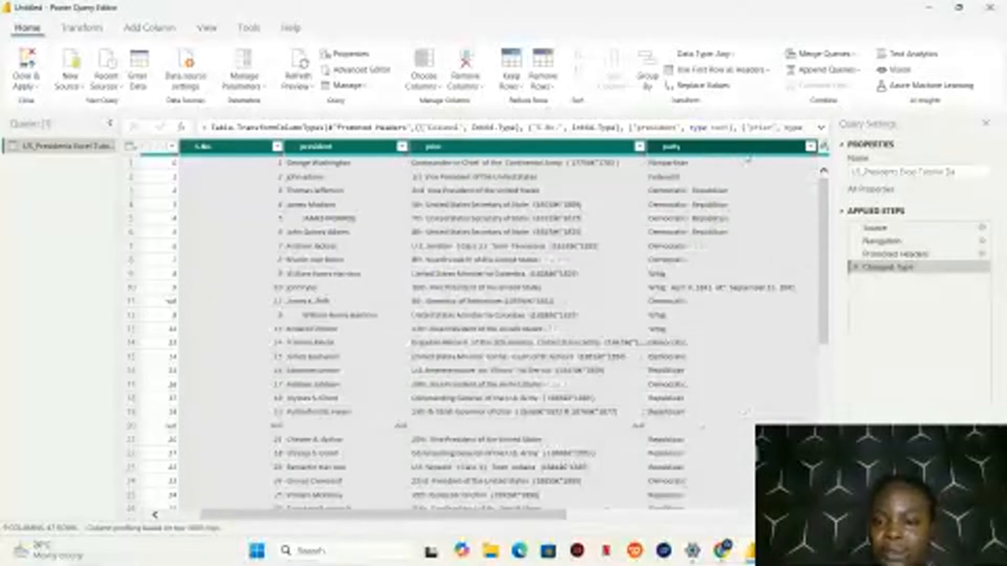
Add the vice, salary, date updated and date created columns to the selection and open its context options
scroll(748, 159, "right", 2)
scroll(735, 315, "right", 2)
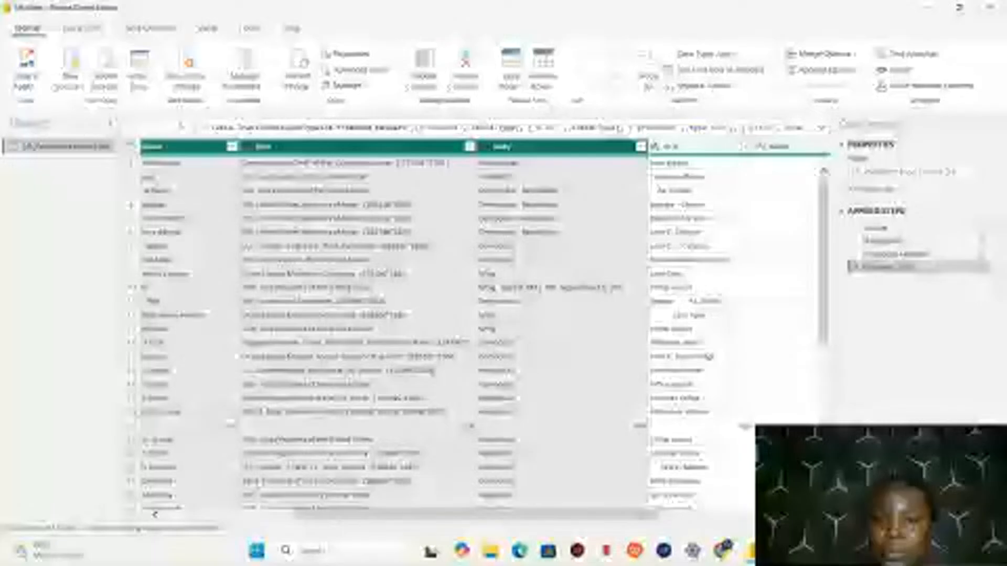
left_click(700, 147, "ctrl")
scroll(700, 147, "right", 5)
left_click(557, 147, "ctrl")
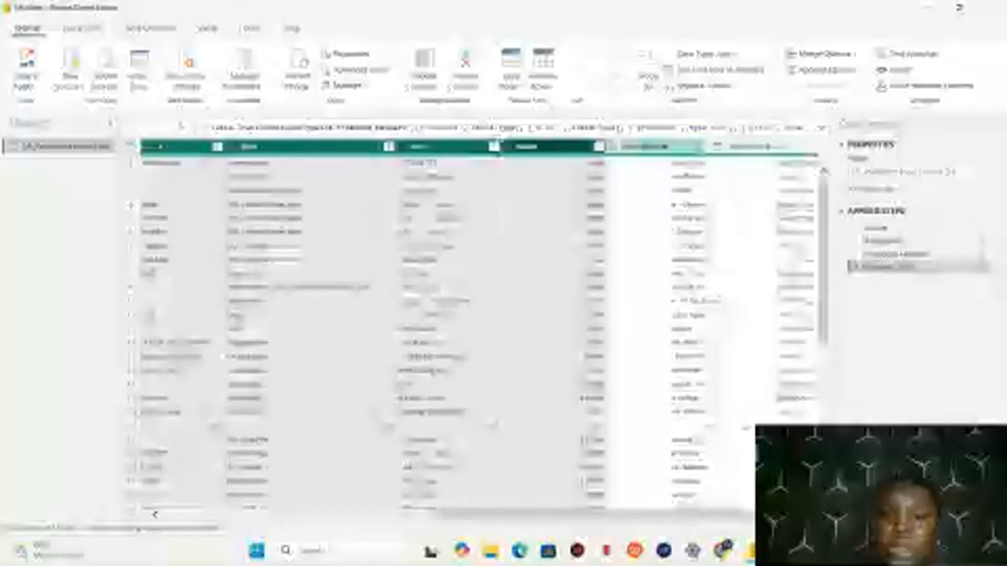
left_click(653, 147, "ctrl")
left_click(755, 147, "ctrl")
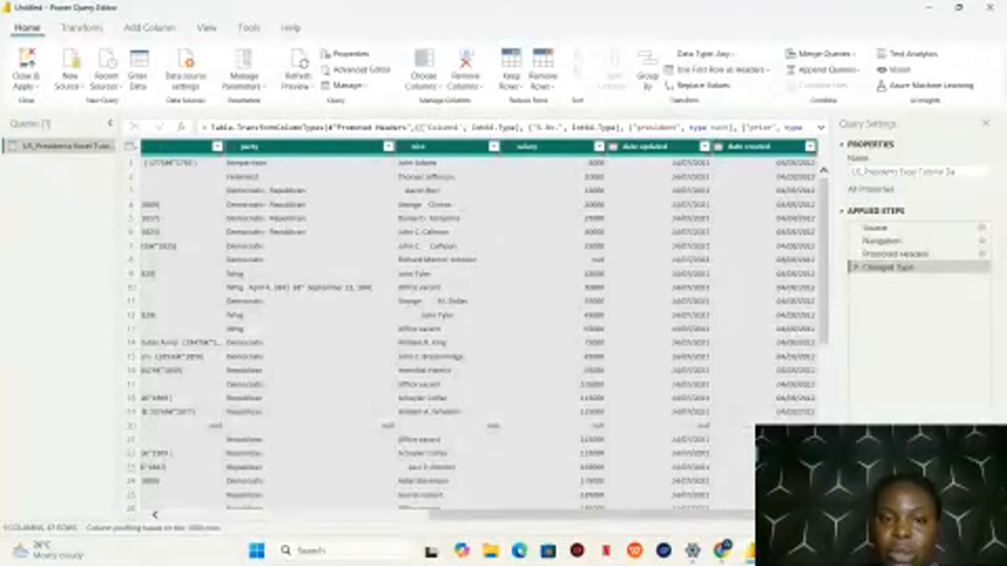
right_click(507, 219)
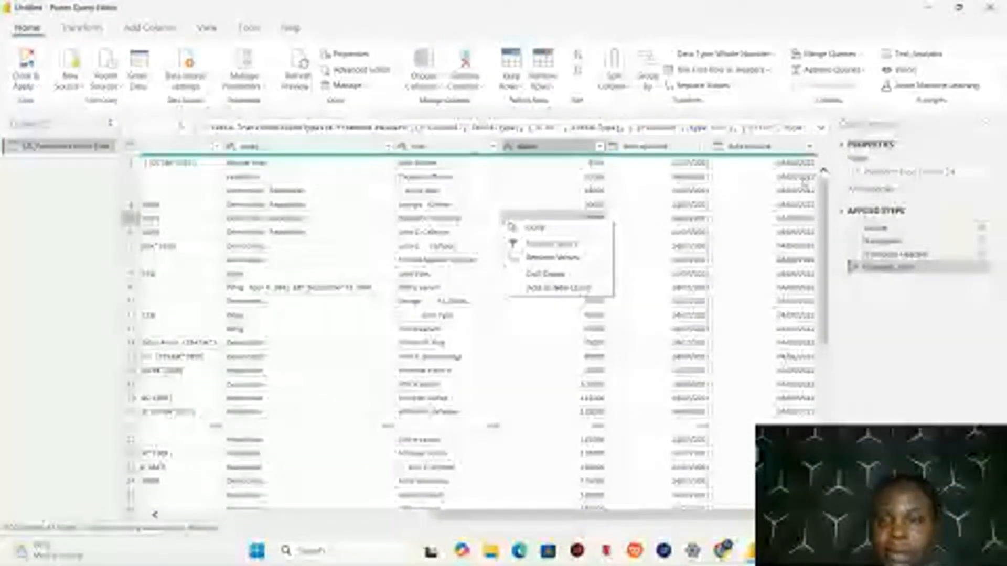
Select the date created, date updated, salary and vice columns and move them ahead of party
left_click(761, 152)
left_click(655, 151, "ctrl")
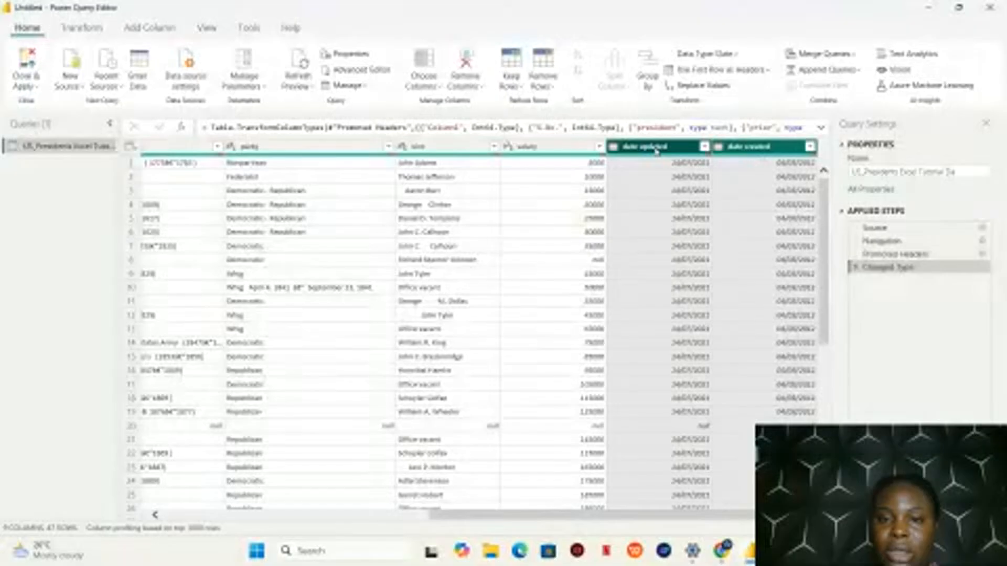
left_click(546, 147, "ctrl")
left_click(446, 146, "ctrl")
left_click_drag(446, 147, 342, 161)
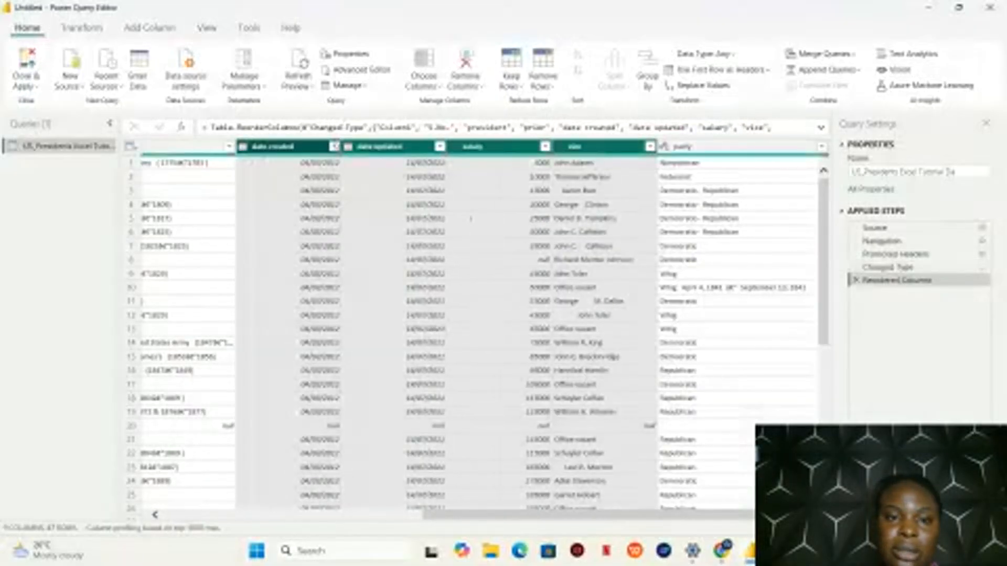
Add the party, prior, president and S.No. columns to the selection and remove all other columns
left_click(725, 153, "ctrl")
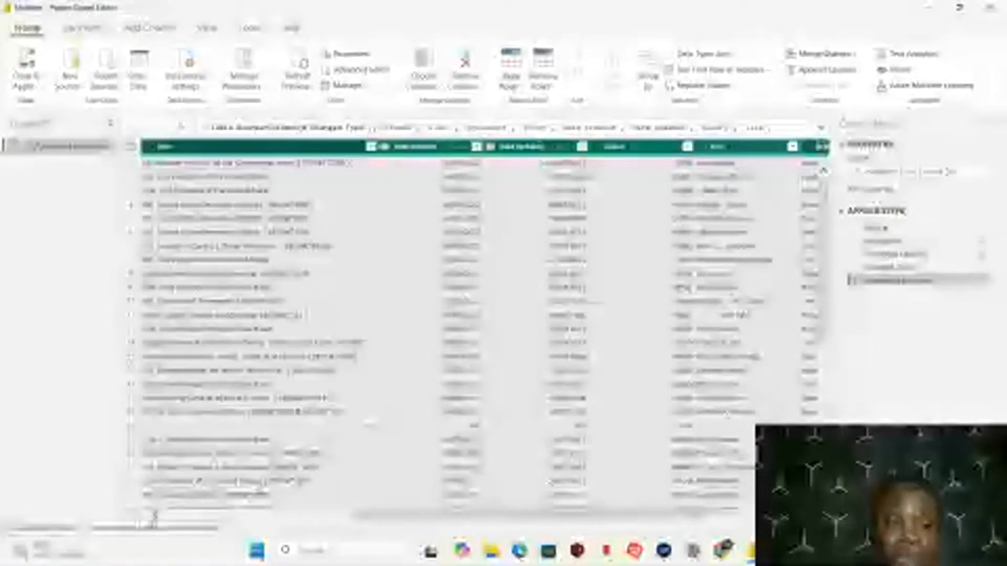
left_click(154, 516)
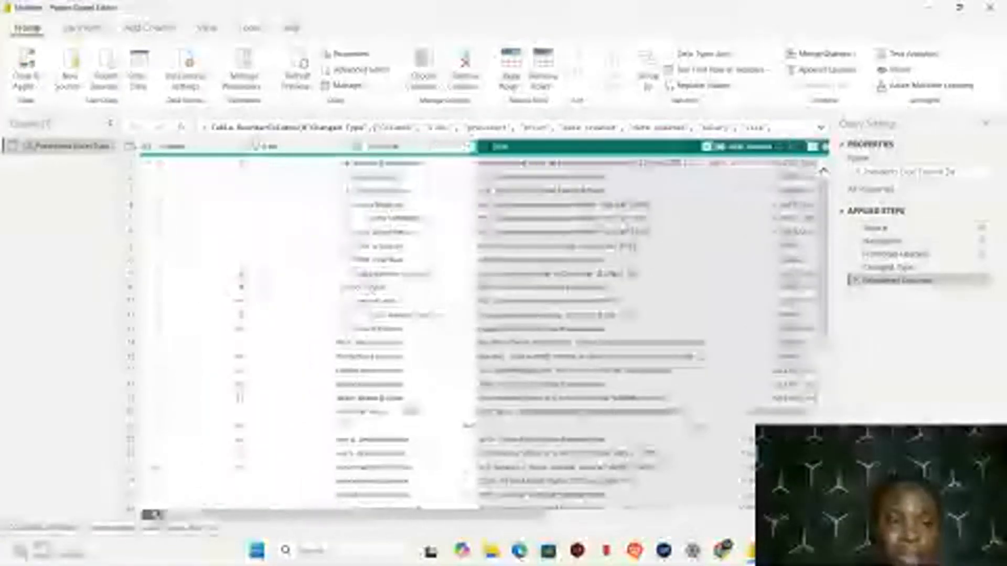
left_click(439, 145, "ctrl")
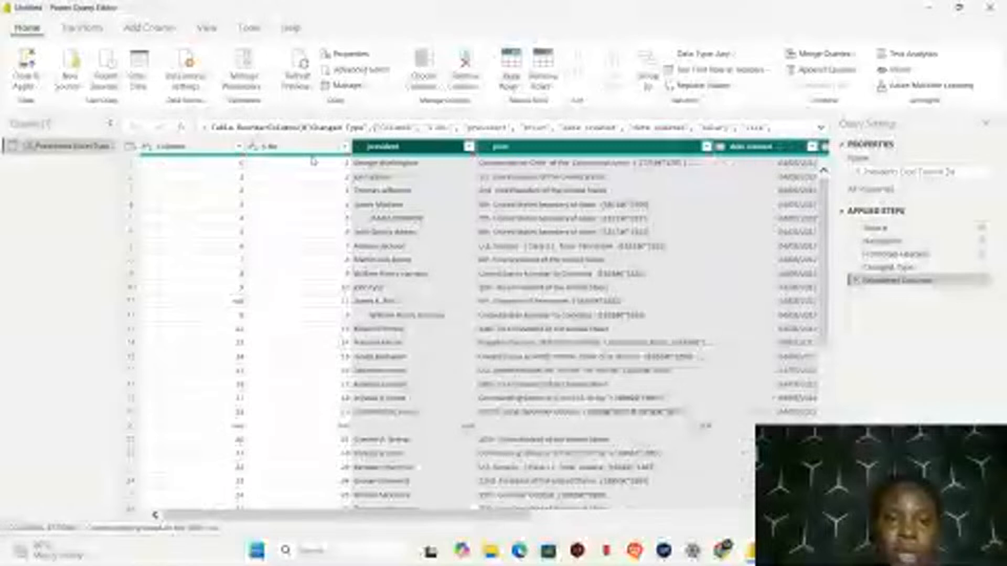
left_click(316, 148, "ctrl")
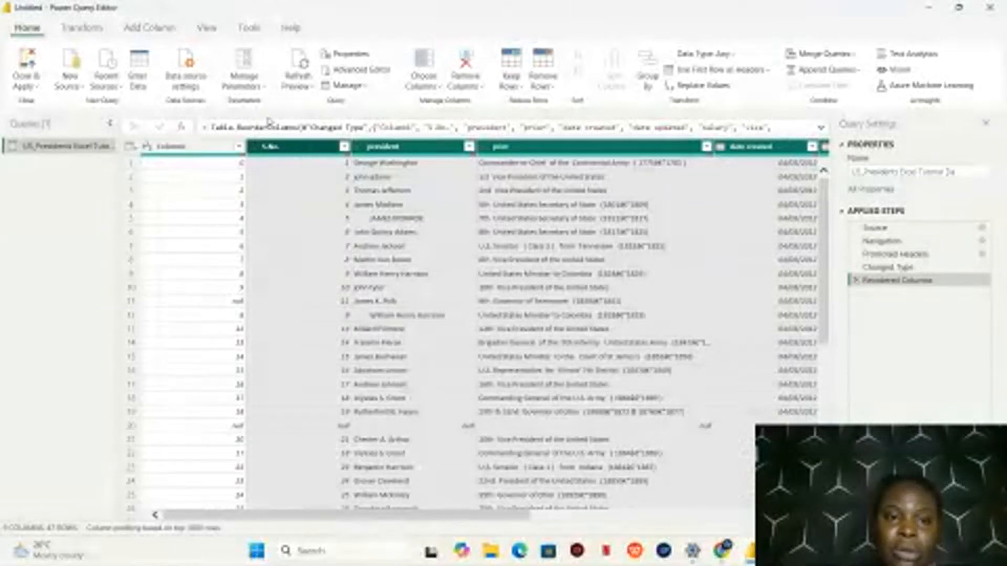
right_click(314, 147)
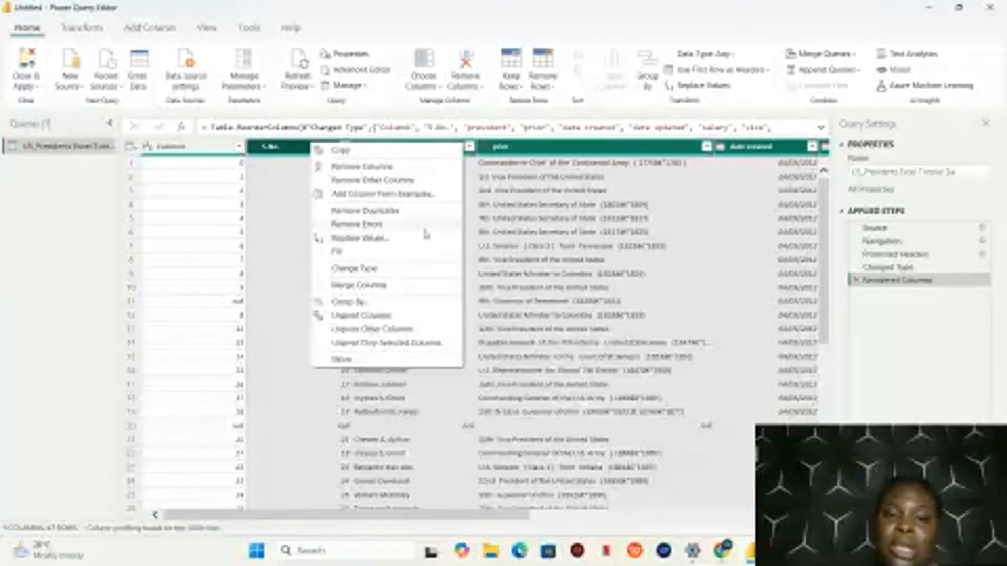
left_click(383, 180)
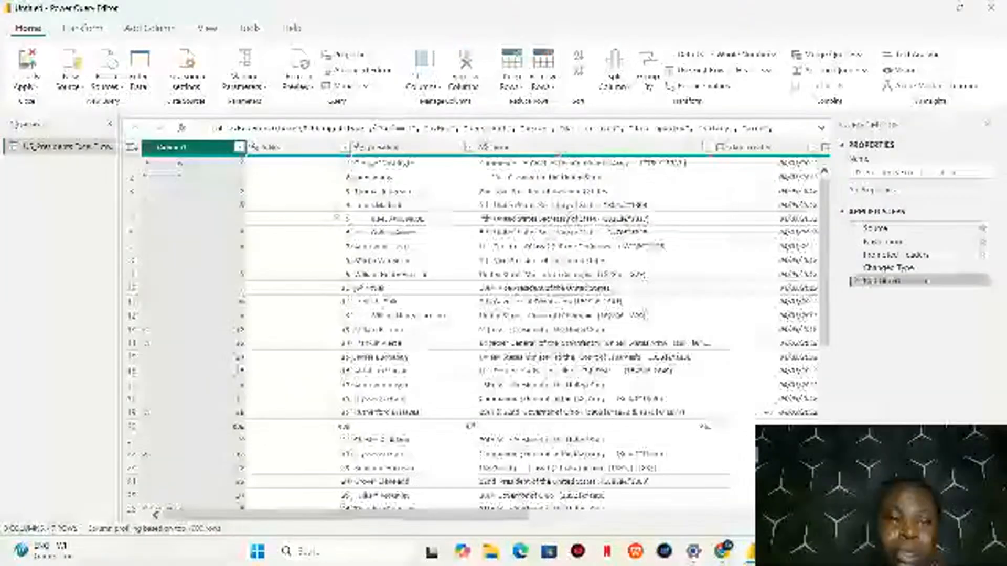
Undo the column removal and select the columns from S.No. through party in table order, leaving Column1 out
left_click(285, 147)
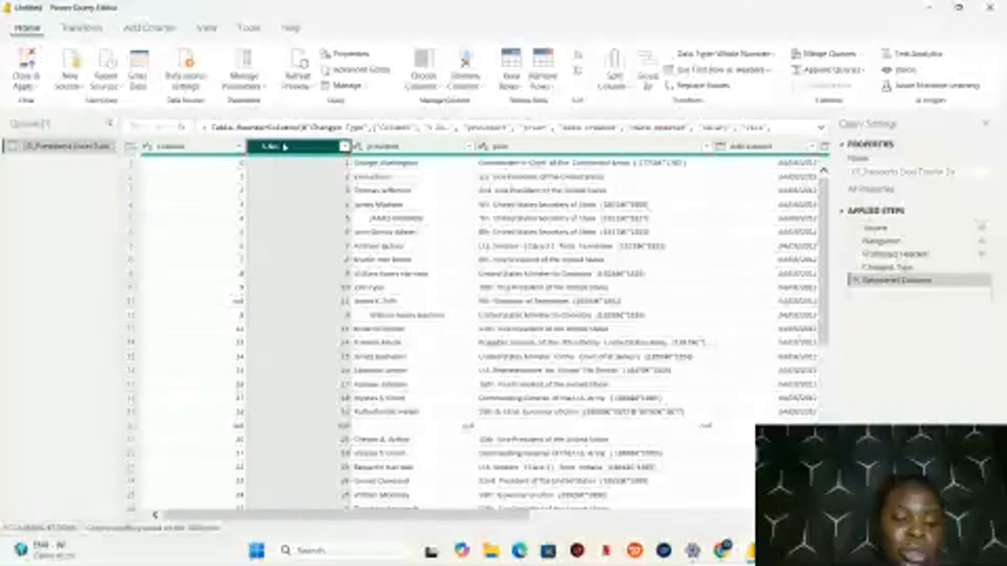
left_click(399, 147, "ctrl")
left_click(582, 148, "ctrl")
left_click(749, 147, "ctrl")
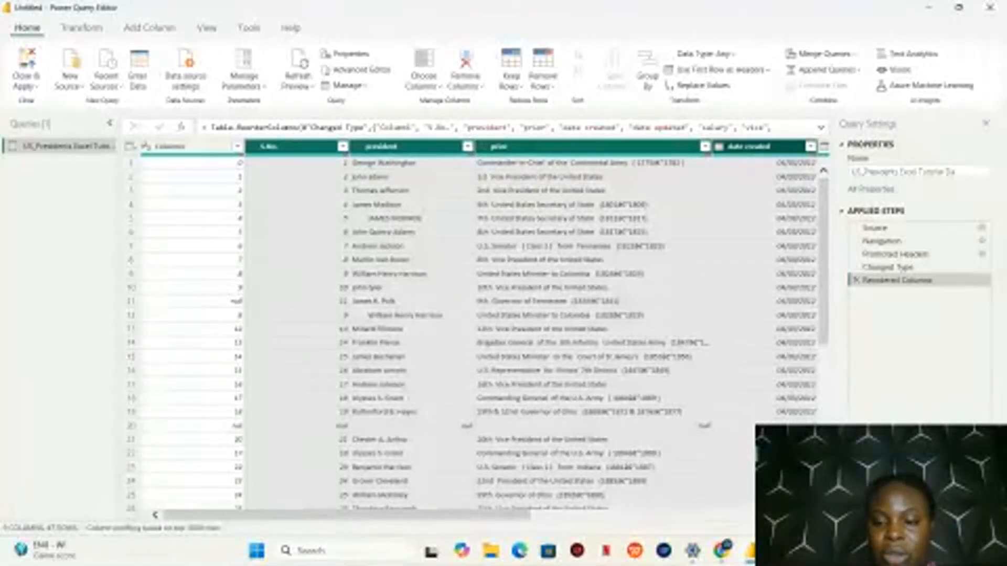
scroll(479, 330, "right", 6)
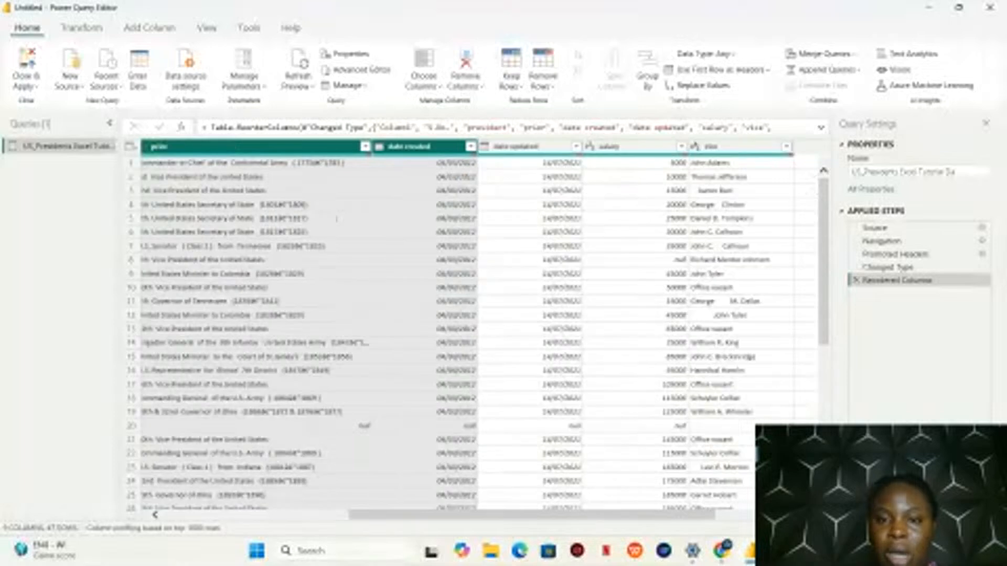
scroll(480, 330, "right", 3)
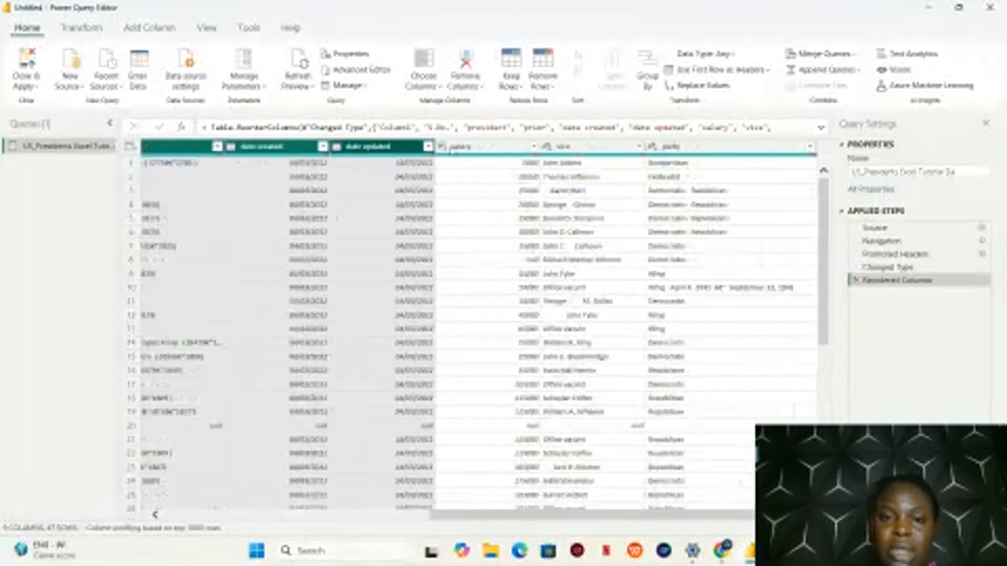
left_click(452, 149, "shift")
left_click(601, 146, "shift")
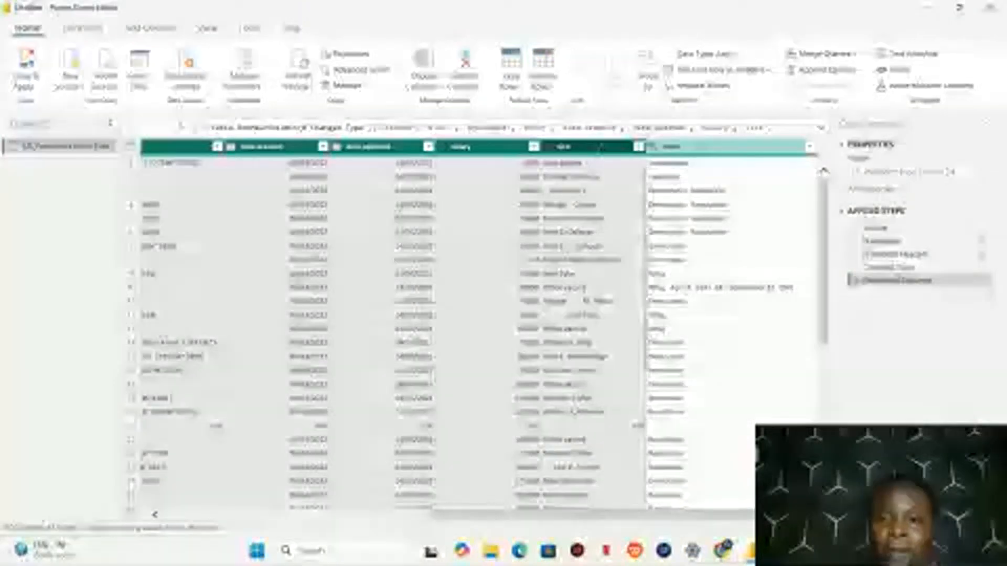
left_click(677, 147, "shift")
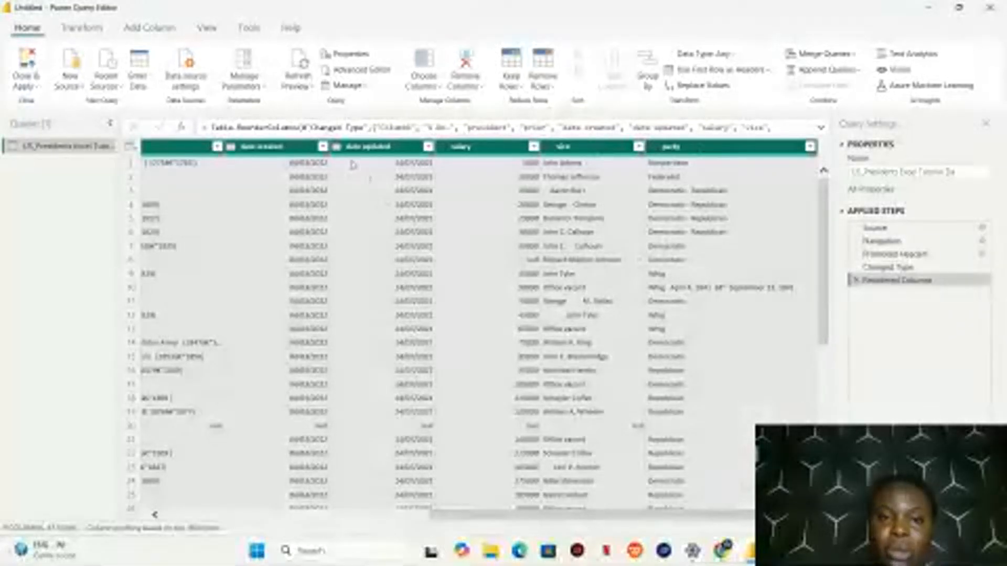
Remove all columns other than the selected ones
right_click(358, 144)
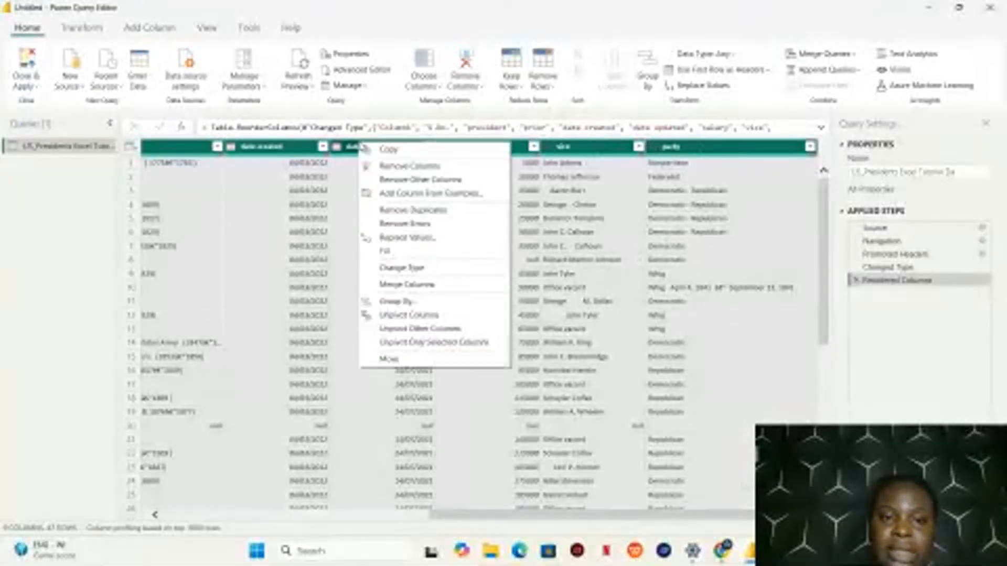
left_click(390, 181)
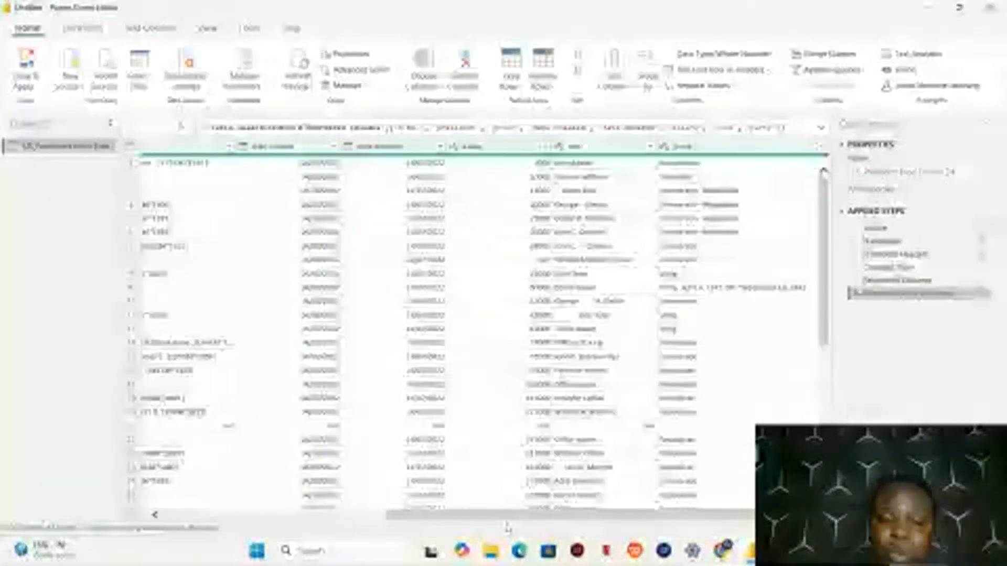
left_click_drag(508, 517, 284, 519)
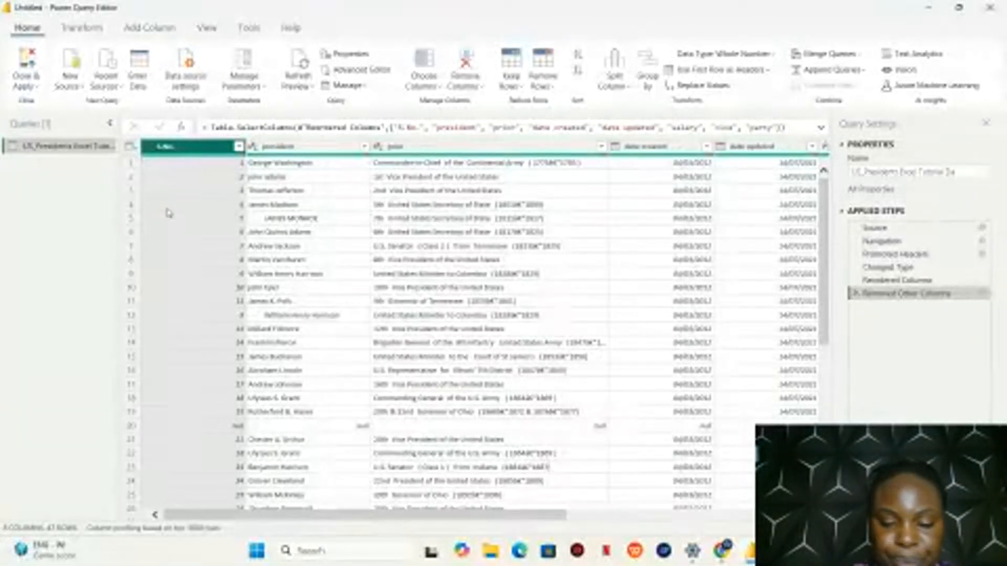
Magnify the table and examine its rows for blanks, inspecting the null row 20 across its columns
key("super+plus")
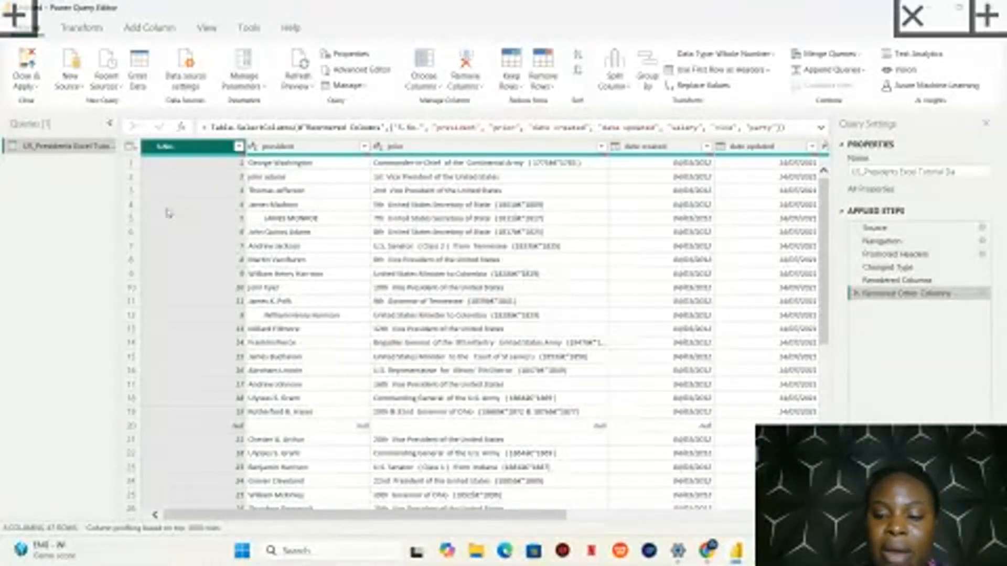
key("super+plus")
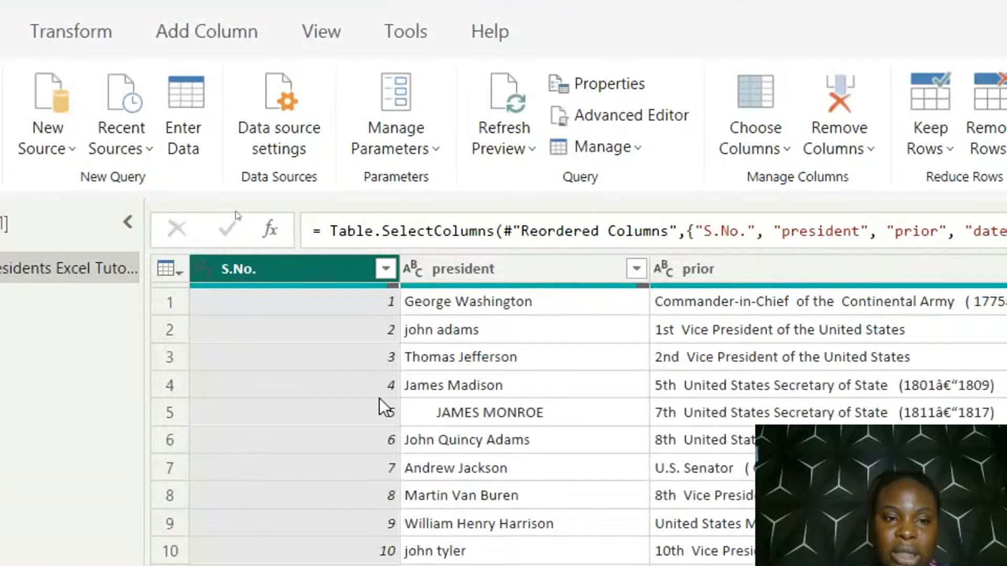
scroll(379, 398, "down", 6)
scroll(380, 398, "up", 6)
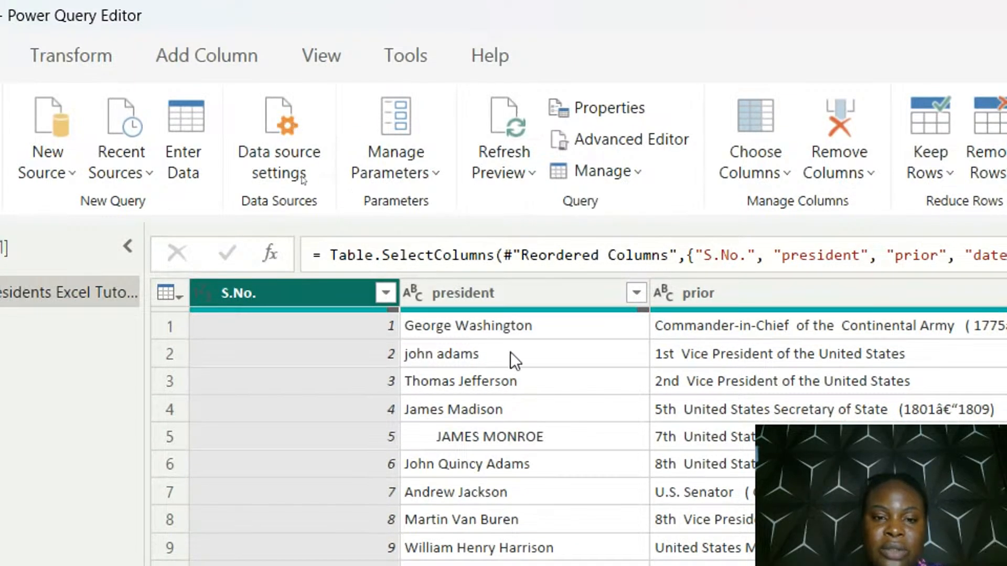
scroll(511, 352, "down", 7)
scroll(510, 353, "up", 3)
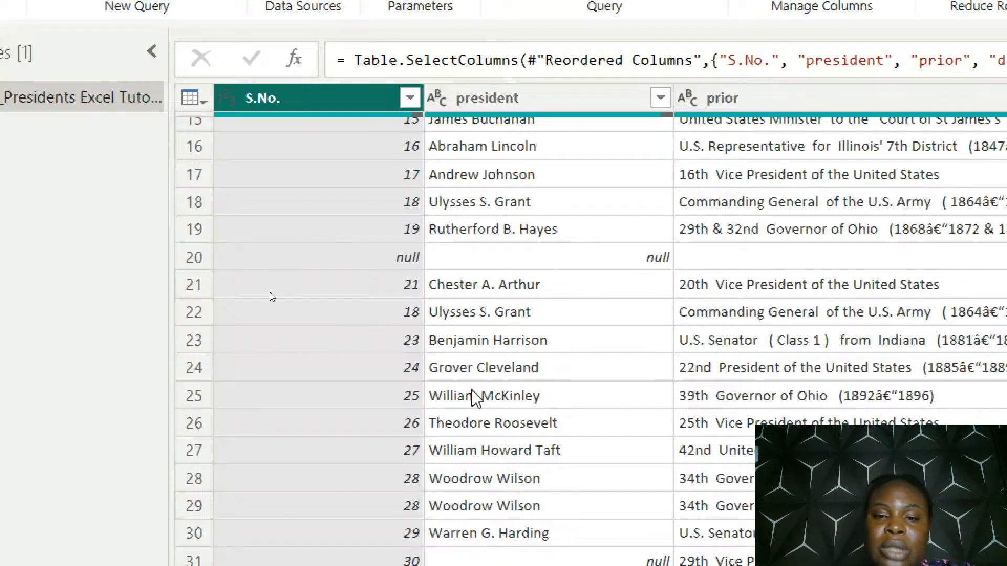
left_click(194, 258)
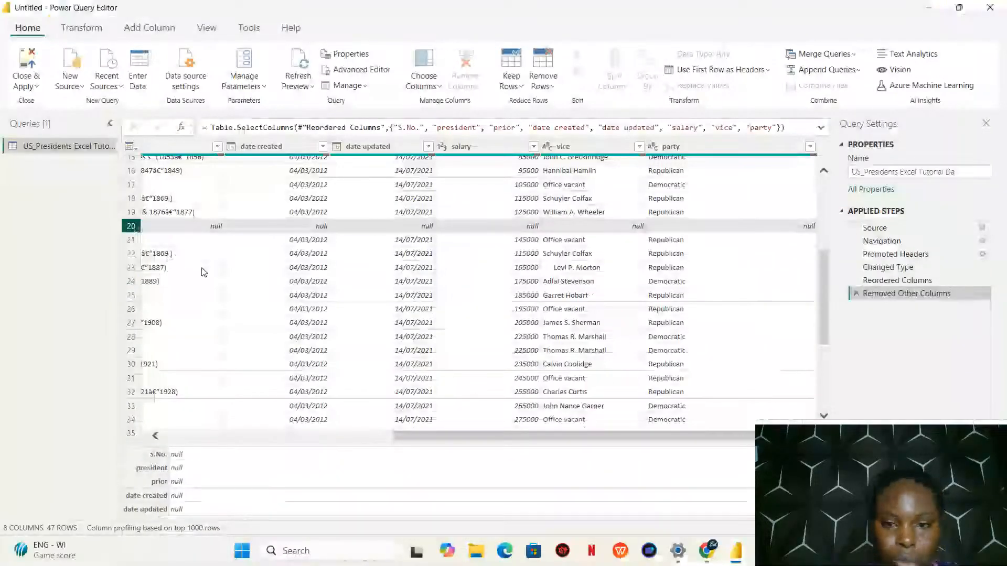
scroll(203, 271, "left", 5)
left_click(131, 227)
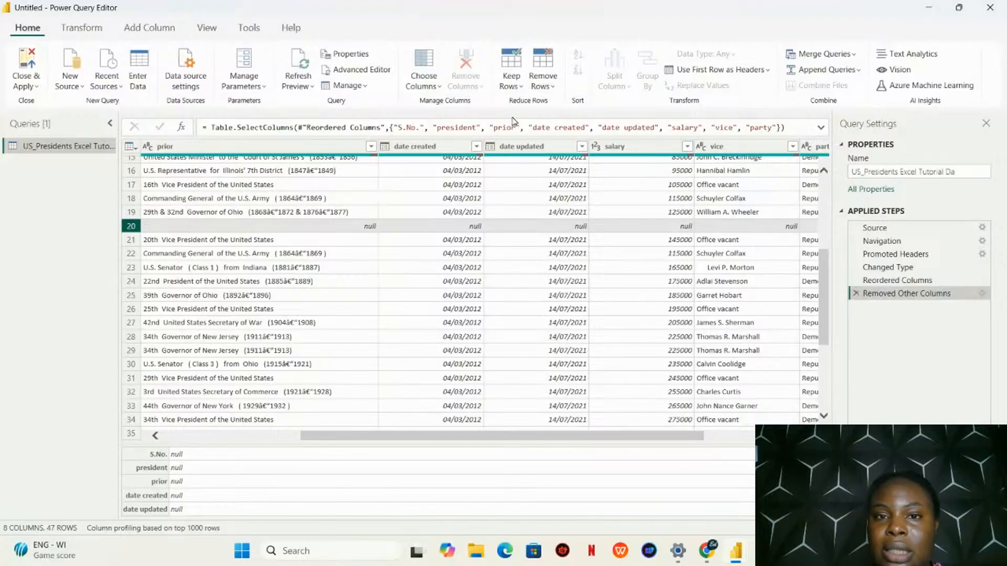
Remove the blank rows from the table and check the remaining rows
left_click(553, 86)
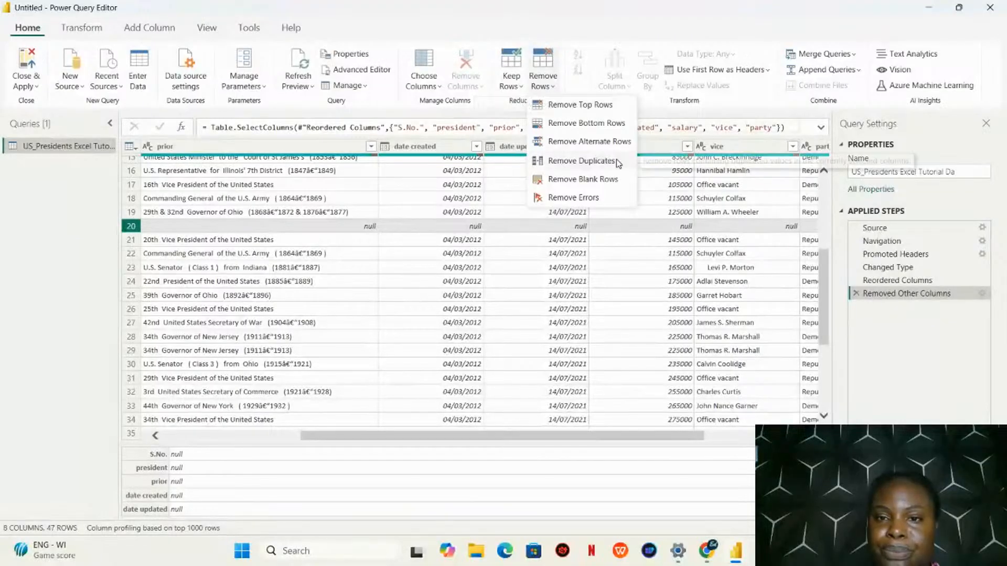
left_click(550, 78)
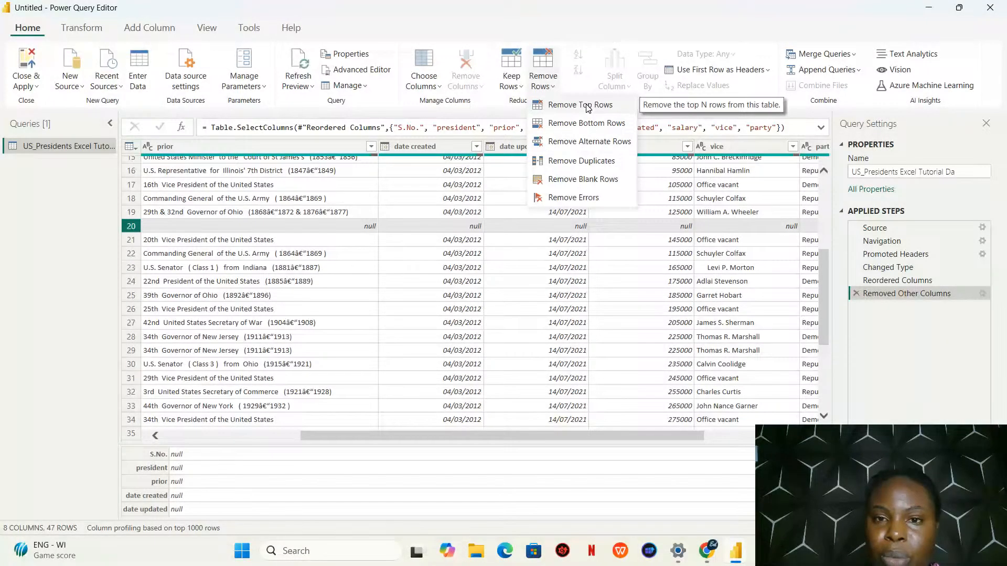
left_click(583, 183)
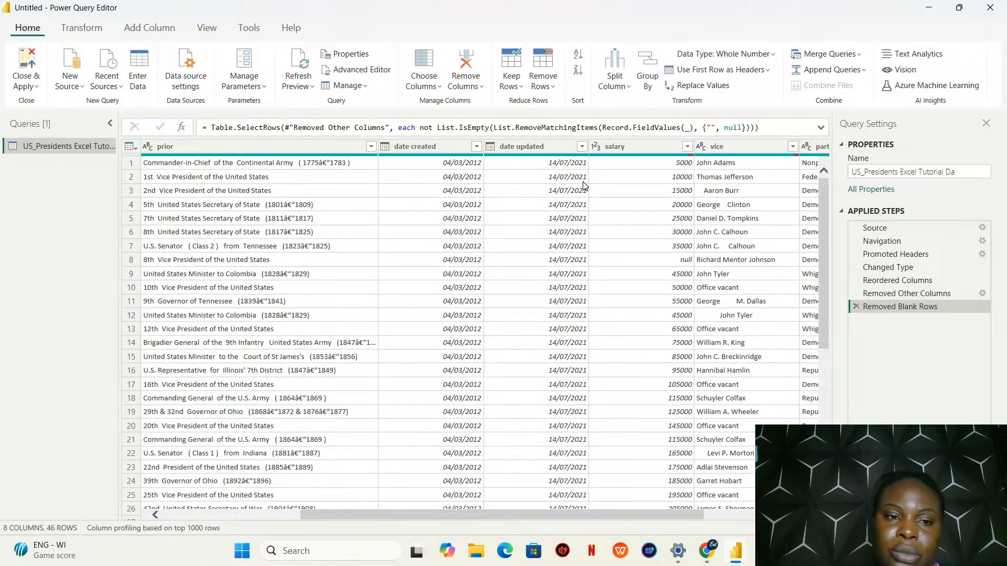
scroll(169, 256, "down", 4)
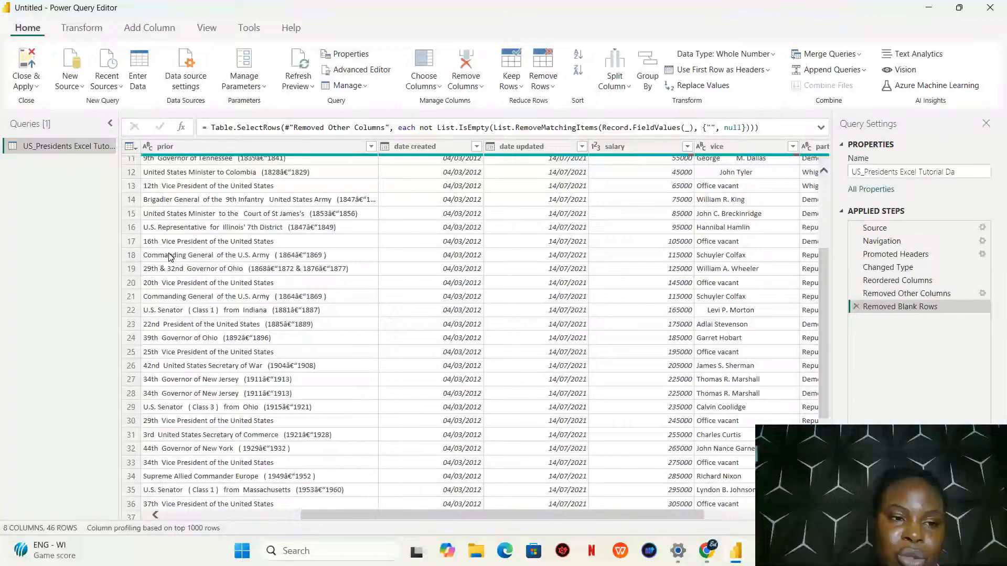
scroll(169, 257, "up", 4)
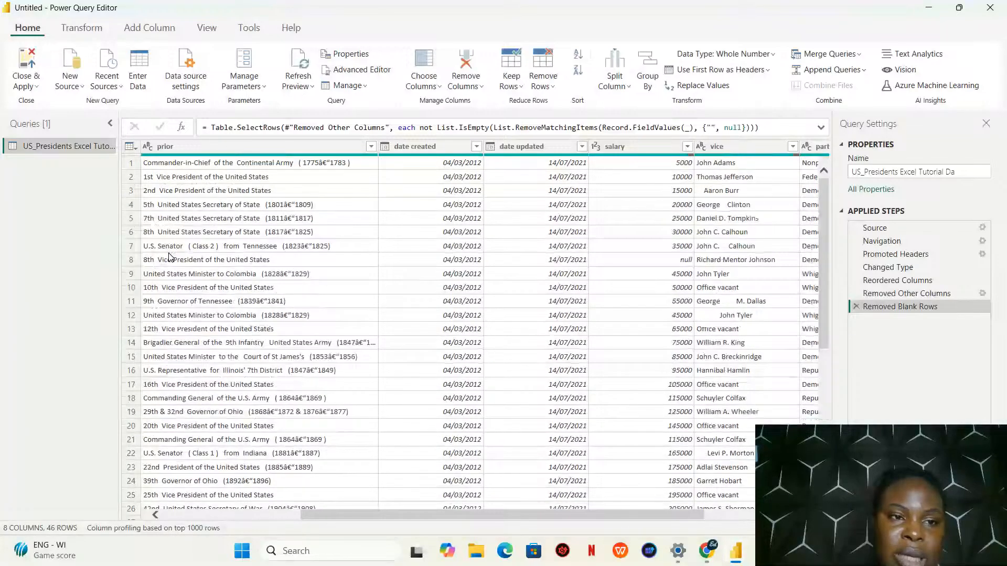
Review the S.No. column's filter values for nulls and apply the filter with all values selected
left_click_drag(448, 515, 306, 510)
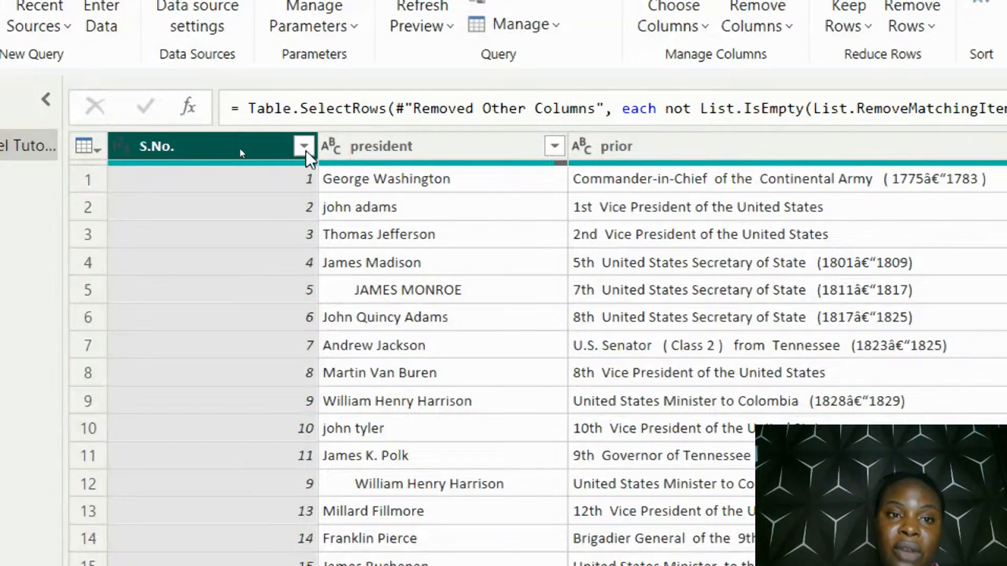
left_click(307, 150)
left_click(307, 150)
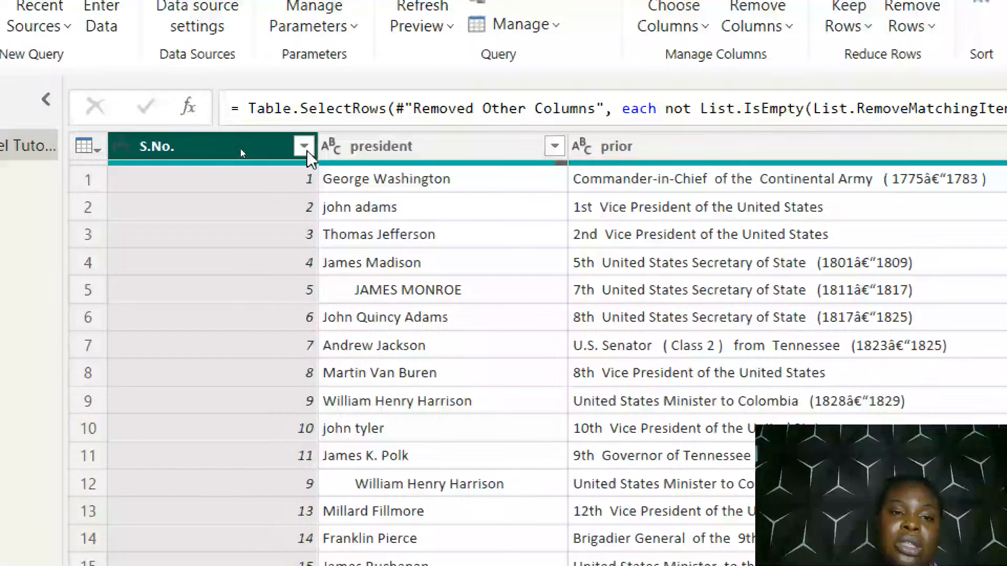
left_click(307, 150)
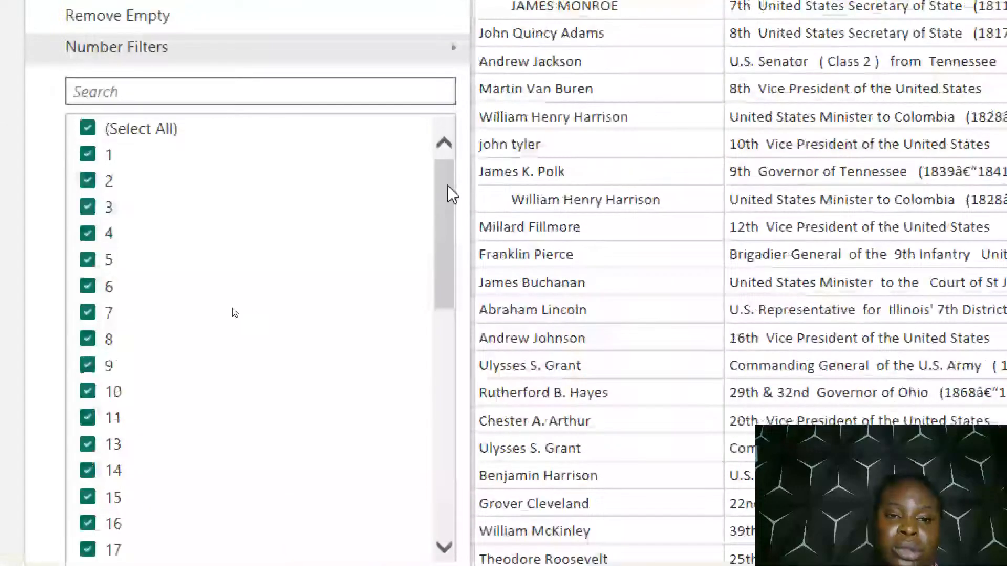
scroll(232, 312, "down", 9)
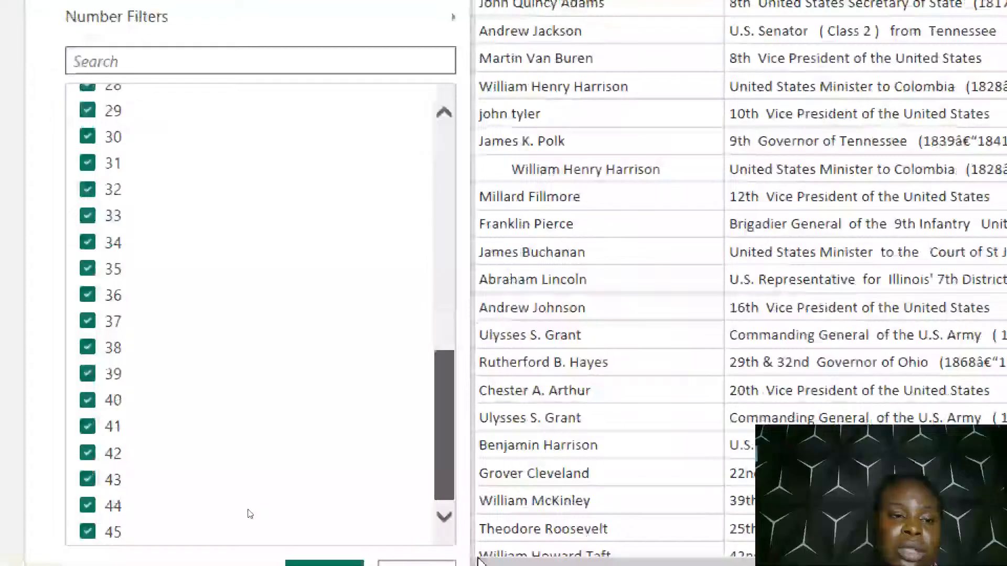
scroll(248, 271, "up", 9)
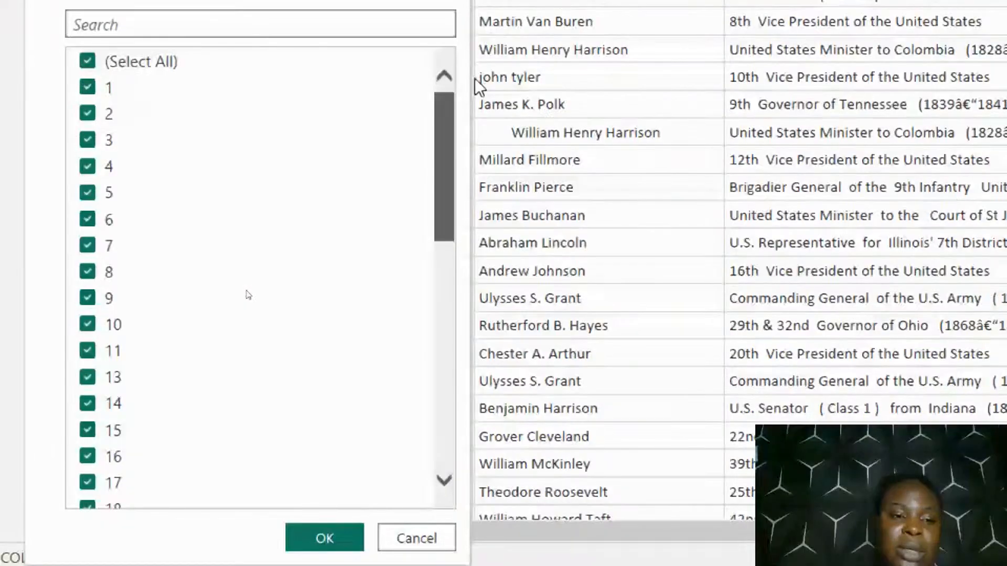
scroll(242, 394, "down", 9)
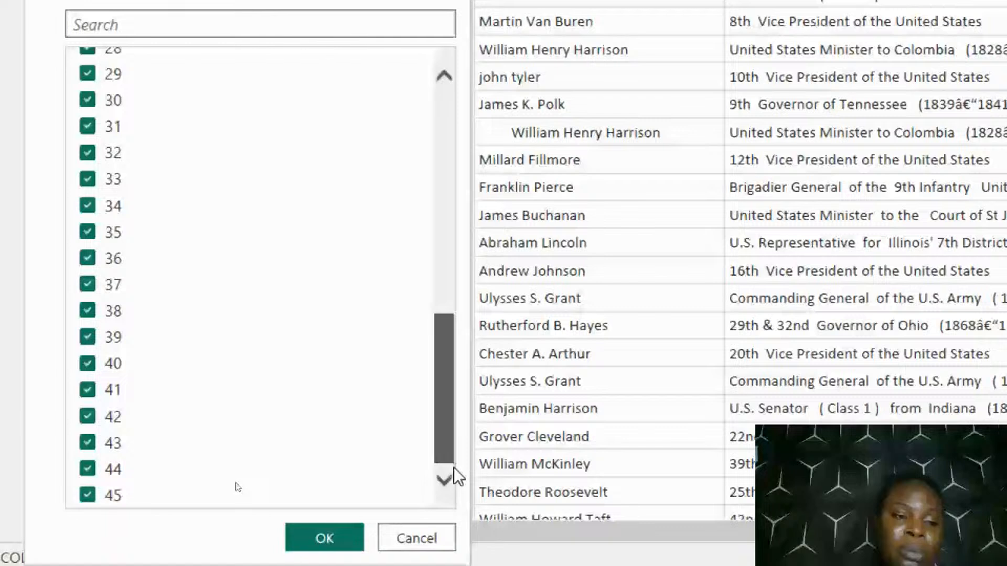
scroll(430, 209, "up", 9)
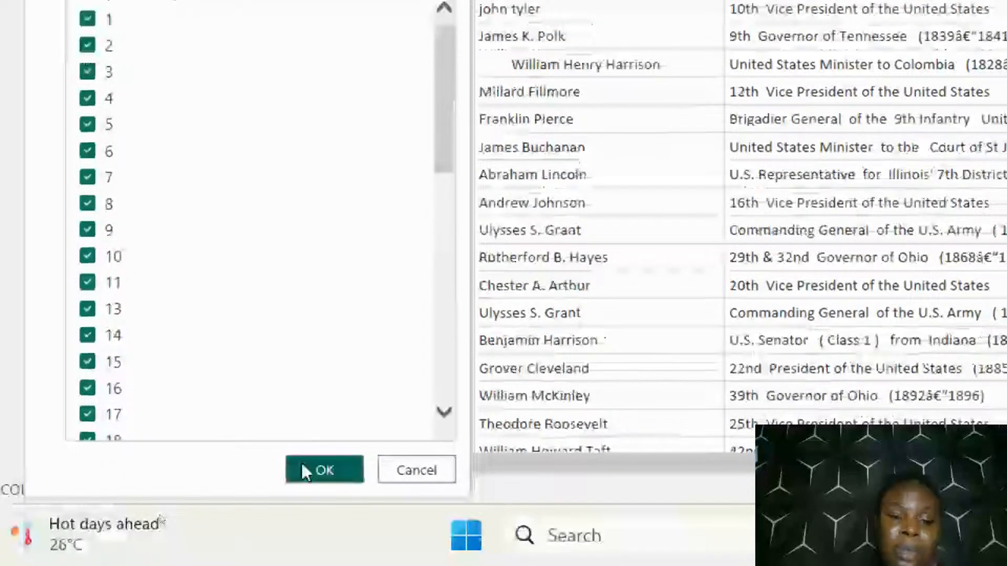
left_click(302, 466)
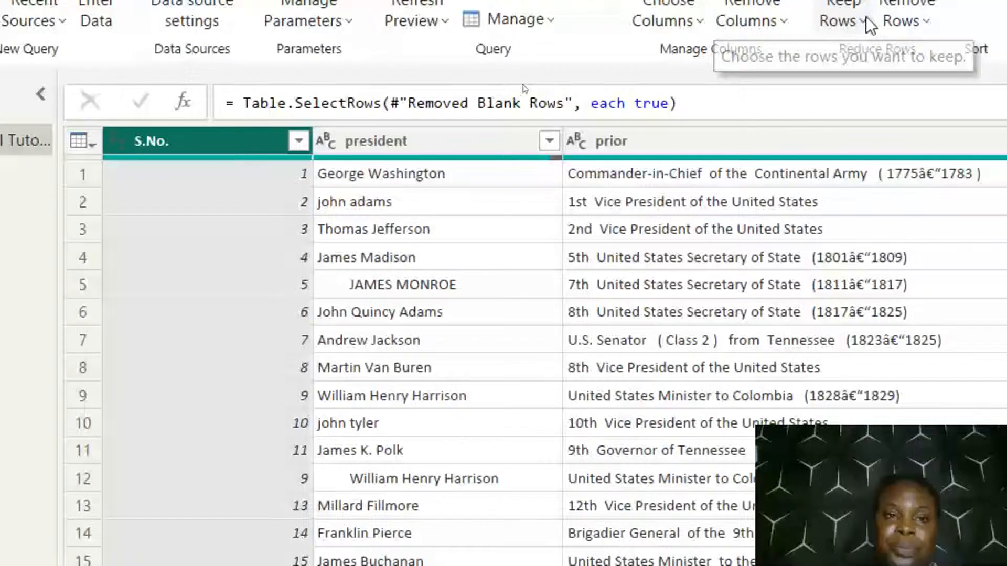
Filter the president column to null values only for inspection and remove the resulting Filtered Rows step
left_click(549, 141)
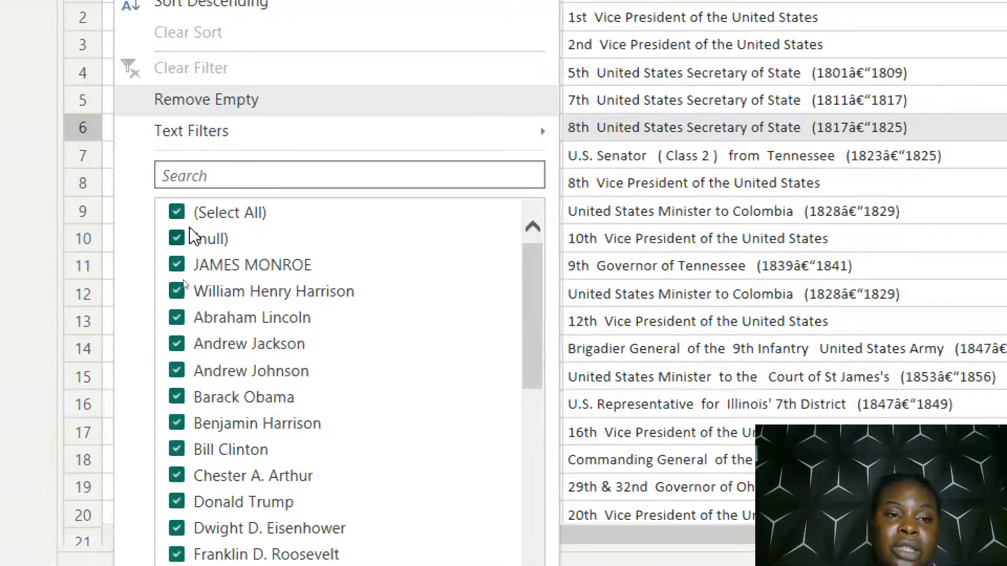
left_click(177, 213)
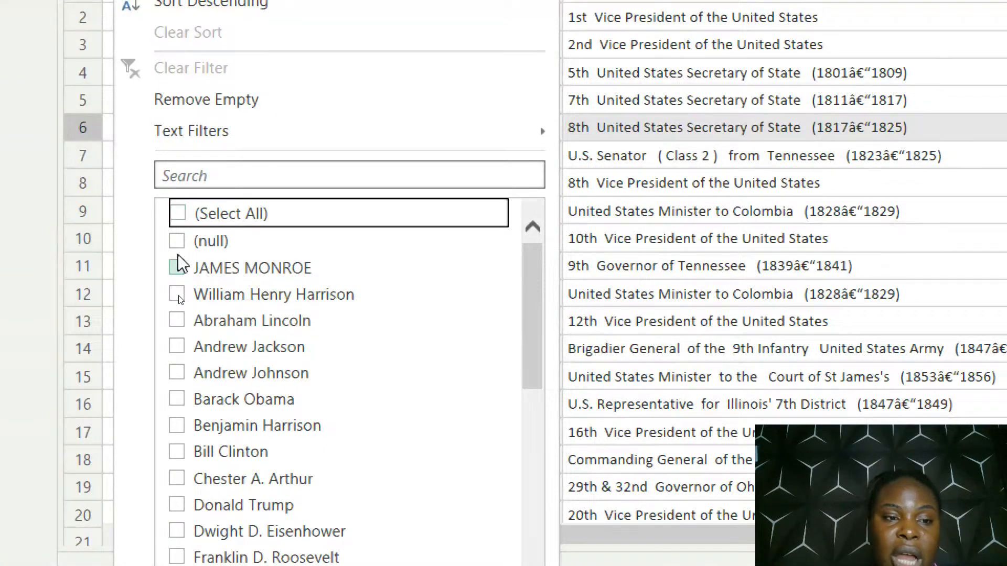
left_click(177, 241)
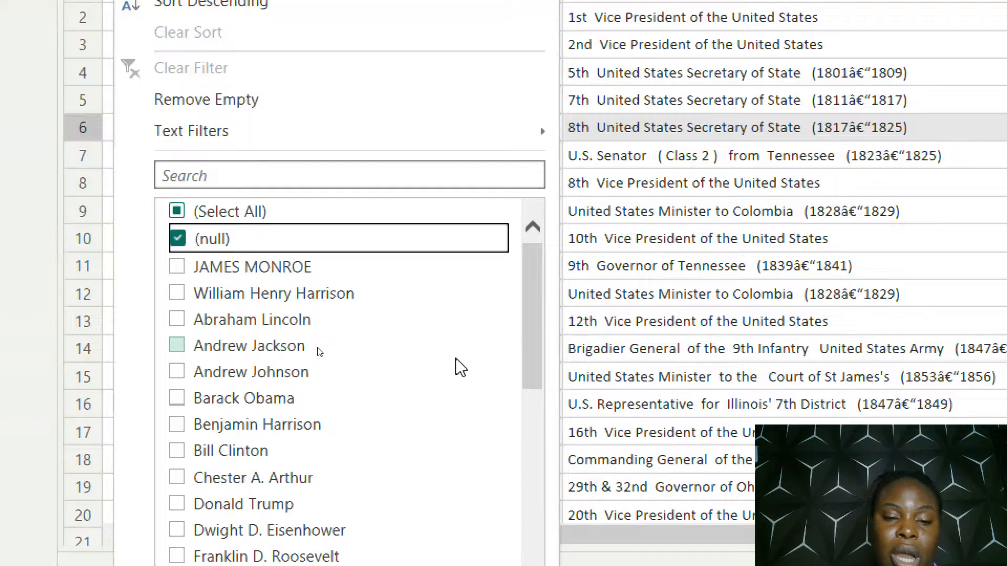
scroll(460, 367, "down", 5)
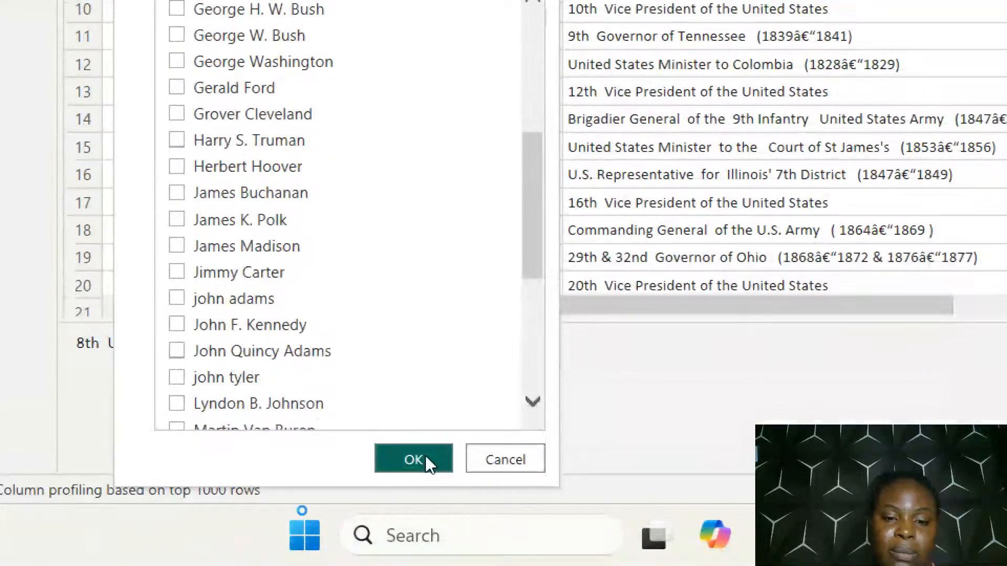
left_click(424, 459)
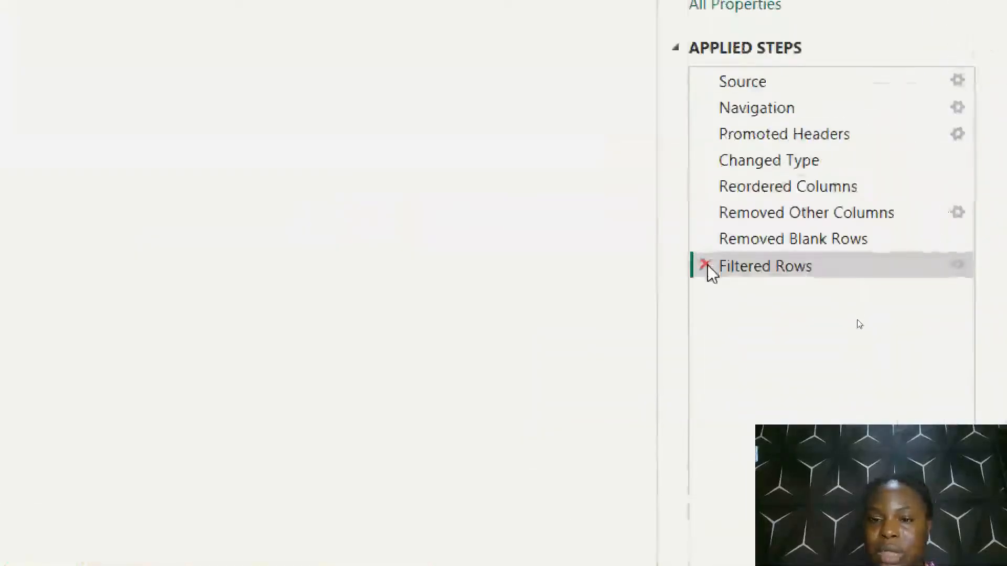
left_click(704, 266)
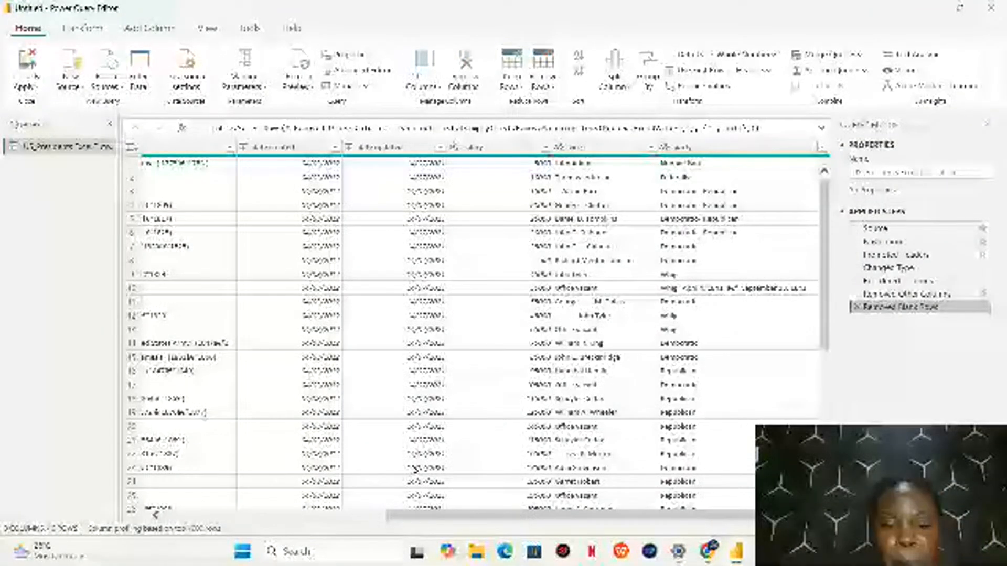
Review the president column's filter values and apply the filter with all values selected
left_click_drag(413, 516, 168, 518)
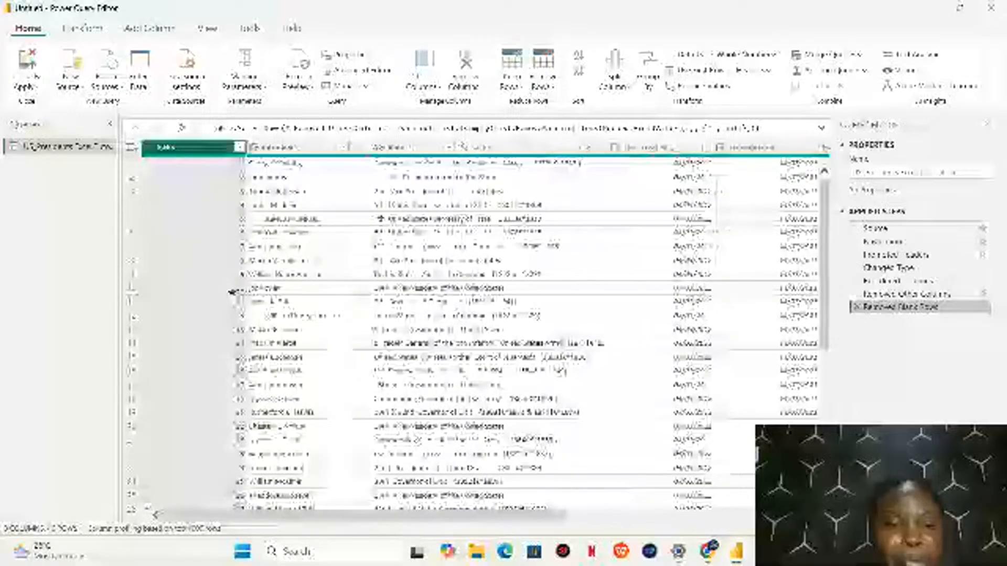
left_click(366, 146)
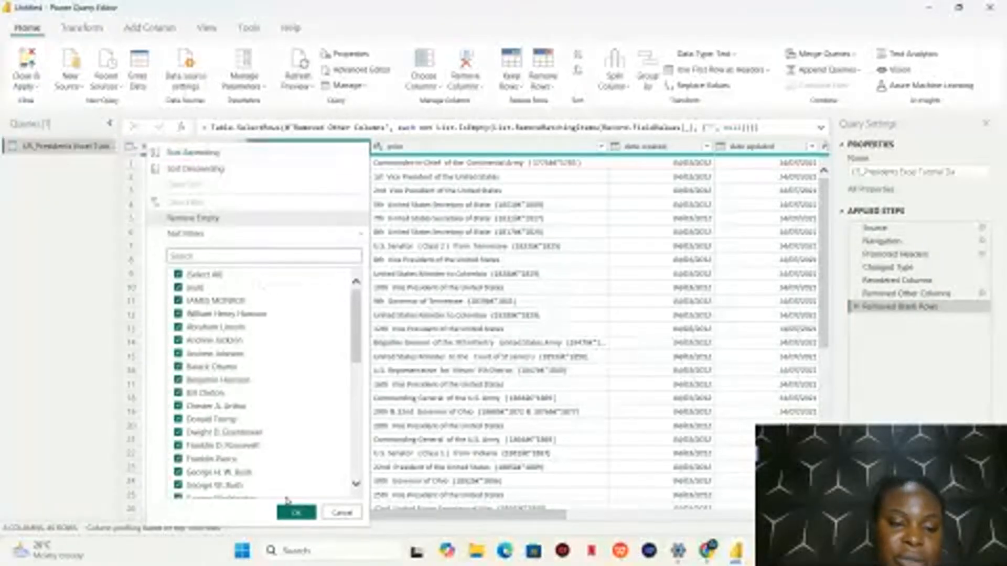
left_click(295, 513)
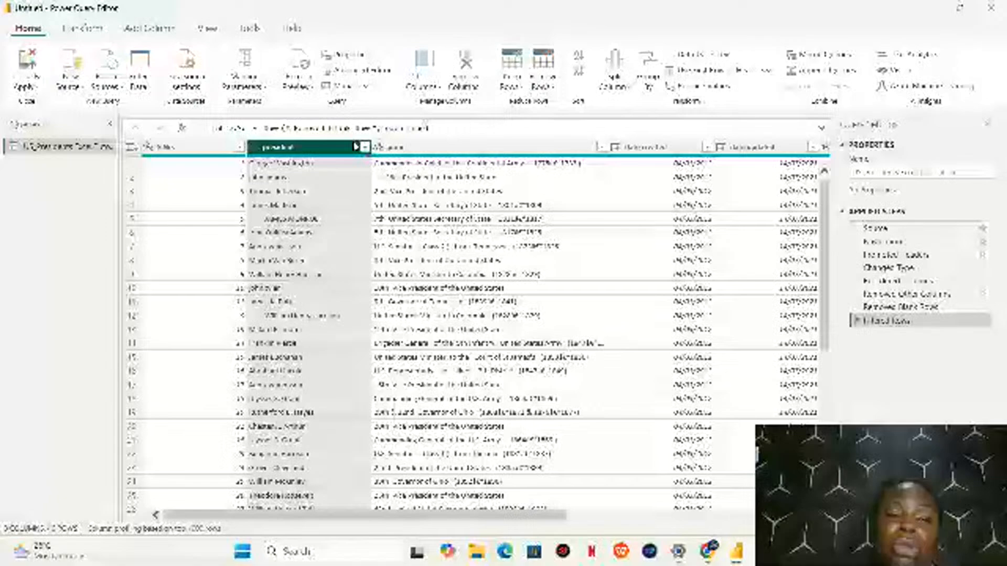
Replace null values in the president column with "Unknown"
left_click(699, 93)
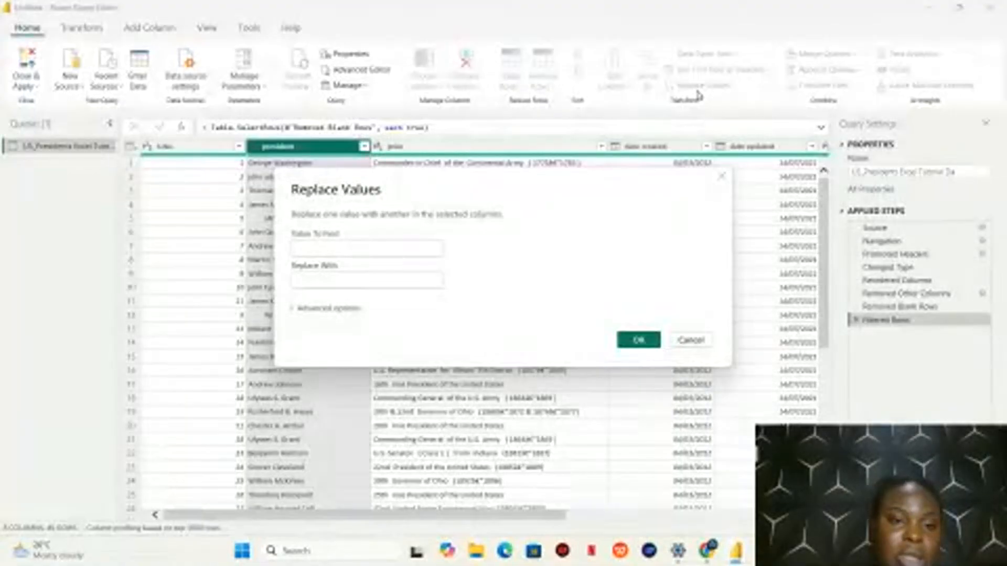
type("wdl")
type("l")
left_click(387, 281)
type("U")
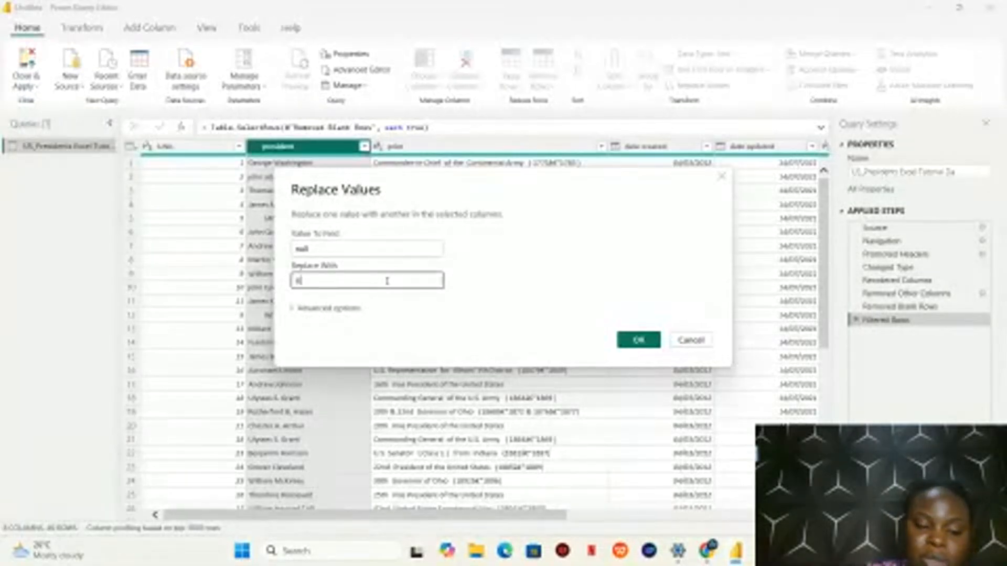
type("nknown")
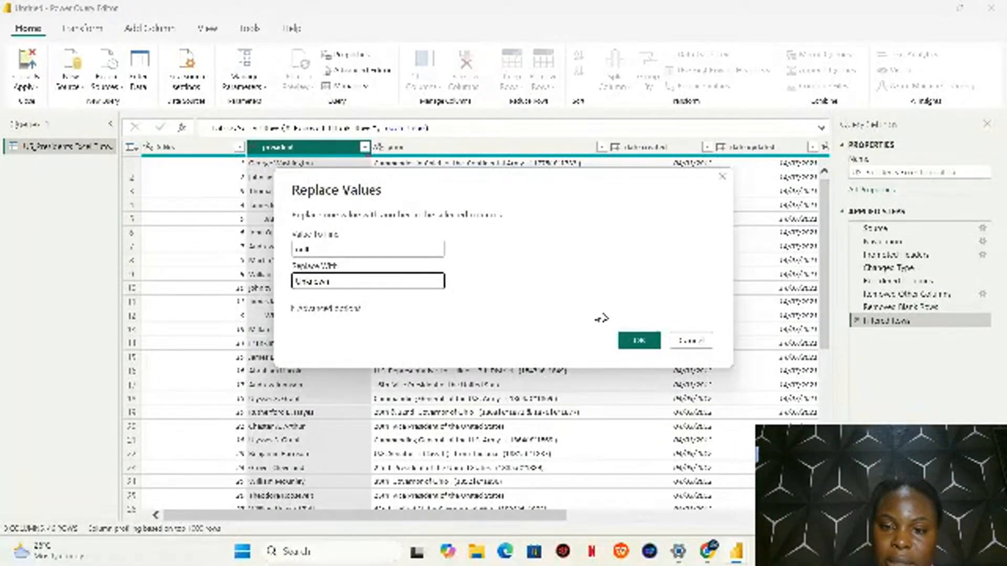
left_click(651, 344)
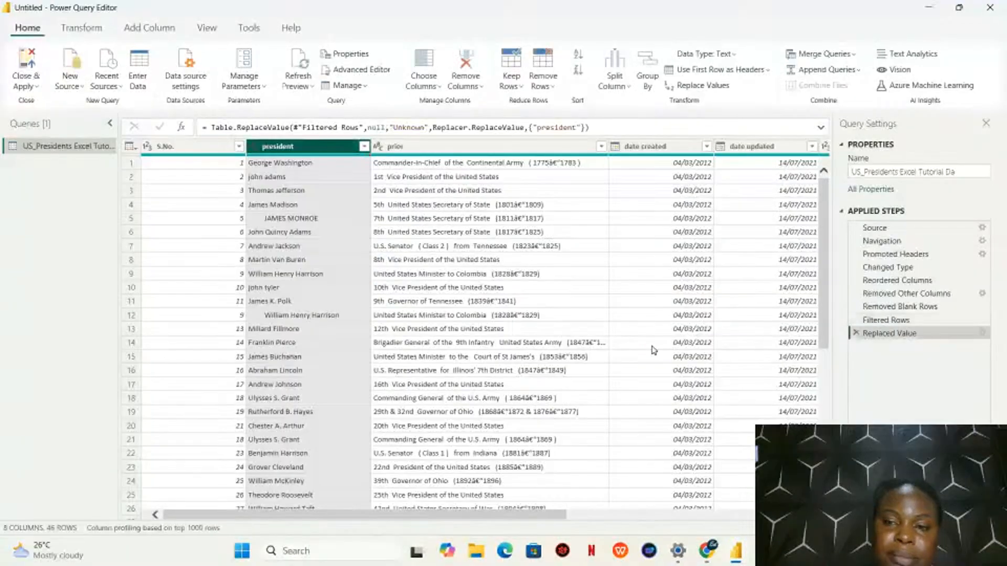
Check the president column's filter list for null and Unknown entries, keeping all values selected
left_click(363, 147)
scroll(235, 411, "down", 1)
scroll(235, 410, "down", 10)
scroll(235, 411, "up", 8)
scroll(235, 411, "down", 6)
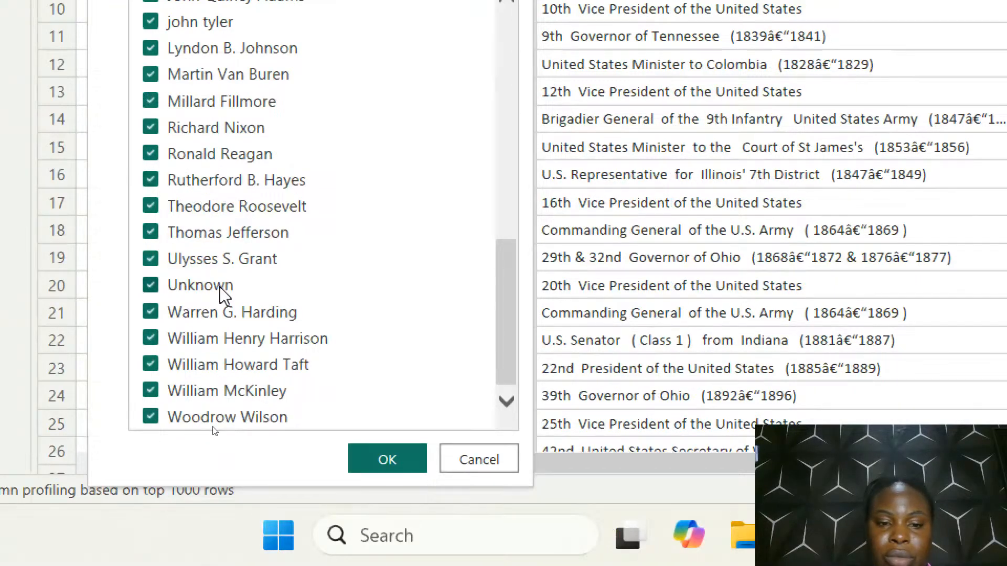
left_click(367, 468)
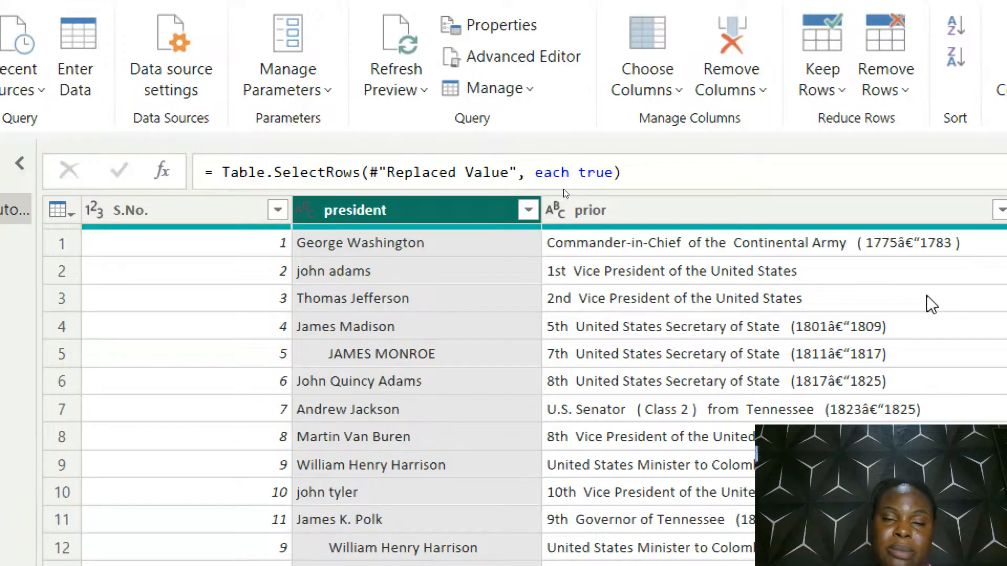
Review the prior column's filter values for nulls and apply the filter with all values selected
scroll(932, 304, "down", 3)
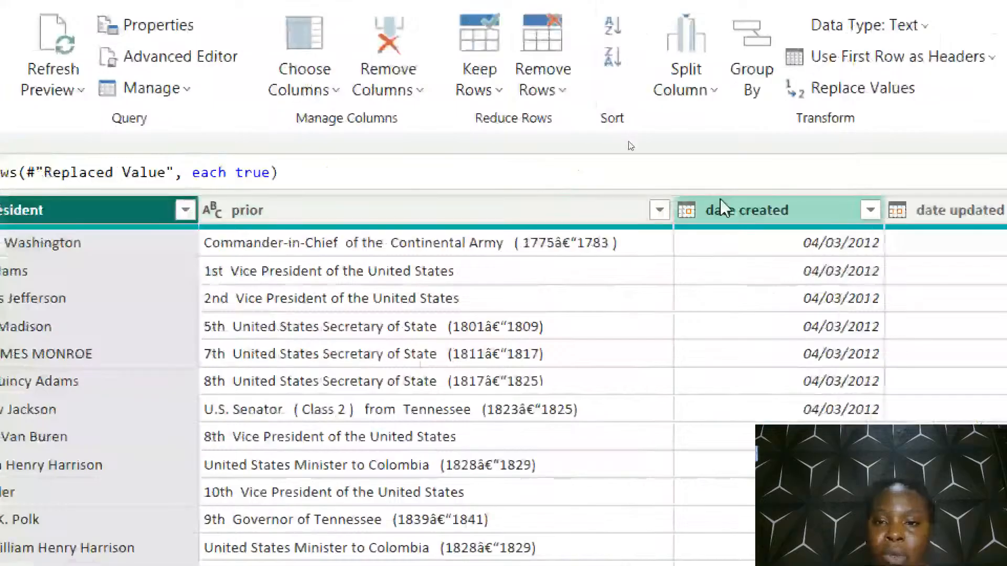
left_click(660, 210)
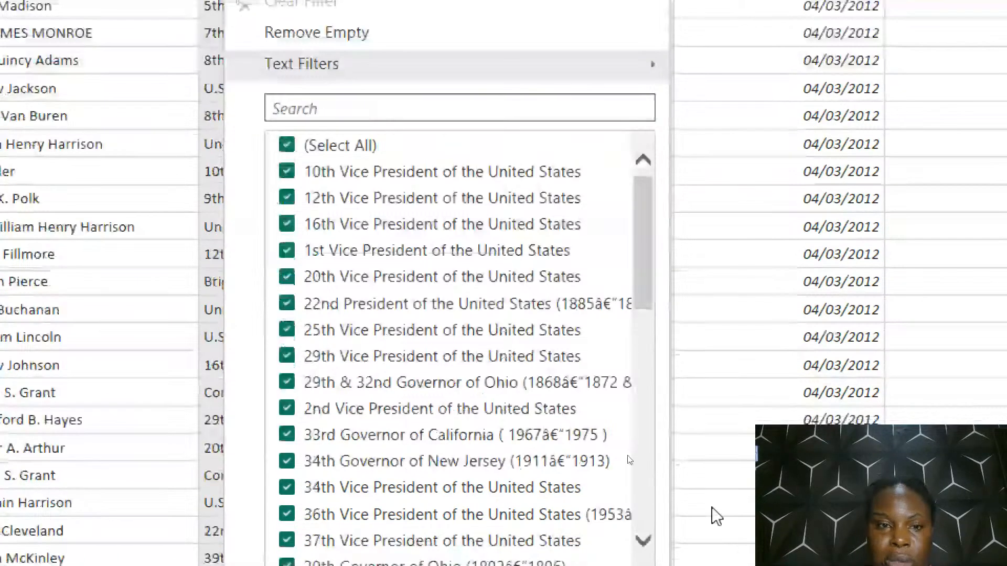
left_click_drag(645, 229, 687, 544)
left_click_drag(682, 439, 639, 565)
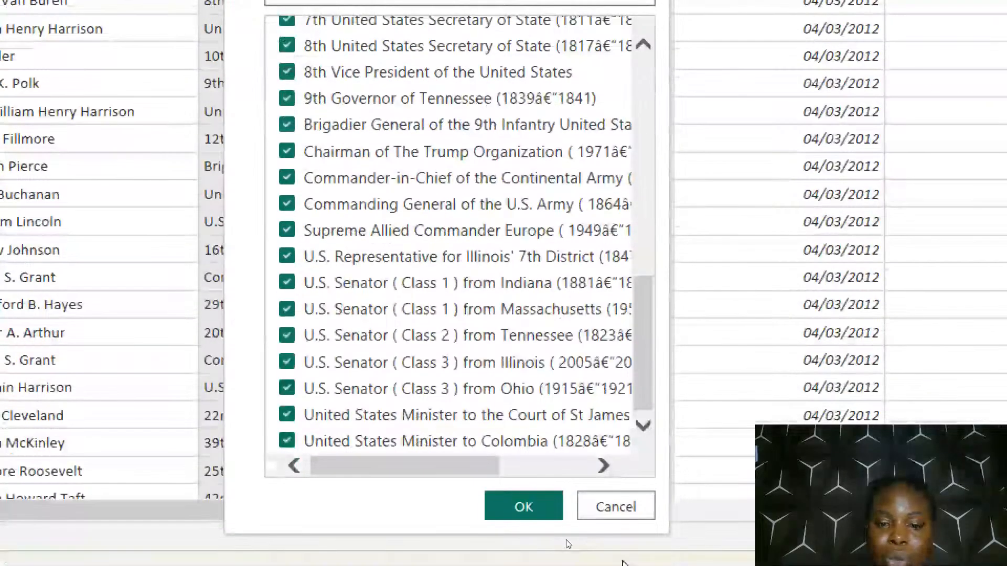
left_click(508, 507)
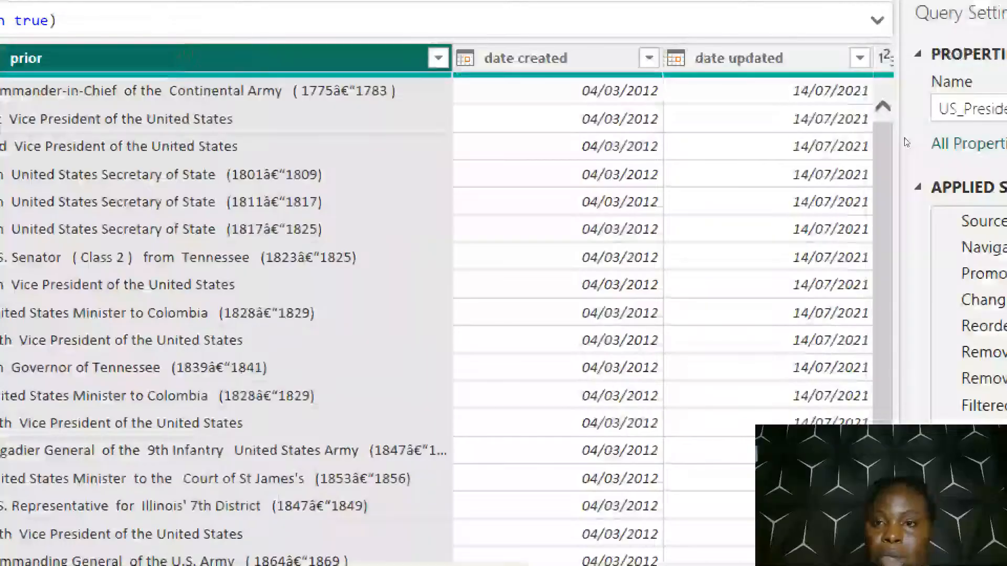
Check the filter values of the date created and date updated columns for nulls, keeping all values selected
left_click(649, 58)
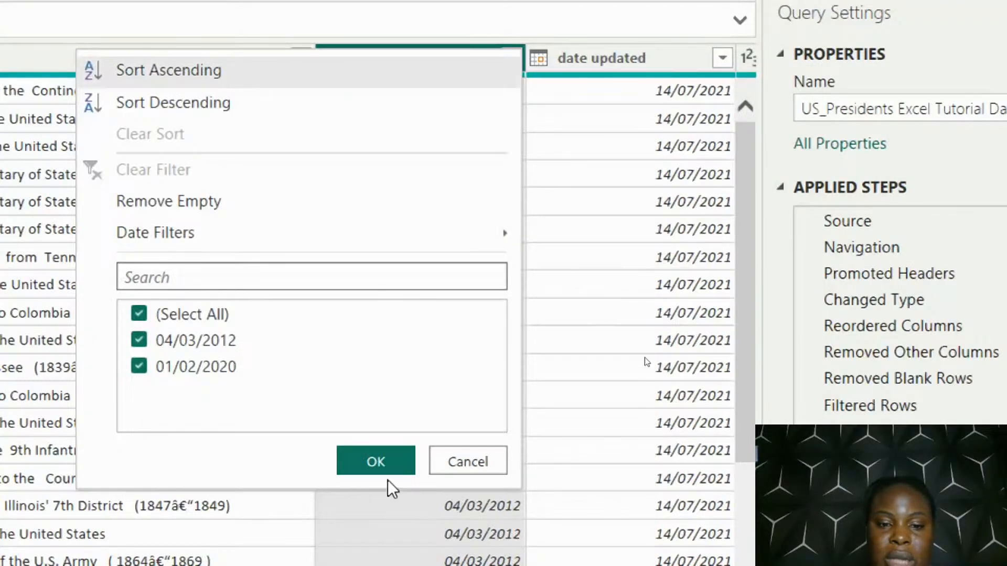
left_click(392, 460)
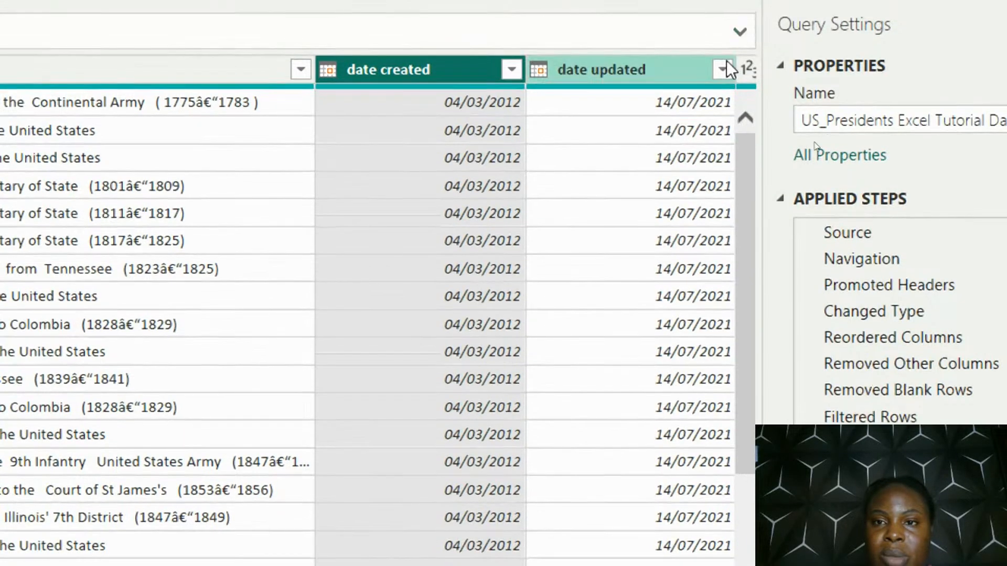
left_click(727, 61)
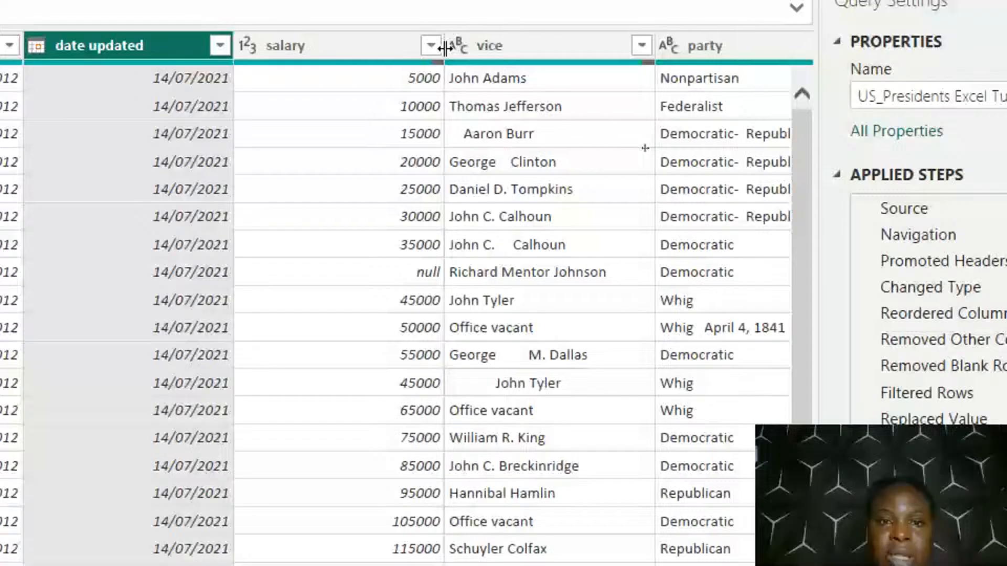
Filter the salary column to null values only for inspection and remove the resulting Filtered Rows step
left_click(430, 45)
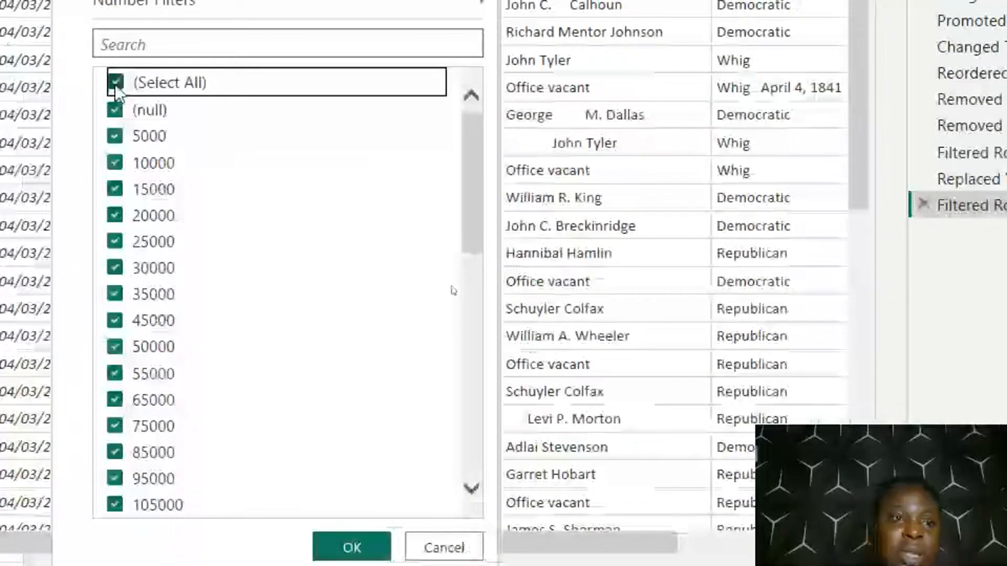
left_click(114, 84)
left_click(115, 109)
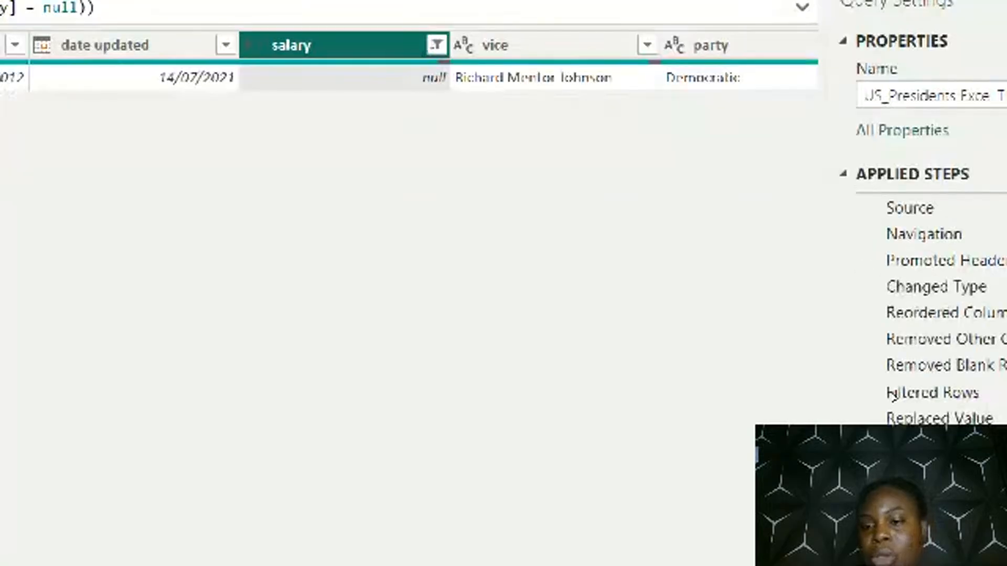
left_click(854, 348)
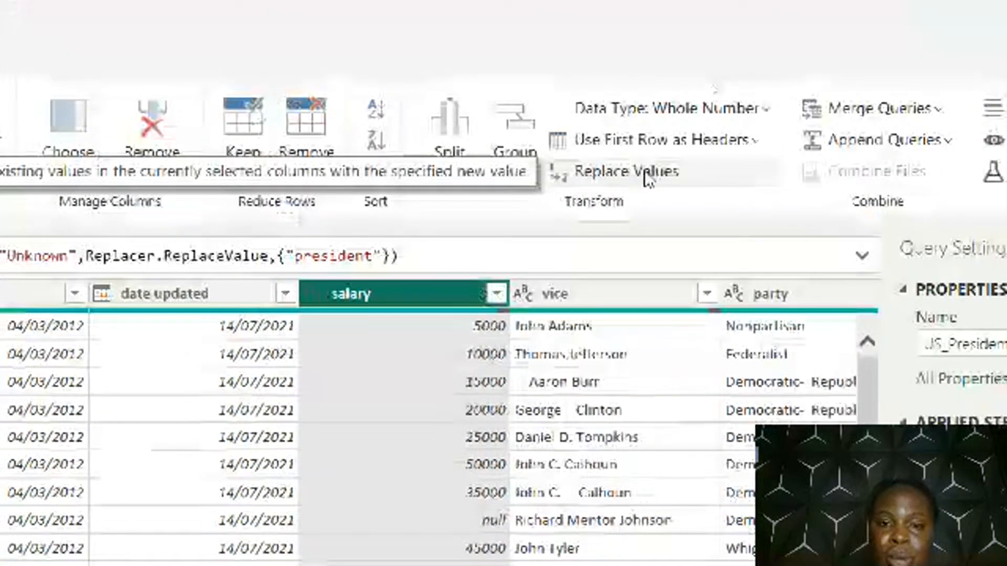
Replace null values in the salary column with 0 and check the column's rows
left_click(649, 173)
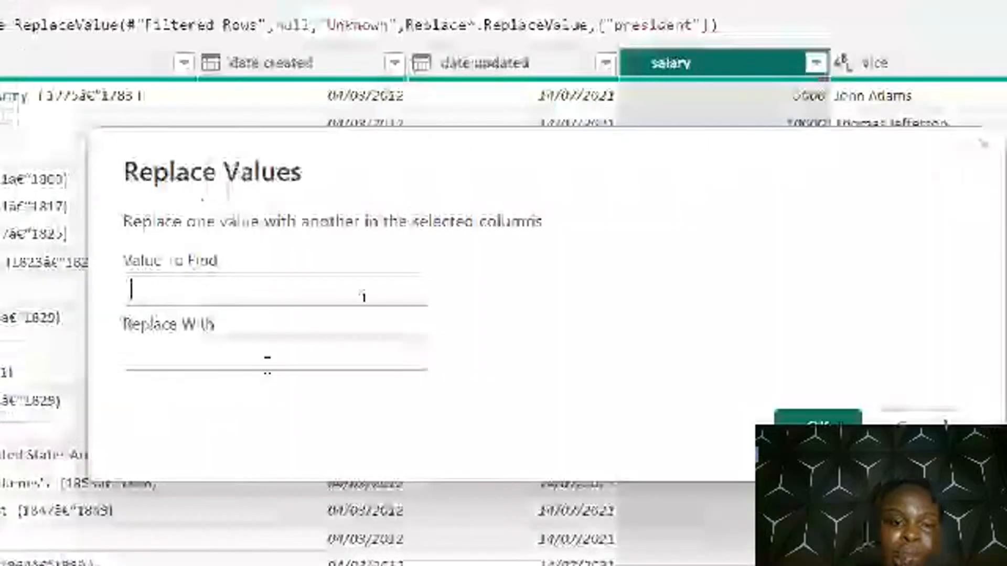
type("null")
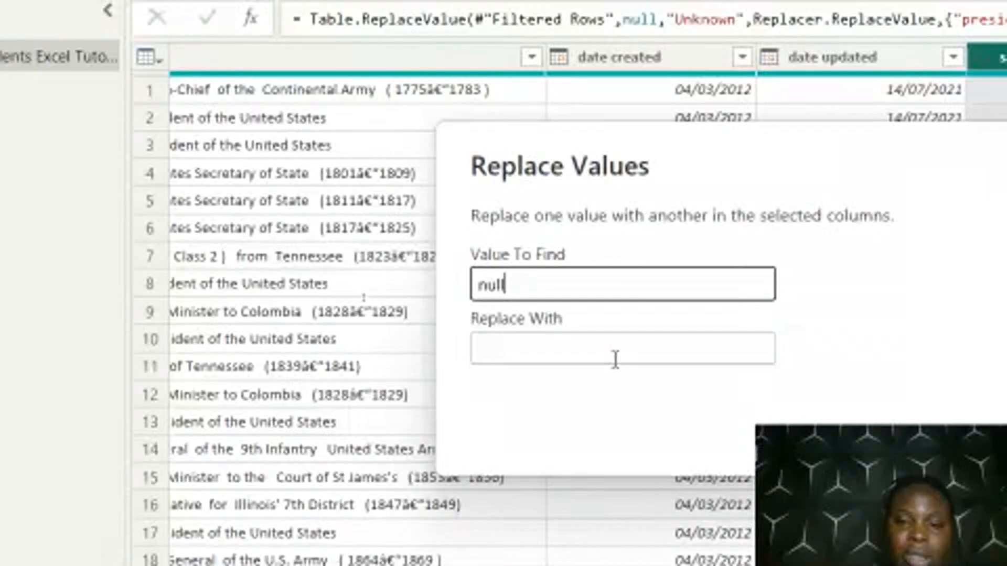
left_click(615, 360)
type("0")
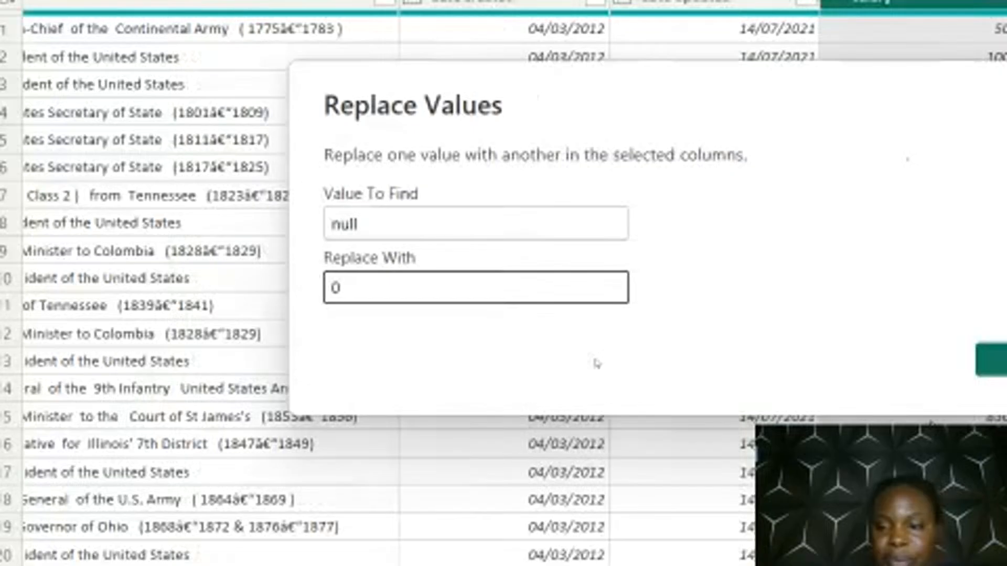
left_click(993, 361)
scroll(870, 59, "down", 2)
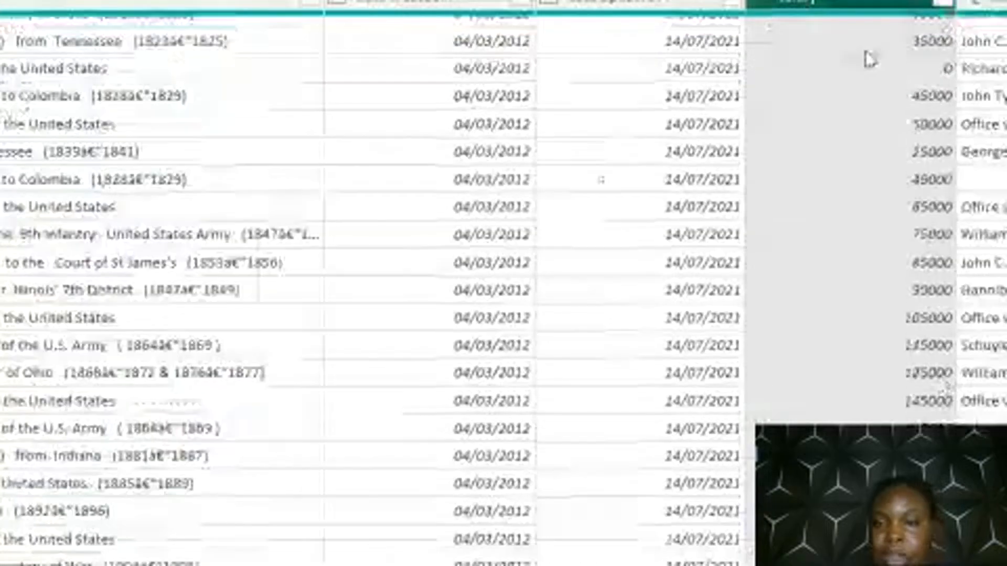
scroll(870, 59, "up", 2)
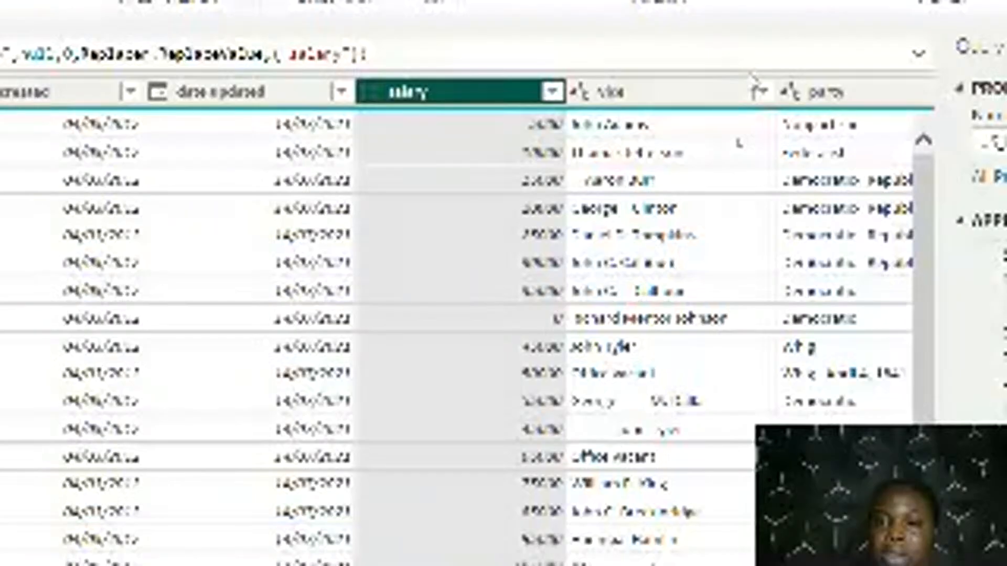
Filter the vice column to null values only for inspection and remove the resulting filter step
left_click(761, 91)
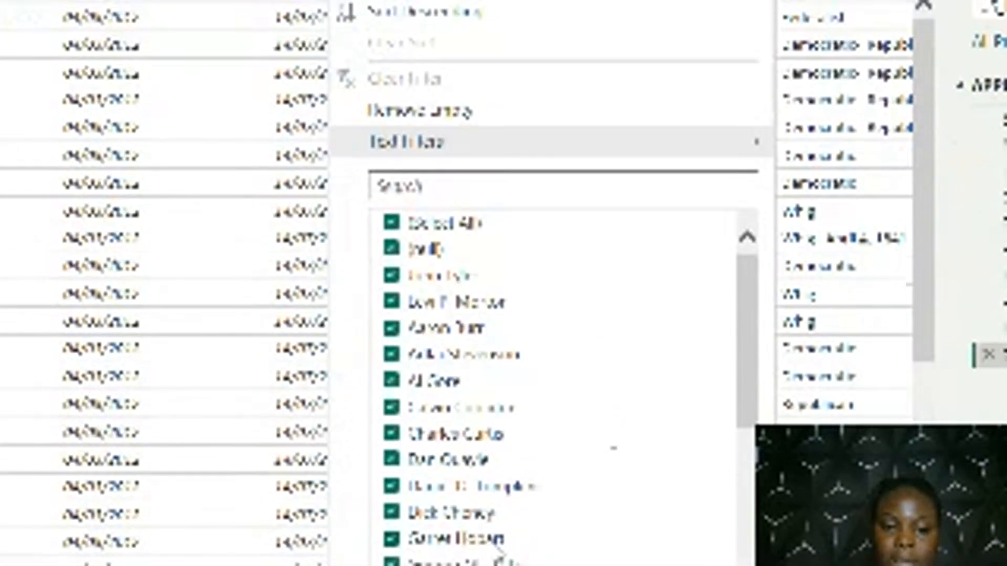
left_click(392, 223)
left_click(392, 253)
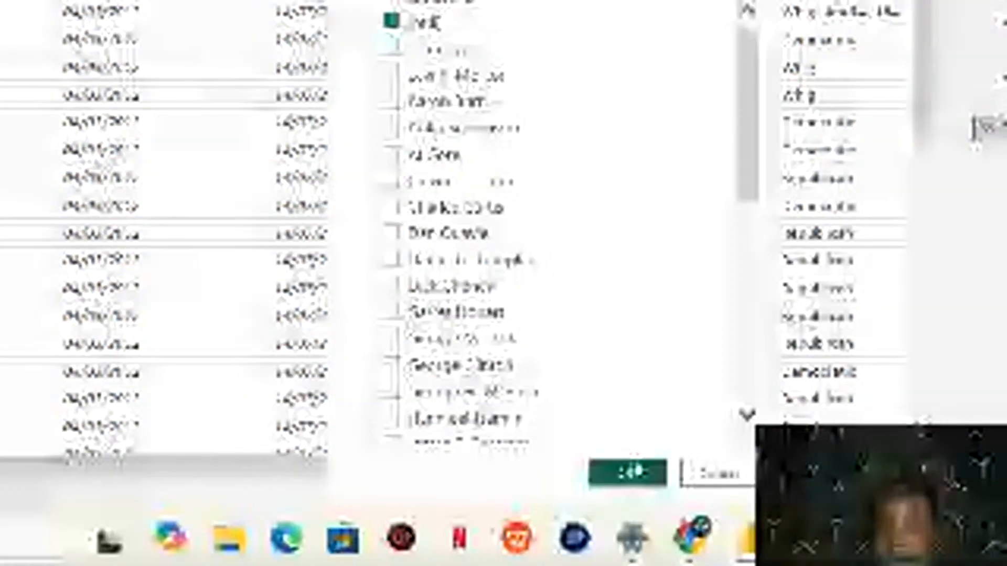
left_click(628, 473)
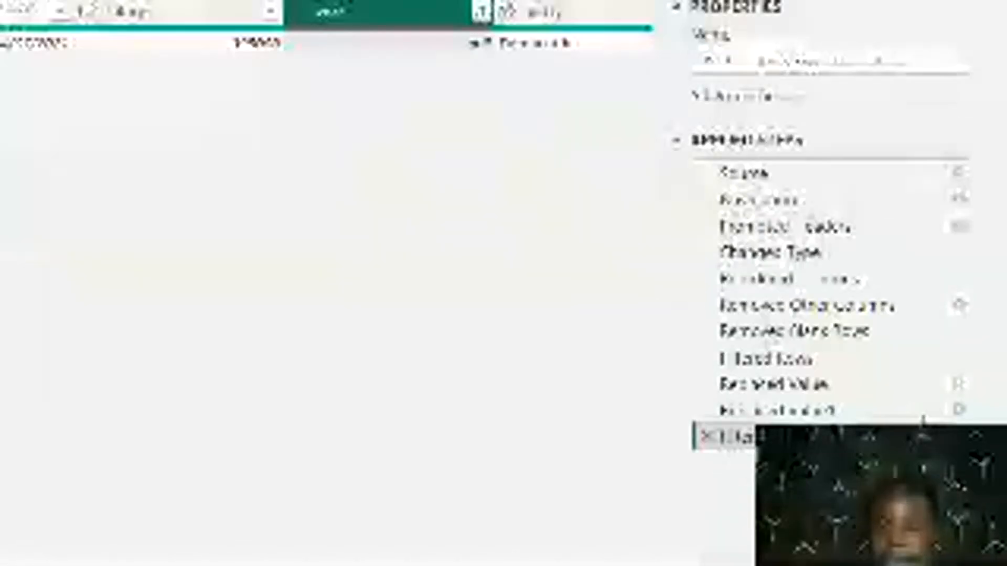
left_click(706, 404)
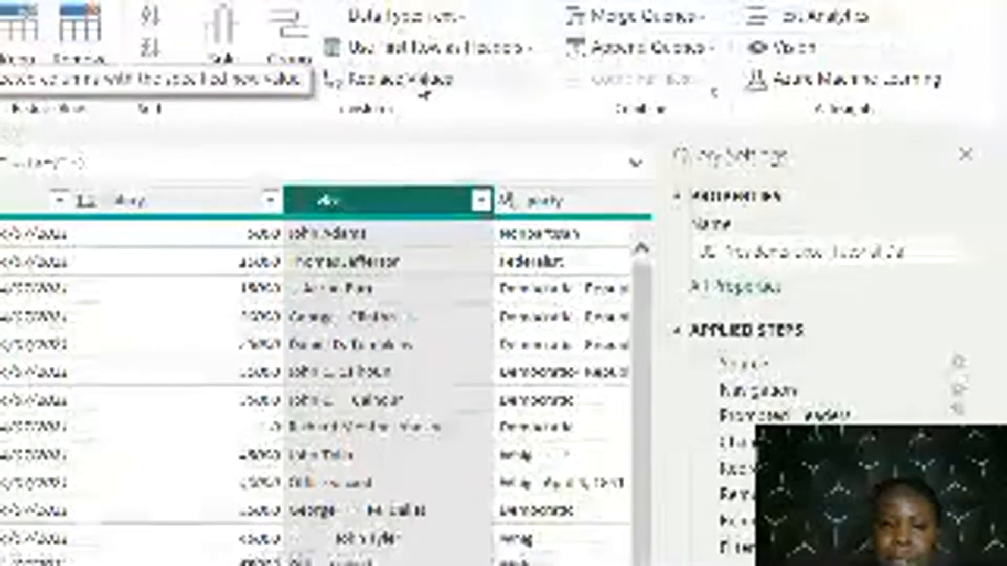
Replace null values in the vice column with Unknown
left_click(422, 86)
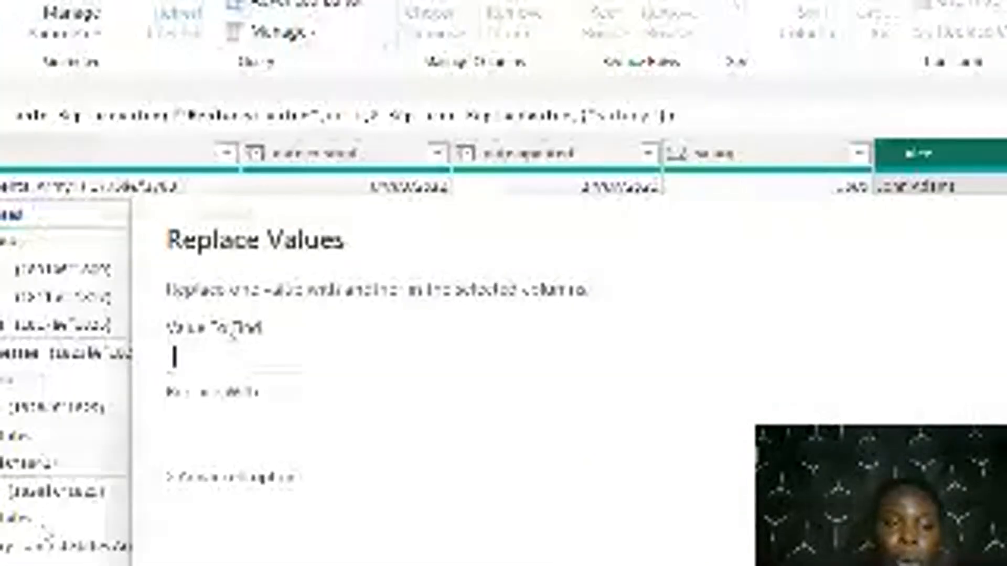
type("nul")
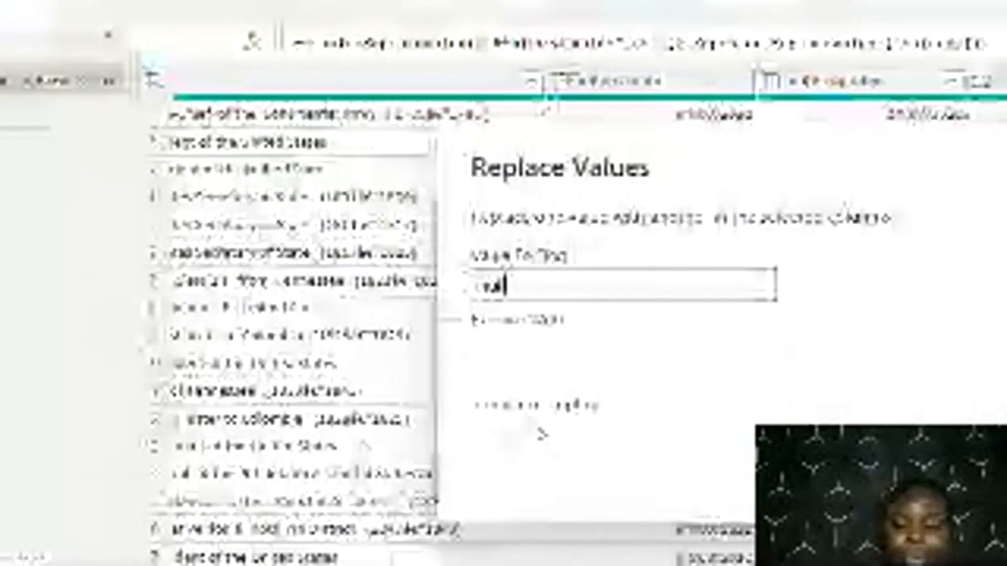
type("l")
key("Tab")
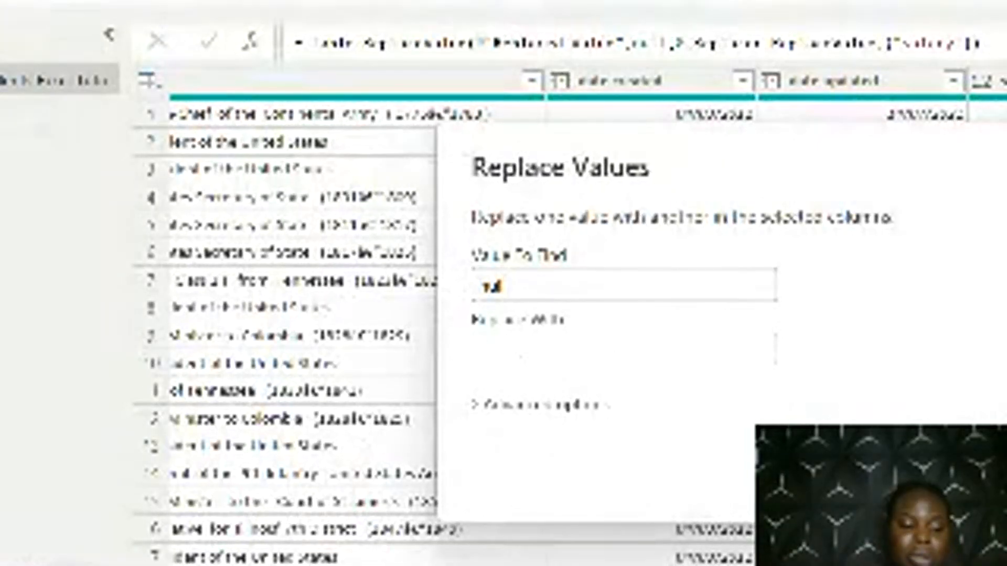
type("nknown")
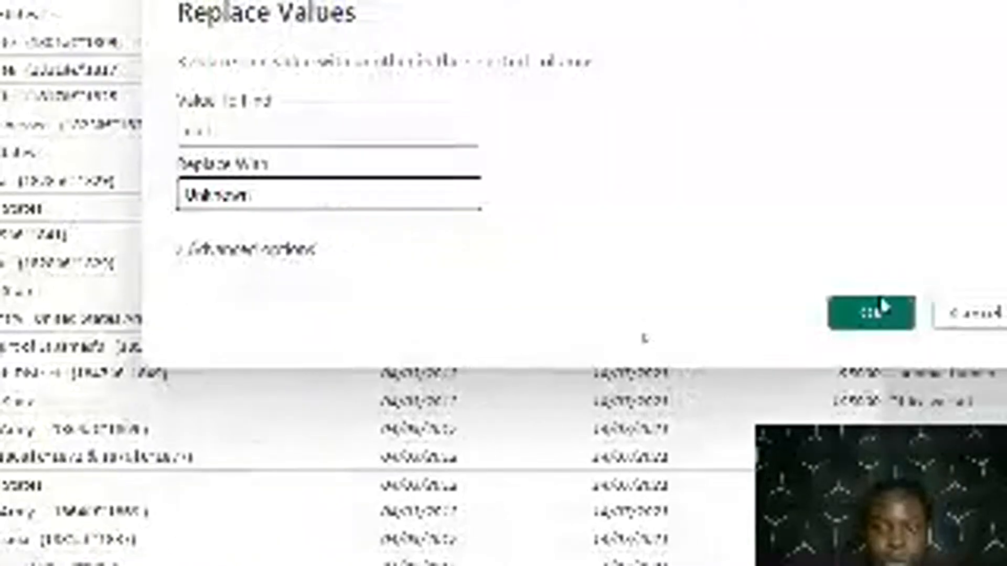
left_click(884, 309)
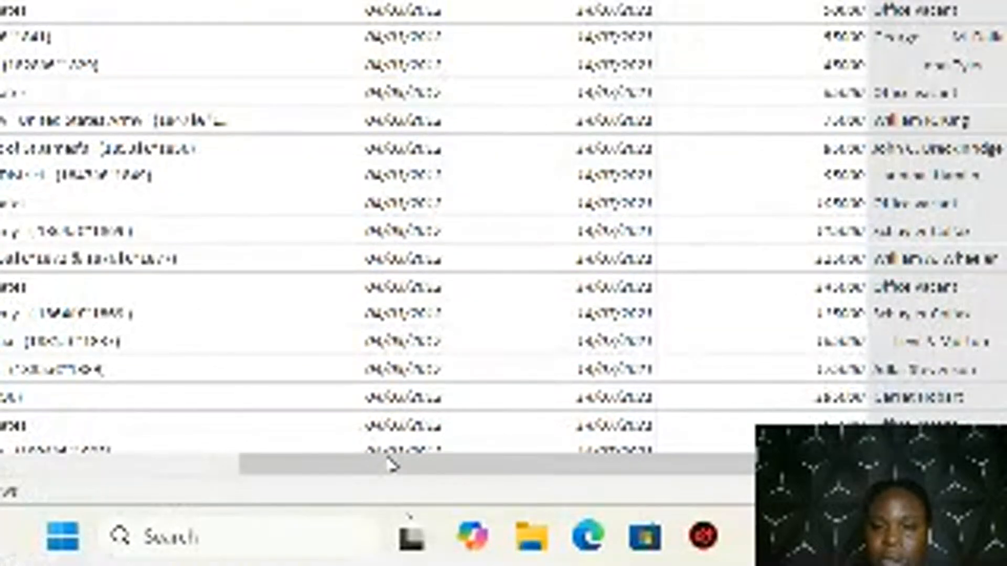
Check the party column's filter values for nulls, keeping all values selected, and review the rows back to the first columns
left_click_drag(392, 464, 543, 467)
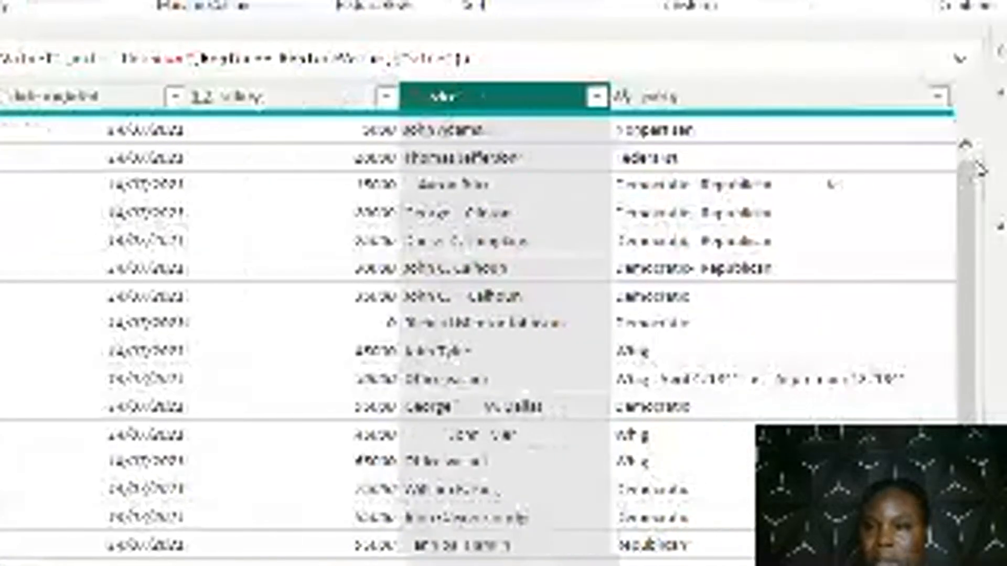
left_click(947, 97)
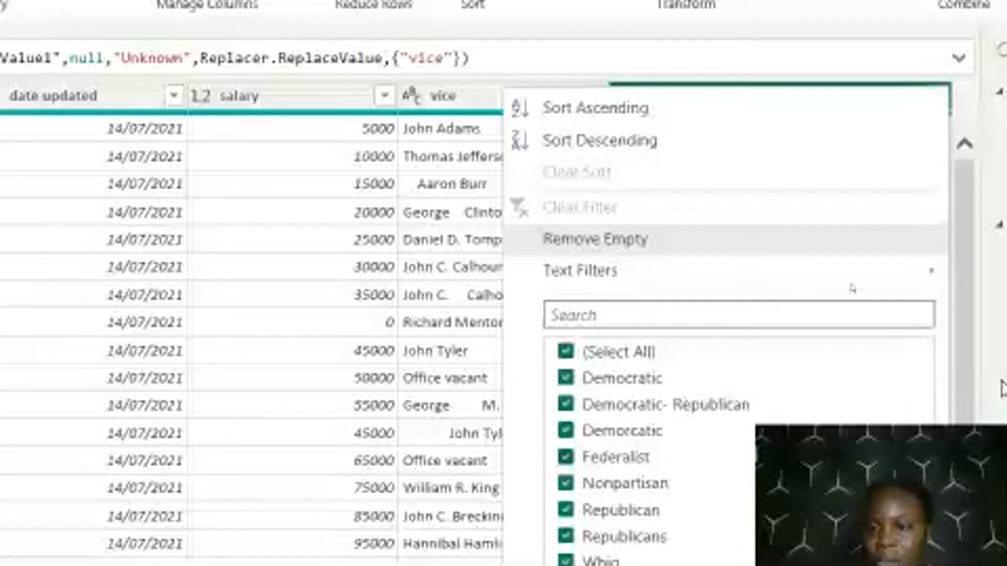
left_click(1003, 390)
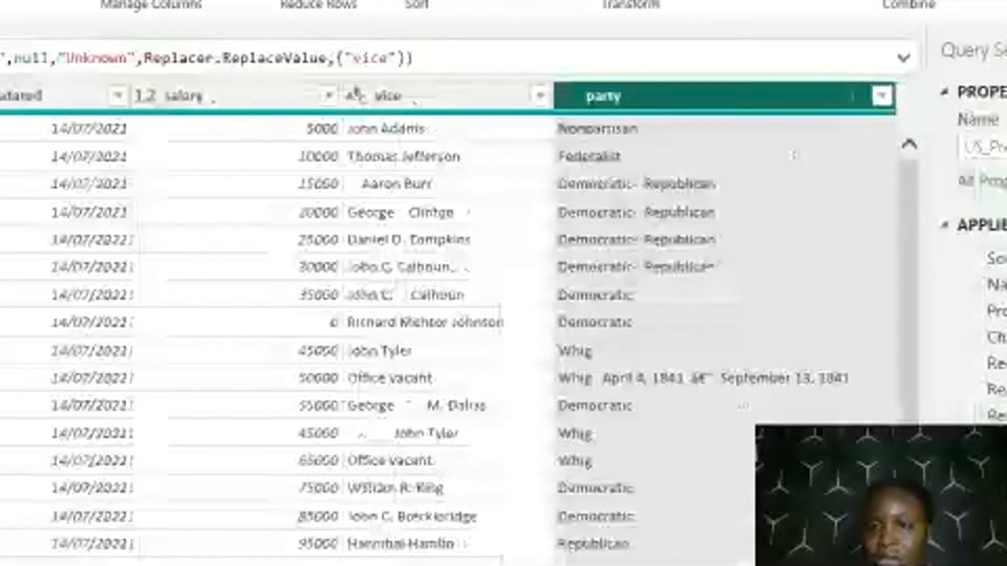
left_click(882, 96)
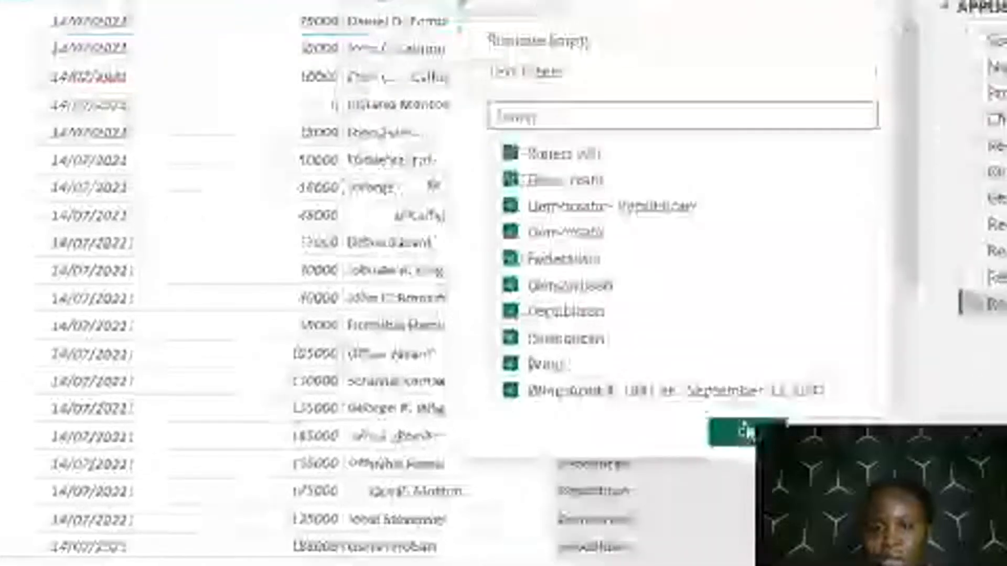
left_click(747, 431)
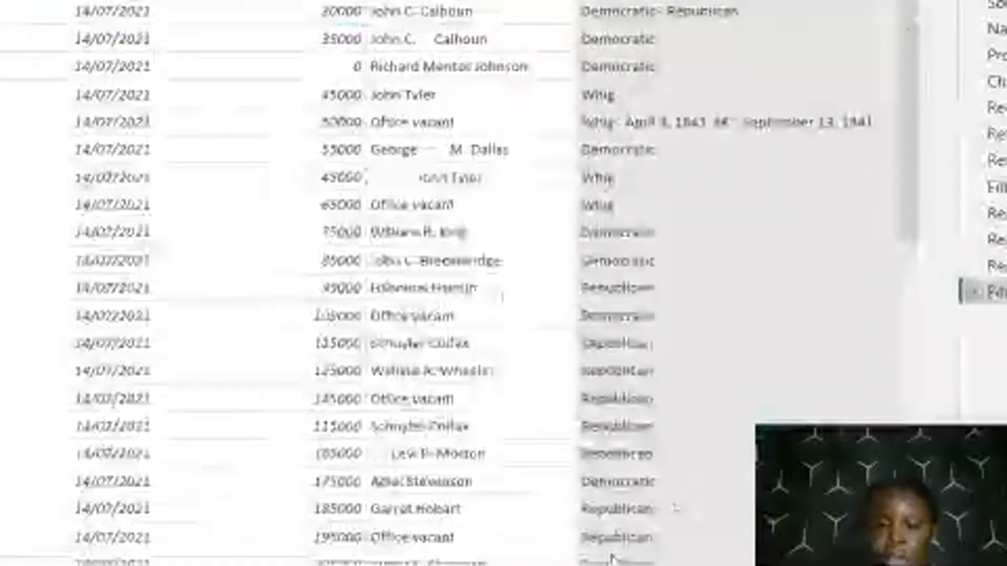
left_click_drag(870, 171, 873, 563)
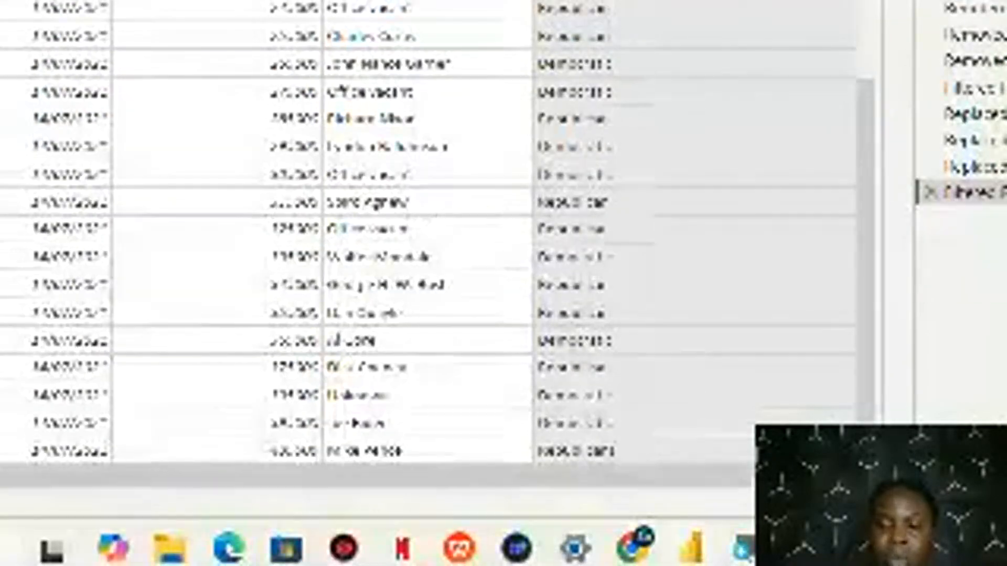
left_click_drag(693, 547, 189, 547)
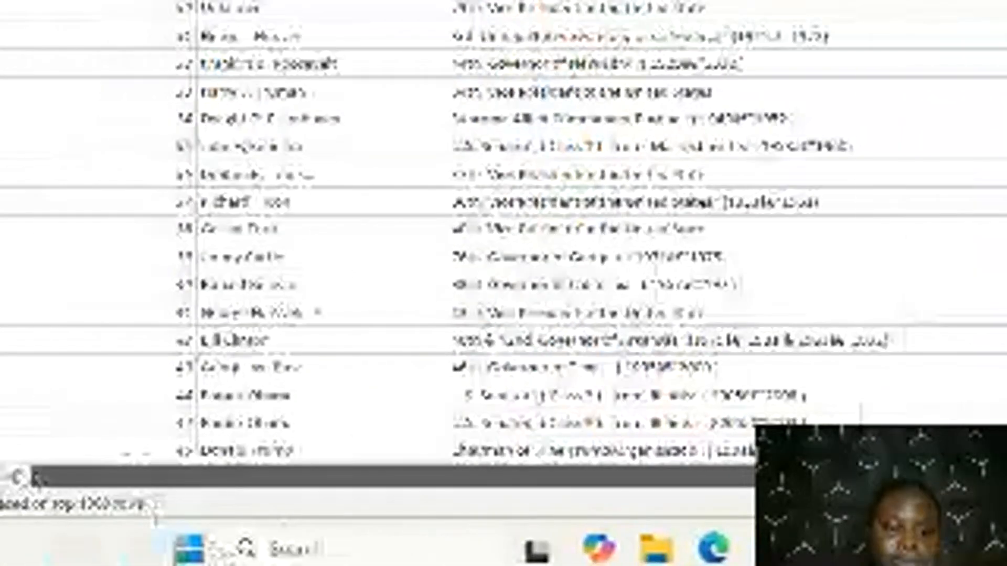
scroll(374, 198, "up", 10)
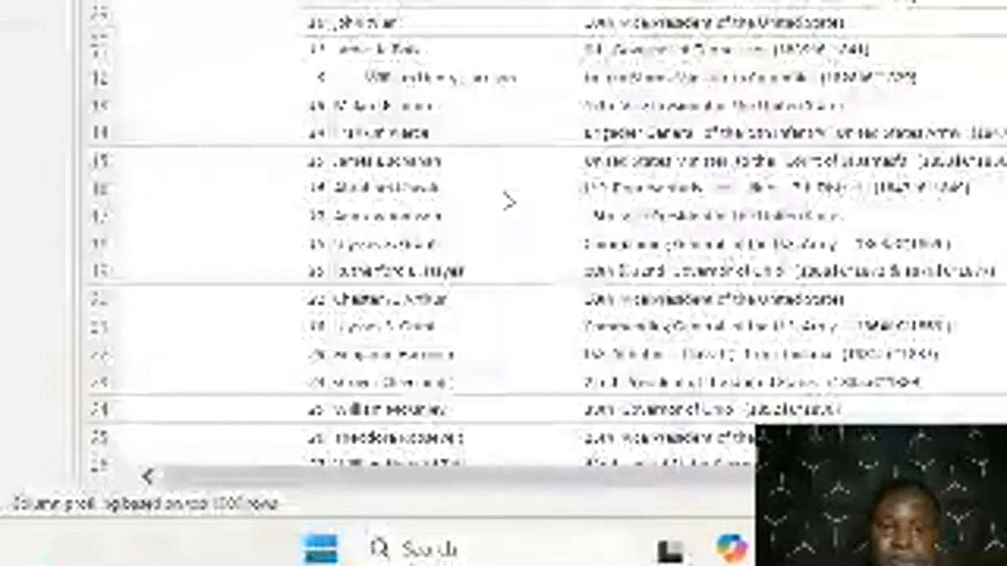
scroll(508, 202, "up", 3)
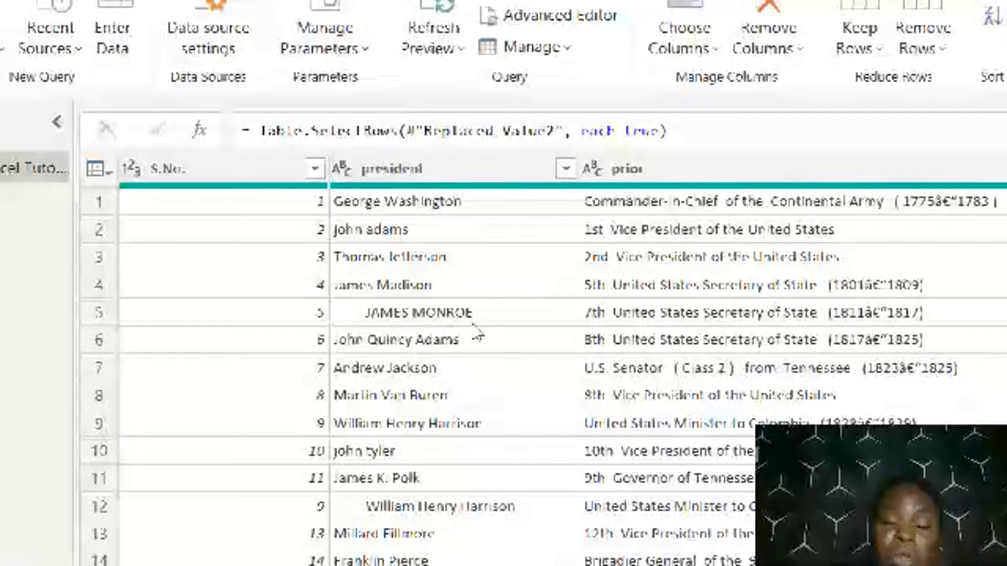
Capitalize each word in the president column, check the names, and trim the surrounding spaces from the same column
left_click(490, 169)
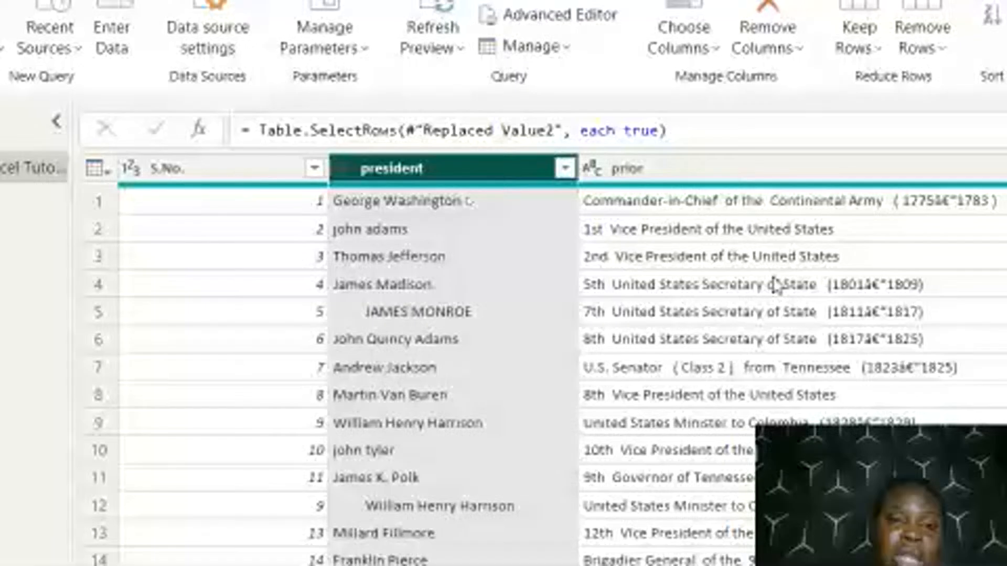
right_click(464, 173)
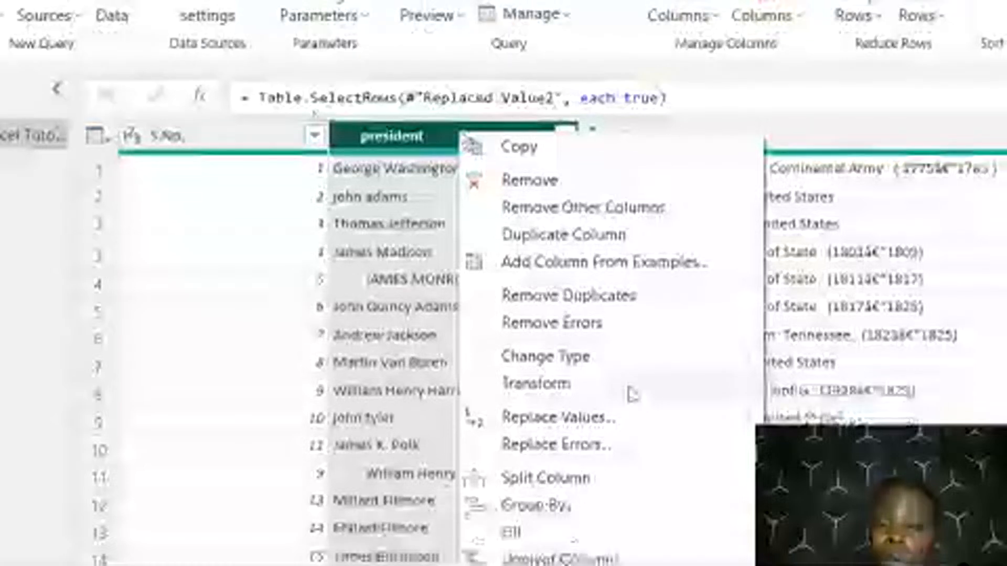
mouse_move(632, 394)
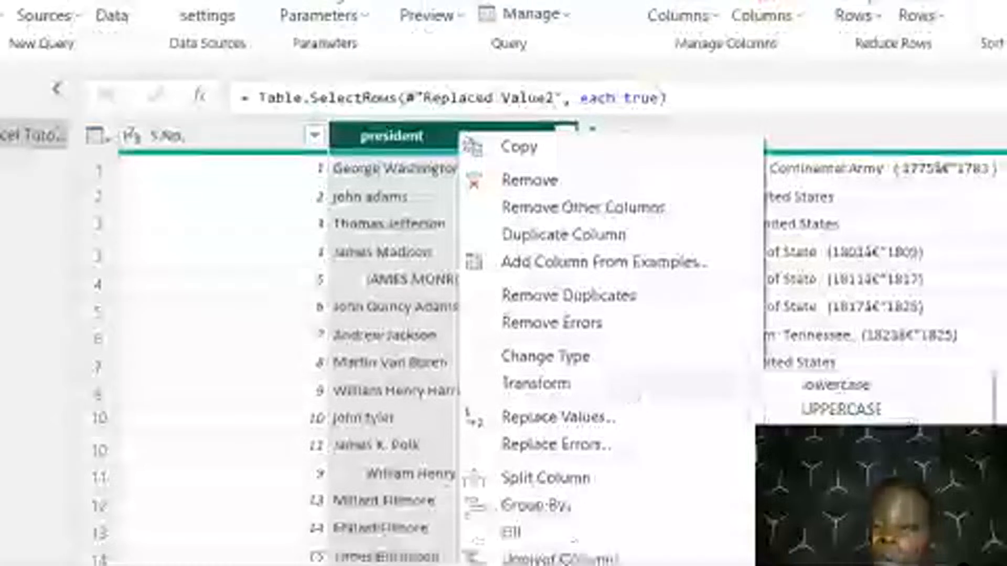
left_click(499, 299)
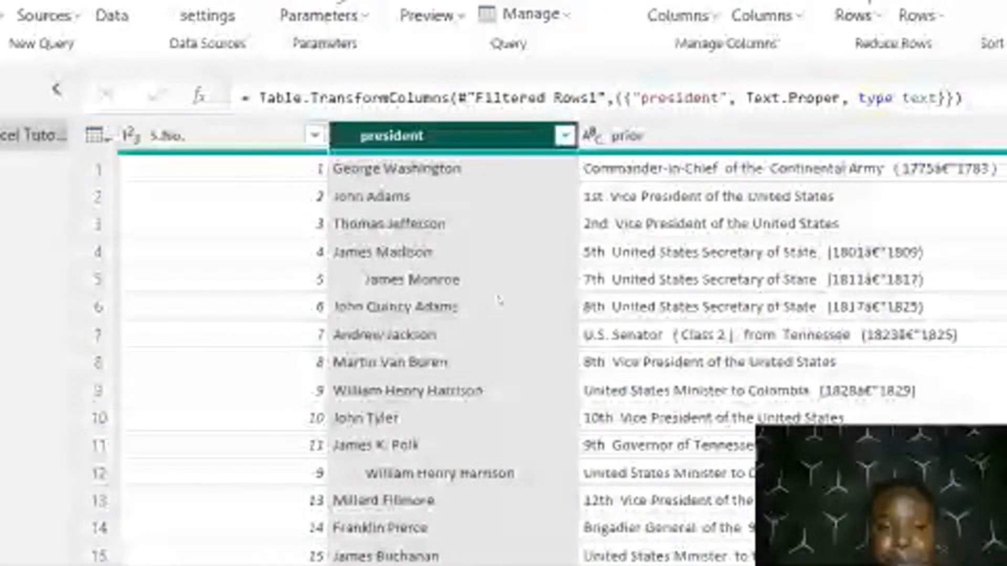
scroll(466, 417, "down", 5)
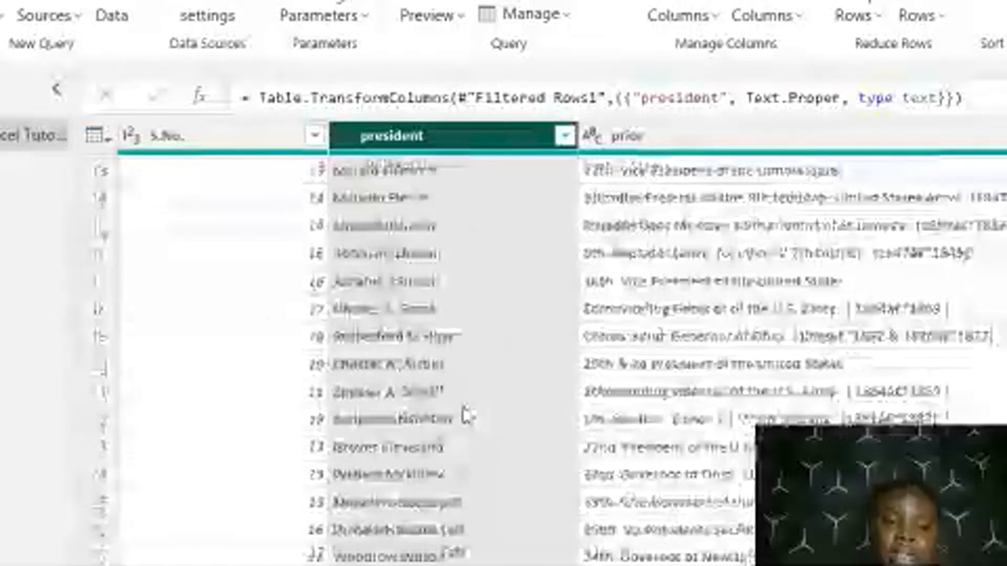
scroll(467, 416, "up", 5)
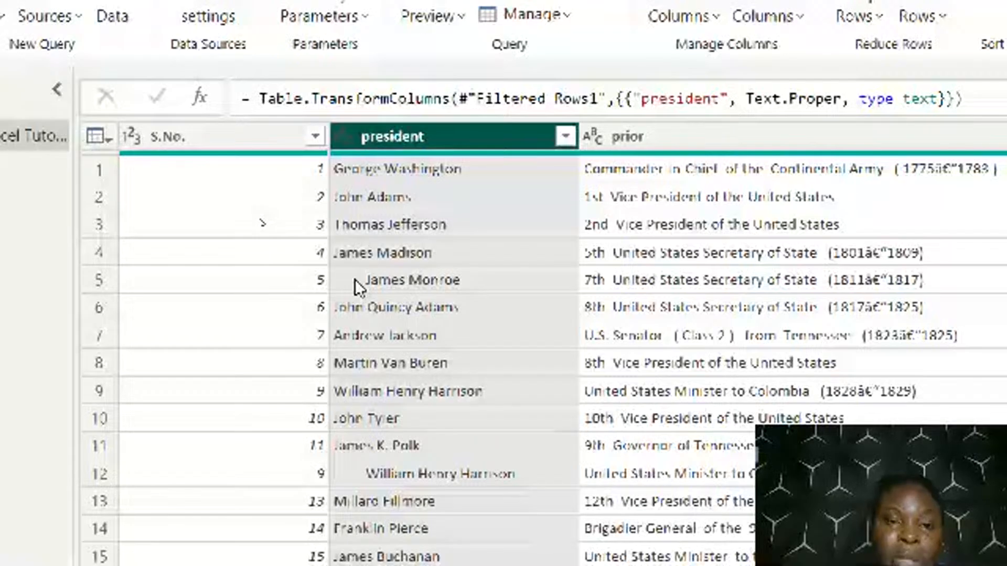
right_click(523, 132)
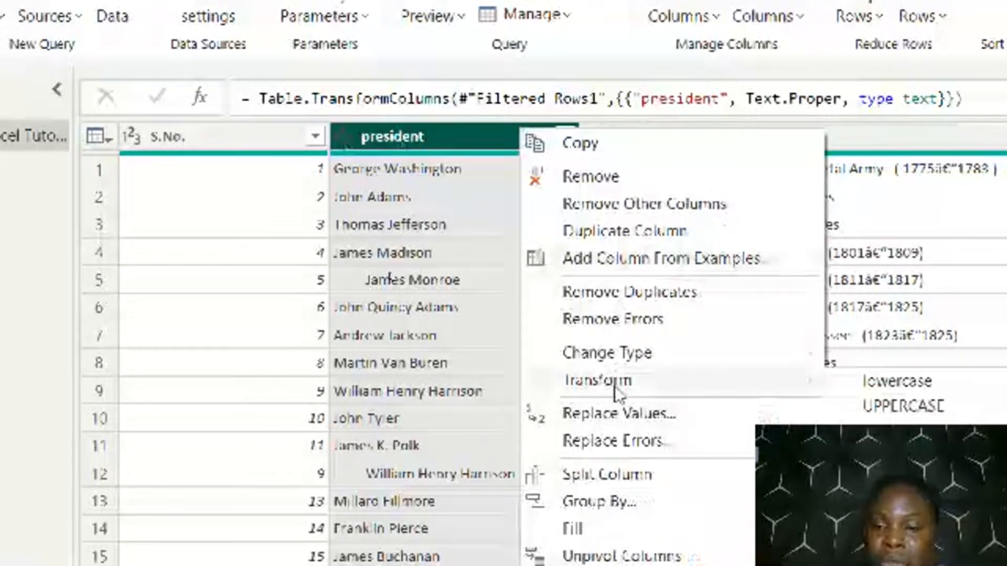
left_click(520, 309)
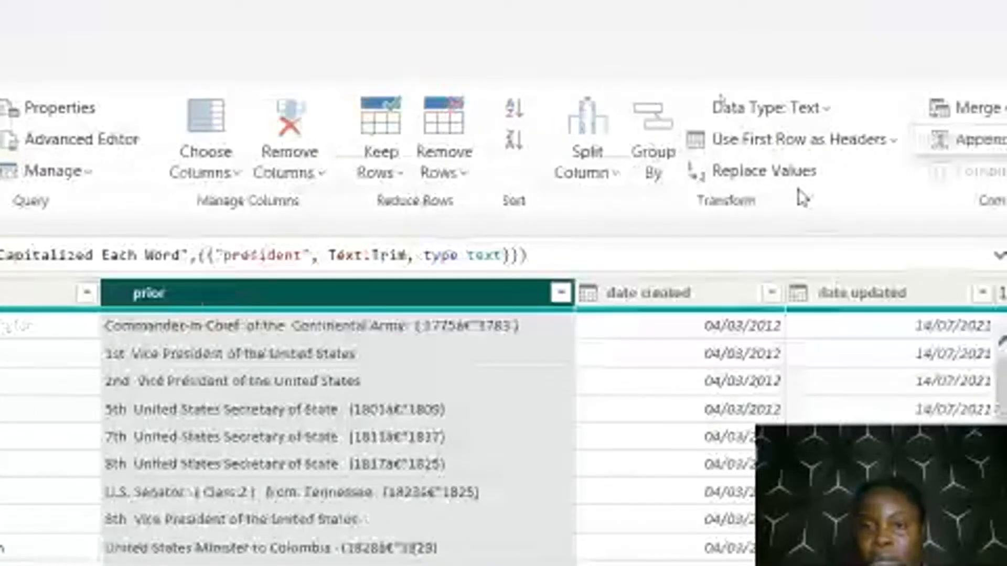
Replace the text ( Class 2 ) in the prior column with Class 2
left_click(764, 171)
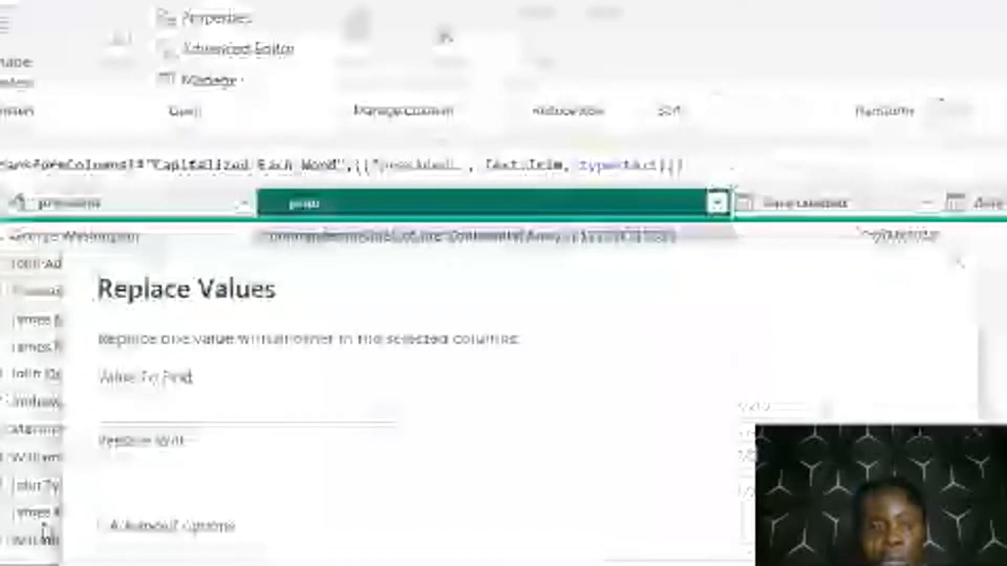
left_click(201, 411)
type("( Class 2 )")
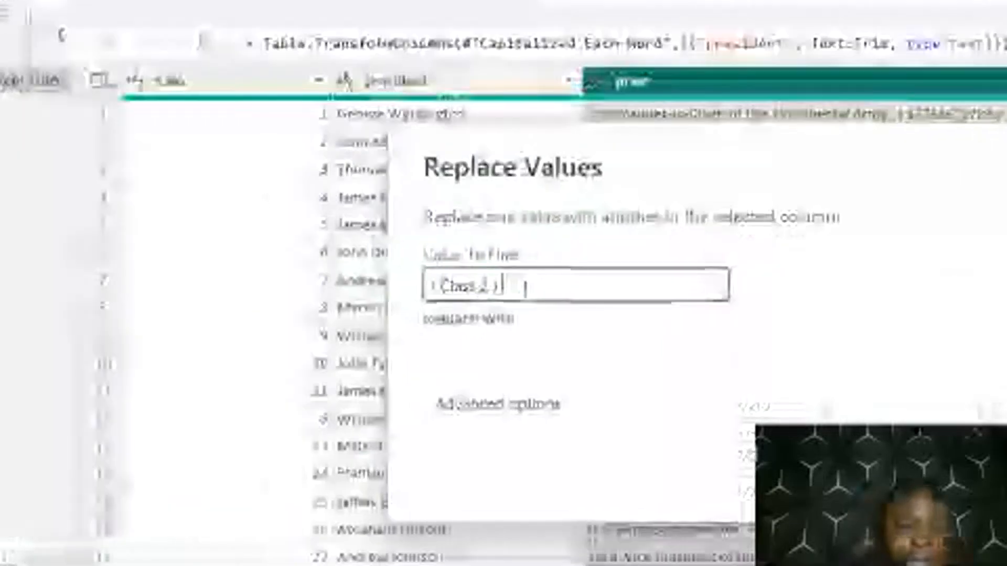
left_click_drag(488, 286, 440, 286)
key("ctrl+c")
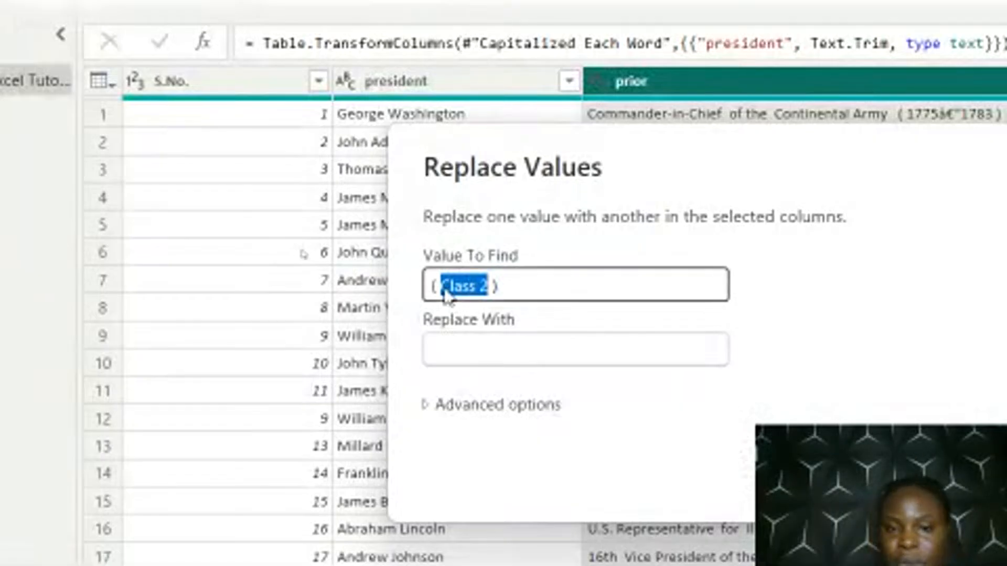
left_click(506, 348)
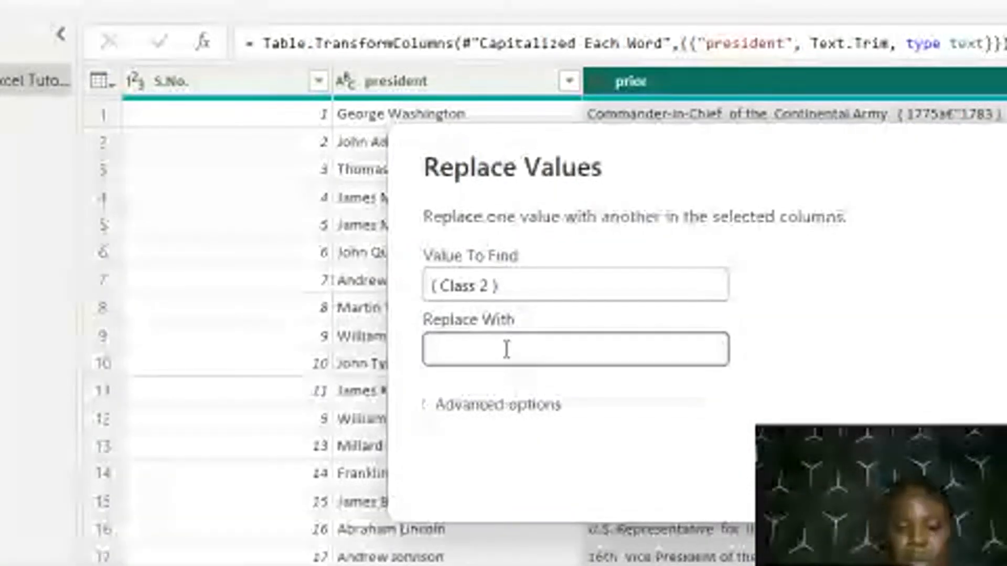
key("ctrl+v")
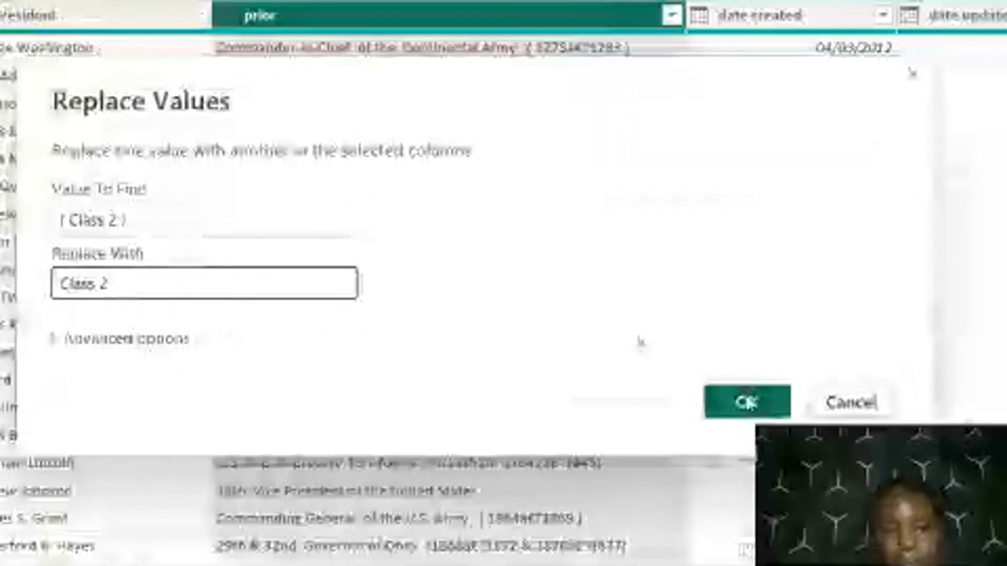
left_click(745, 396)
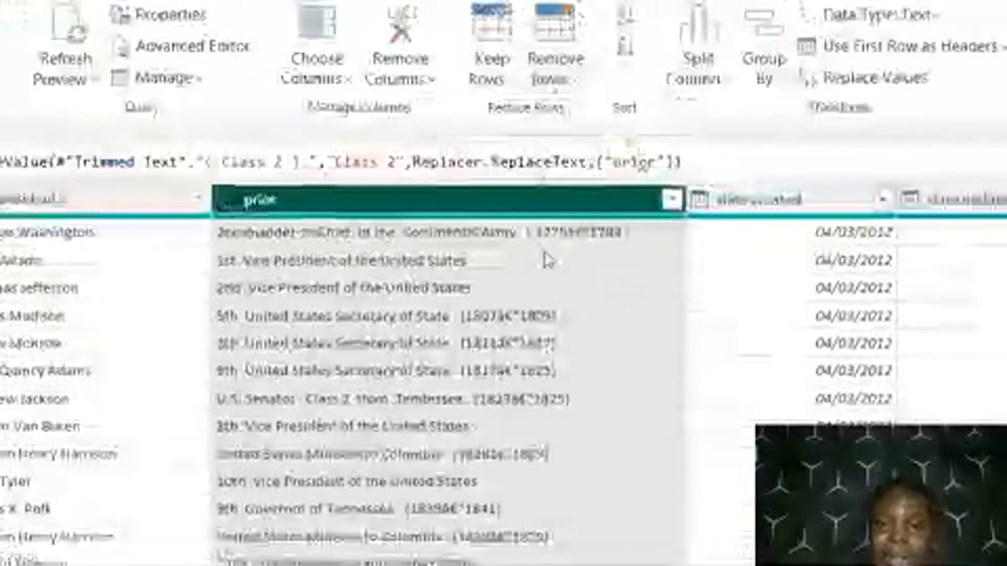
Replace the parenthesised year range 1775â€“1783 in the prior column with an empty value and select the whole column
left_click(570, 239)
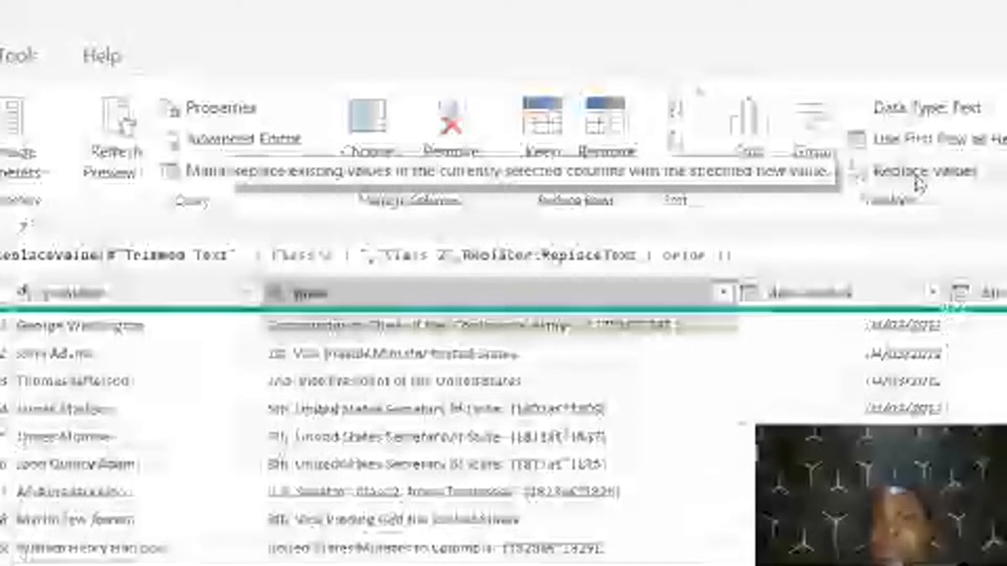
left_click(918, 178)
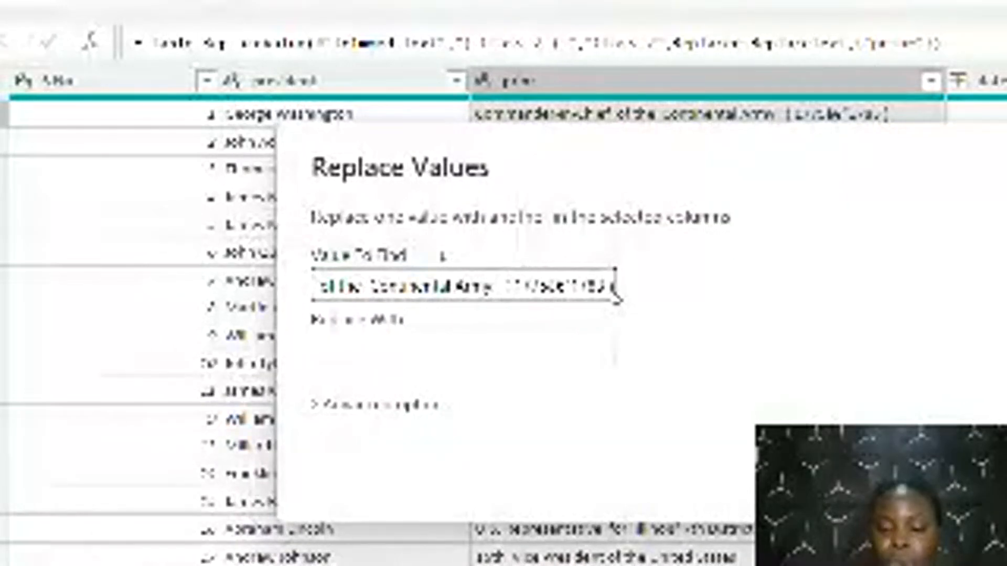
key("BackSpace")
key("BackSpace")
key("BackSpace")
key("BackSpace")
key("BackSpace")
key("BackSpace")
key("BackSpace")
key("BackSpace")
key("BackSpace")
key("BackSpace")
key("BackSpace")
key("BackSpace")
key("BackSpace")
key("BackSpace")
key("BackSpace")
key("BackSpace")
key("BackSpace")
key("BackSpace")
key("BackSpace")
key("BackSpace")
key("BackSpace")
key("BackSpace")
key("BackSpace")
key("BackSpace")
key("BackSpace")
key("BackSpace")
key("BackSpace")
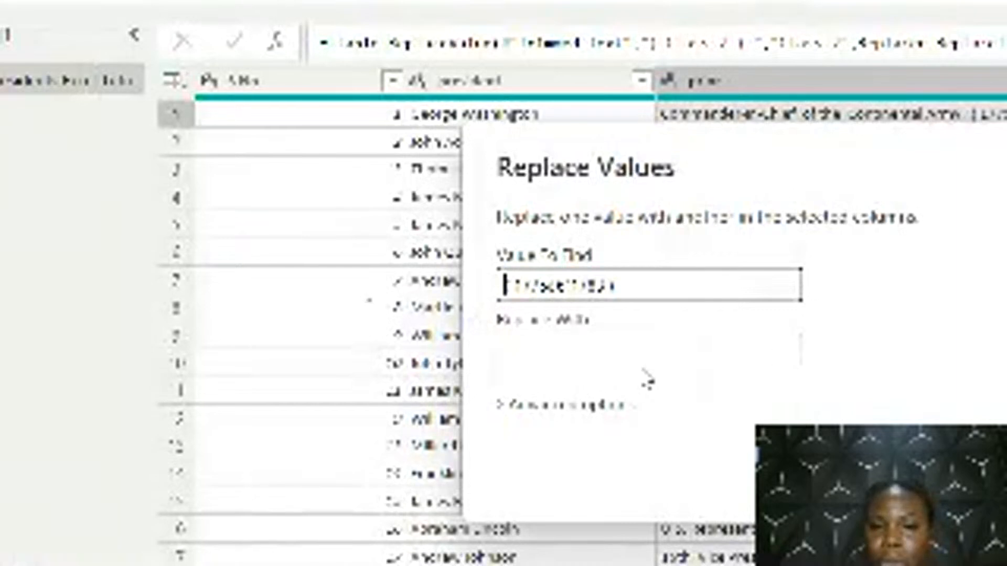
left_click(615, 354)
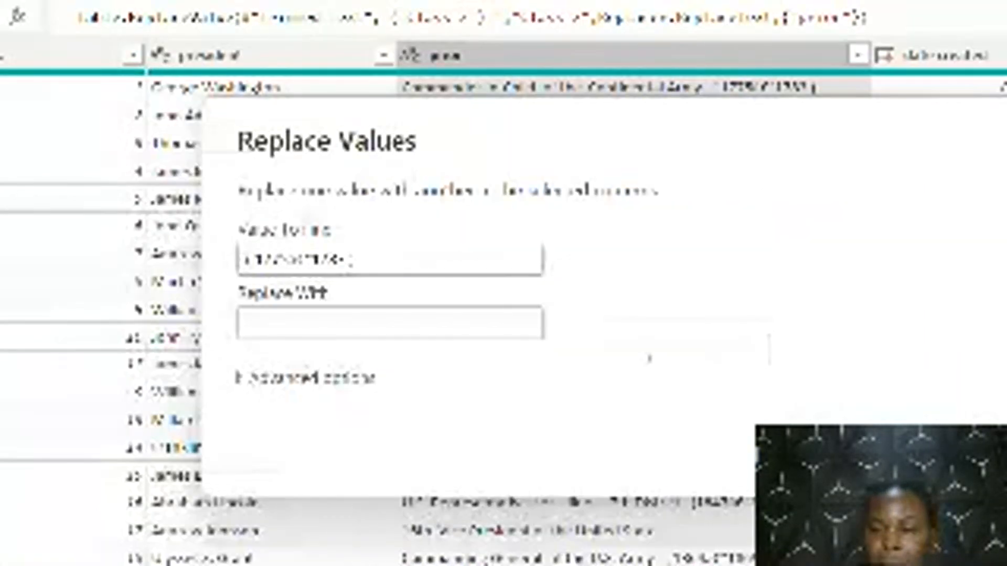
left_click(813, 444)
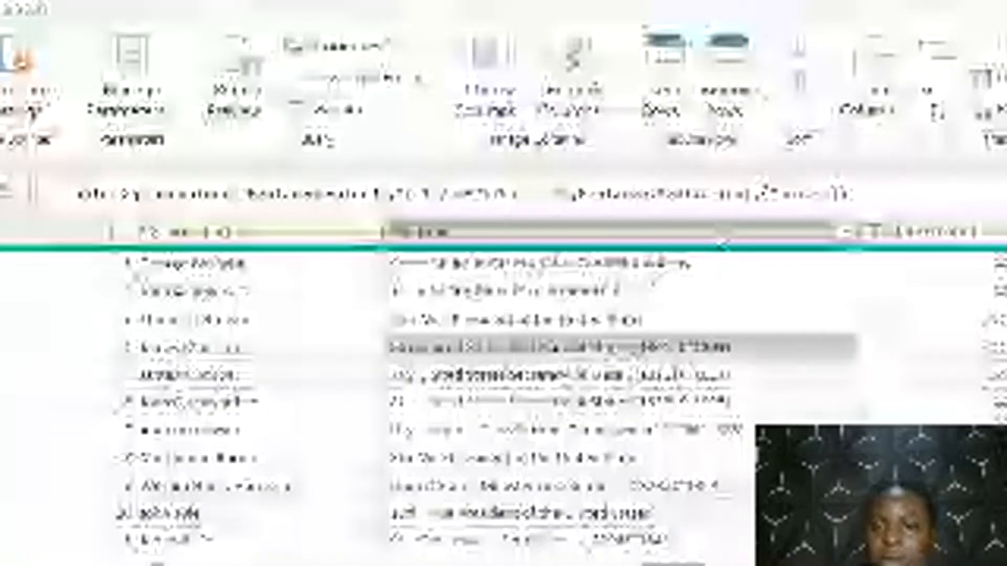
left_click(723, 63)
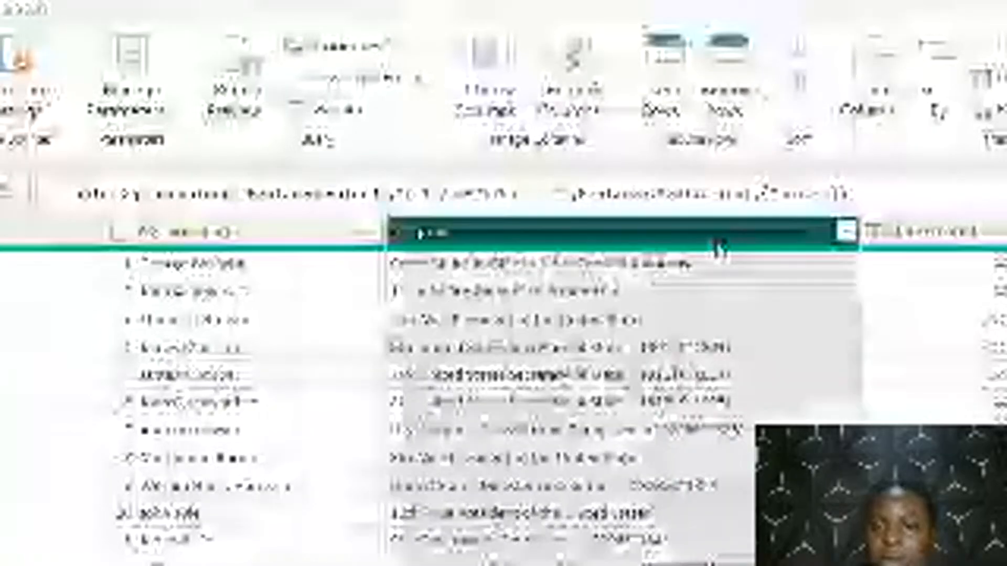
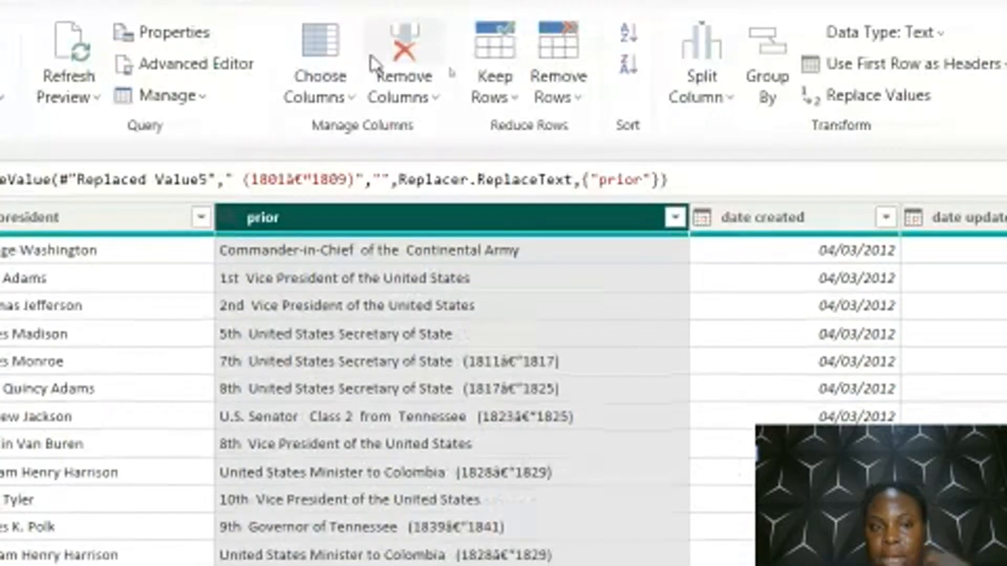
left_click(701, 94)
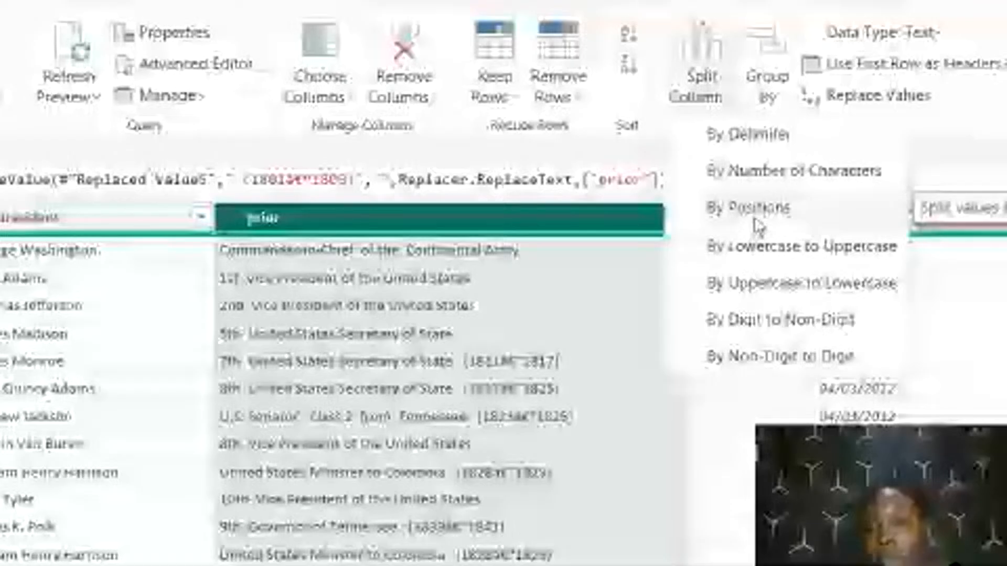
left_click(754, 220)
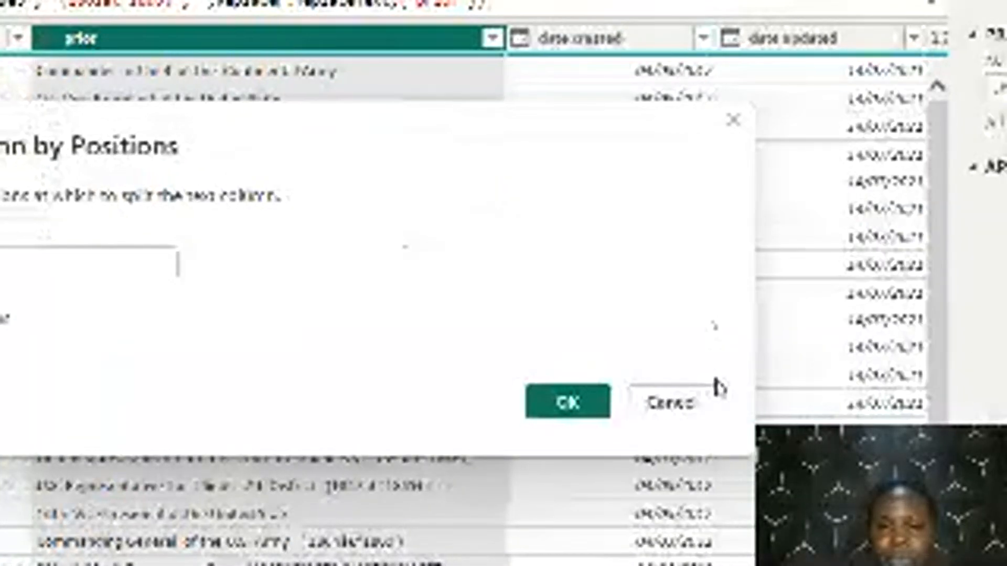
left_click(698, 401)
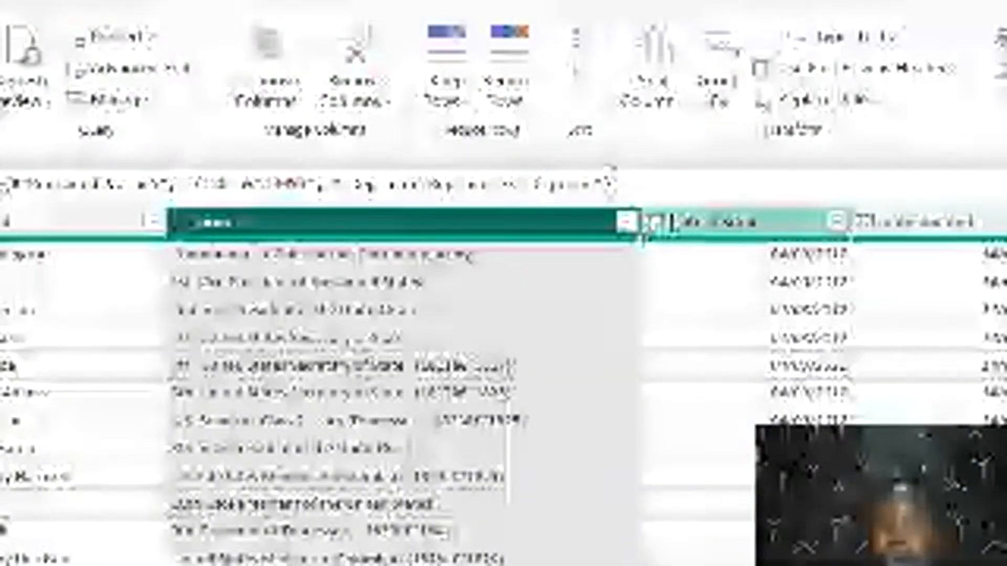
Split the prior column by the space delimiter, using only the right-most delimiter
left_click(677, 101)
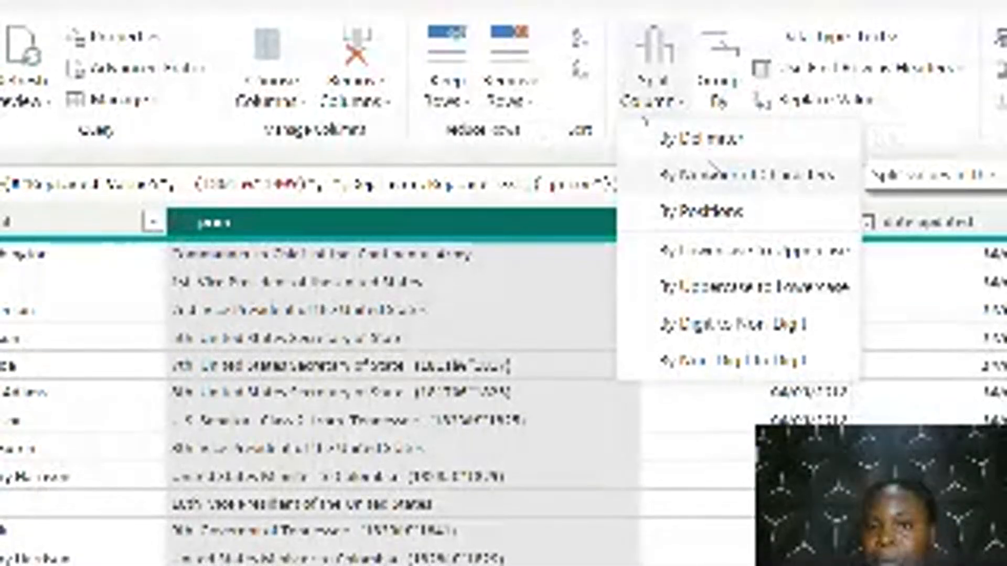
left_click(708, 160)
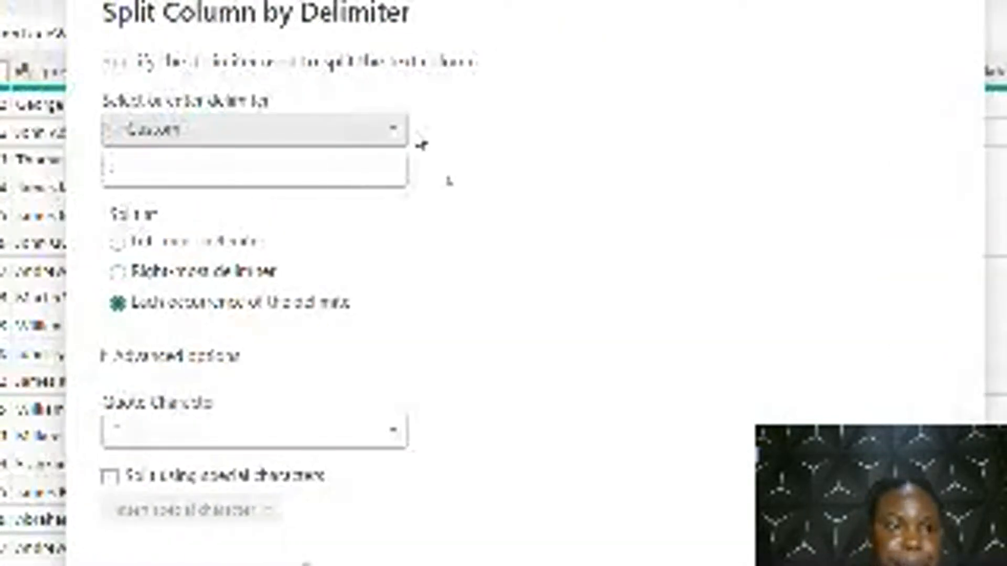
left_click(387, 138)
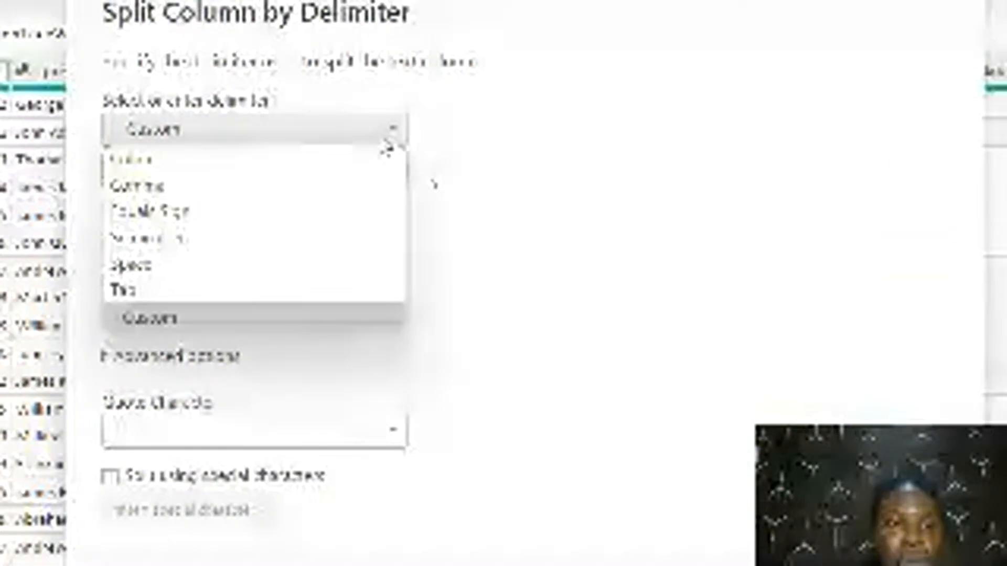
left_click(166, 266)
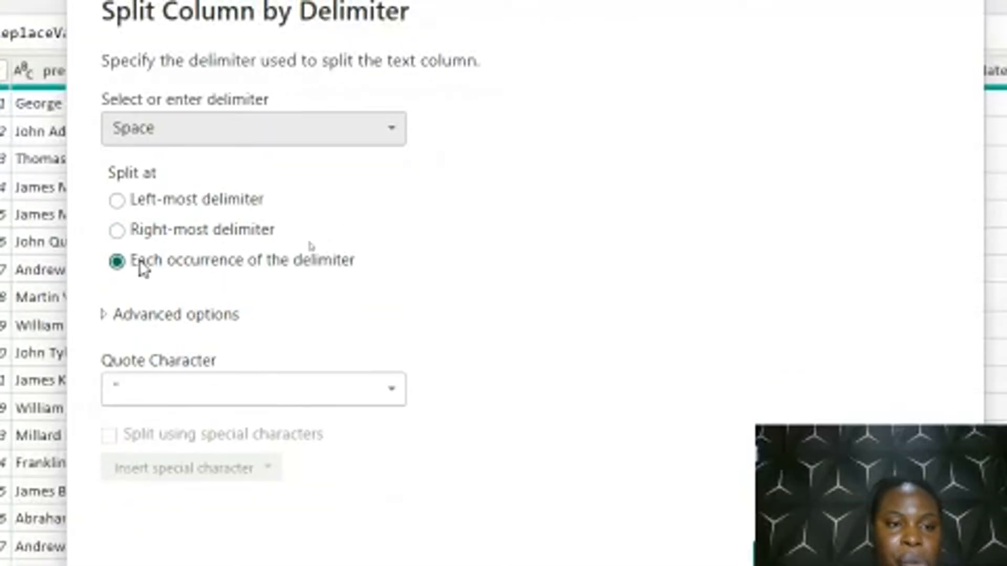
left_click(120, 232)
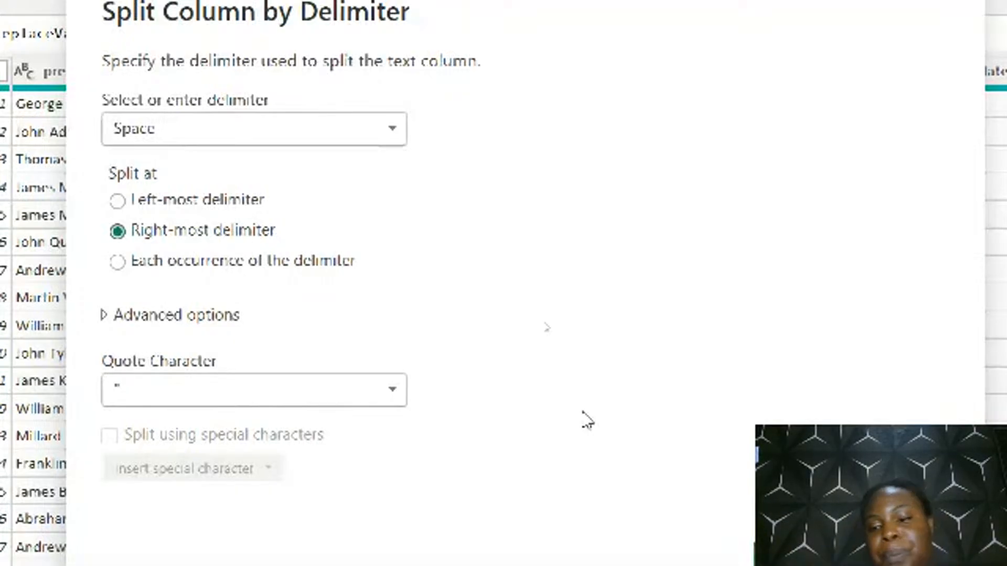
left_click(798, 414)
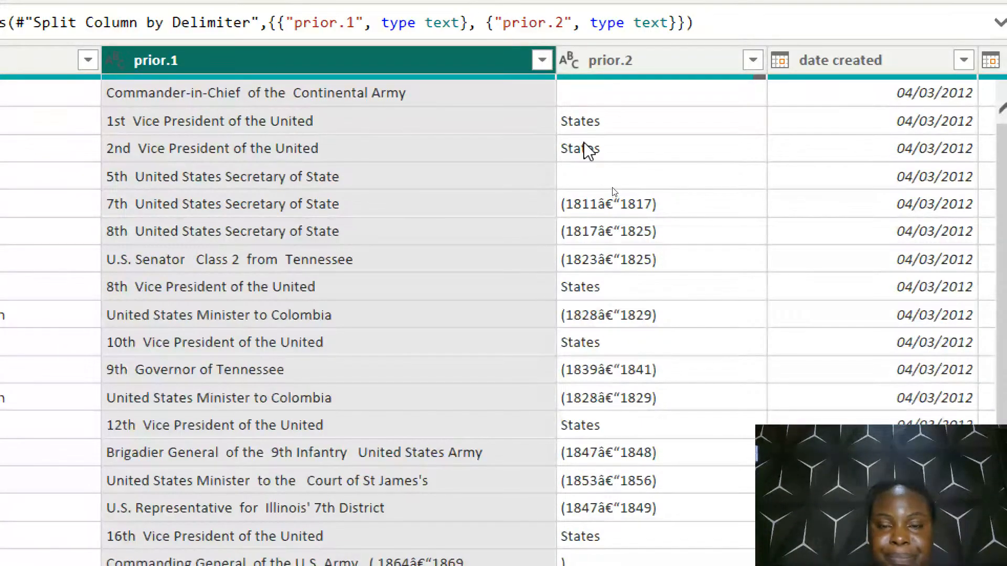
Examine the prior.1 and prior.2 columns down to the last rows to check how the text and year ranges were divided
left_click(586, 129)
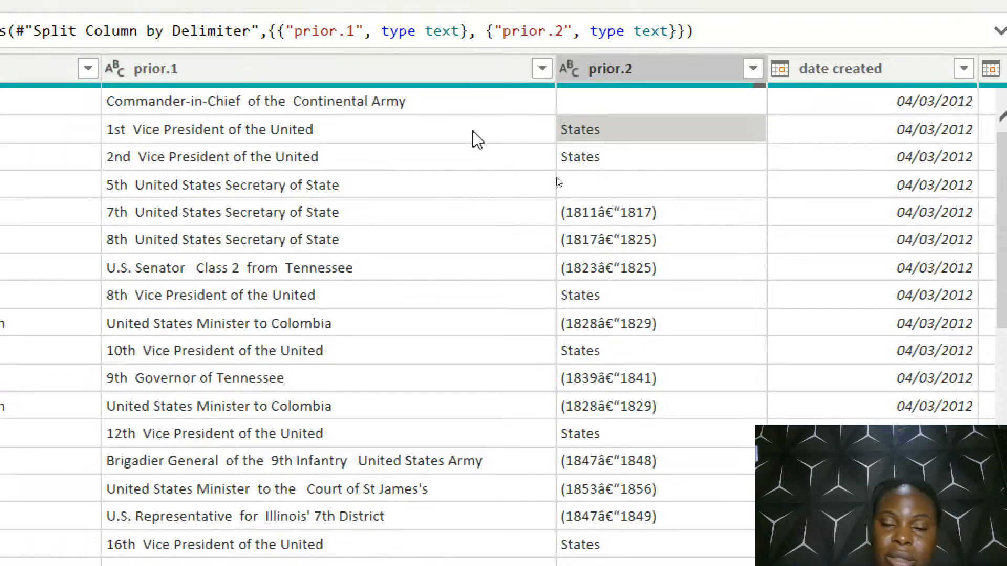
left_click(476, 131)
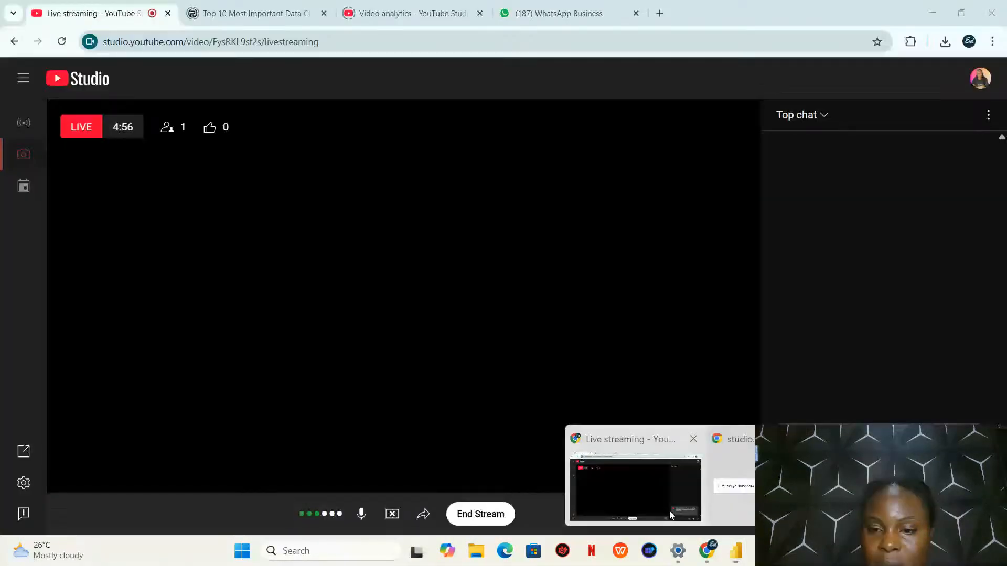
left_click(670, 515)
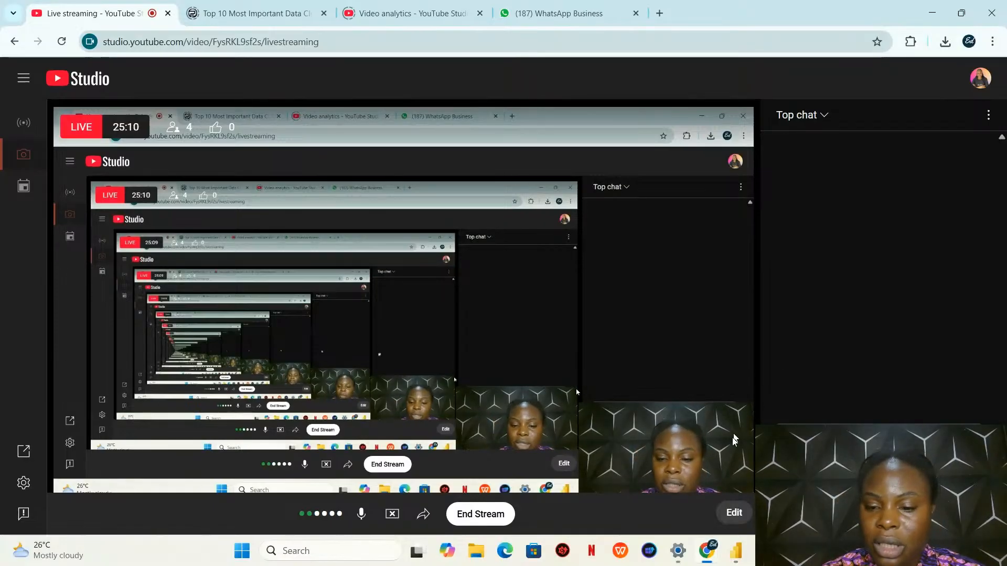
left_click(736, 551)
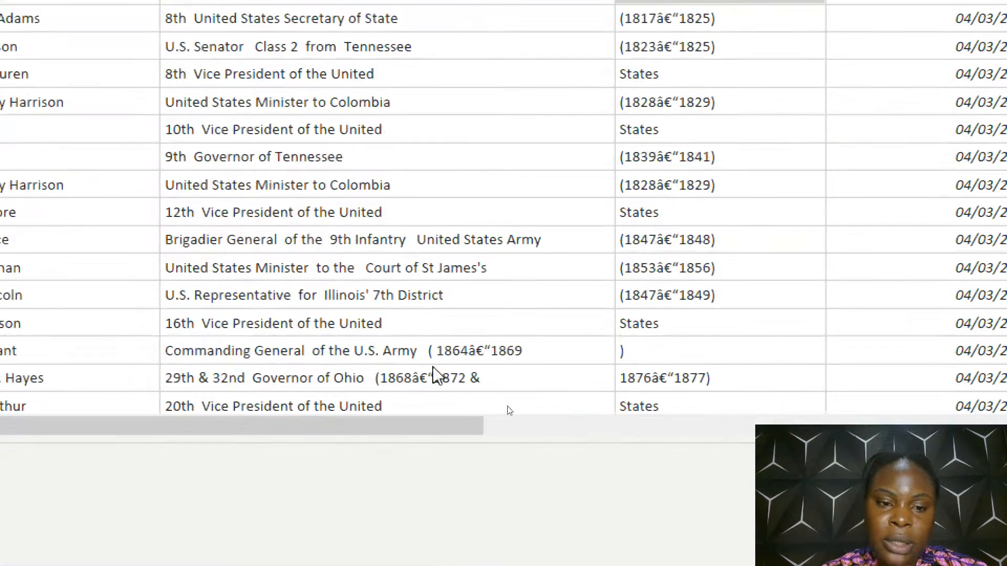
scroll(450, 63, "down", 6)
scroll(450, 63, "down", 3)
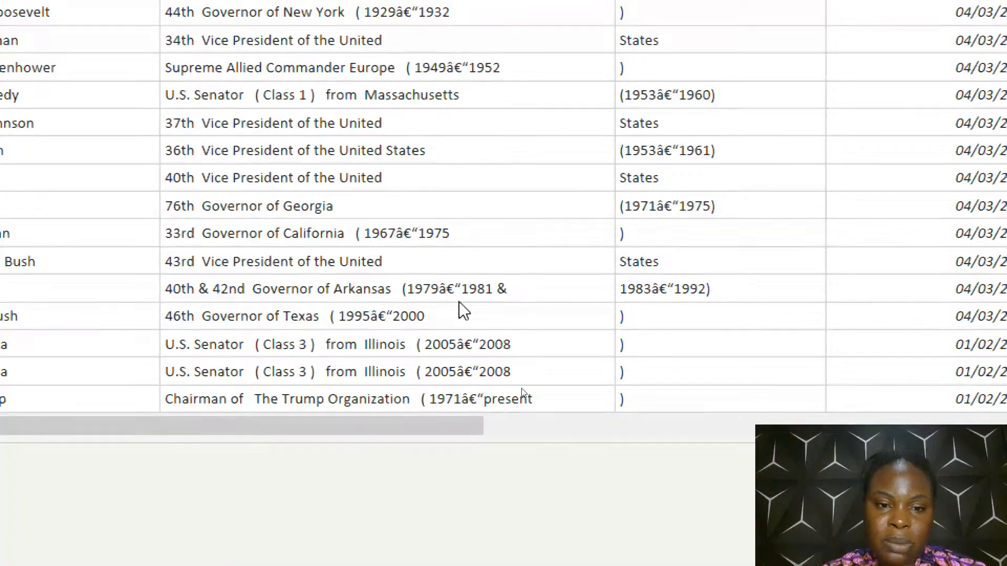
scroll(468, 382, "up", 7)
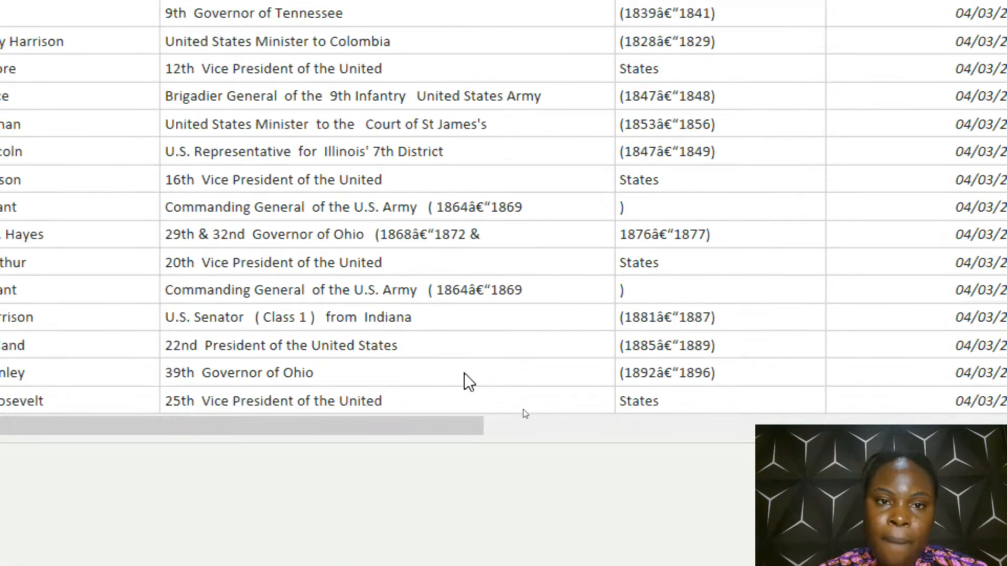
scroll(469, 382, "up", 1)
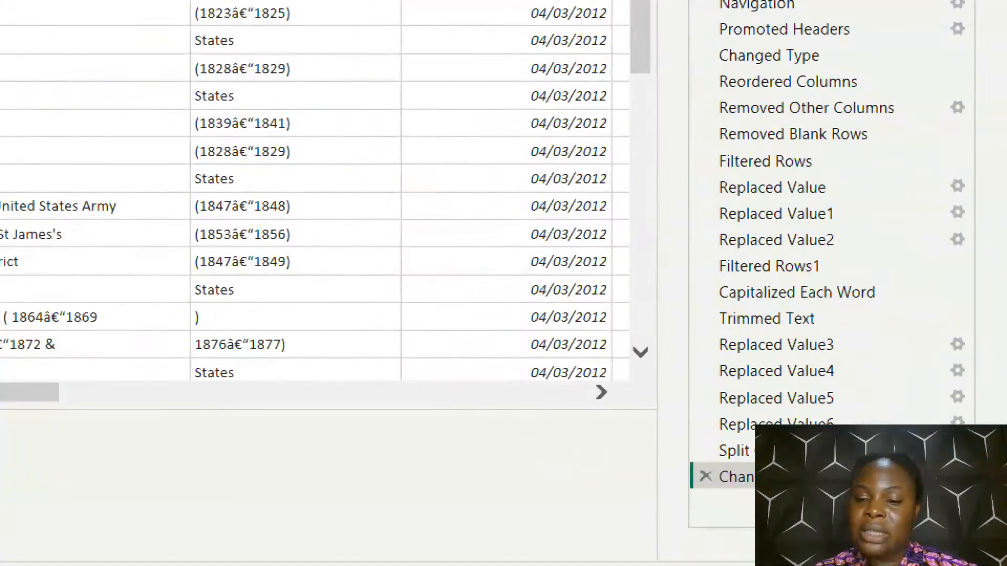
Delete the delimiter split of the prior column and the type change that followed it from the applied steps
left_click(706, 477)
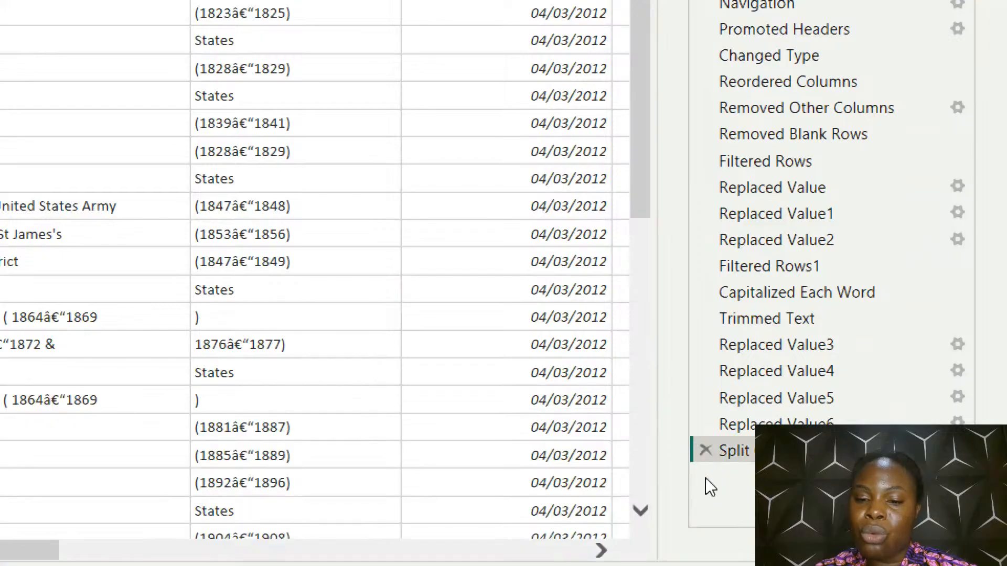
left_click(705, 450)
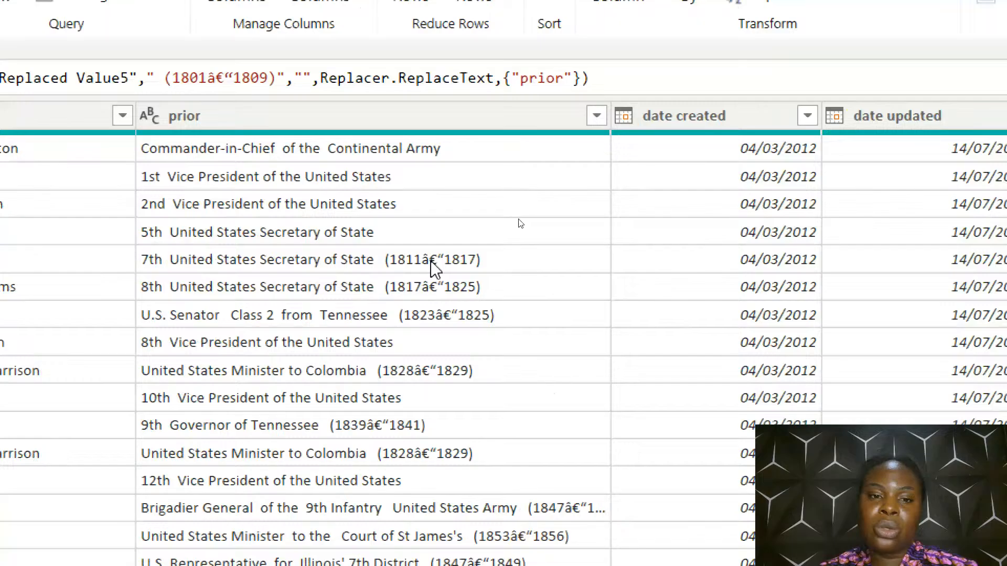
Copy the year range (1811â€“1817) from the fifth row's prior value and replace it across the prior column with an empty value
left_click(431, 262)
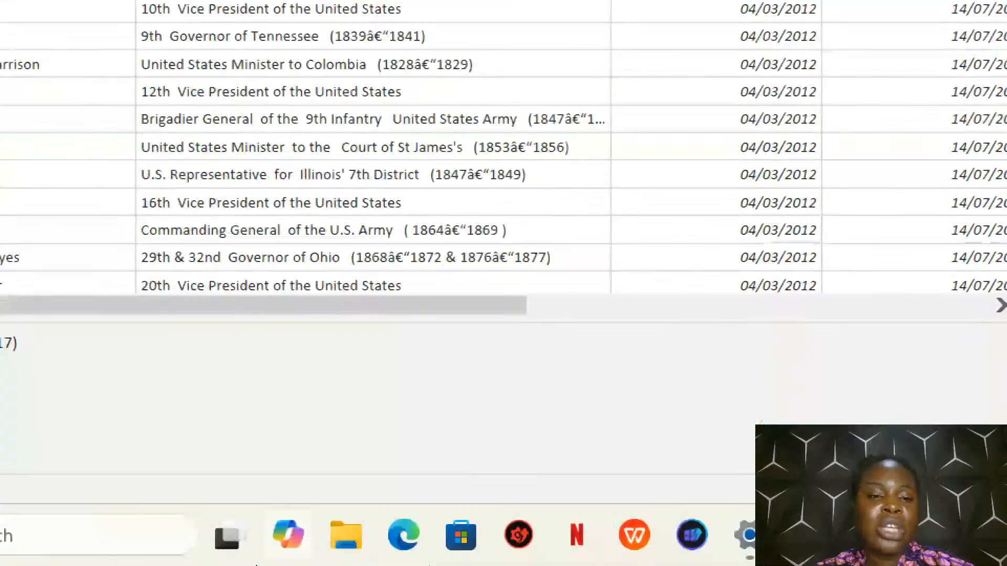
left_click(230, 352)
left_click_drag(230, 351, 120, 361)
key("ctrl+c")
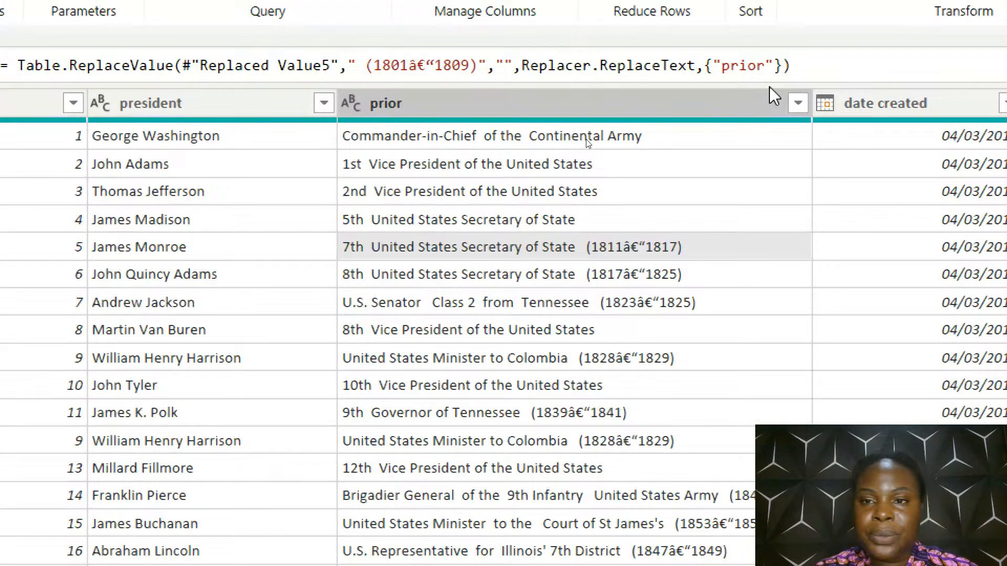
left_click(769, 90)
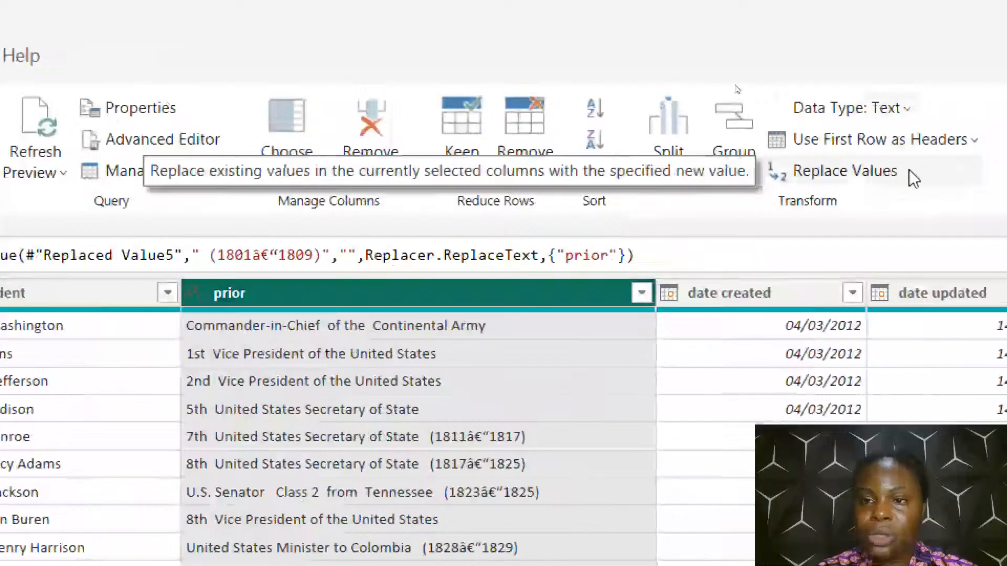
left_click(910, 171)
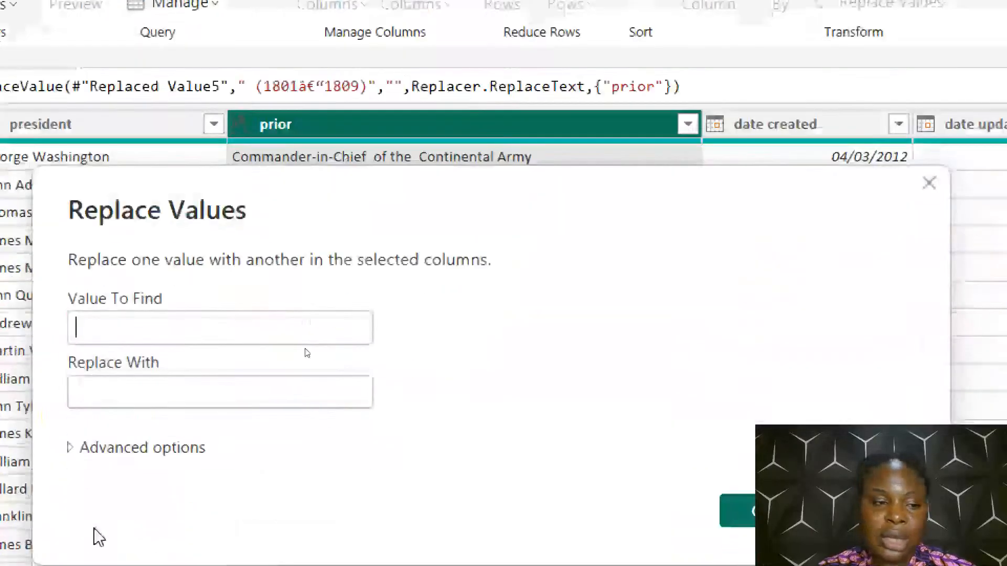
left_click(215, 318)
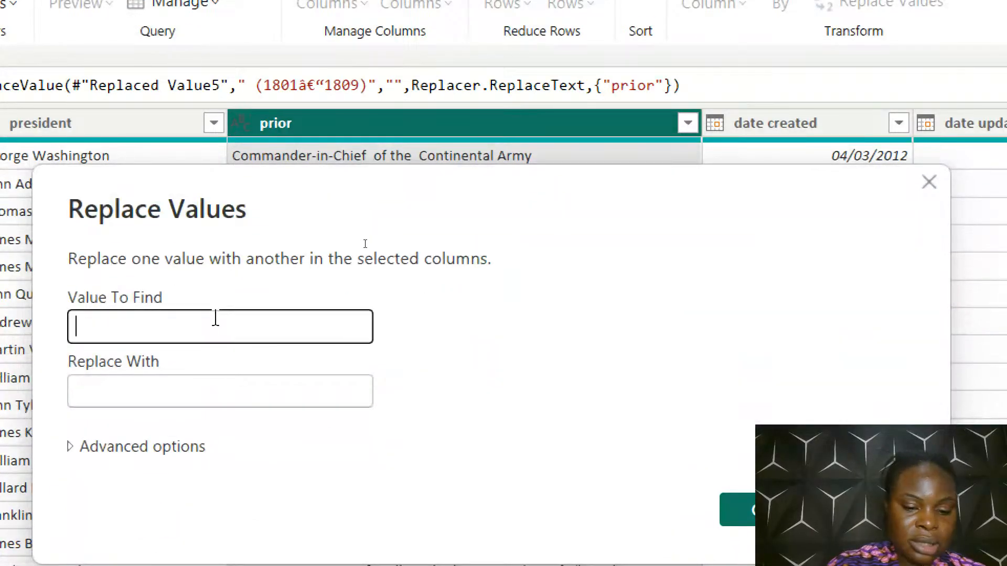
key("ctrl+v")
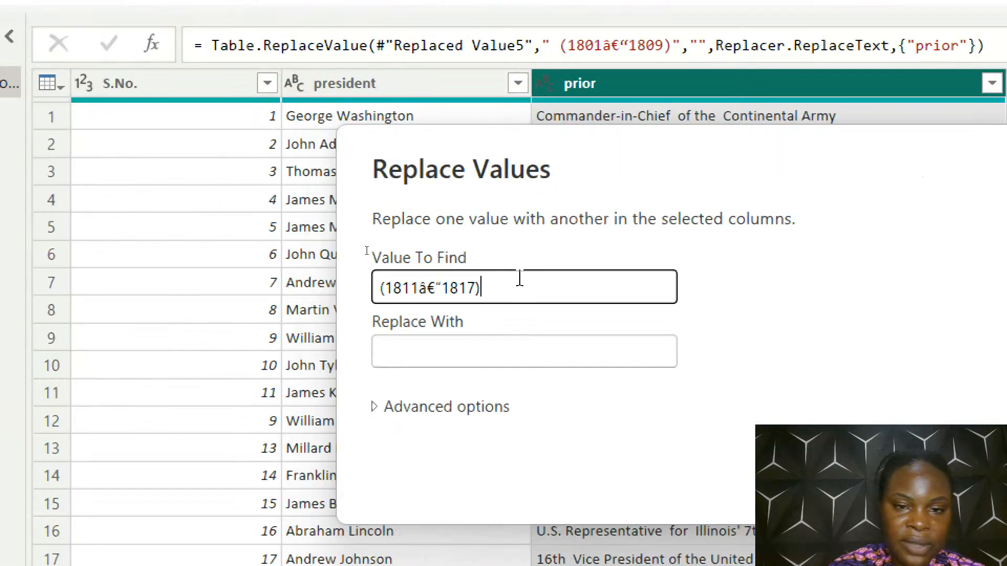
left_click(445, 362)
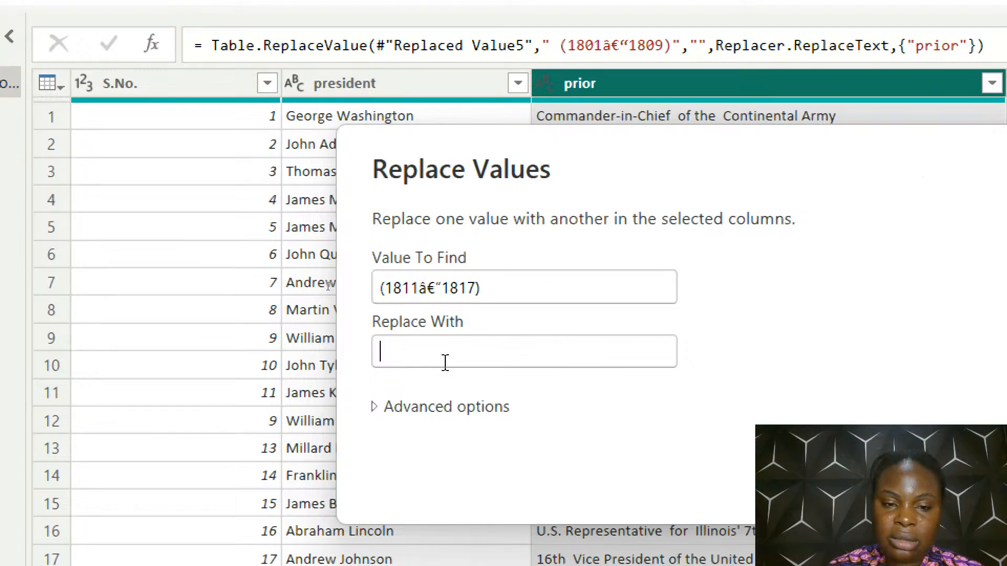
left_click(470, 414)
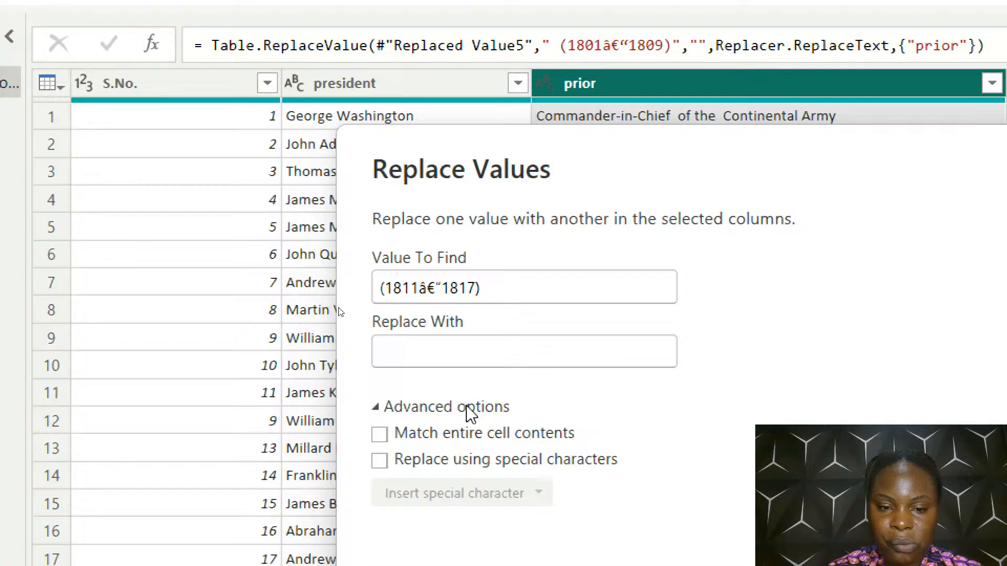
left_click(470, 413)
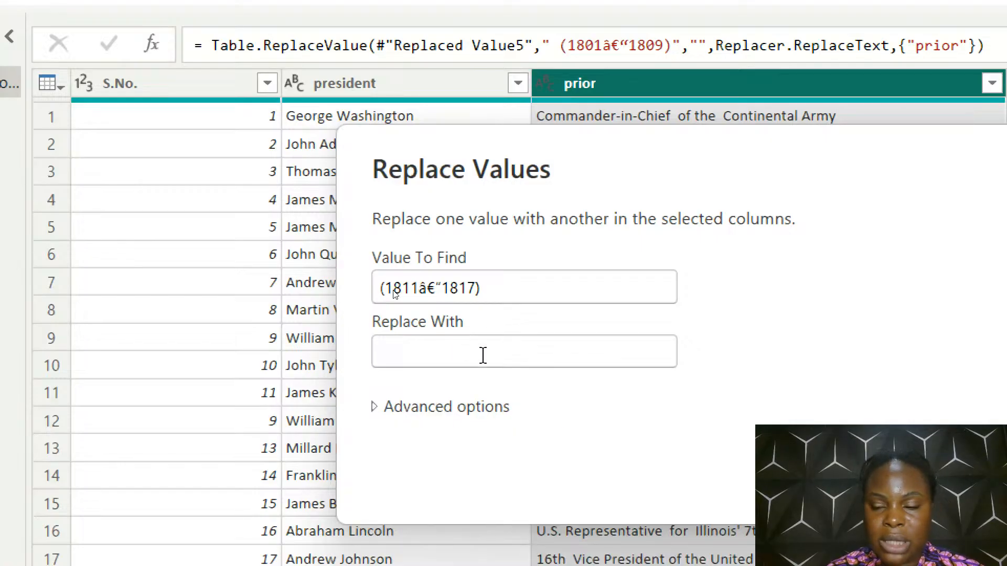
key("Return")
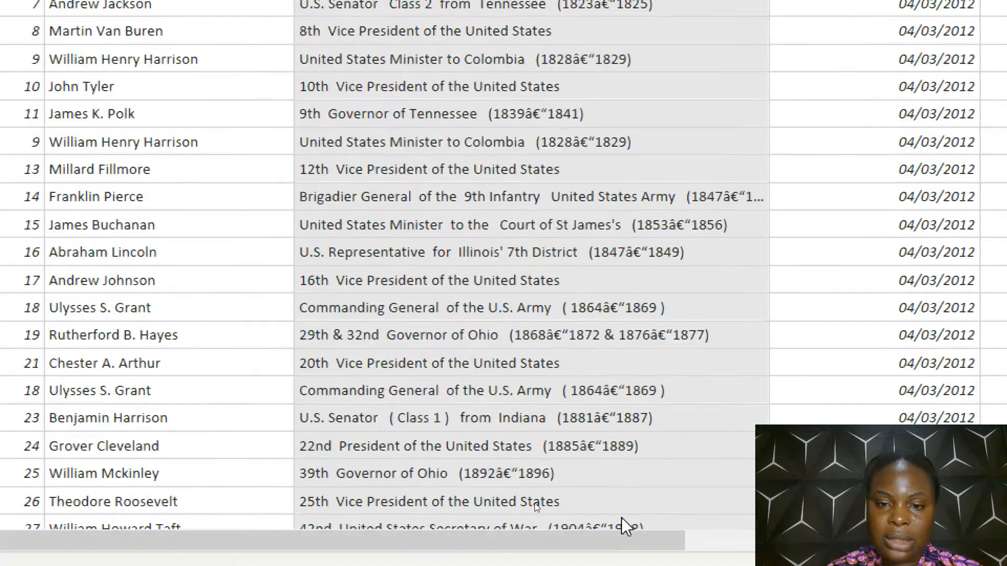
Check the remaining rows of the prior column, close the query editor and apply the changes to the report
scroll(615, 107, "down", 5)
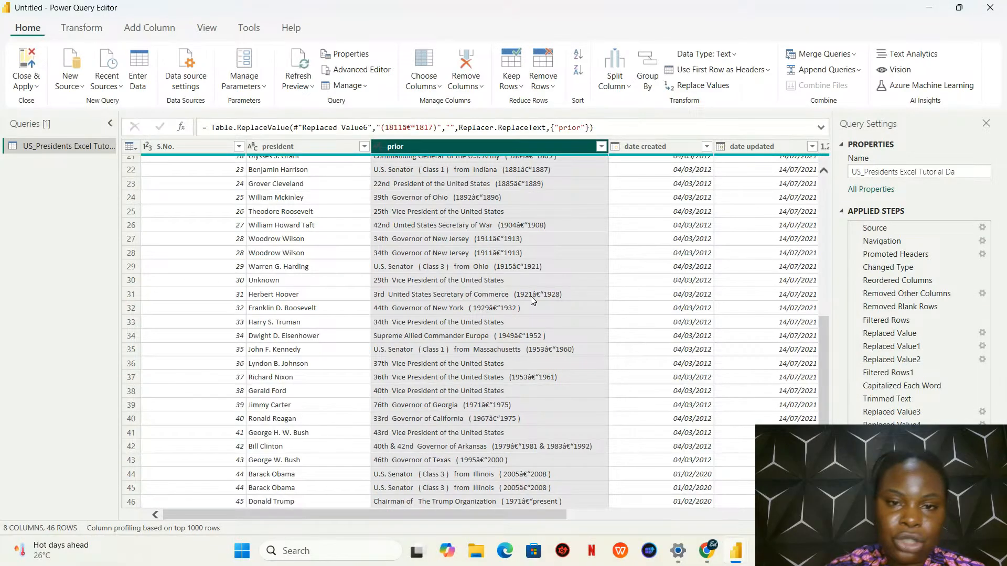
left_click(41, 86)
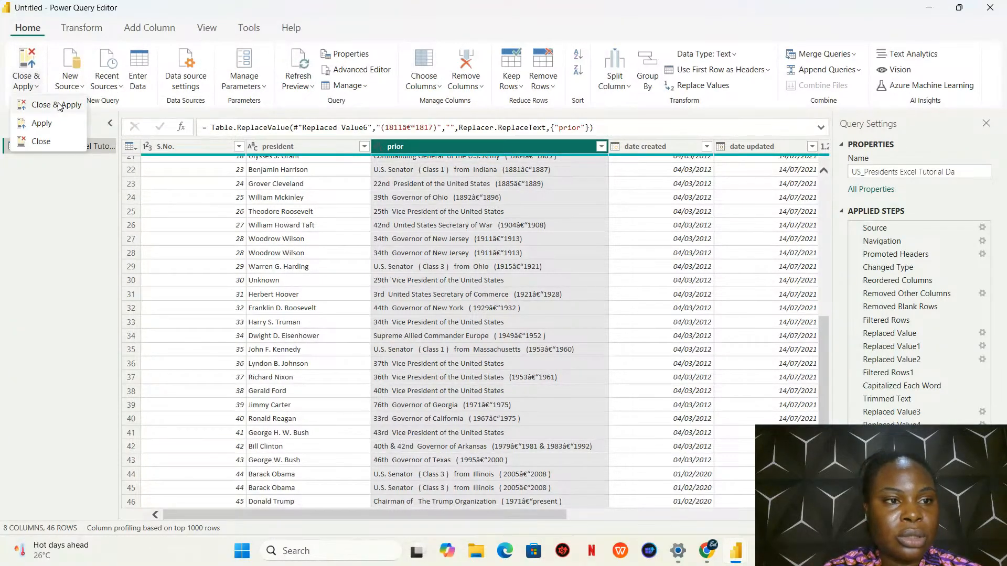
left_click(60, 106)
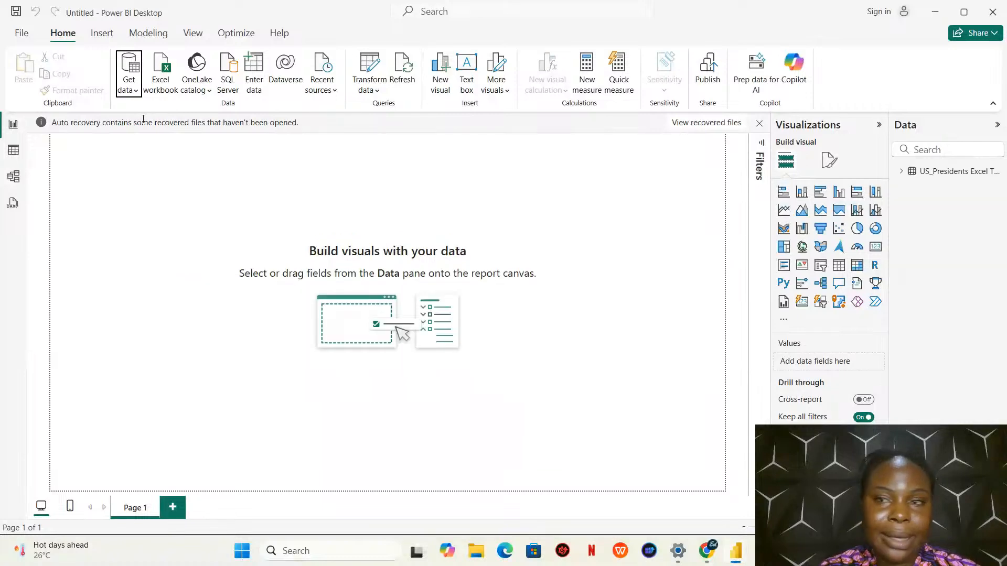
Save the report as a Power BI file named data cleaning in the Downloads folder
left_click(20, 35)
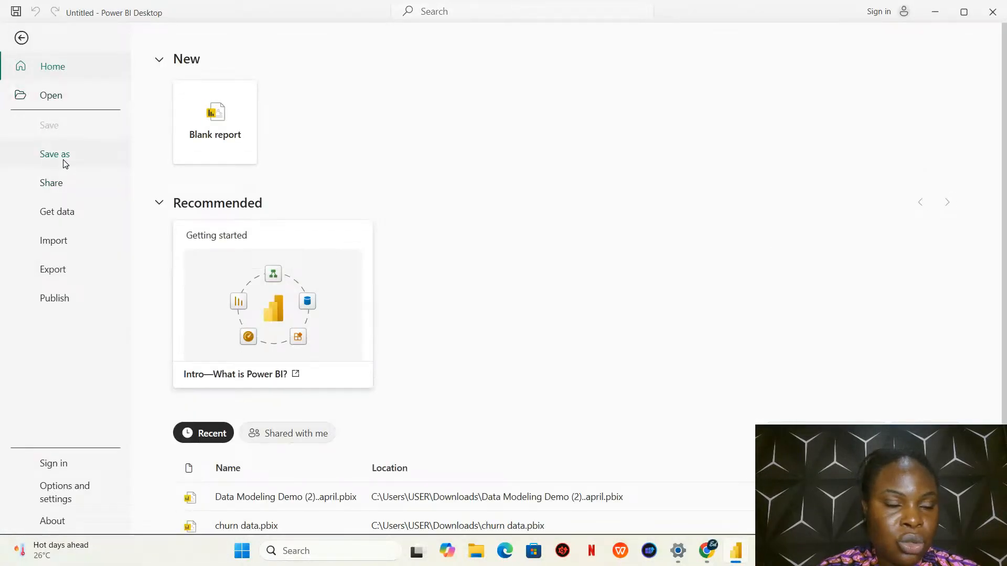
left_click(65, 164)
left_click(232, 238)
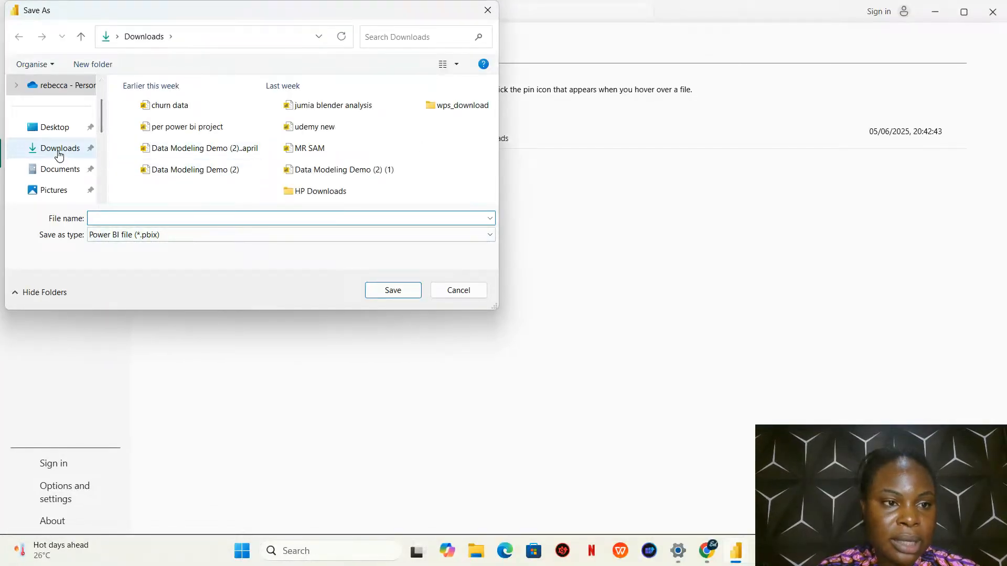
left_click(58, 154)
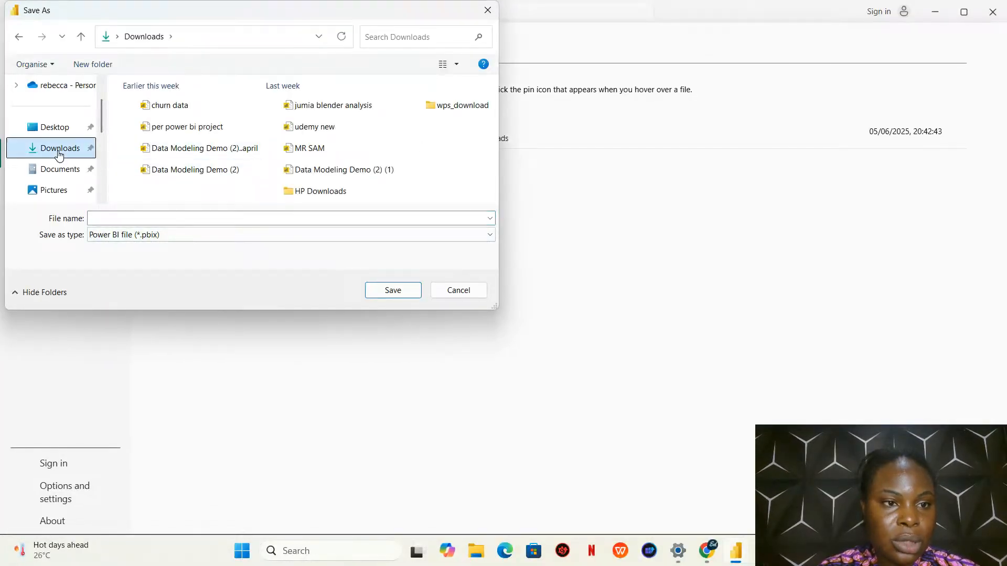
left_click(142, 220)
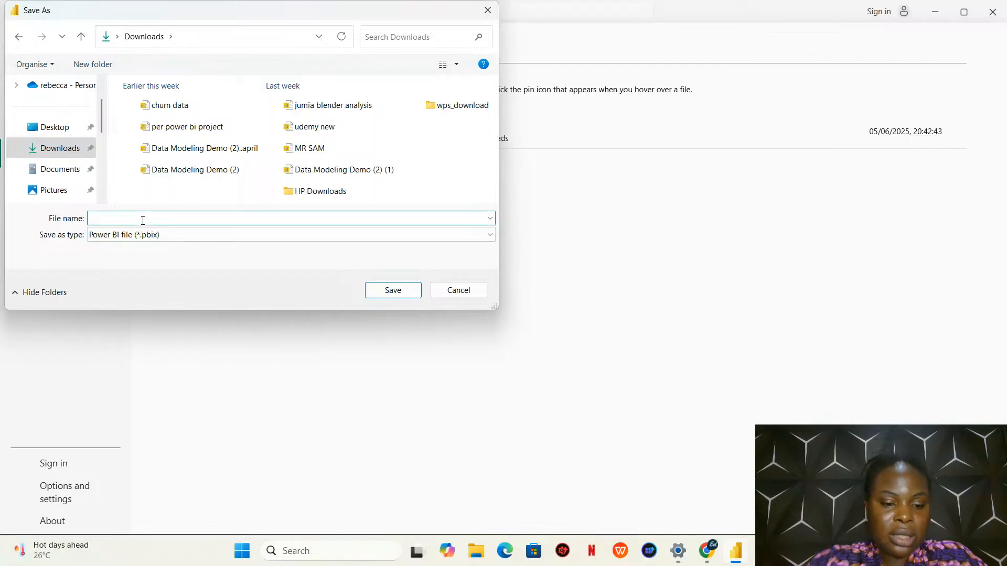
type("data cleaning")
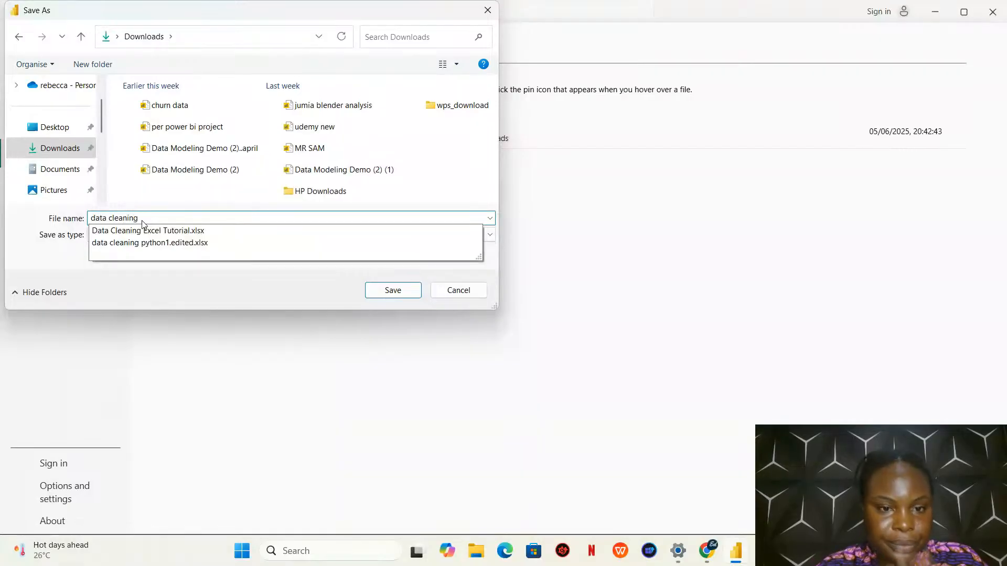
left_click(393, 290)
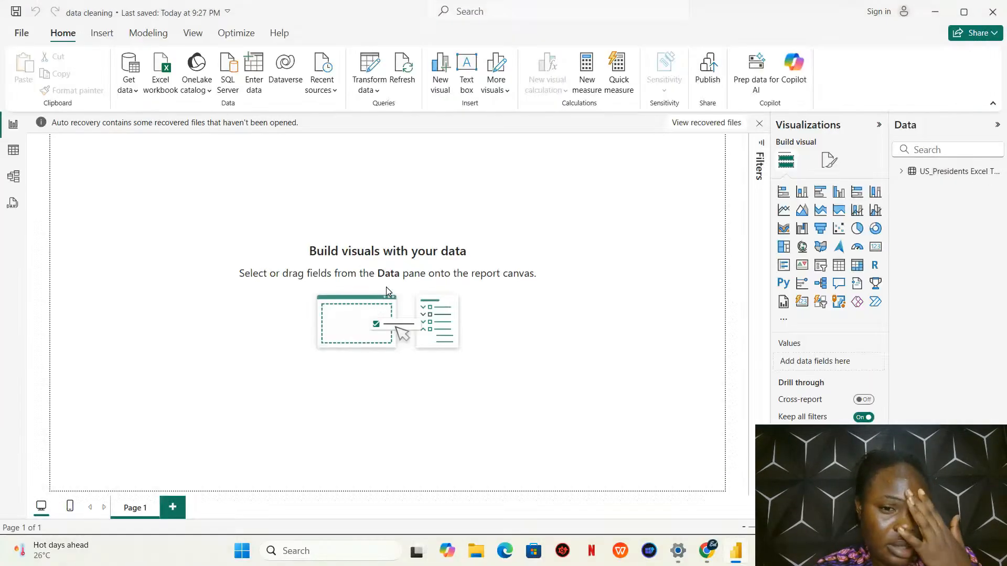
Minimise the open windows, launch Excel, dismiss its default-program prompts and create a blank workbook
left_click(931, 16)
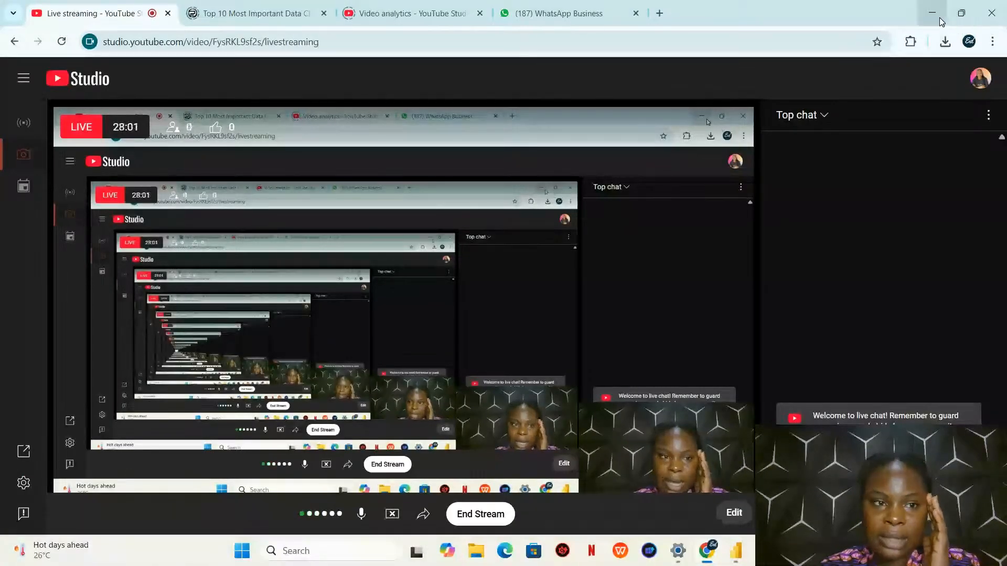
left_click(939, 18)
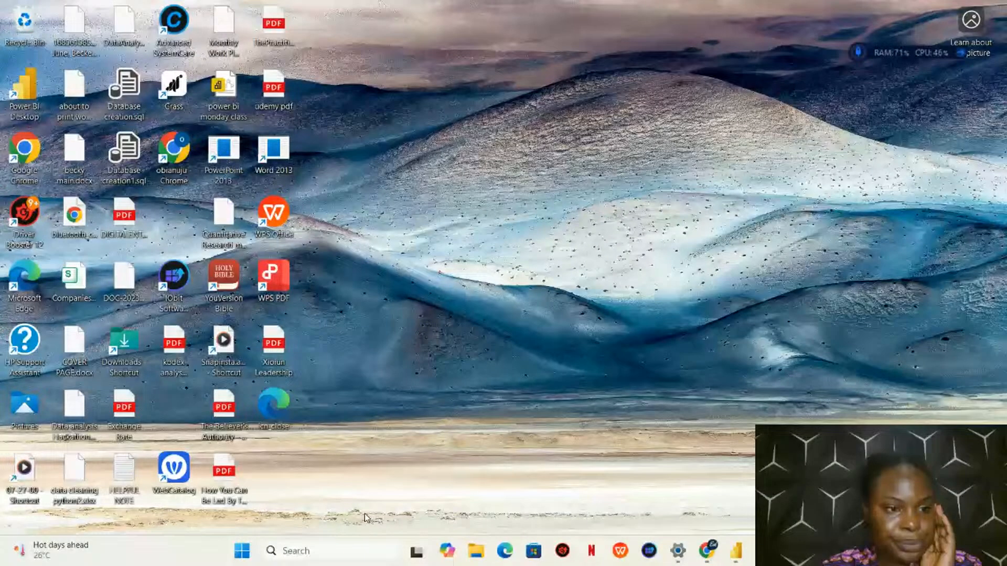
left_click(350, 550)
type("excel")
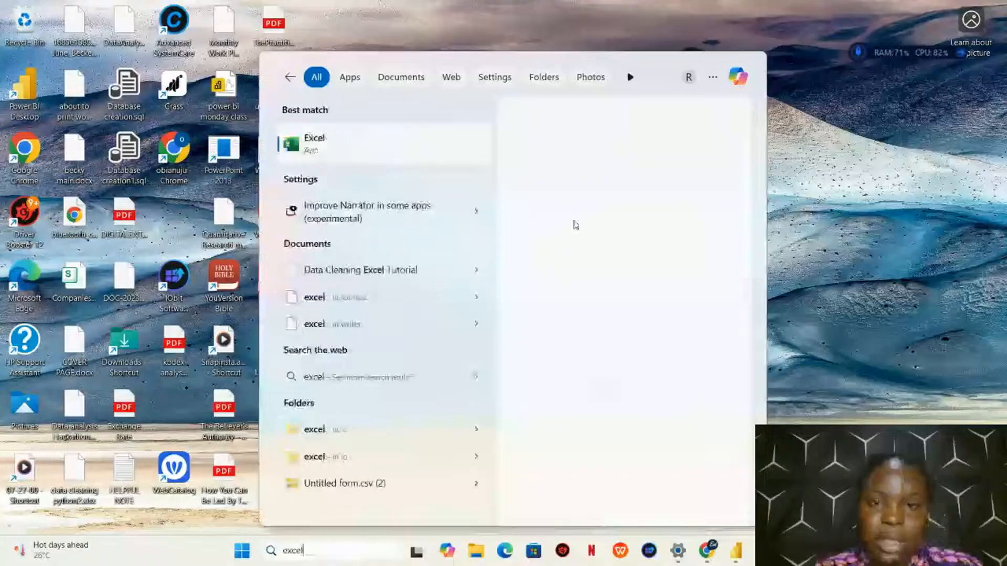
left_click(554, 242)
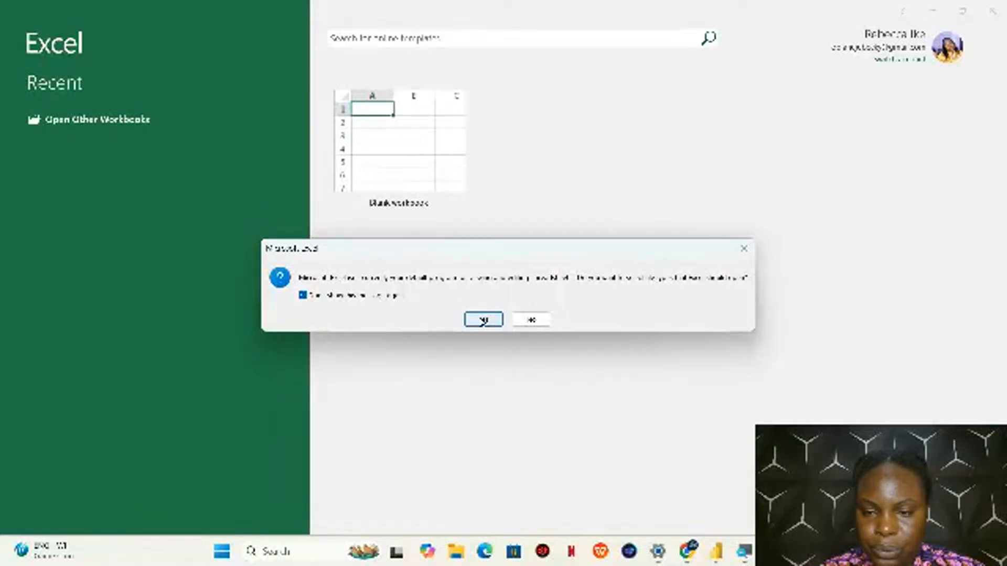
left_click(483, 320)
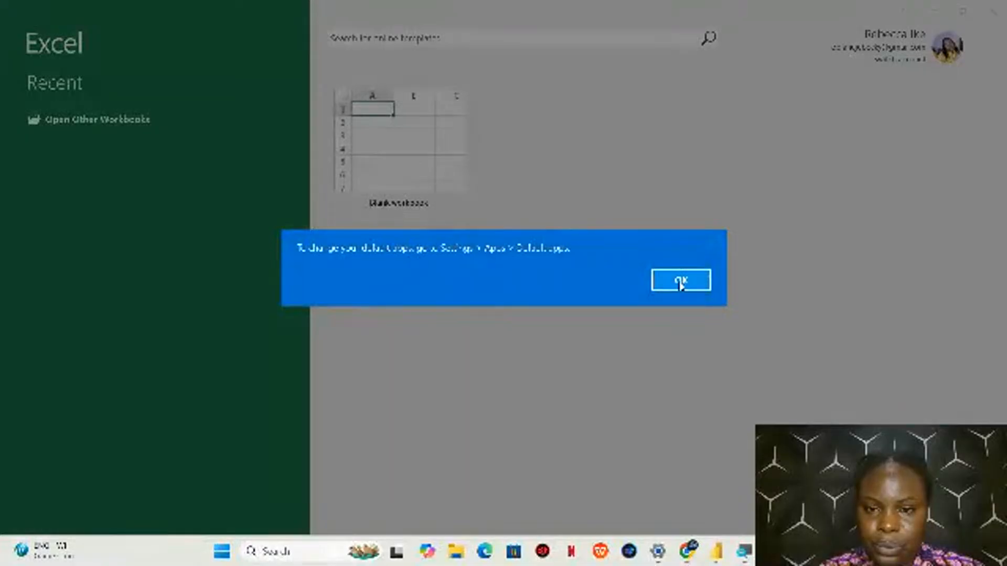
left_click(679, 280)
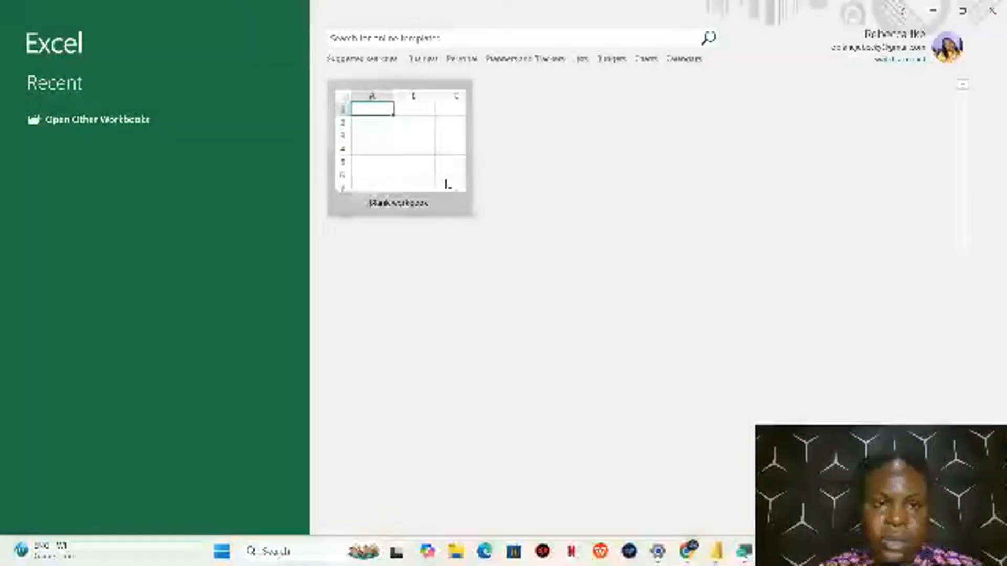
left_click(436, 172)
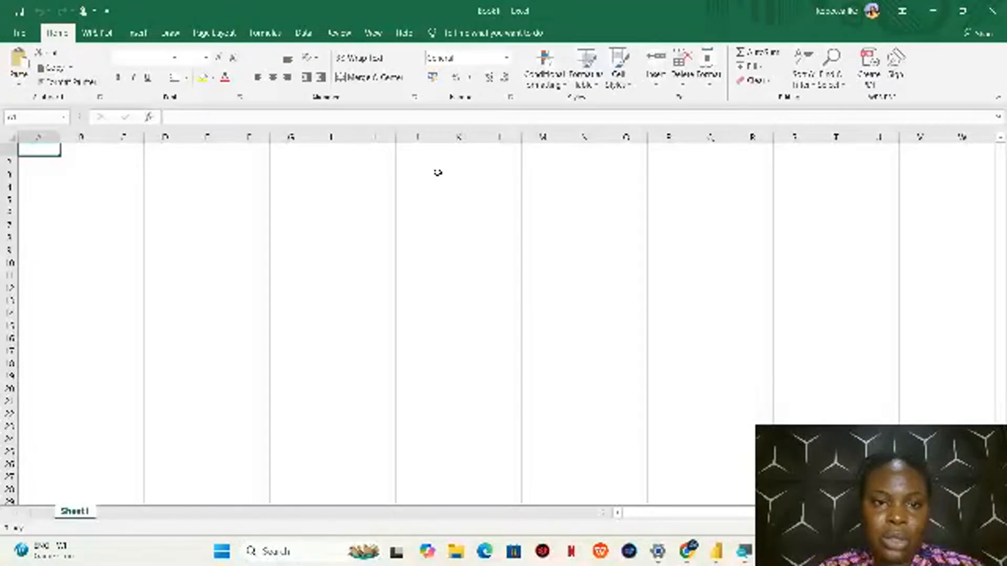
left_click(435, 173)
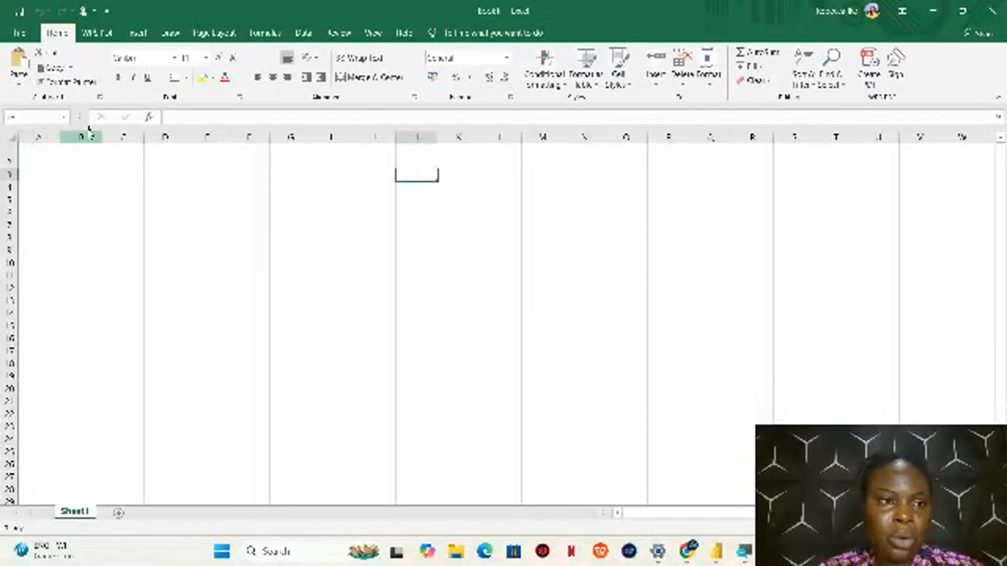
left_click(138, 33)
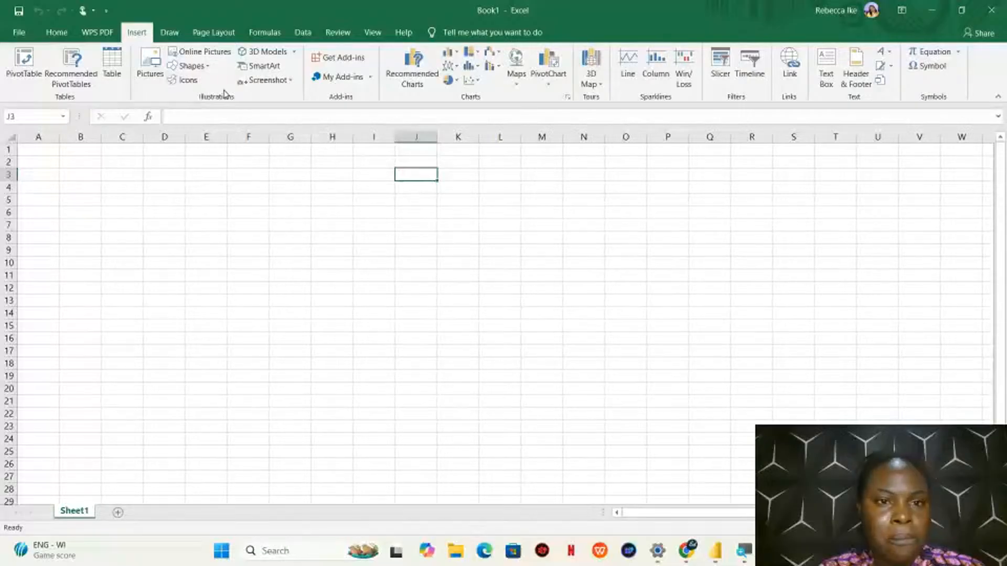
left_click(302, 34)
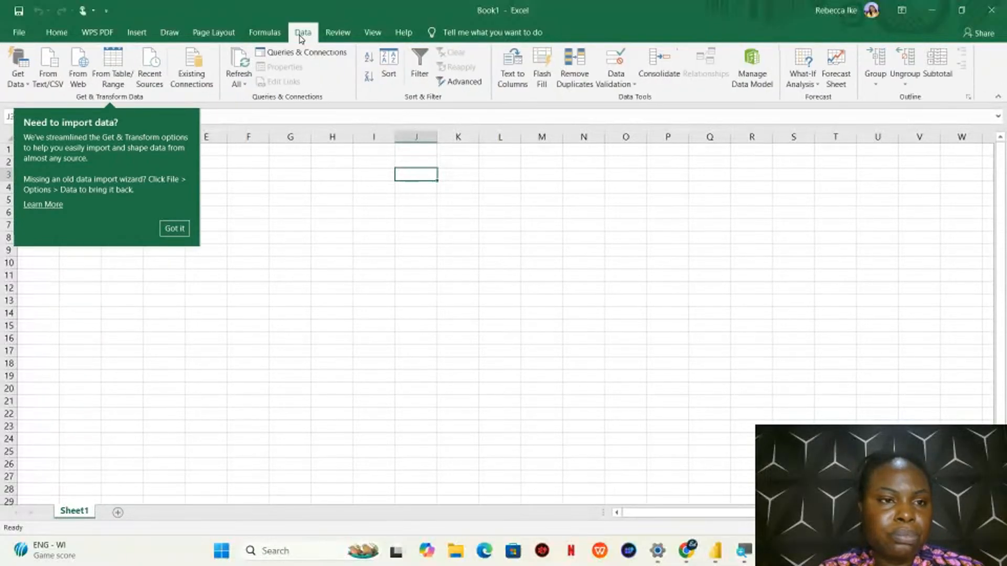
left_click(49, 74)
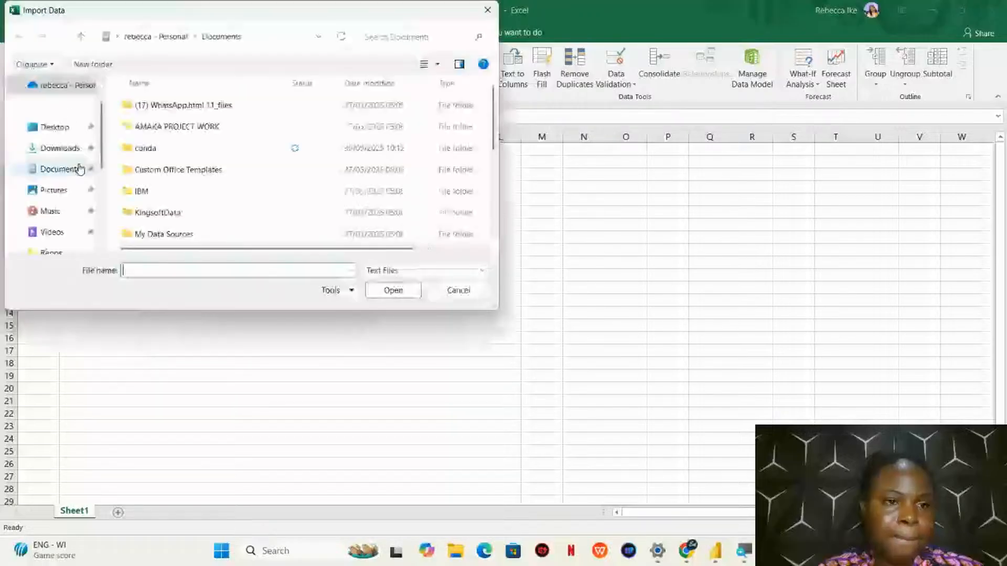
left_click(74, 148)
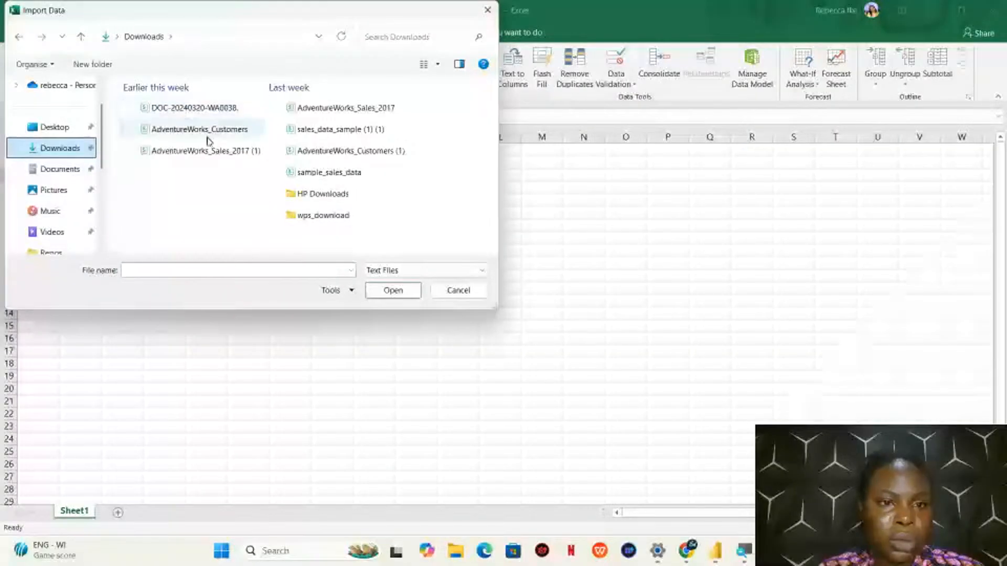
left_click(458, 291)
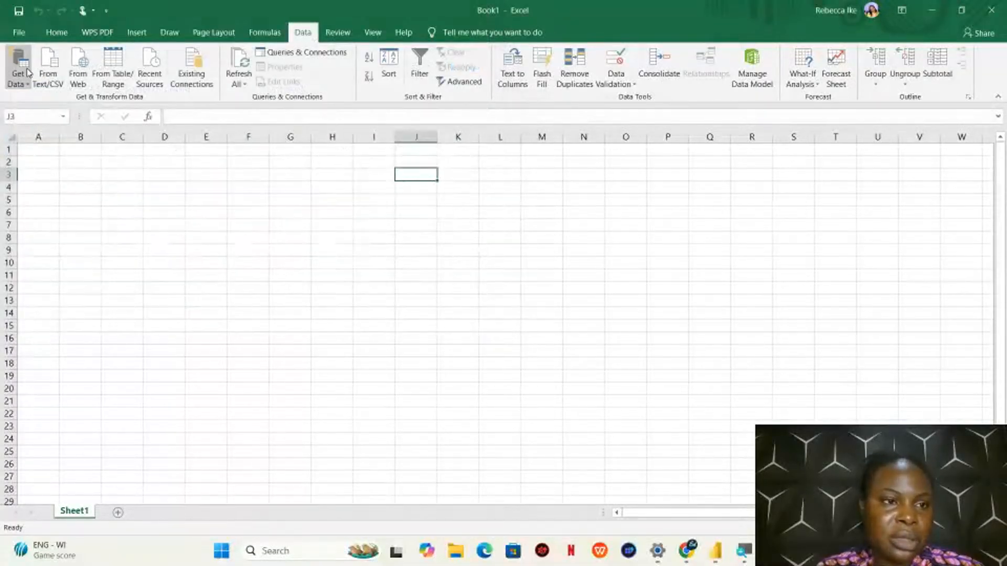
Import the US_Presidents Excel Tutorial Da sheet from Data Cleaning Excel Tutorial.xlsx for transforming, and maximise the Power Query Editor
left_click(27, 79)
mouse_move(69, 108)
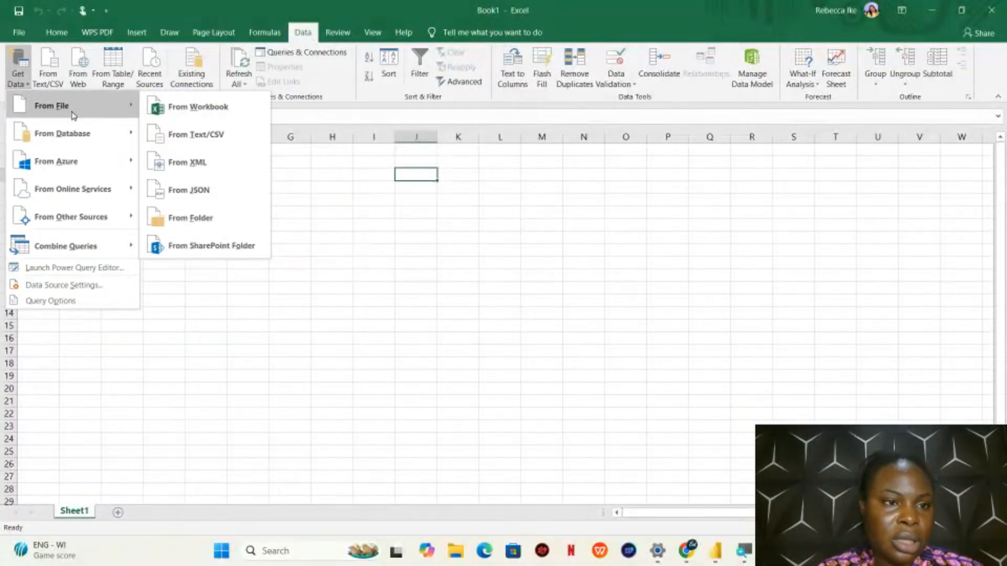
left_click(180, 117)
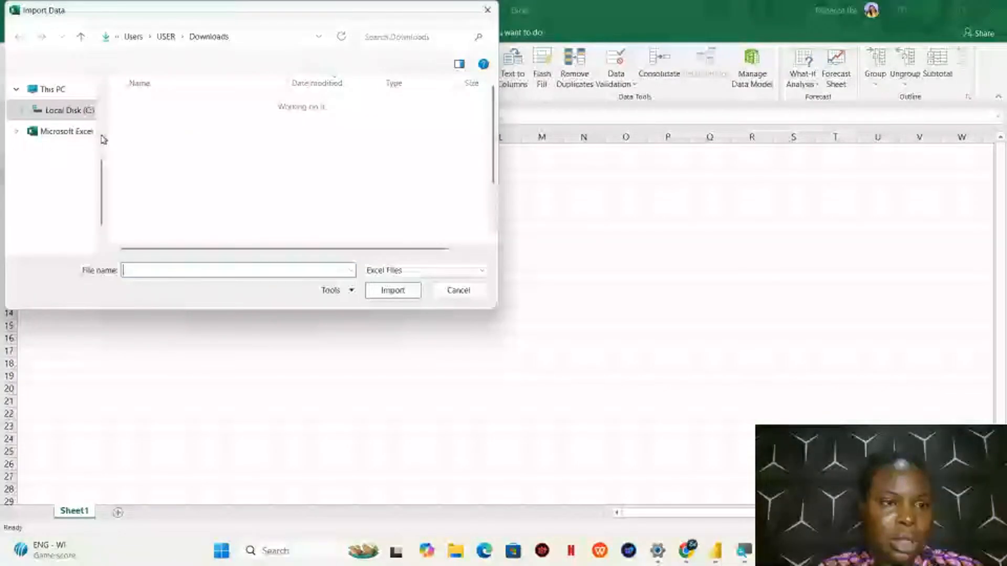
left_click(162, 124)
left_click(385, 291)
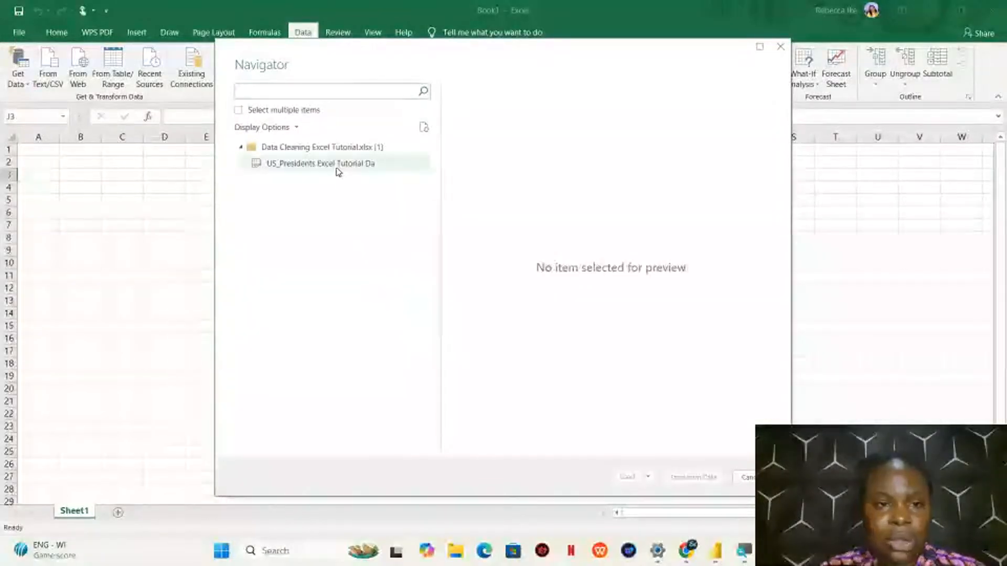
left_click(339, 169)
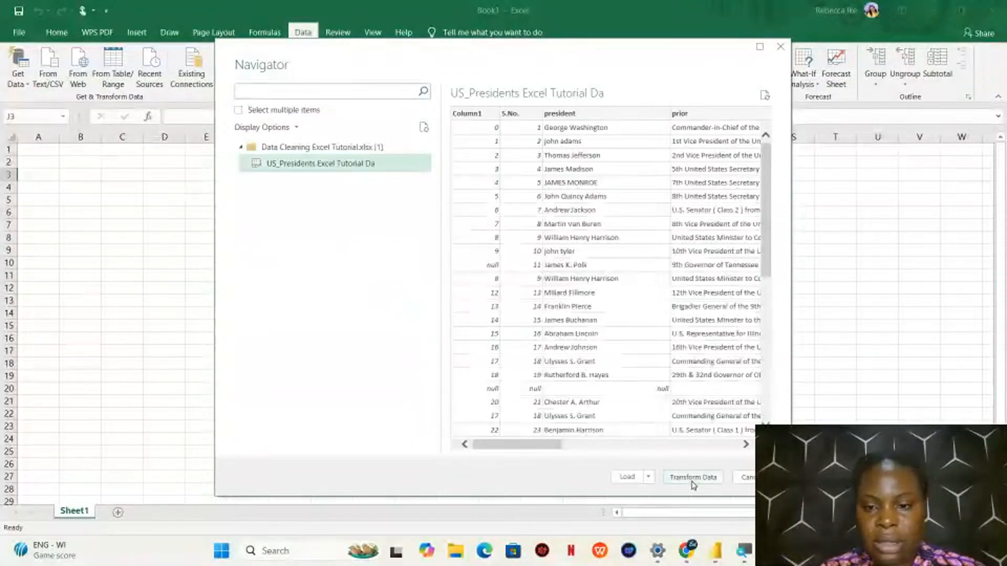
left_click(693, 479)
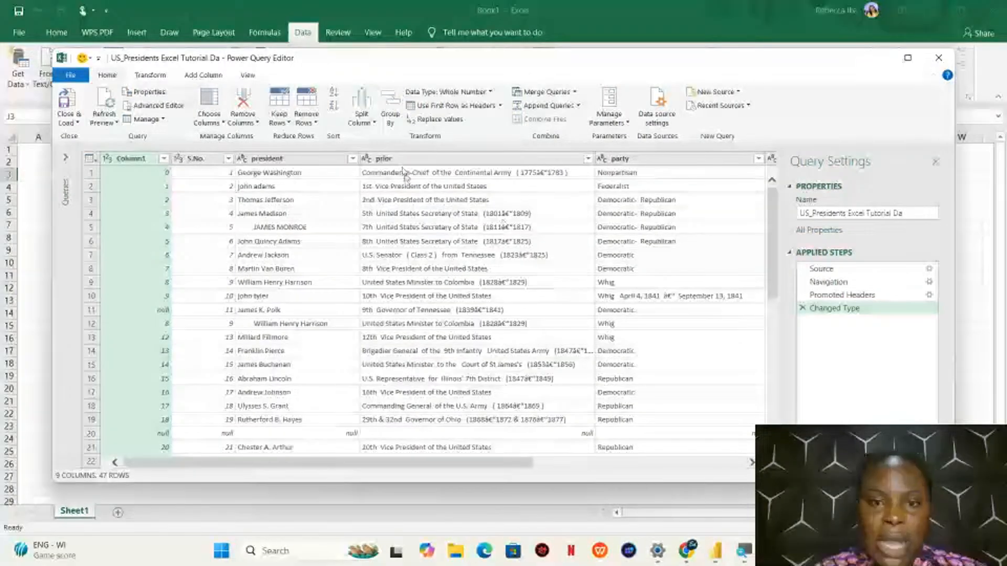
left_click(907, 58)
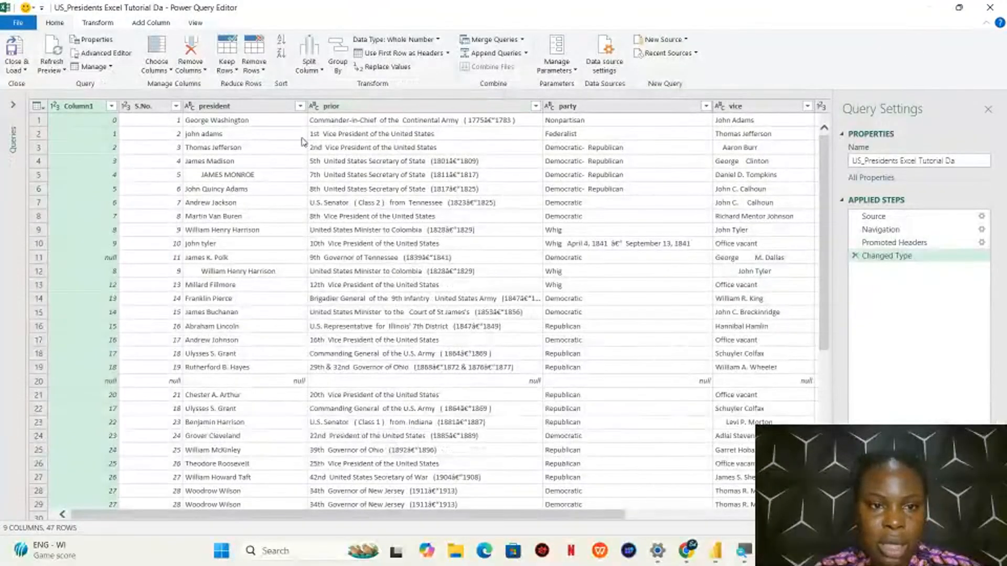
Try to replace (*) with an empty value in the prior column, and close the query editor discarding the changes
left_click(457, 107)
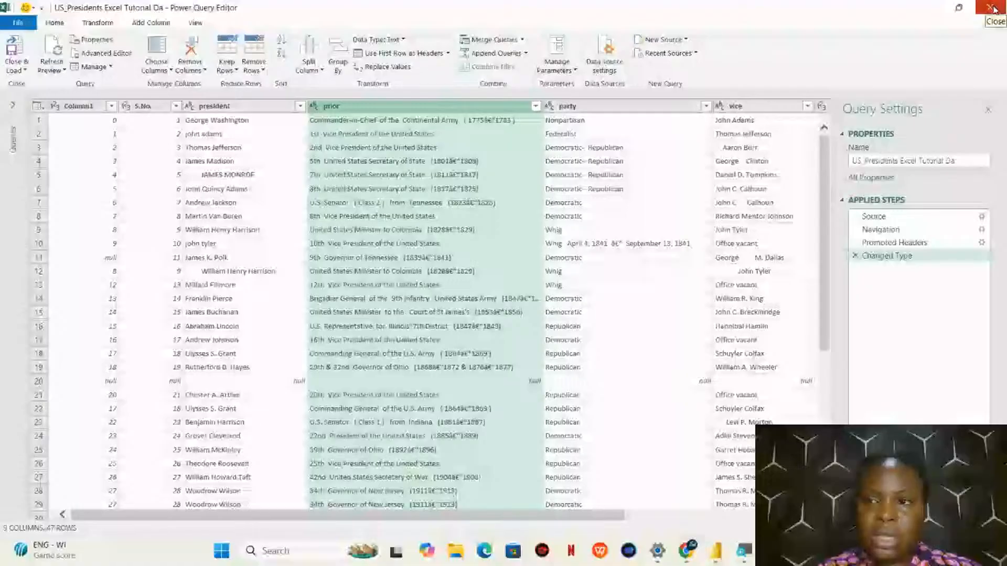
left_click(993, 7)
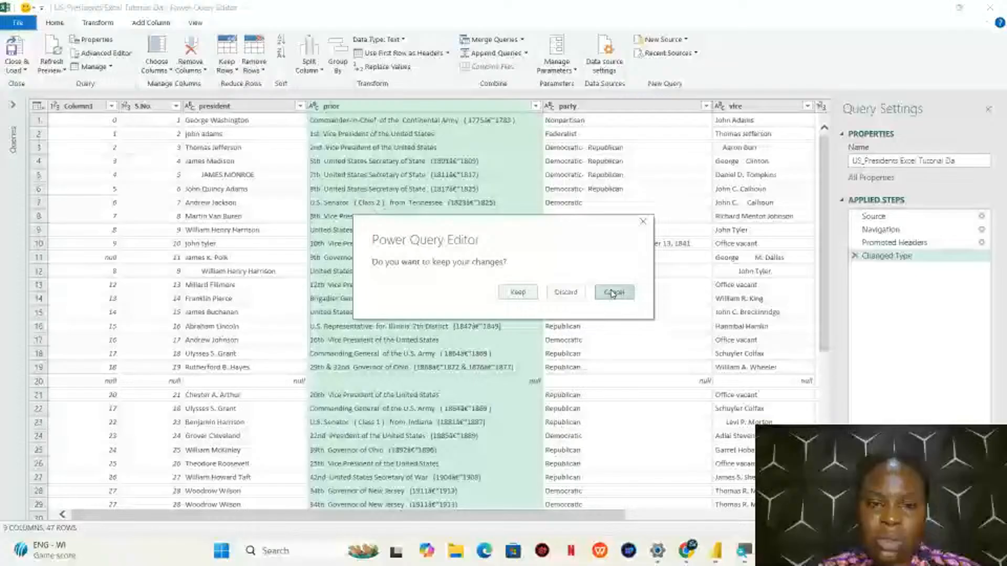
left_click(613, 293)
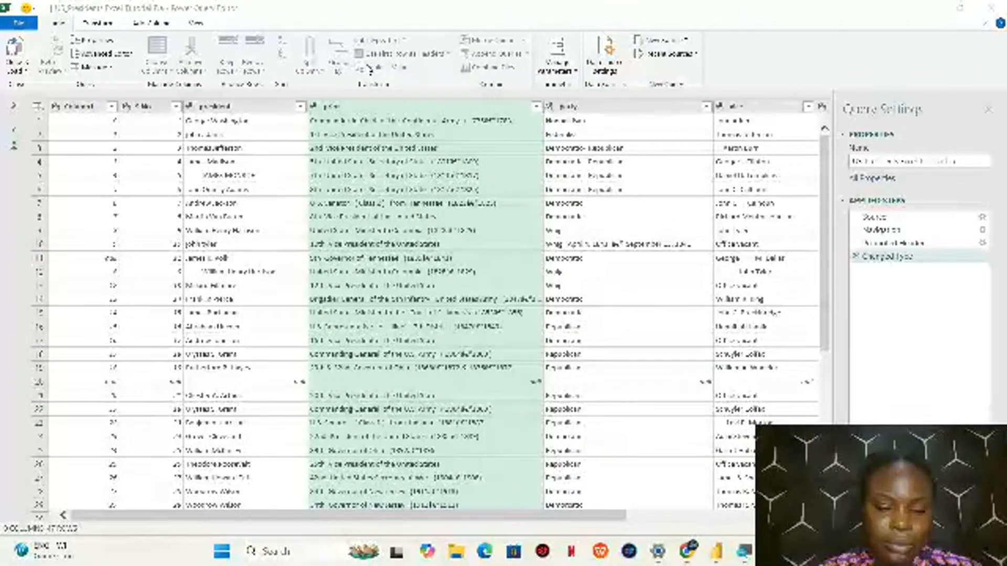
left_click(369, 68)
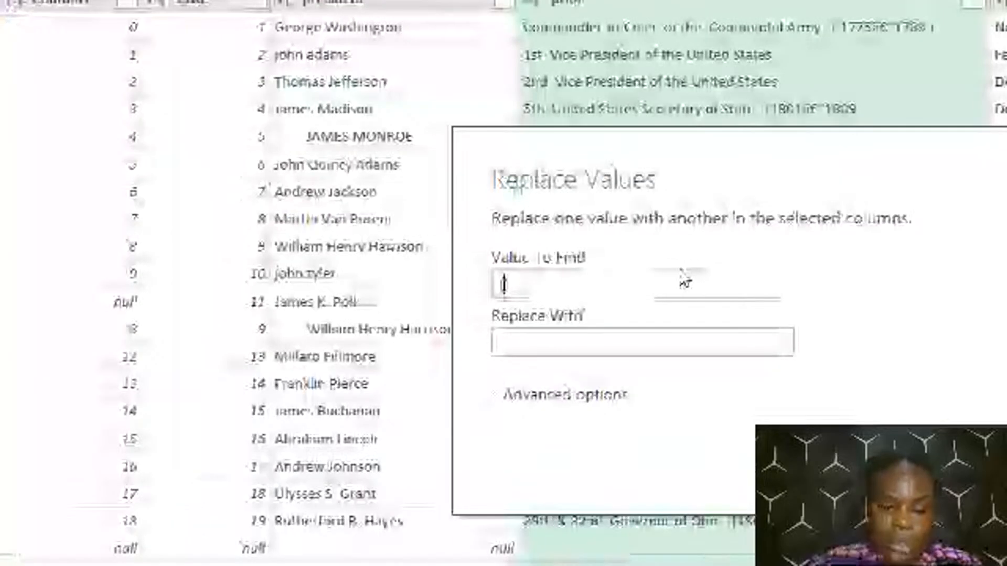
type("(*)")
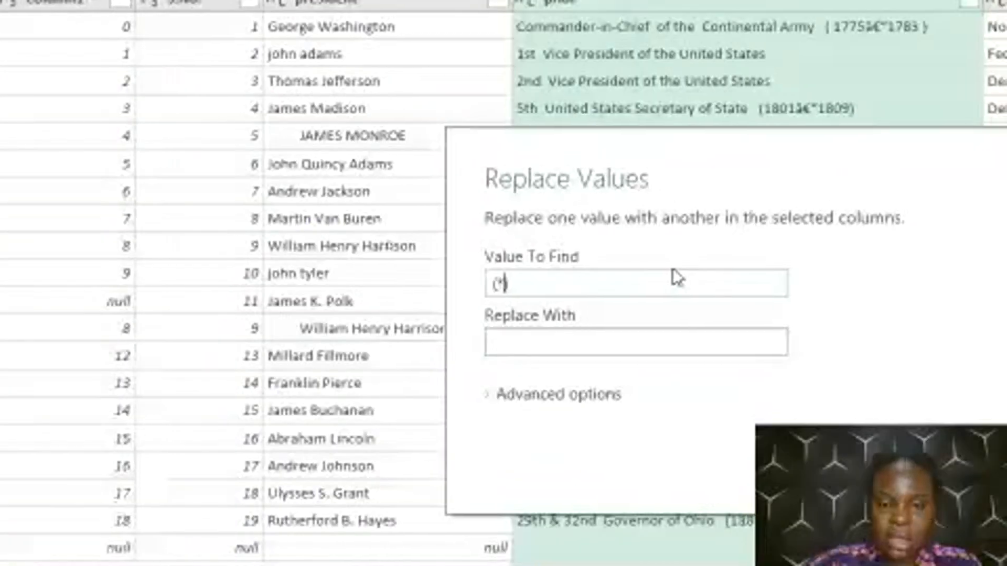
left_click(698, 347)
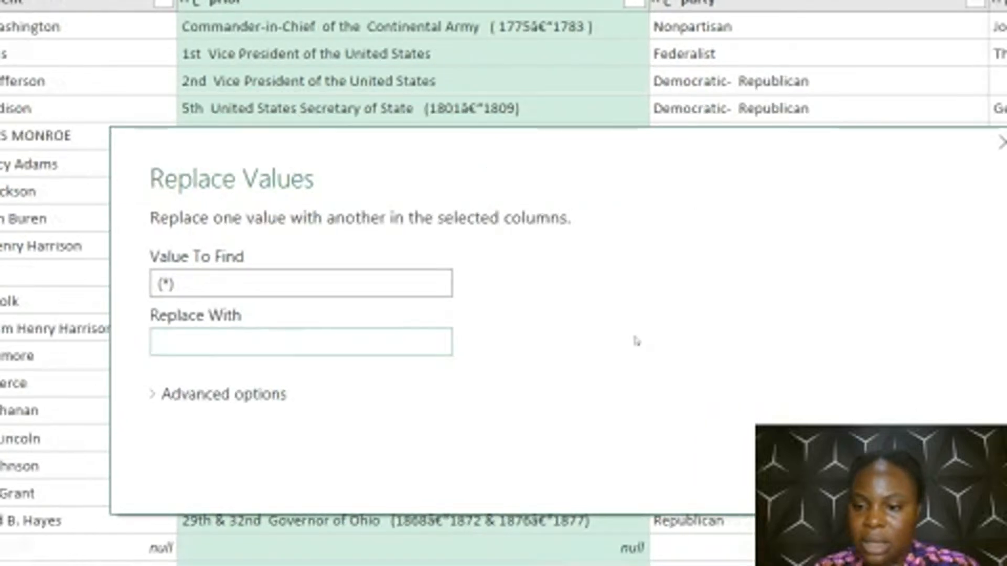
left_click(833, 461)
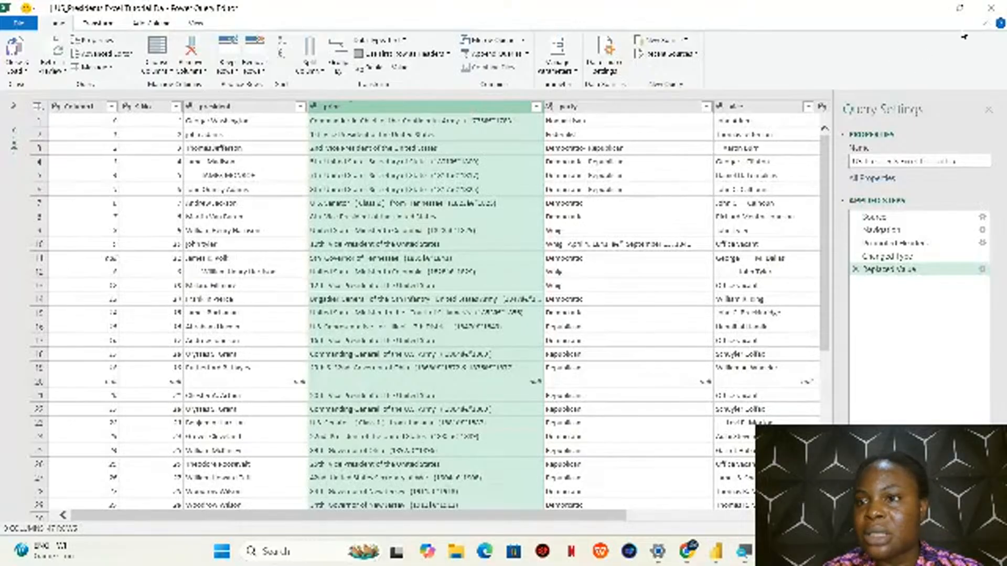
left_click(992, 8)
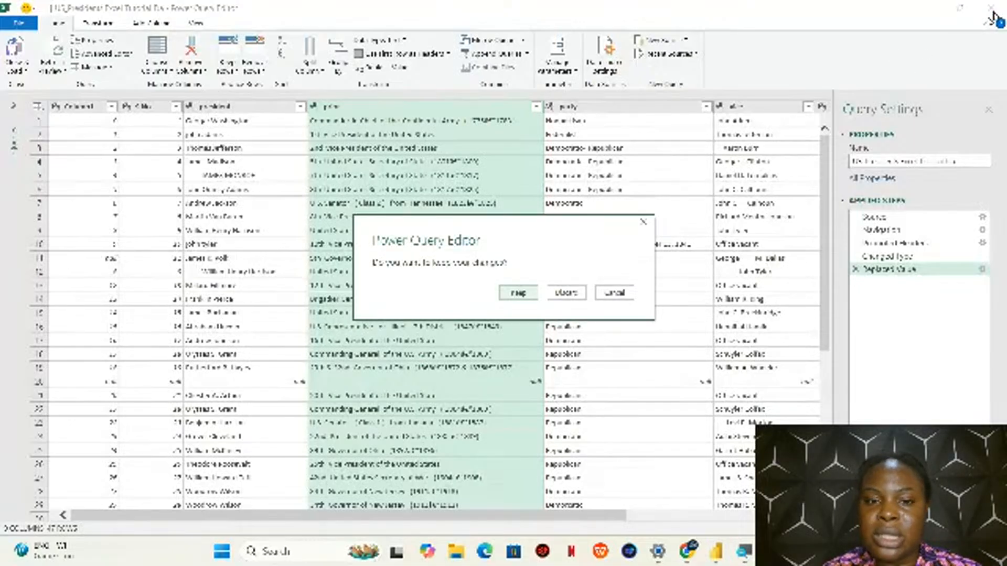
left_click(565, 291)
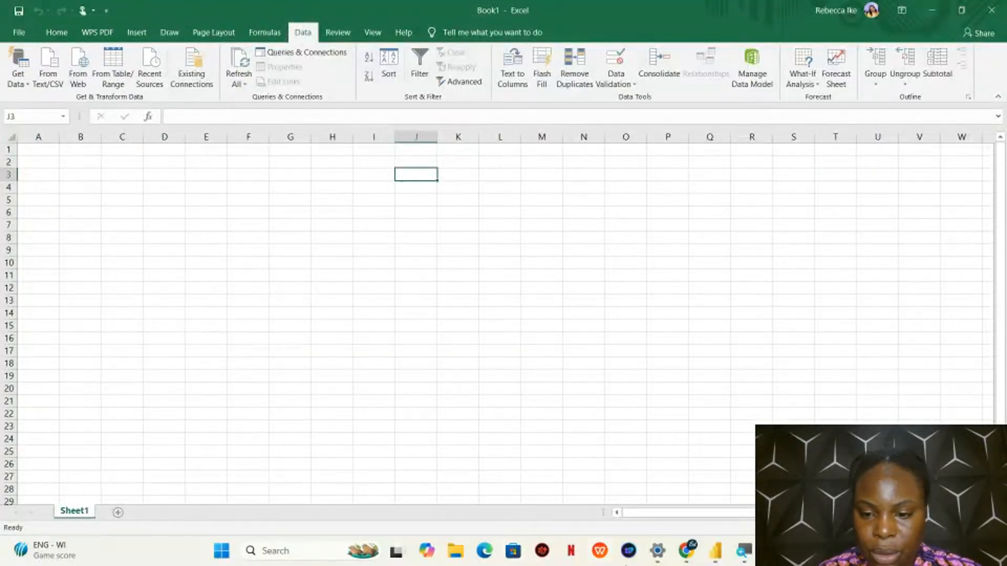
Open Data Cleaning Excel Tutorial.xlsx from File Explorer in Excel, just this once, and enable editing
left_click(456, 558)
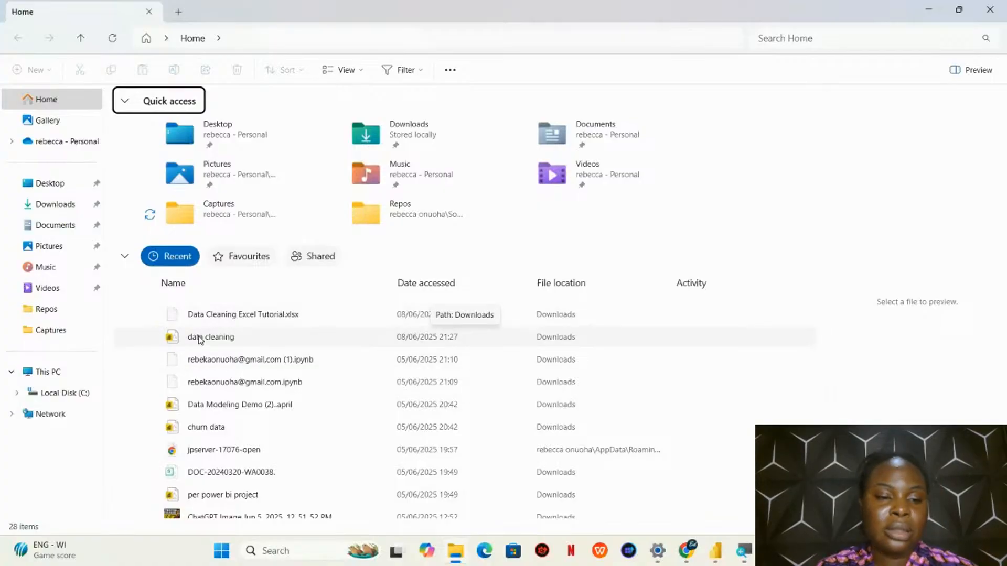
left_click(258, 317)
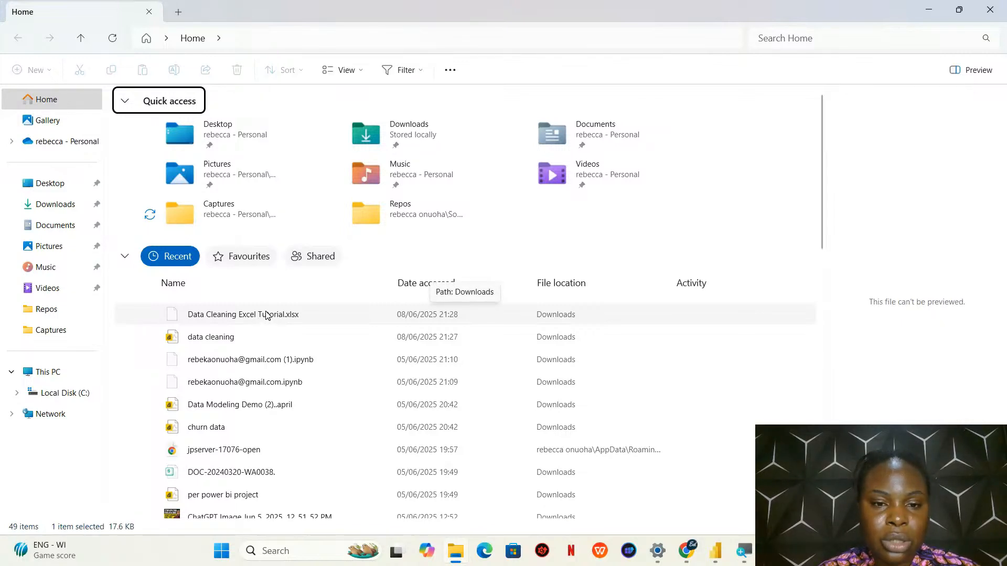
left_click(266, 316)
right_click(266, 315)
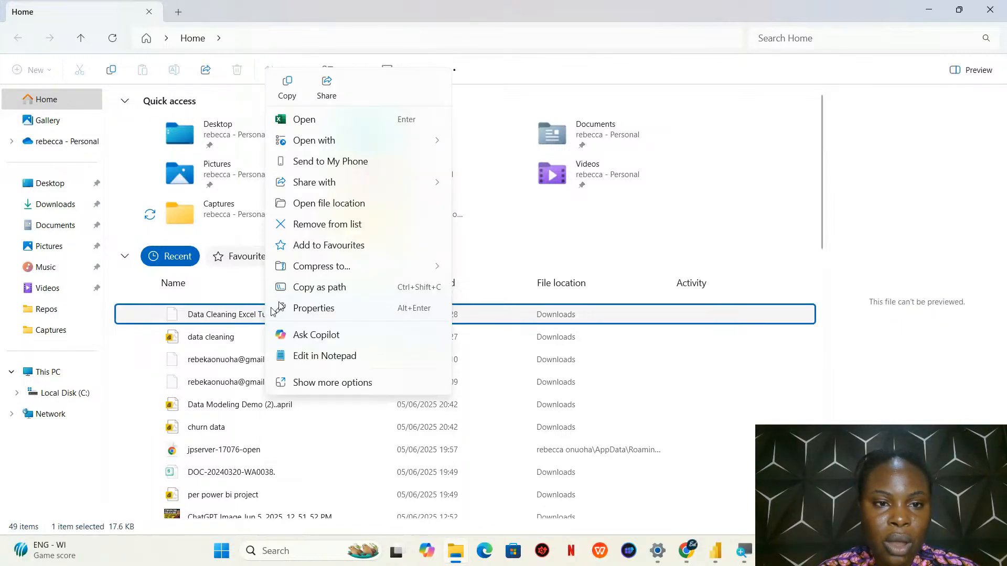
left_click(322, 120)
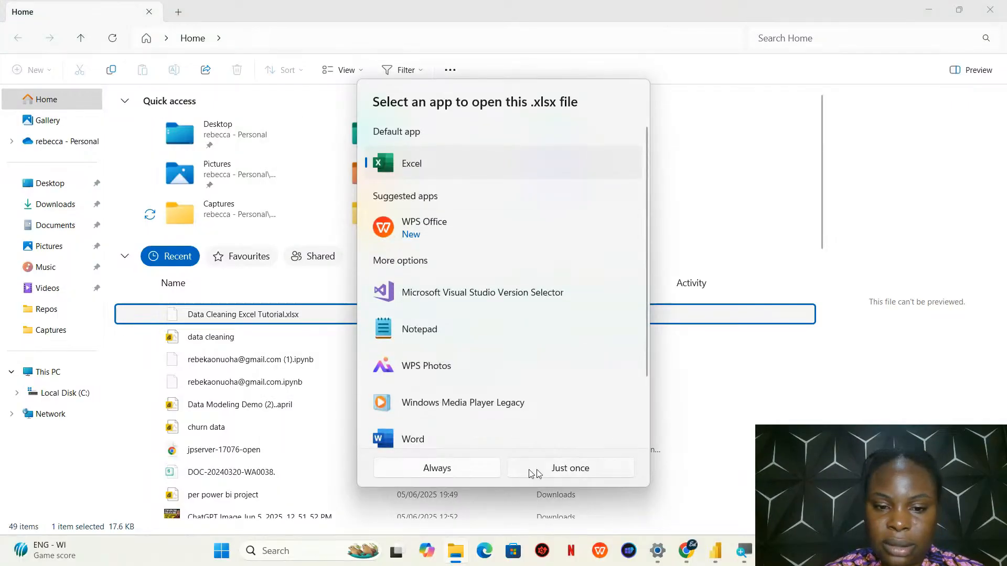
left_click(551, 469)
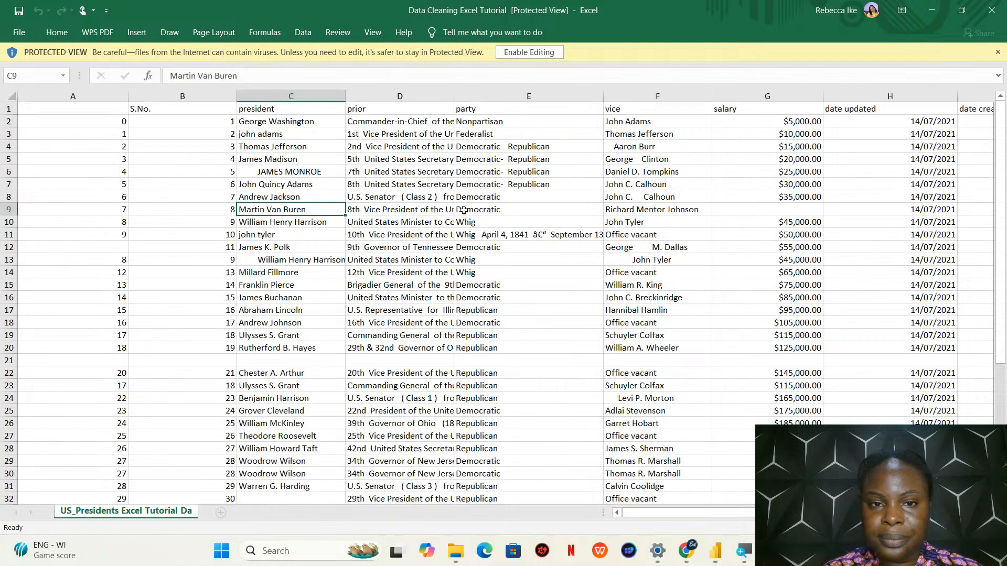
left_click(545, 52)
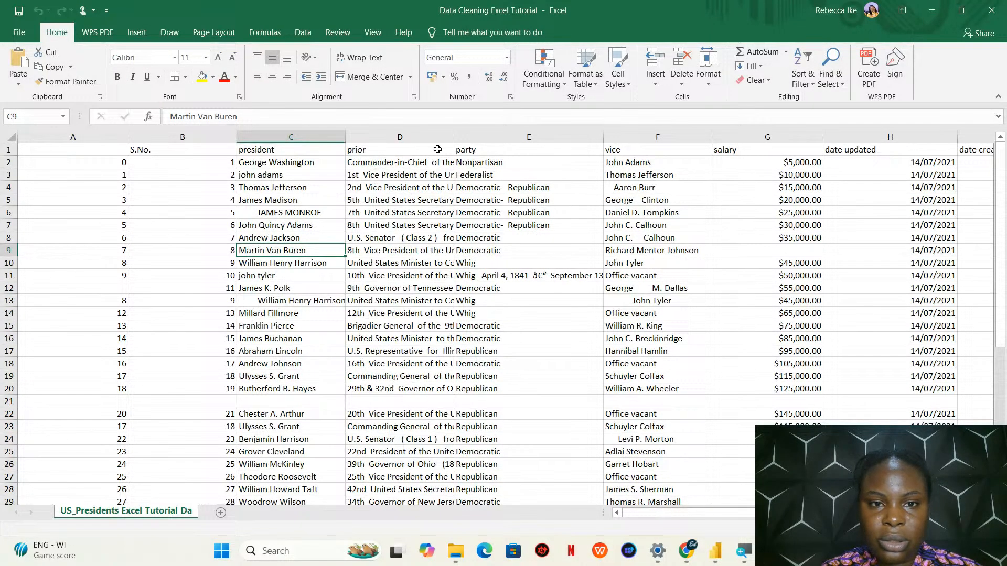
Fit column D's width to its contents and replace all occurrences of (*) in the prior column with nothing
double_click(453, 137)
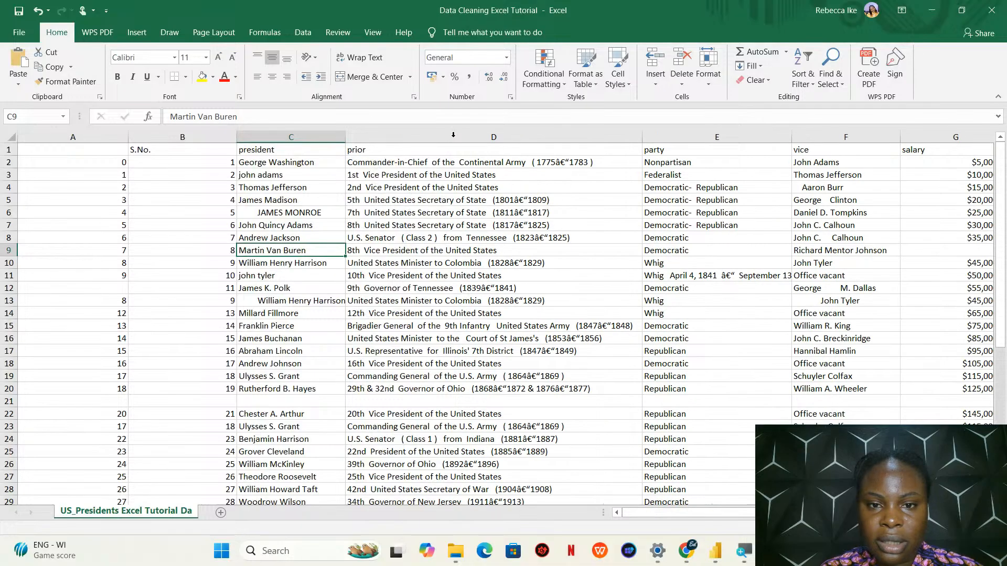
left_click(453, 137)
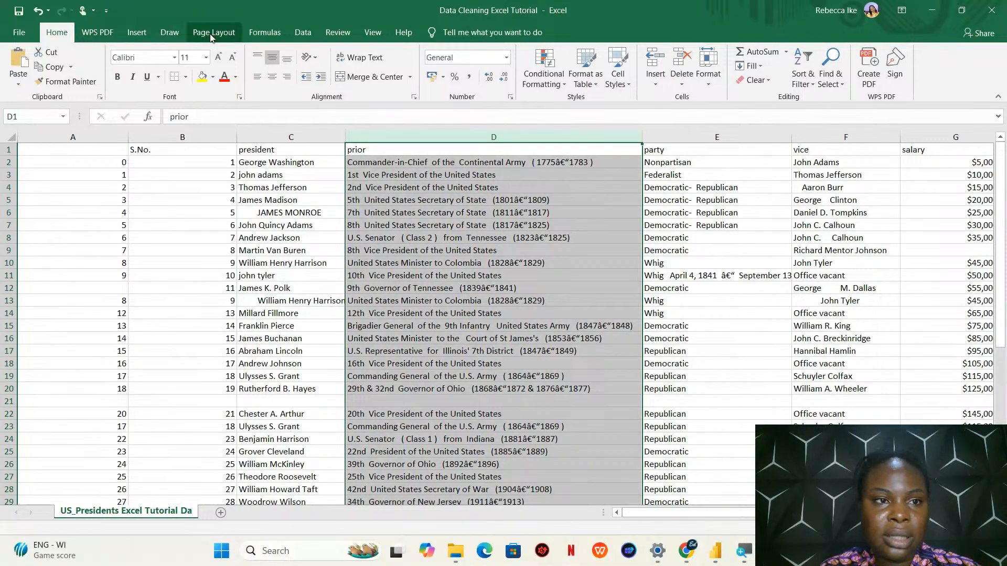
left_click(139, 35)
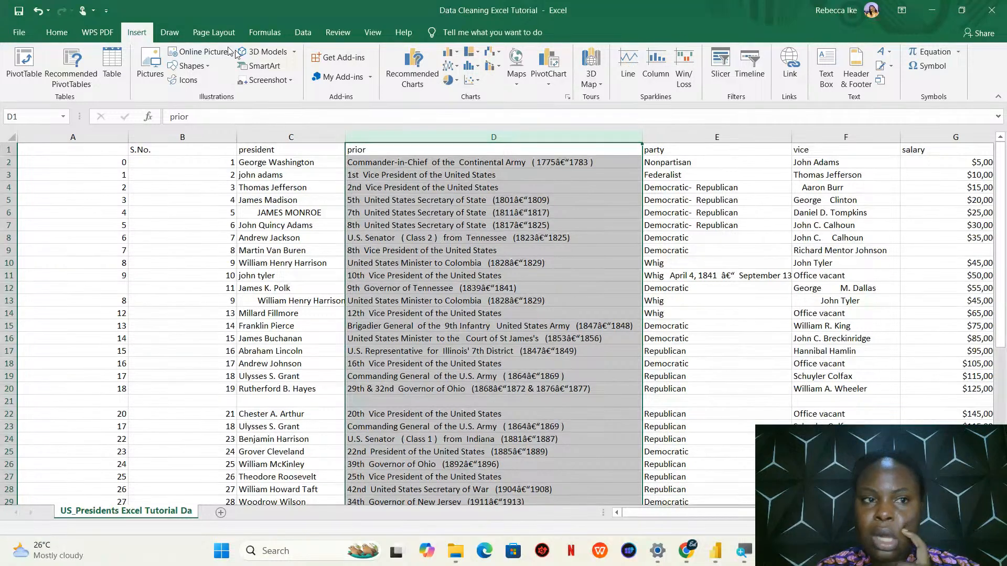
left_click(297, 34)
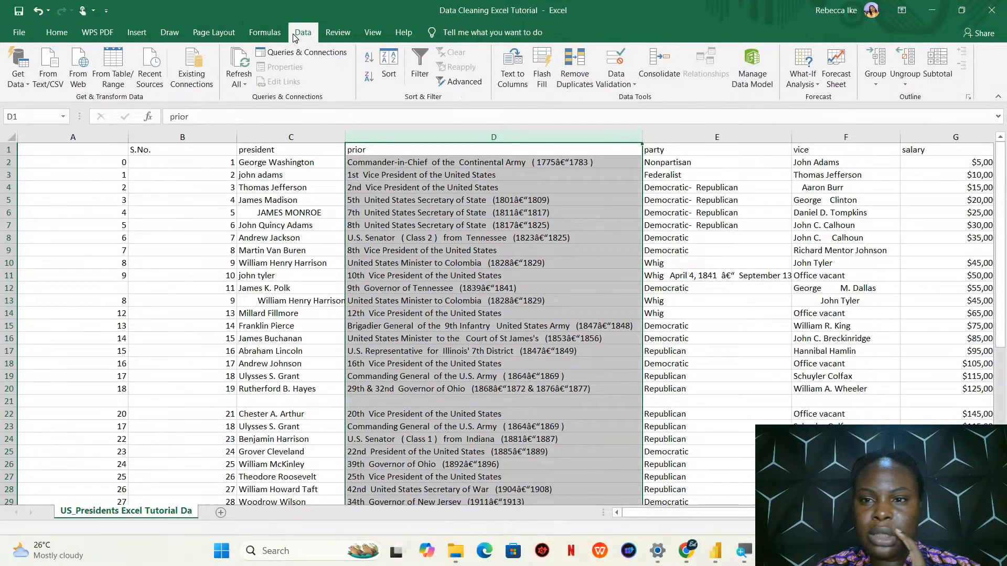
left_click(60, 36)
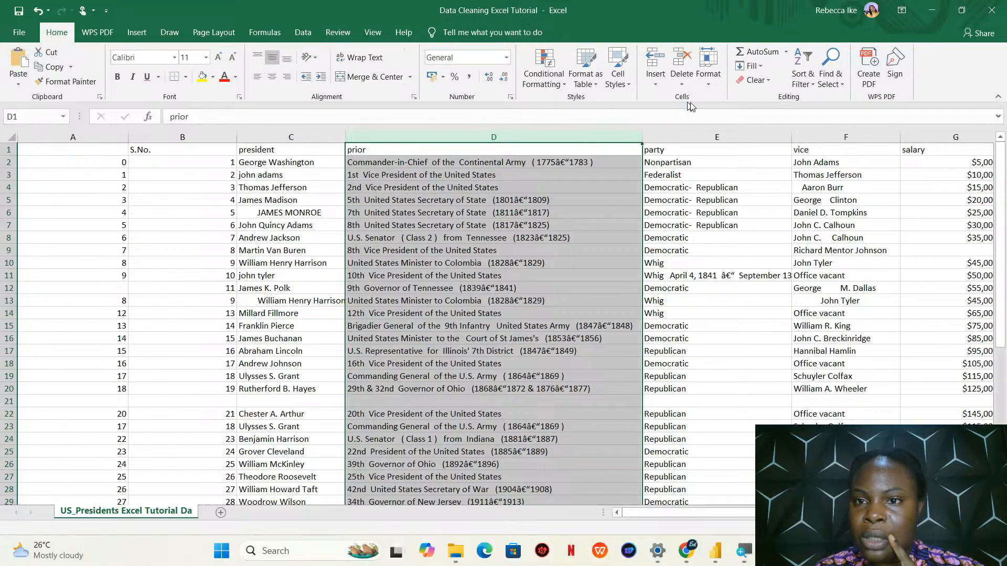
left_click(839, 87)
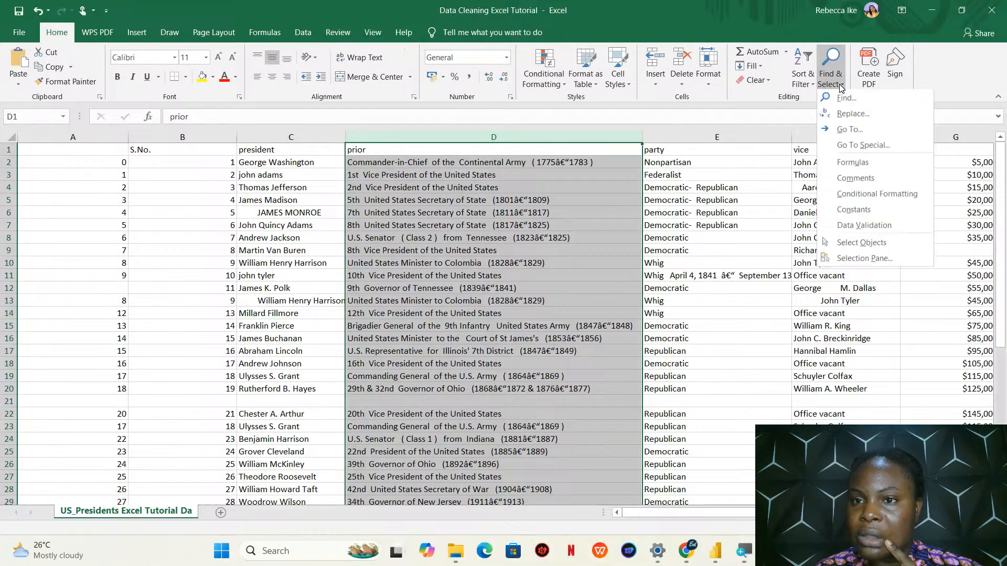
left_click(841, 115)
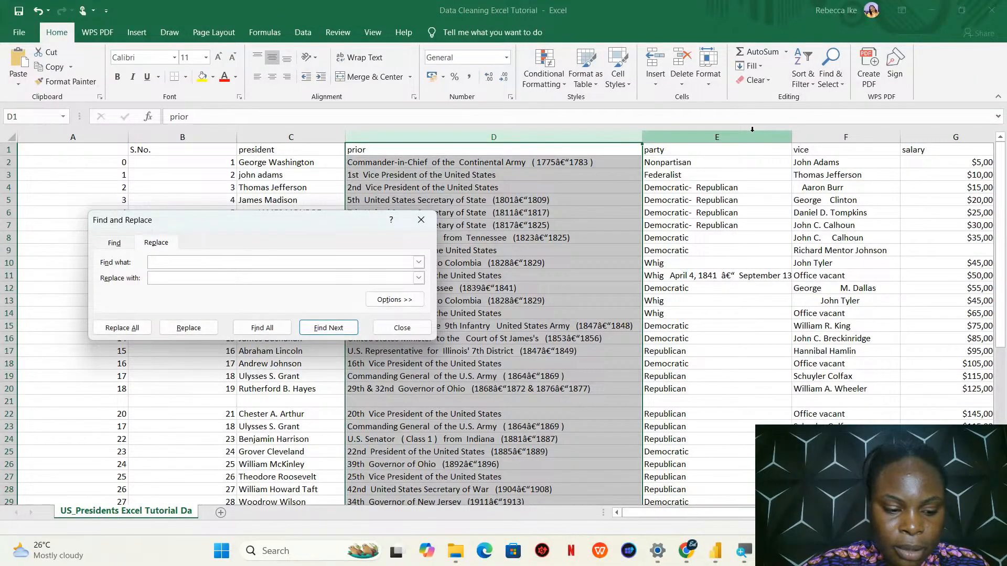
type("0")
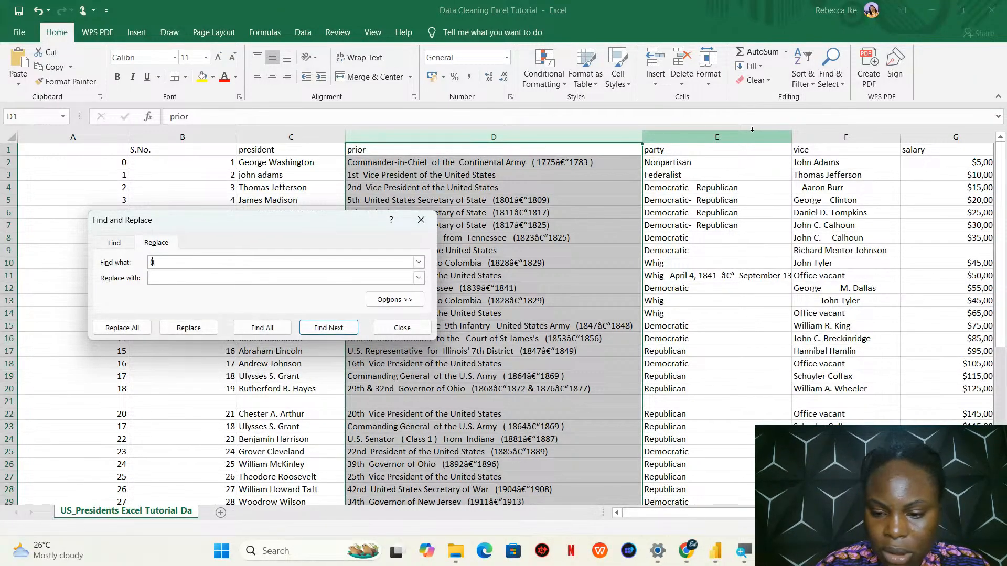
type("*)")
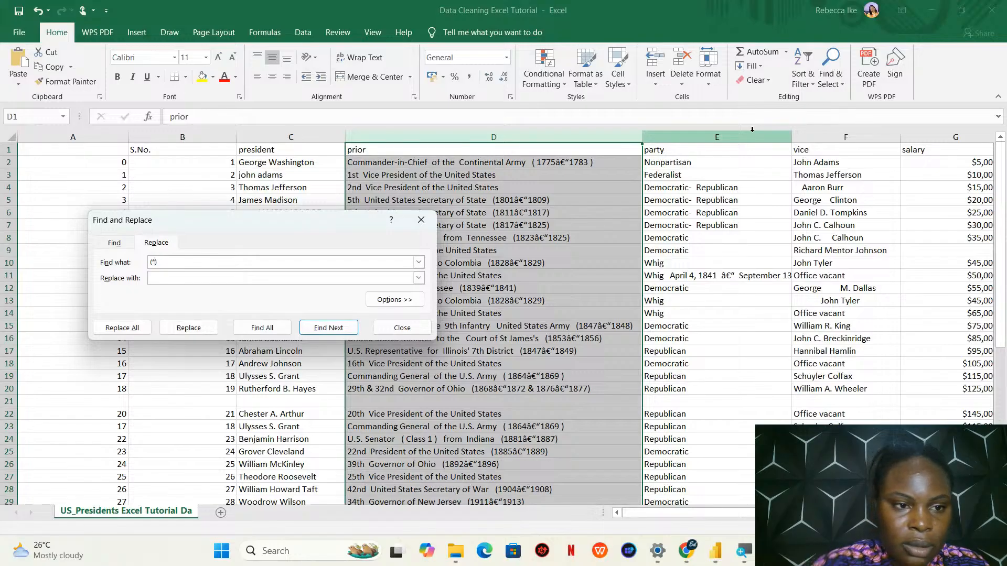
left_click(144, 326)
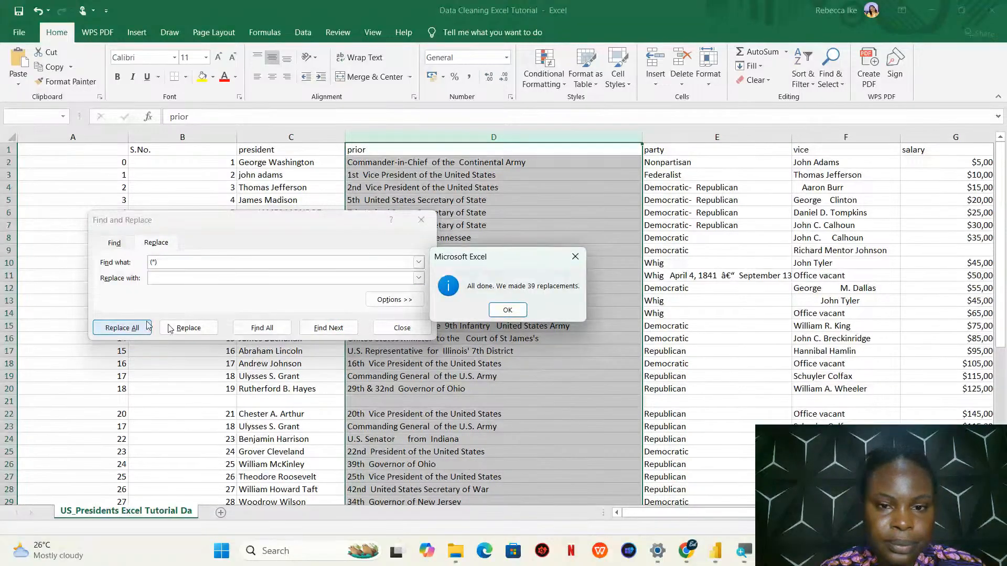
left_click(507, 310)
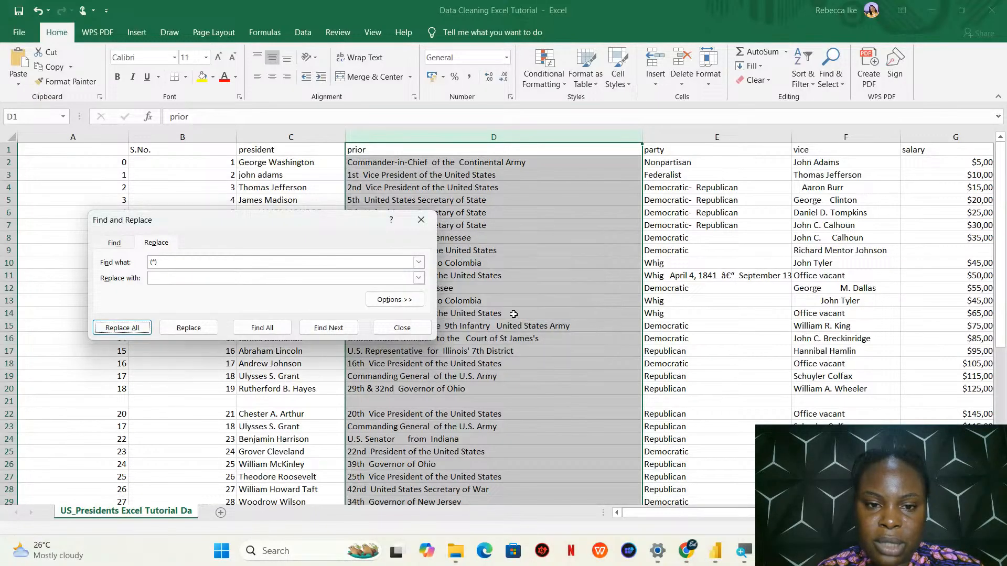
left_click(423, 330)
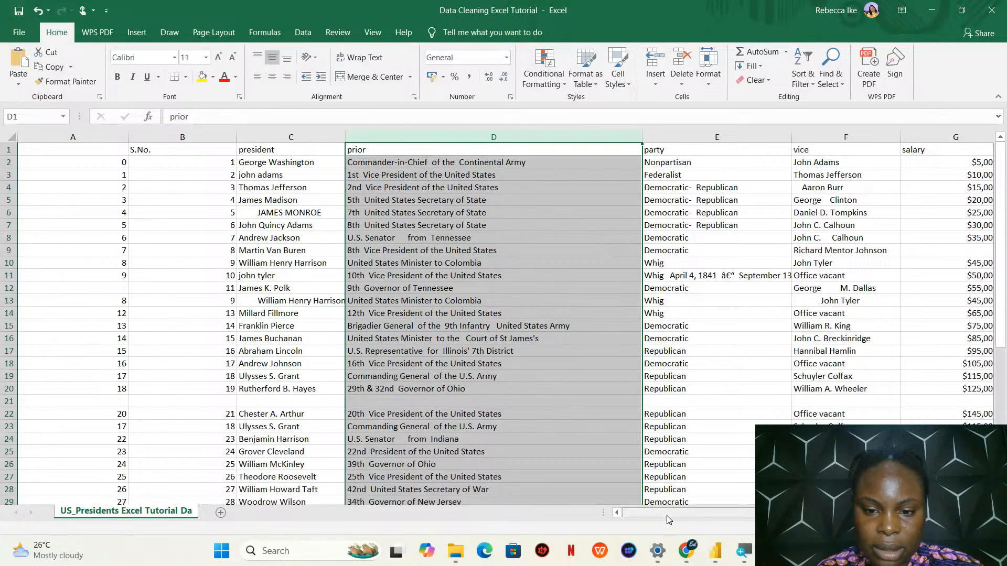
Save a copy of the workbook as an Excel Workbook named data cleaning 2 in the Downloads folder
left_click_drag(667, 515, 536, 510)
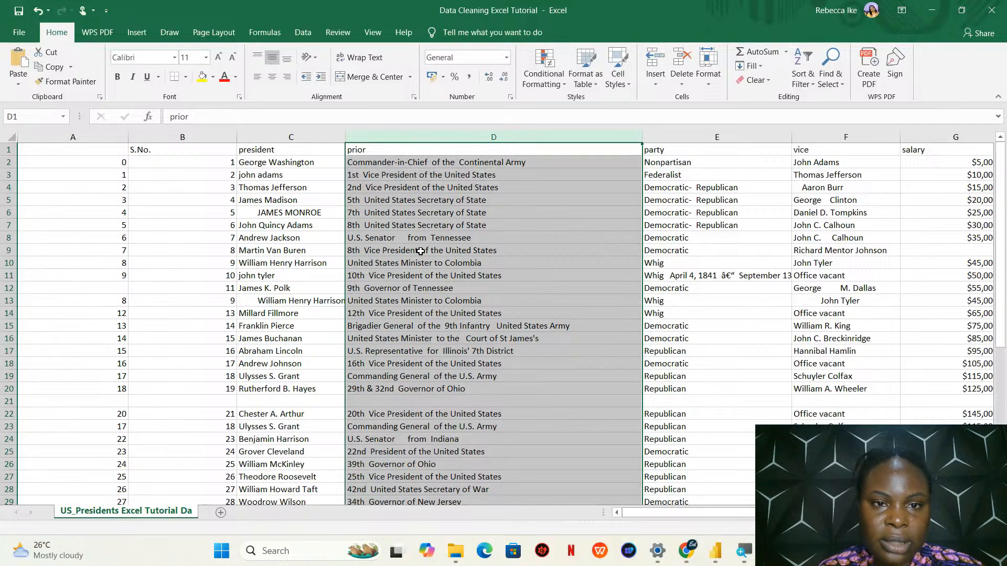
left_click(19, 33)
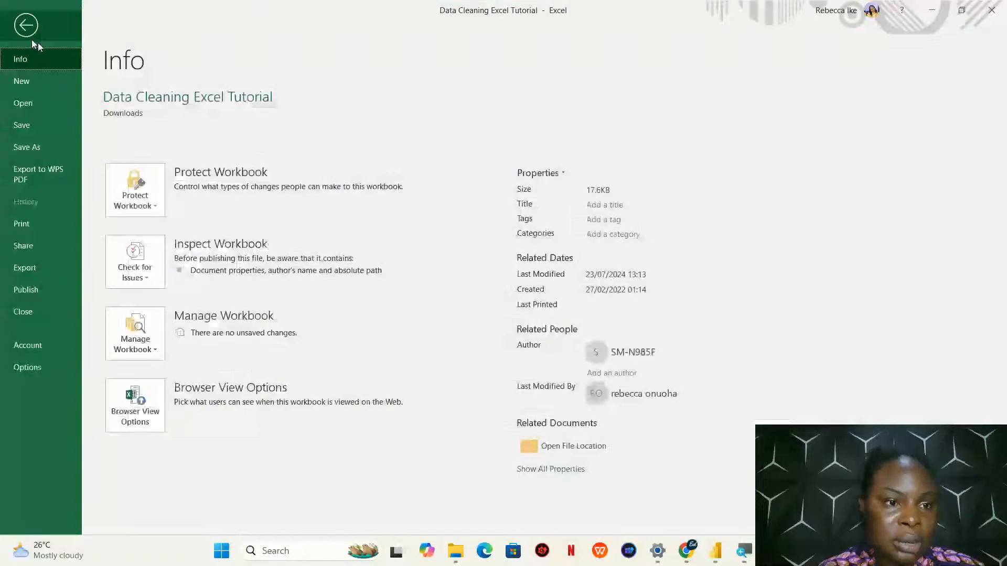
left_click(42, 146)
left_click(156, 266)
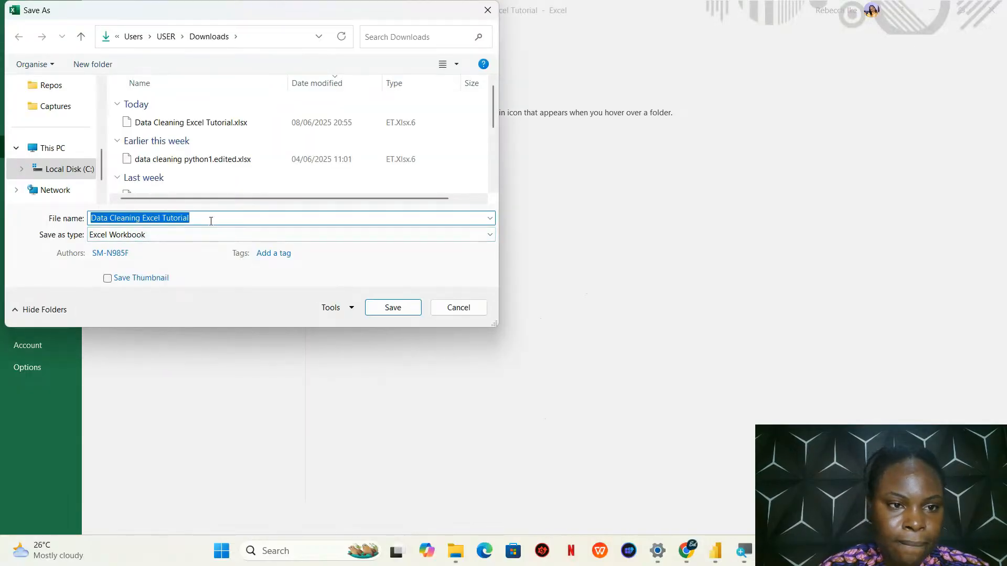
key("BackSpace")
type("d")
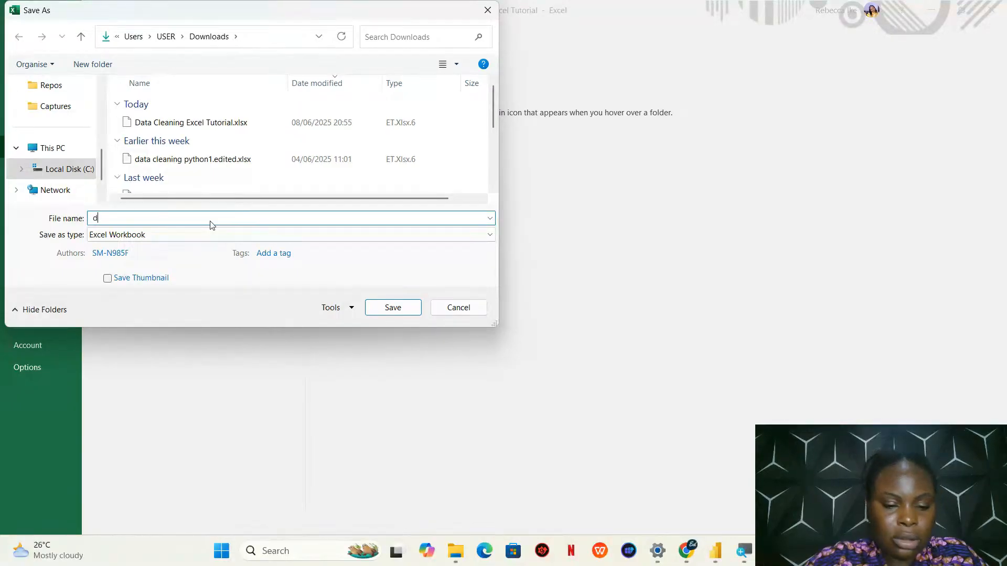
type("ata cleaning 2")
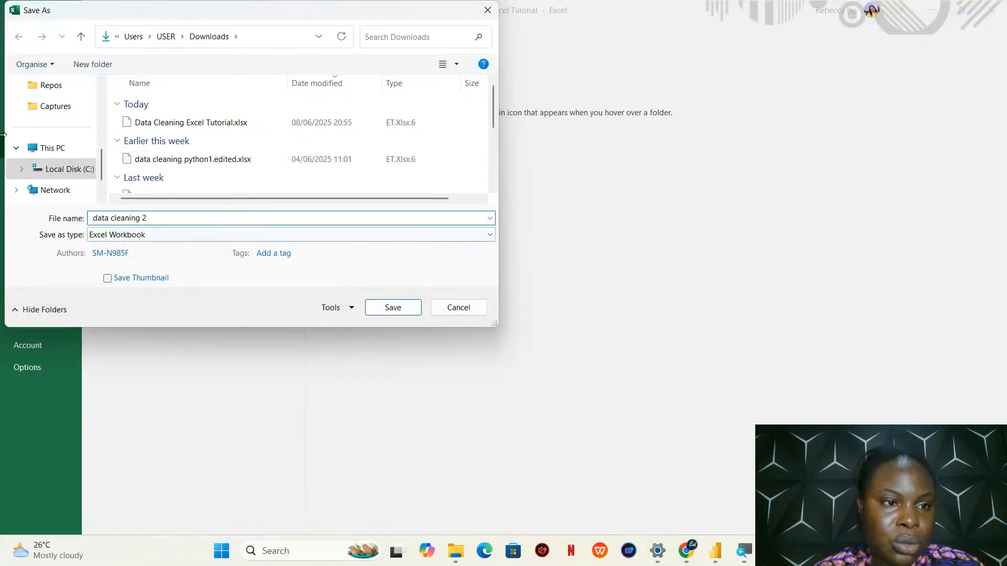
scroll(99, 160, "up", 5)
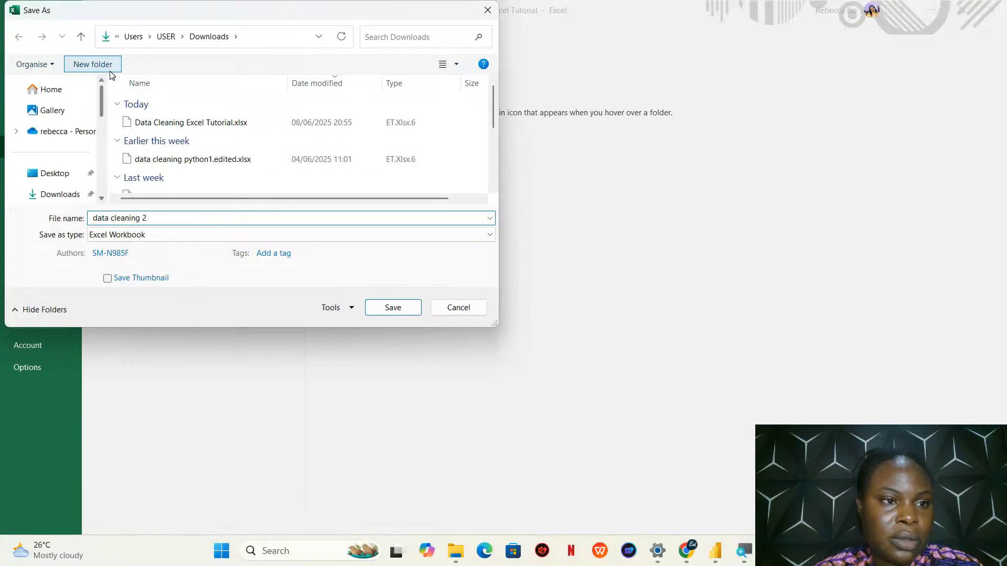
left_click(82, 198)
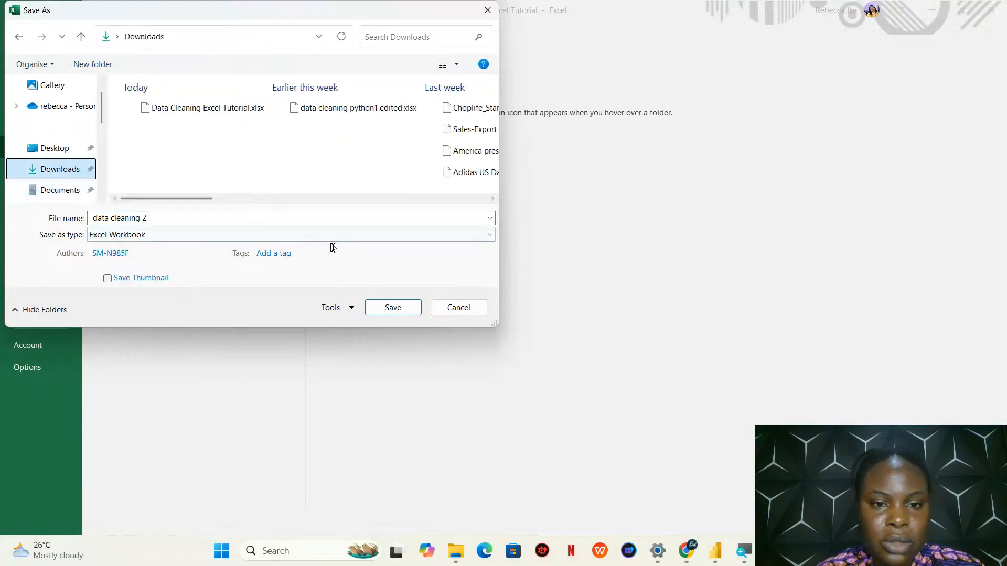
left_click(392, 306)
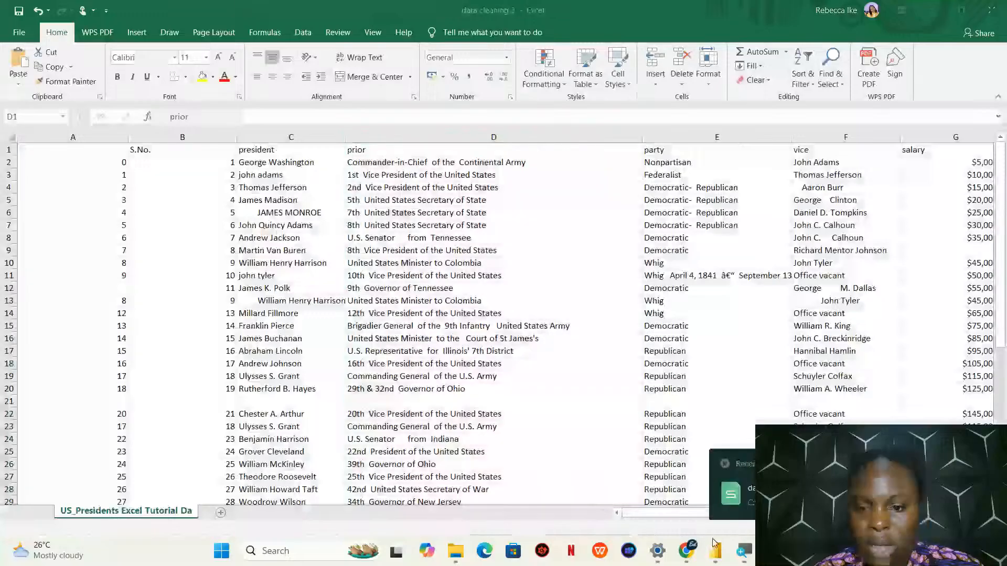
Switch to Power BI and import the US_Presidents Excel Tutorial Da sheet from data cleaning 2.xlsx for transforming
left_click(714, 546)
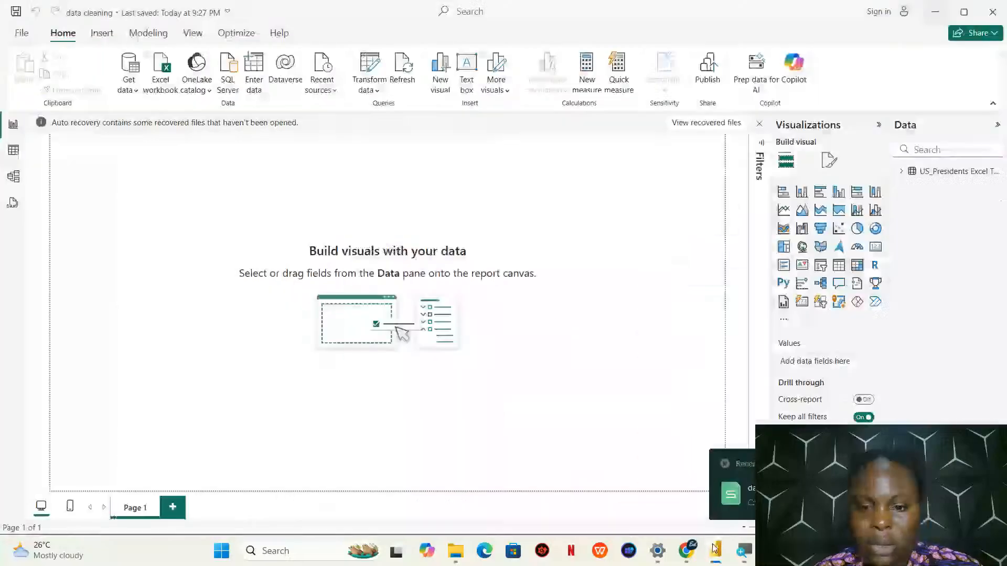
left_click(103, 40)
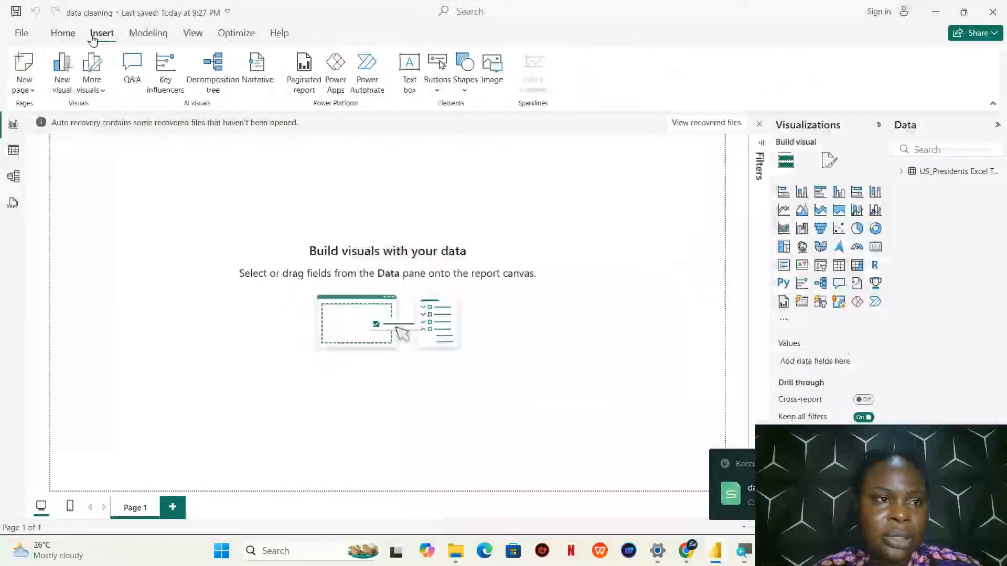
left_click(66, 34)
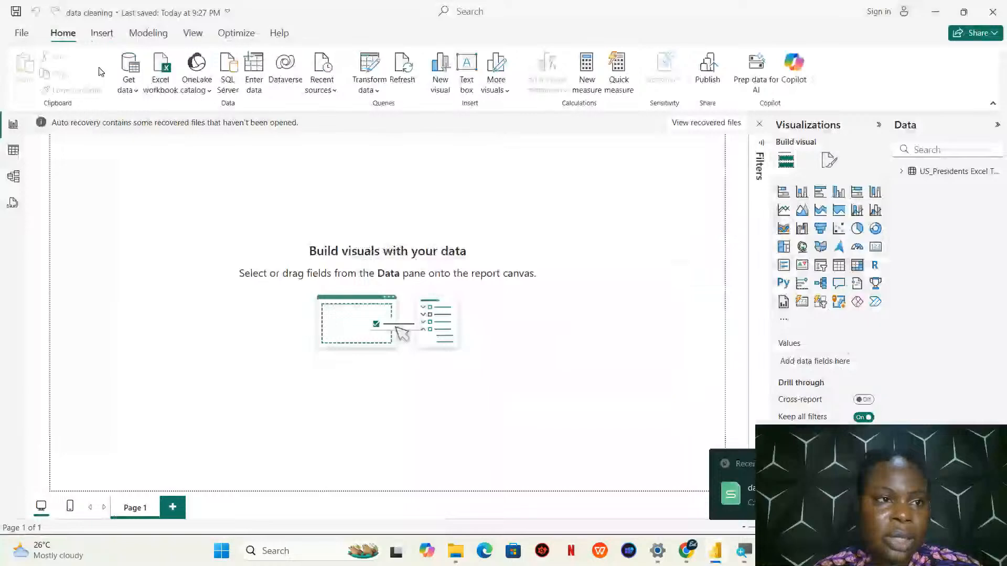
left_click(128, 90)
left_click(169, 133)
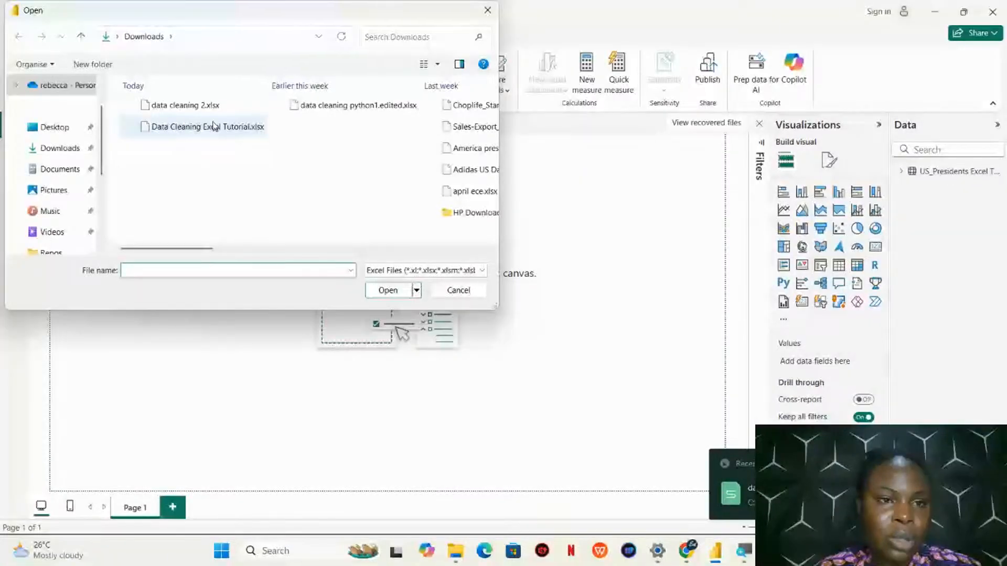
double_click(214, 126)
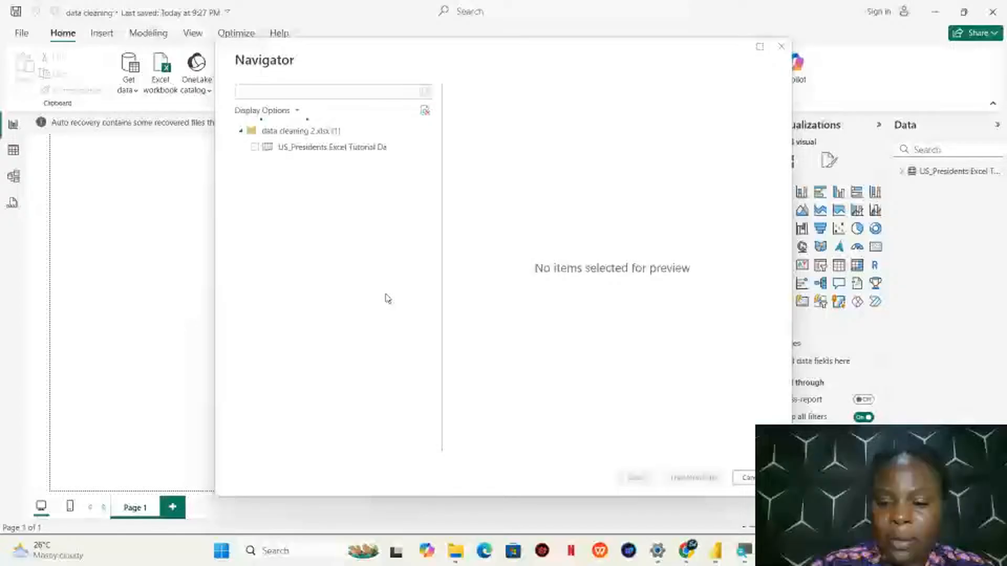
left_click(257, 149)
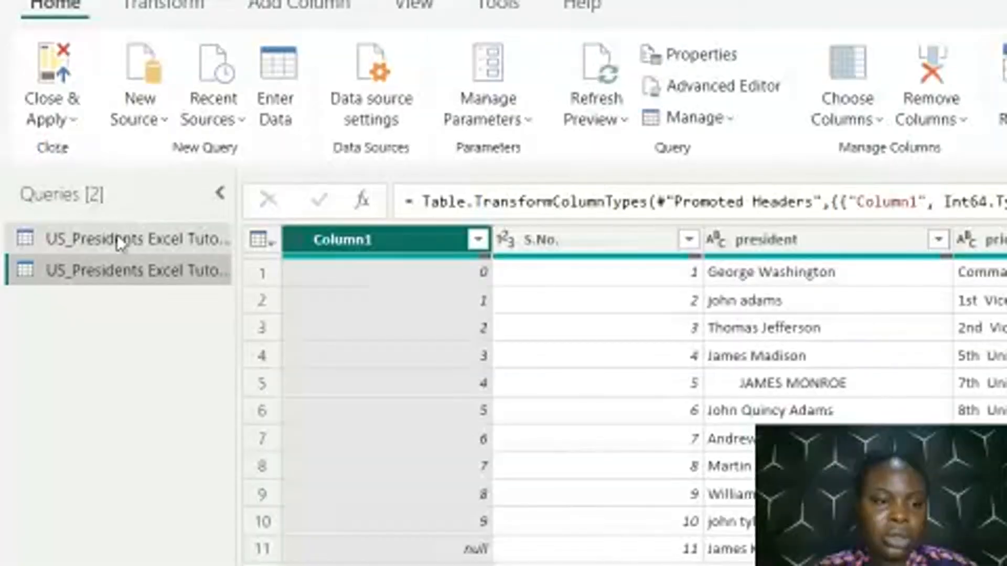
Delete the old US_Presidents Excel Tutorial Da query, the first one in the queries list
left_click(117, 234)
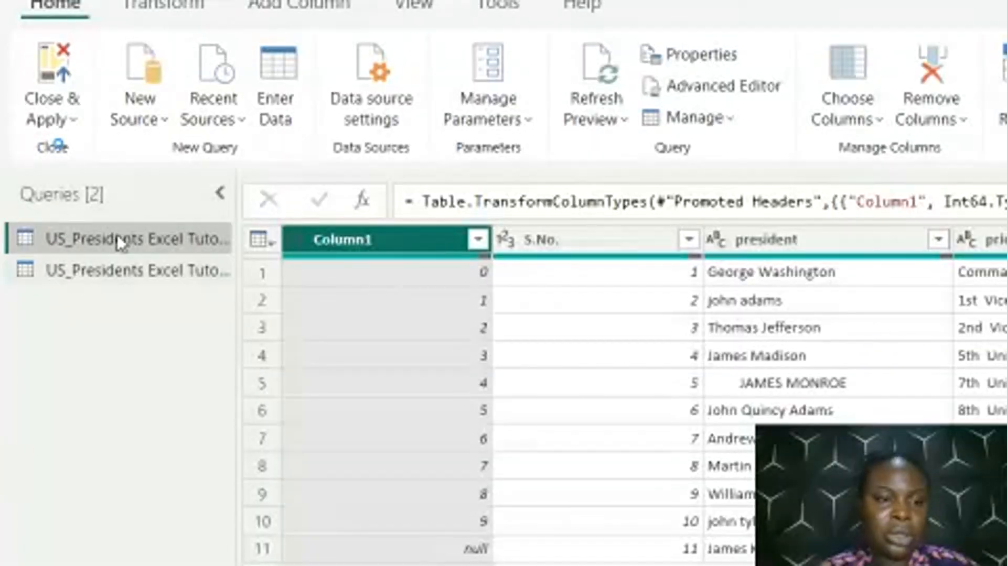
right_click(117, 234)
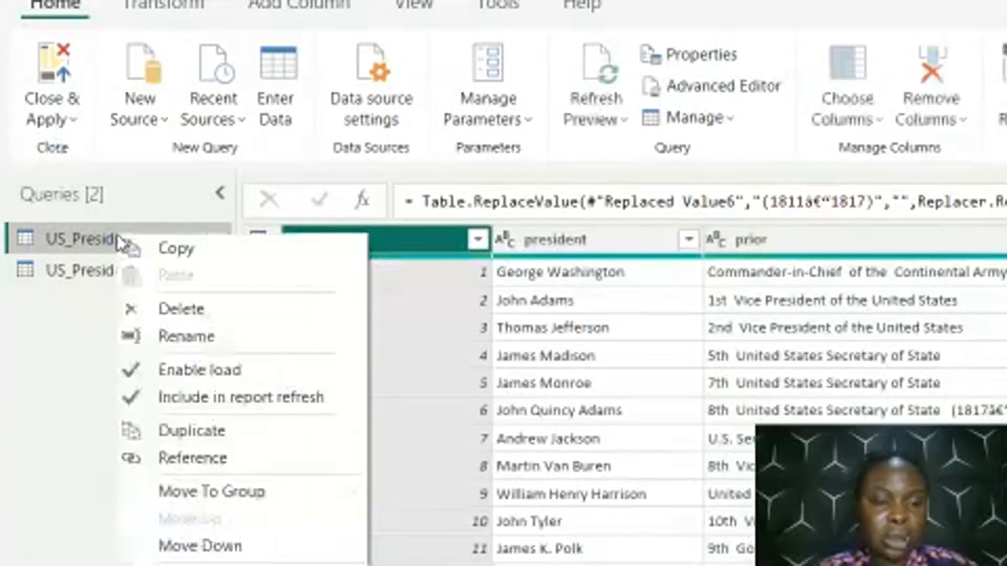
left_click(228, 315)
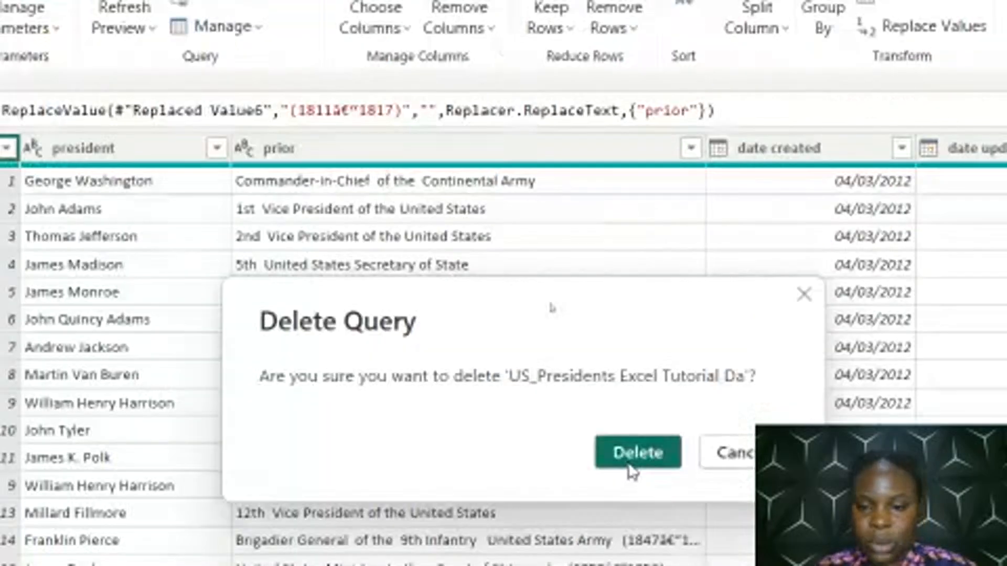
left_click(631, 467)
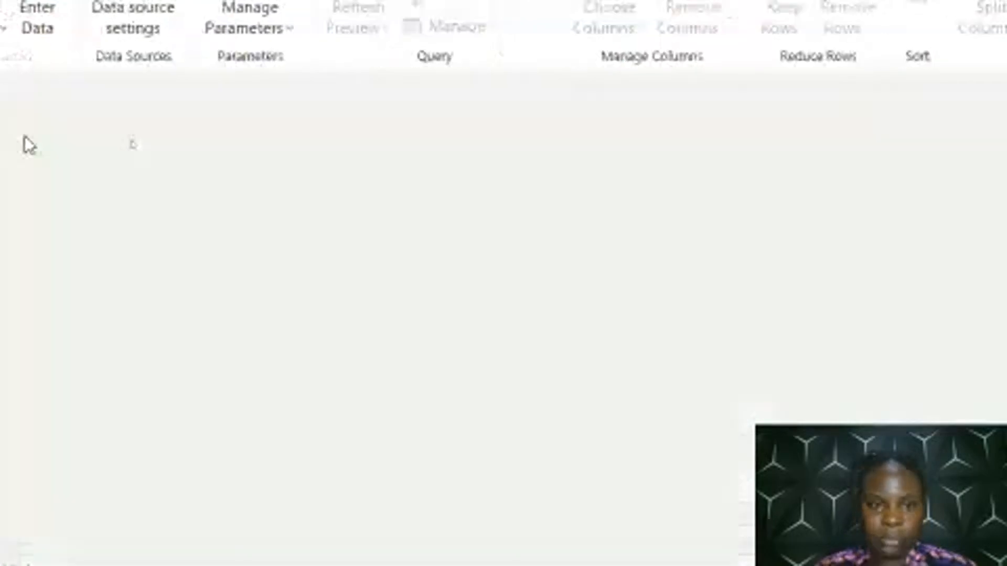
Remove Column1 from the newly imported US_Presidents query
left_click(143, 190)
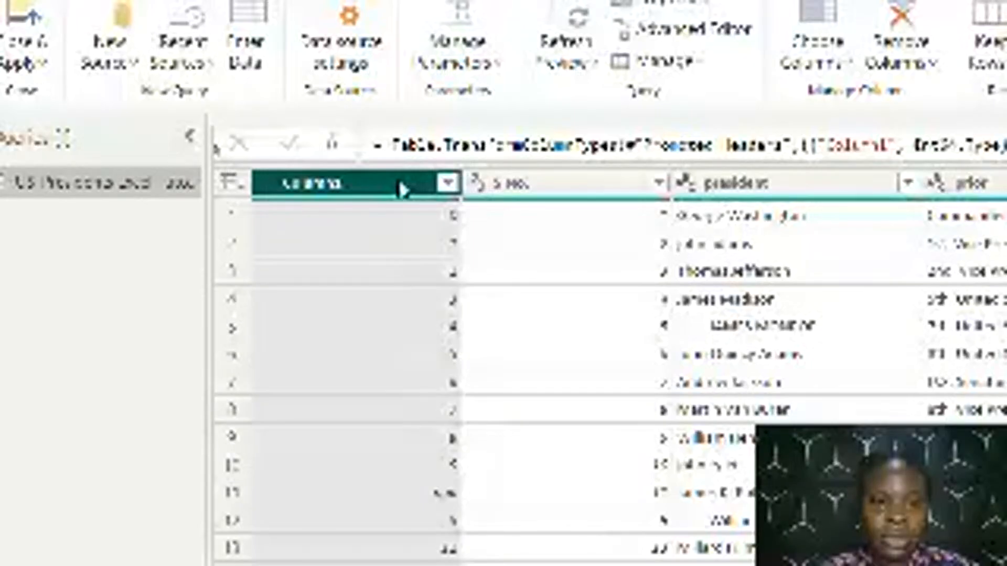
right_click(402, 185)
left_click(468, 228)
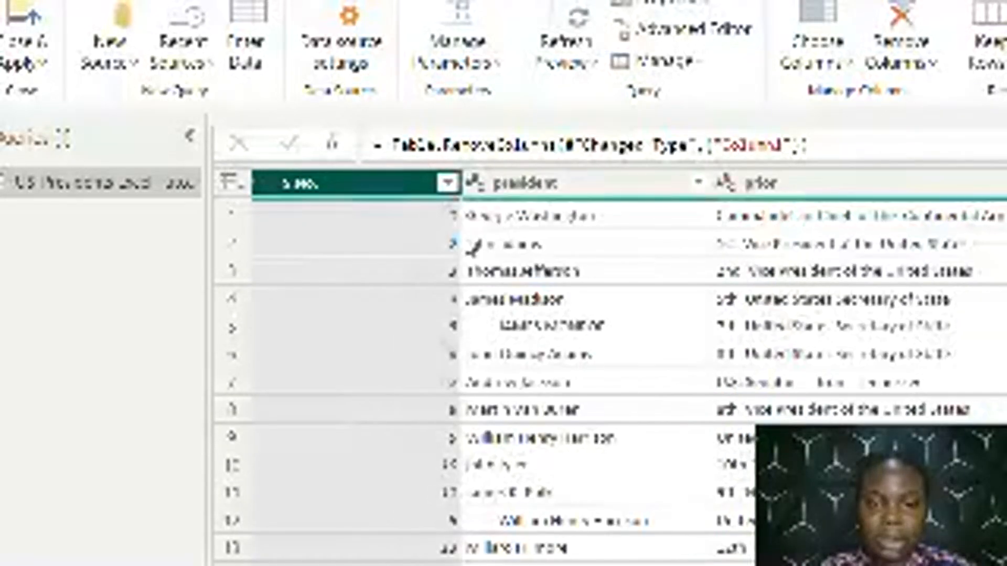
Check the S.No. column's values for empty entries and remove the blank rows from the table
left_click(447, 183)
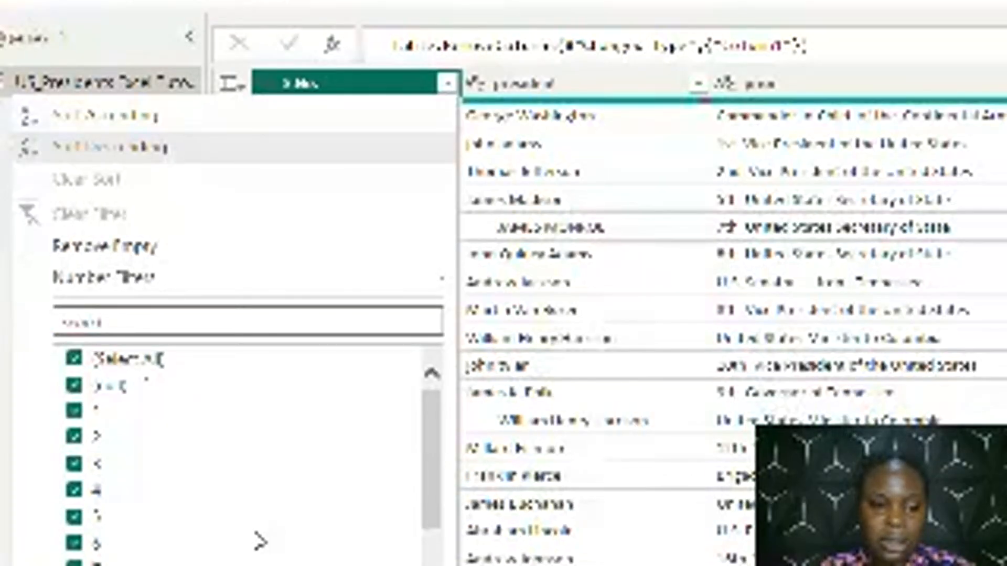
left_click(826, 256)
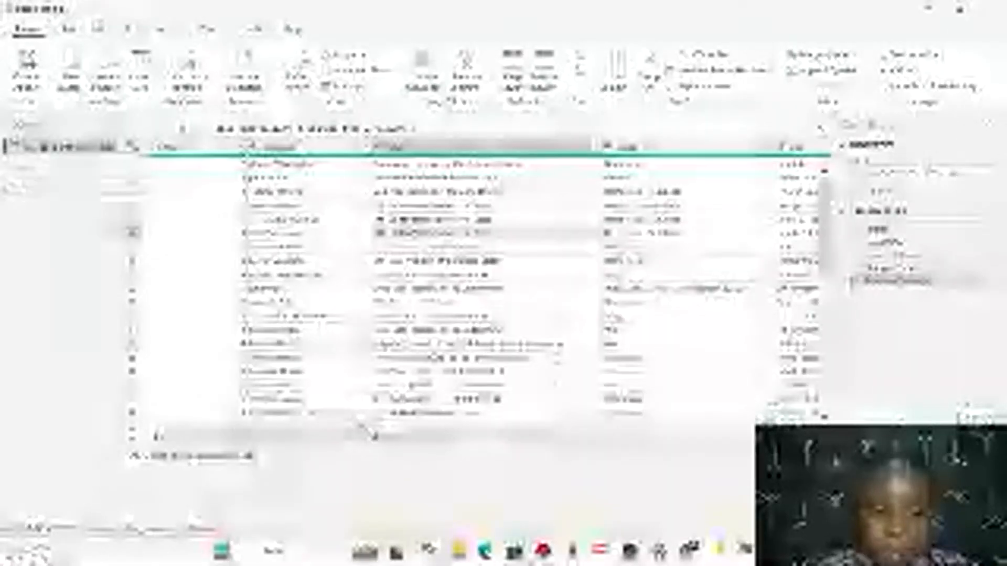
mouse_move(371, 437)
left_mouse_down()
mouse_move(385, 438)
mouse_move(370, 438)
left_mouse_up()
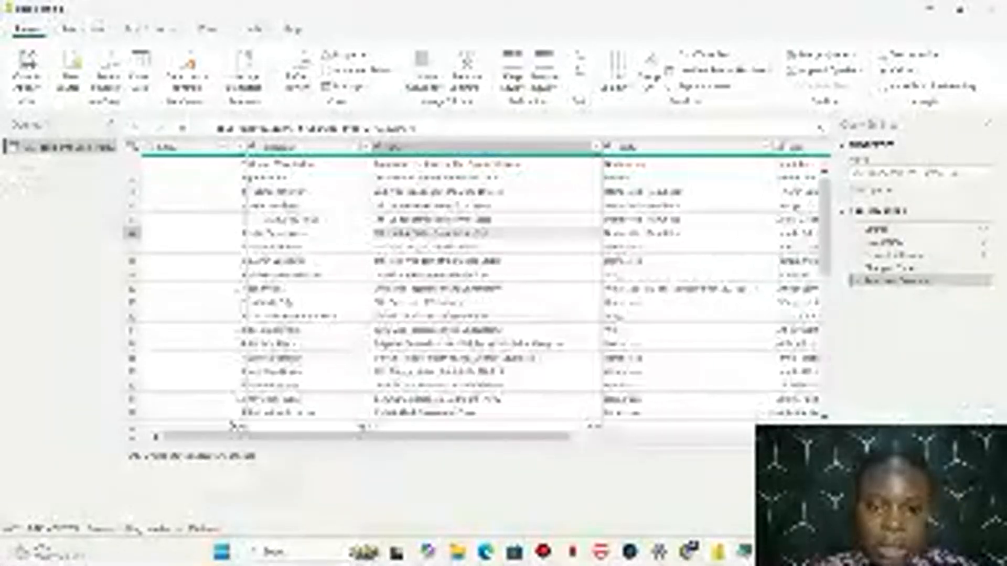
left_click(138, 427)
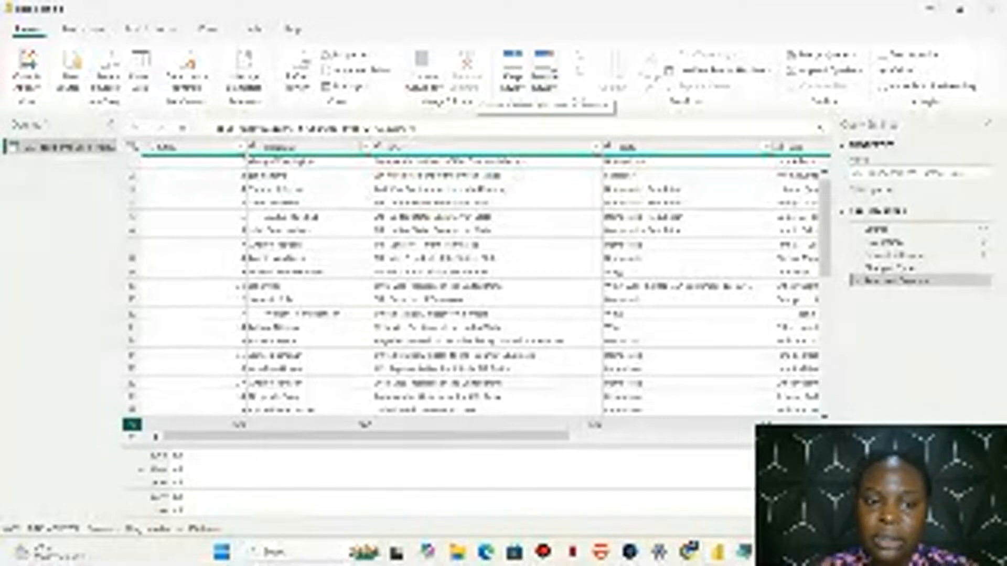
left_click(548, 84)
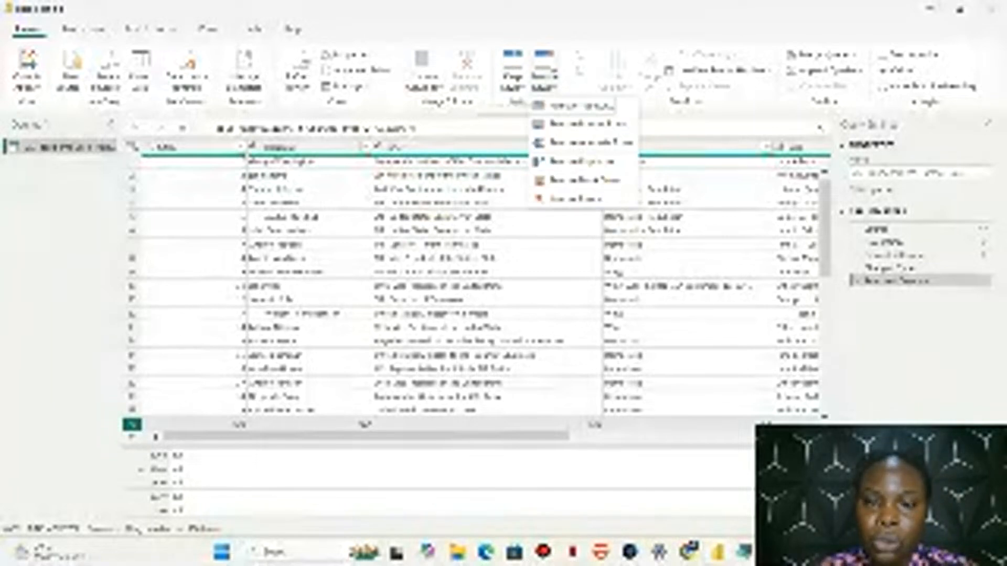
left_click(581, 181)
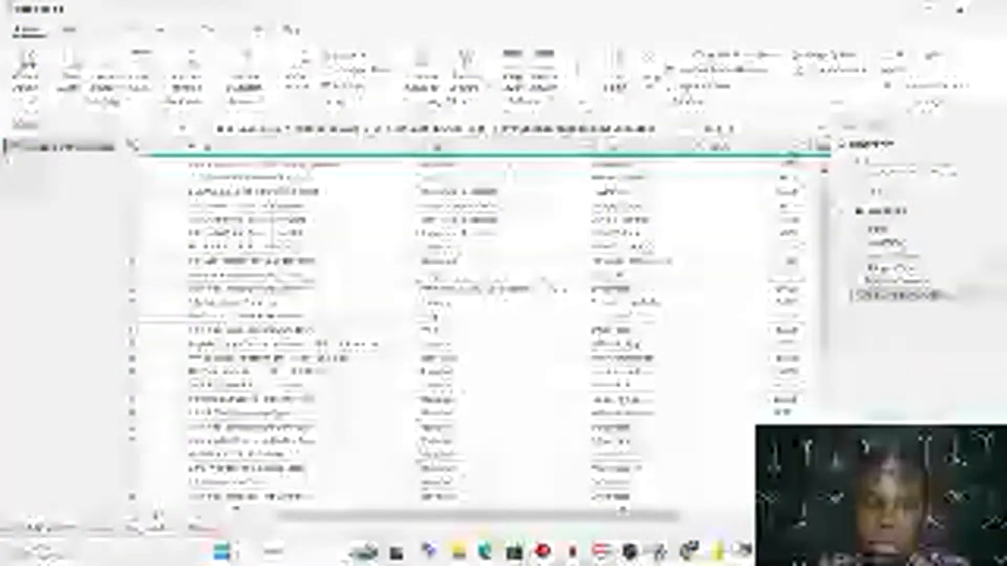
Copy the stray date text from 1841 through September 13, 1841 in the party column's Whig entry and replace it with nothing
left_click(514, 149)
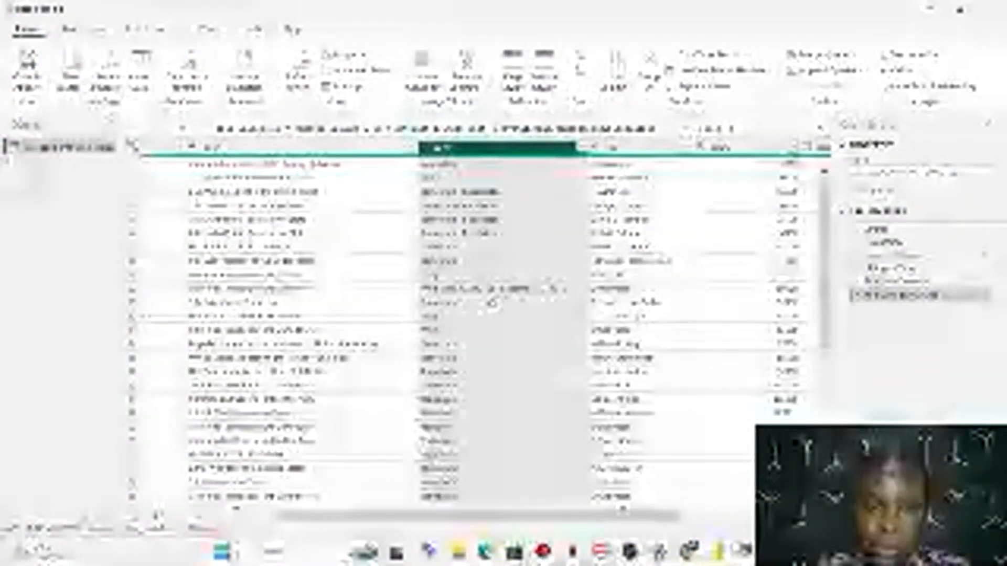
left_click(488, 292)
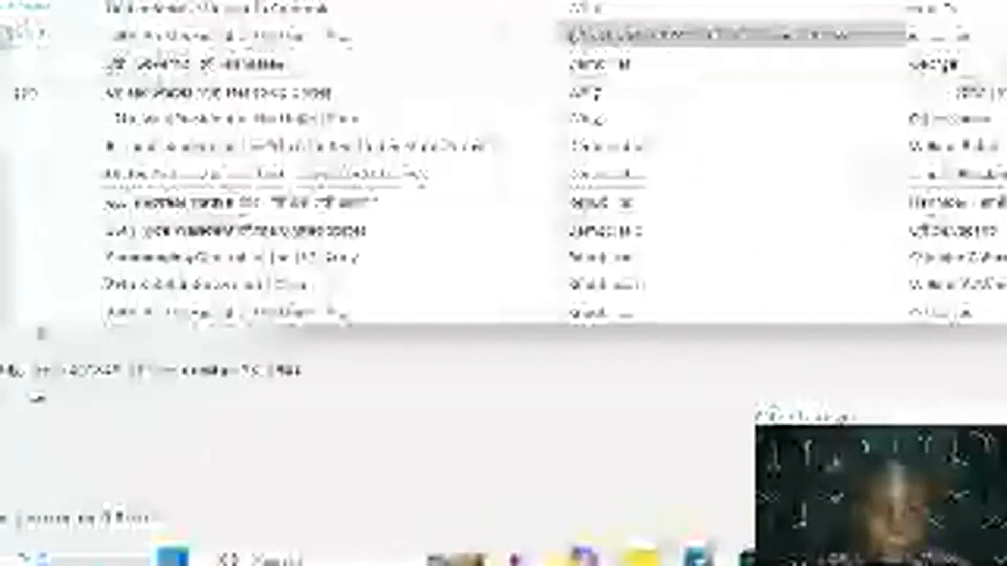
left_click_drag(89, 369, 396, 344)
key("ctrl+c")
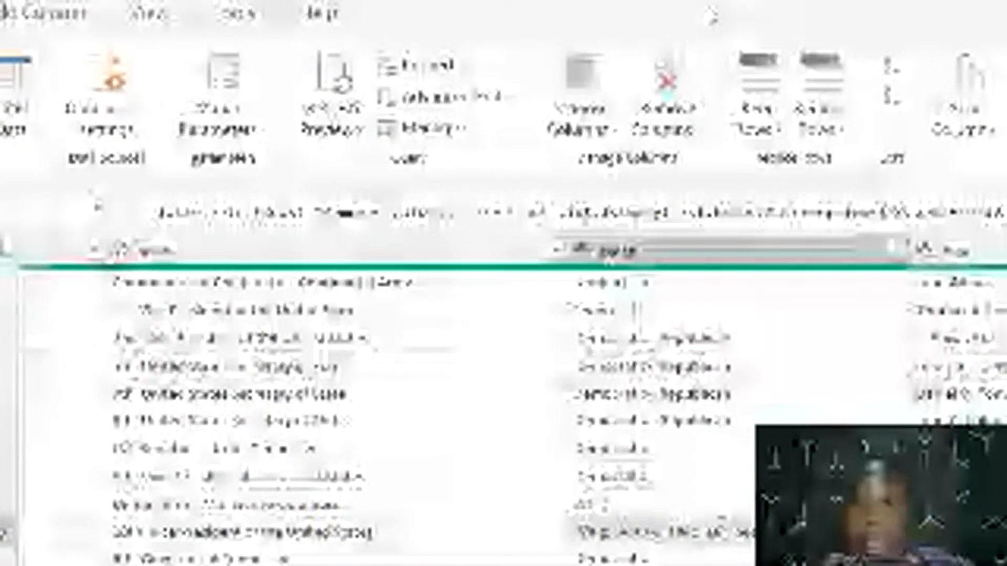
left_click(784, 254)
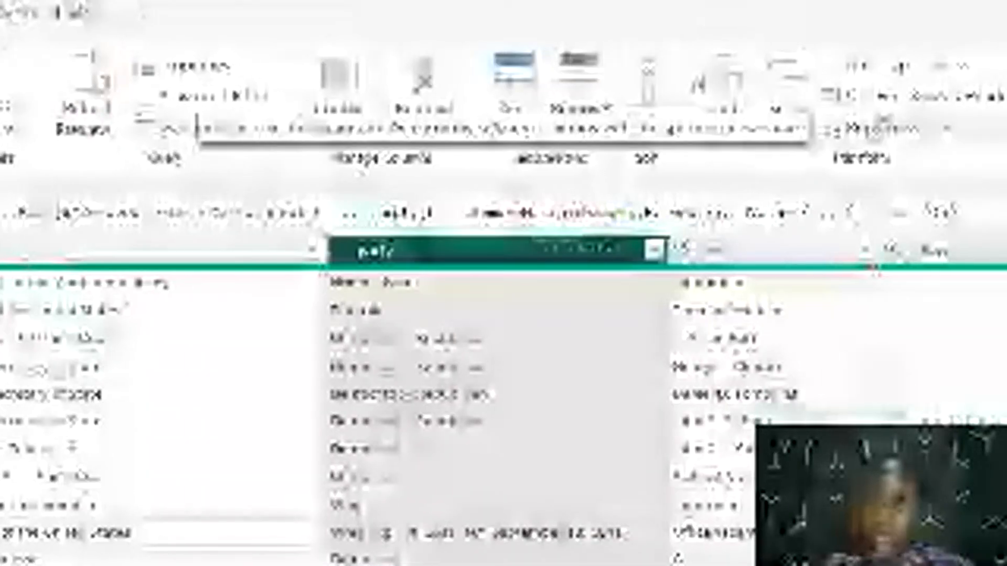
left_click(875, 134)
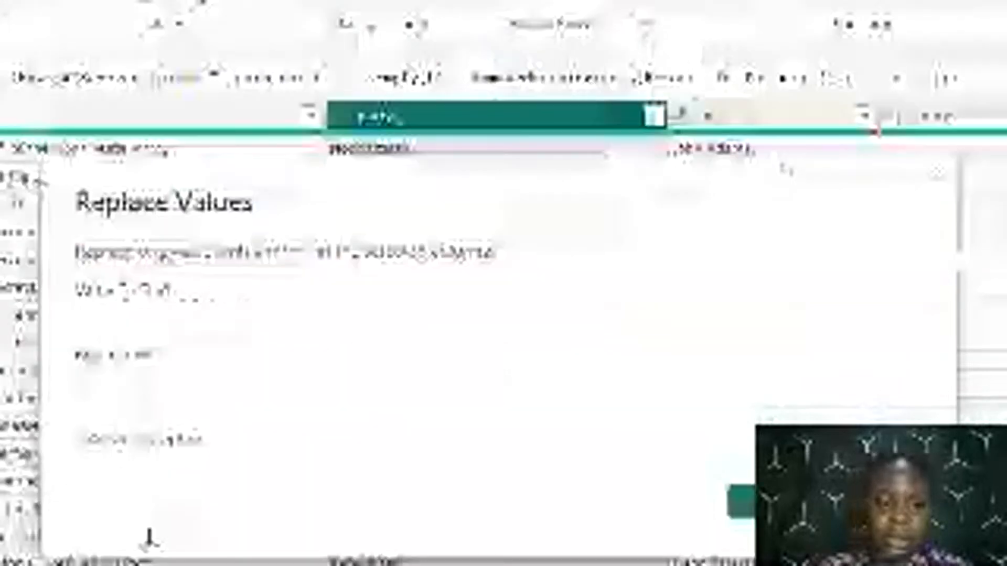
key("ctrl+v")
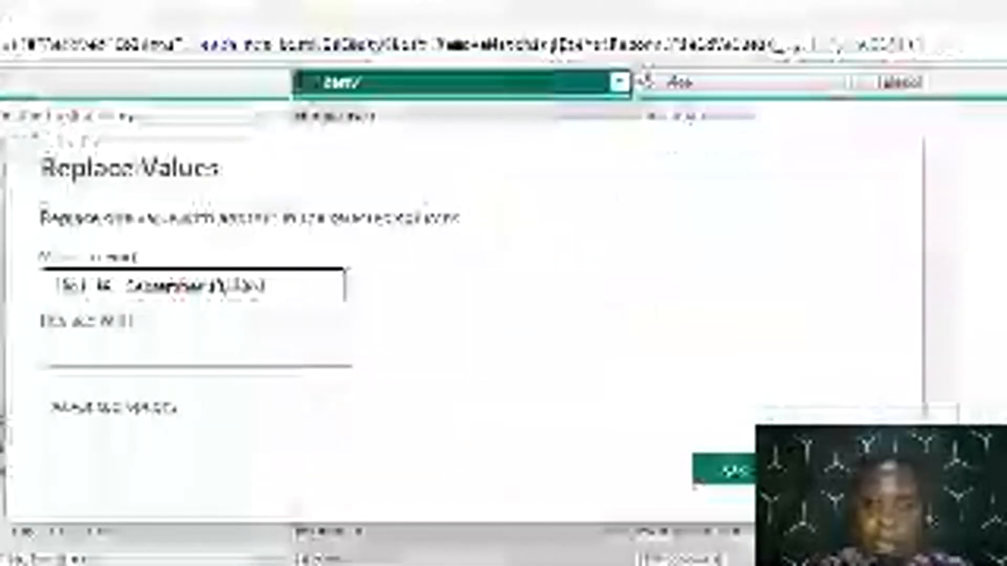
left_click(732, 470)
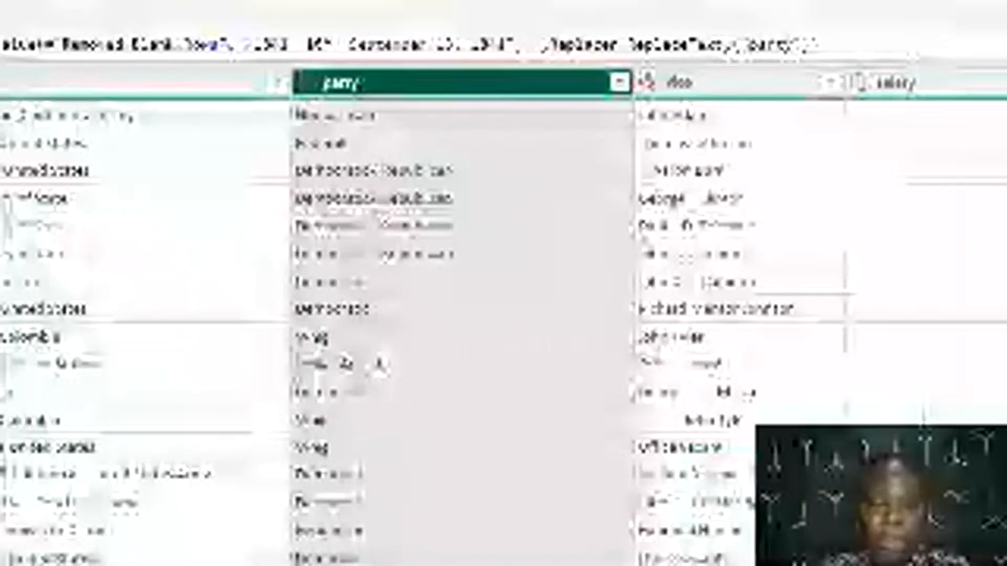
Examine the party column's distinct values and rows for inconsistent party names, keeping all values selected in the filter
scroll(503, 331, "down", 5)
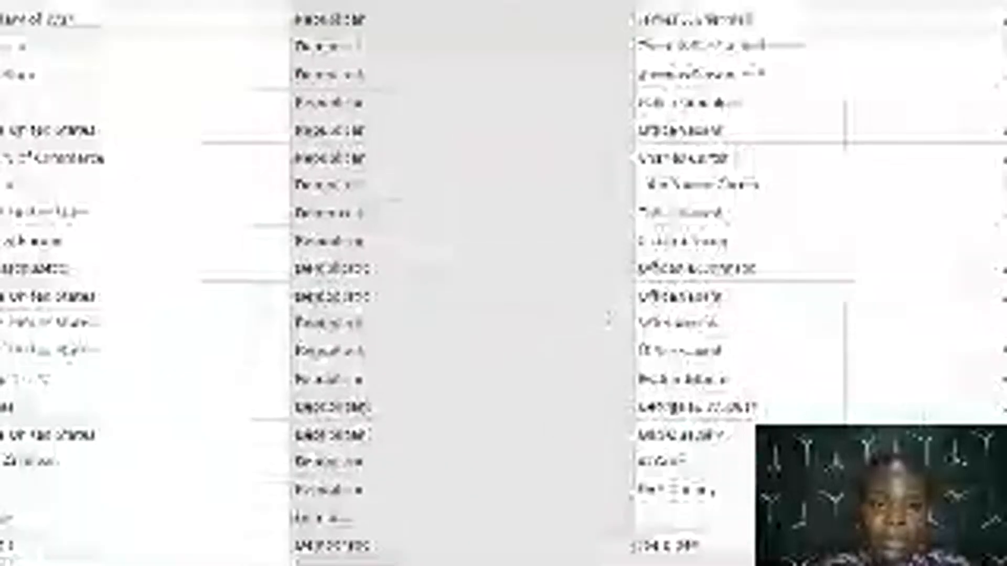
left_click(619, 113)
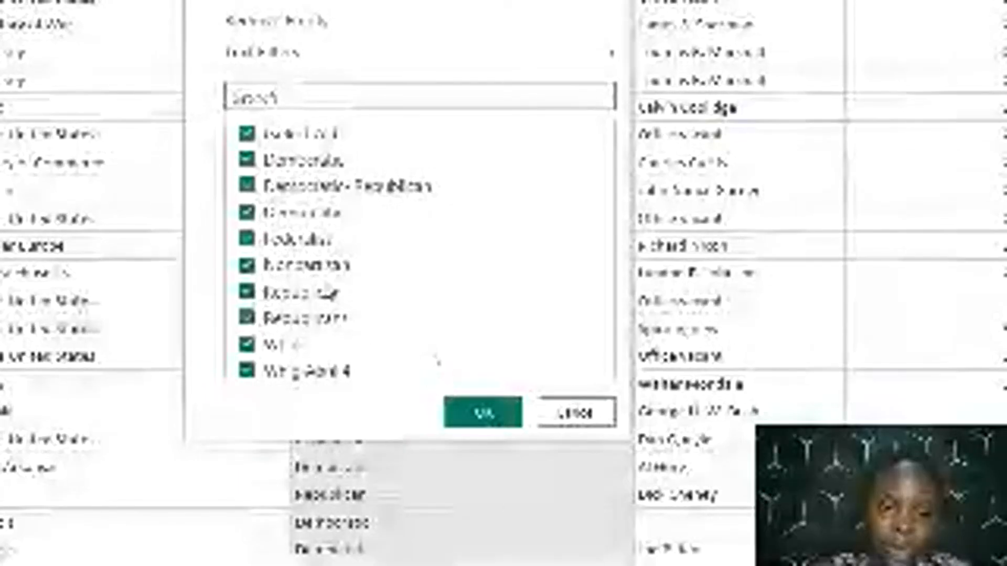
left_click(508, 418)
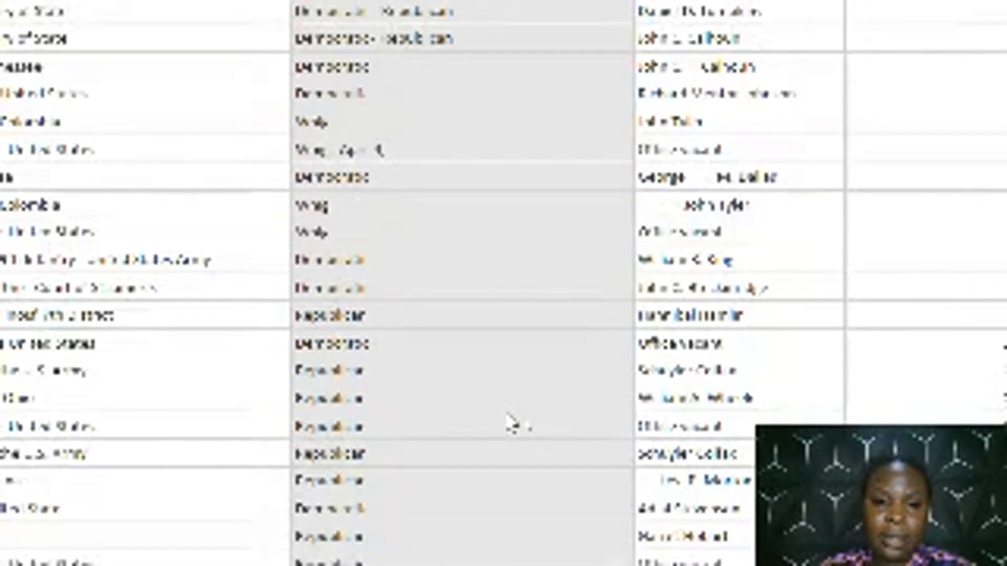
scroll(508, 423, "down", 15)
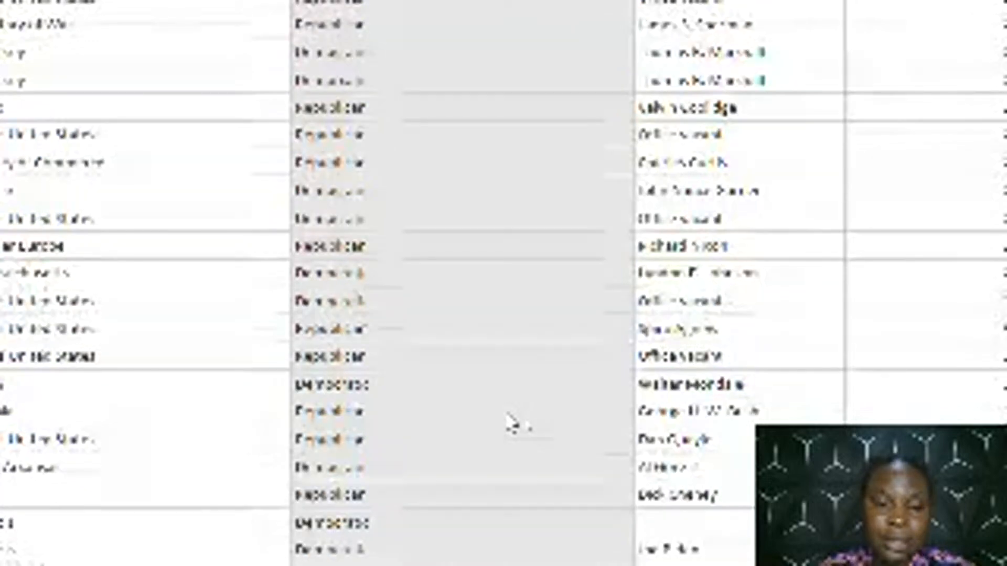
scroll(507, 415, "up", 6)
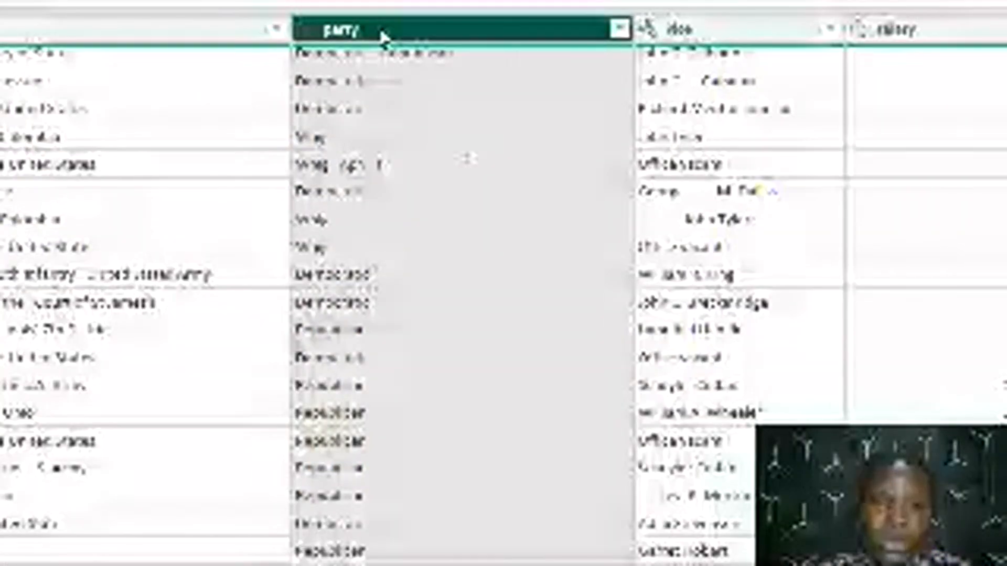
scroll(386, 383, "down", 2)
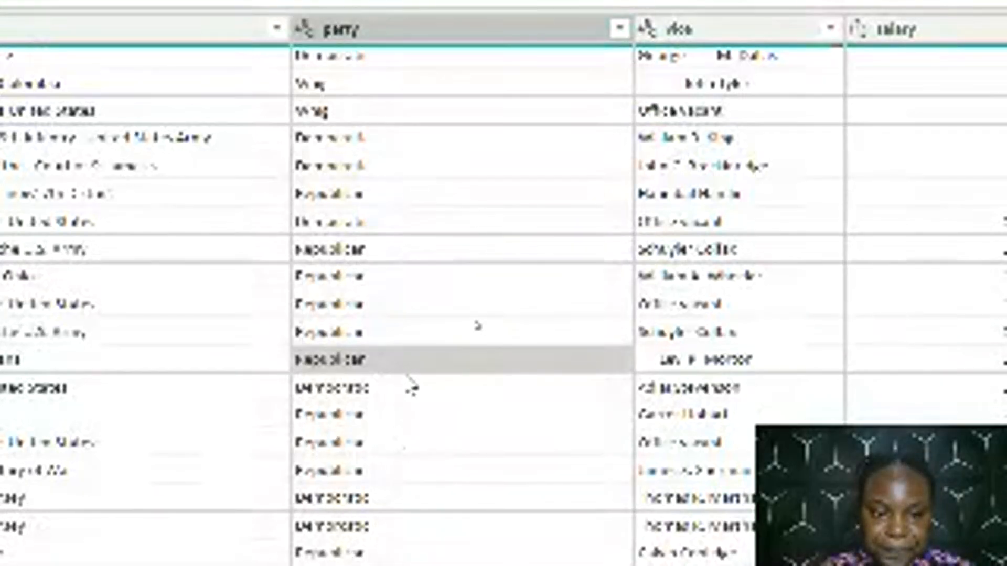
scroll(478, 326, "down", 1)
scroll(477, 325, "down", 3)
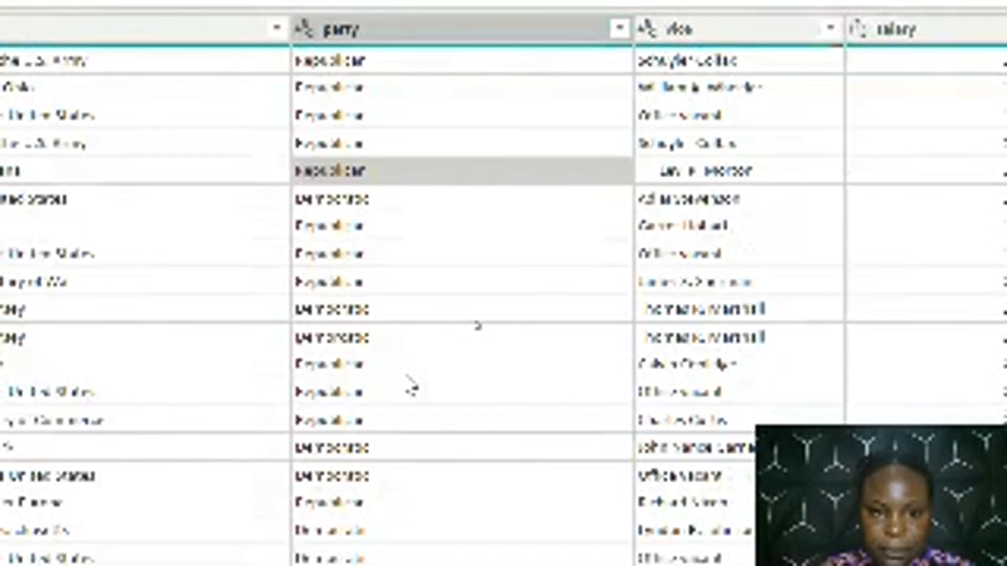
scroll(478, 326, "down", 5)
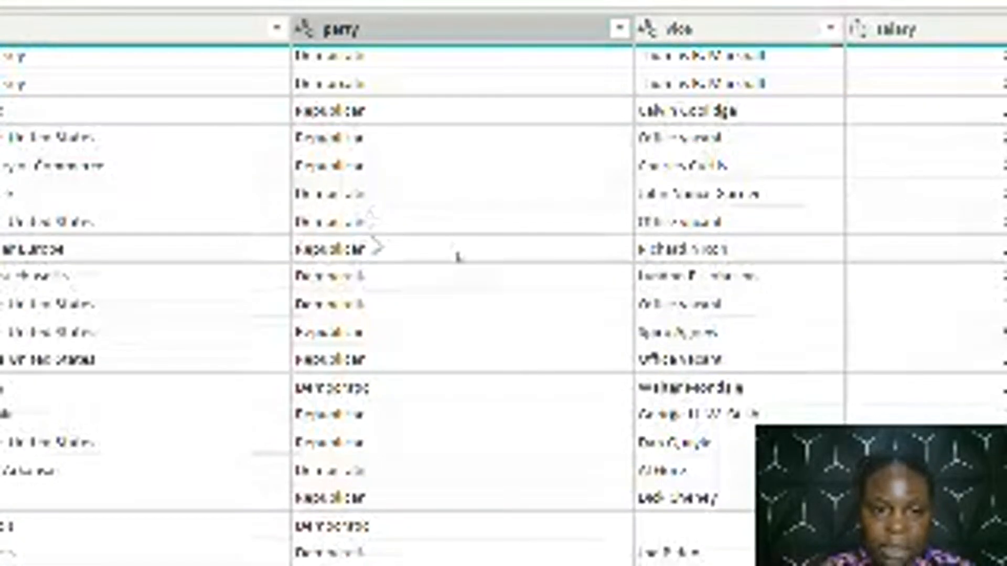
scroll(458, 257, "up", 5)
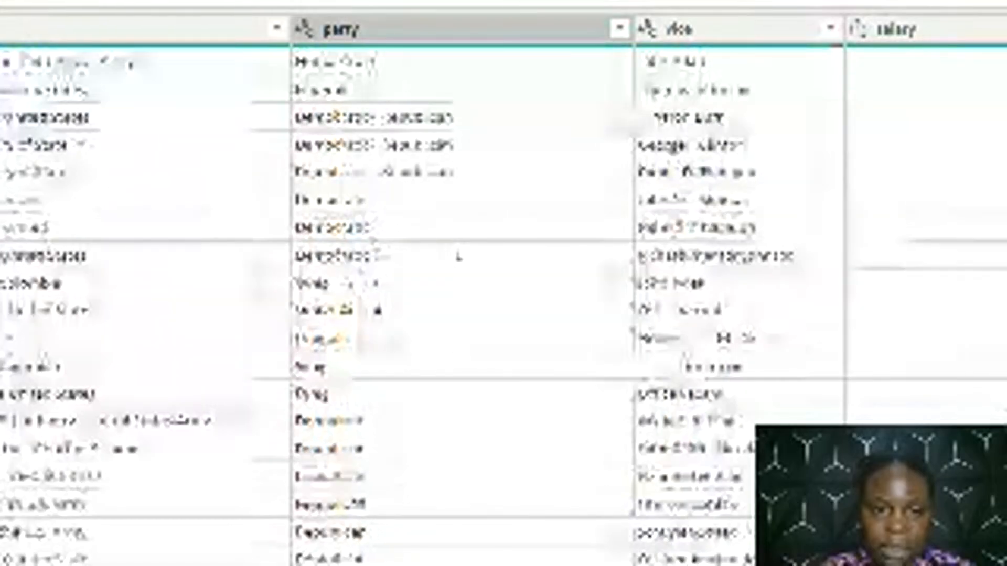
scroll(371, 292, "down", 5)
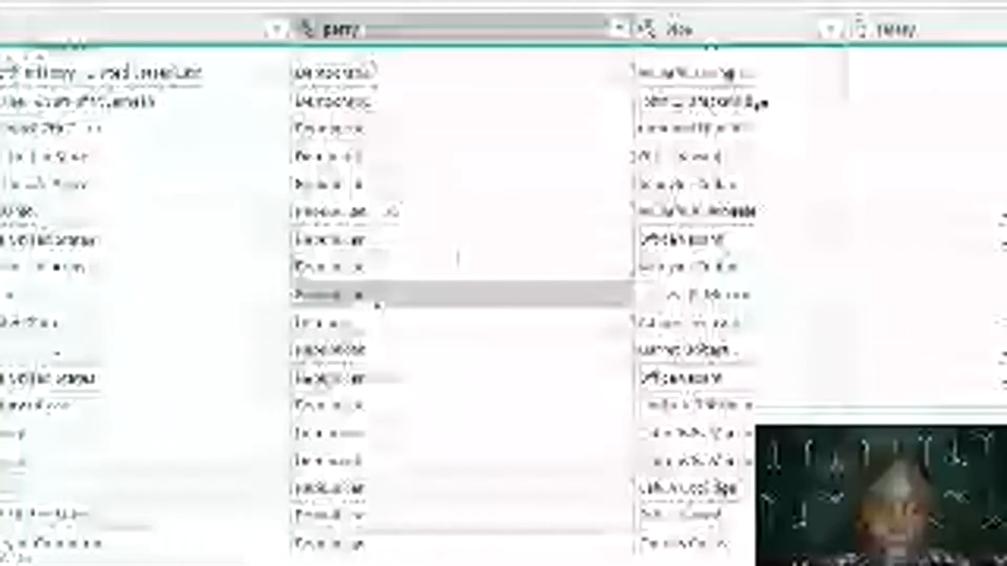
Replace the value Republicans with Republican in the party column
left_click(375, 359)
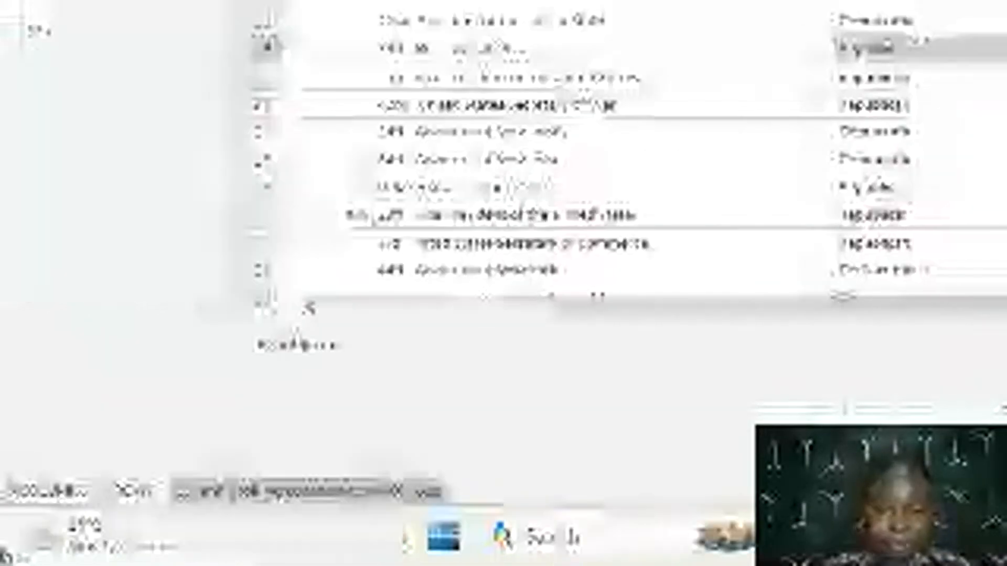
left_click_drag(344, 351, 261, 371)
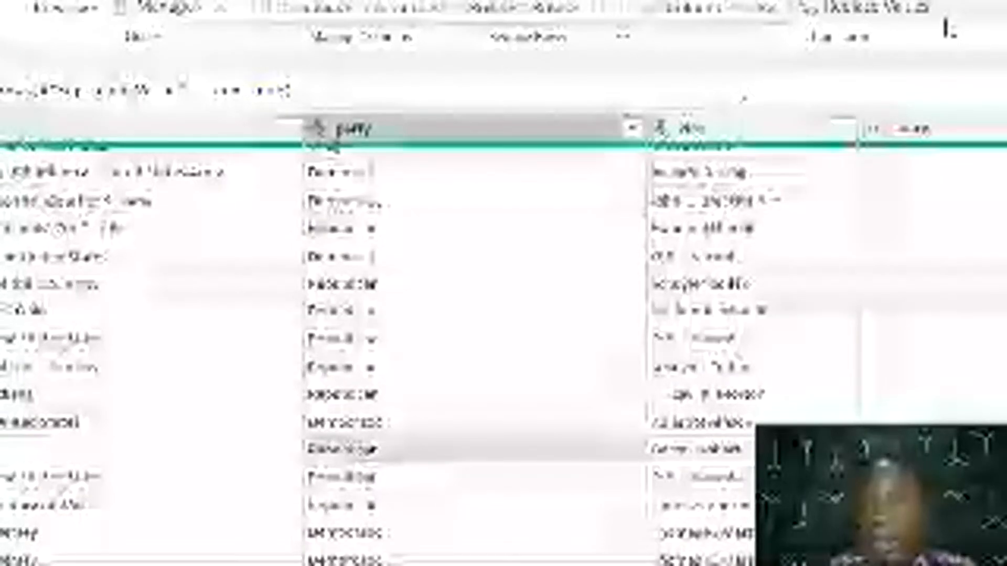
left_click(530, 131)
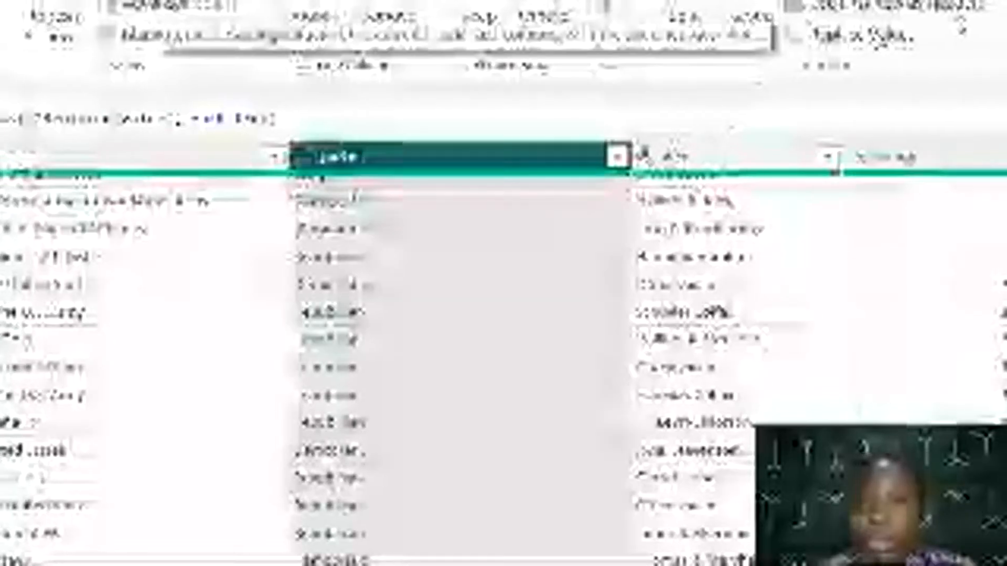
left_click(878, 41)
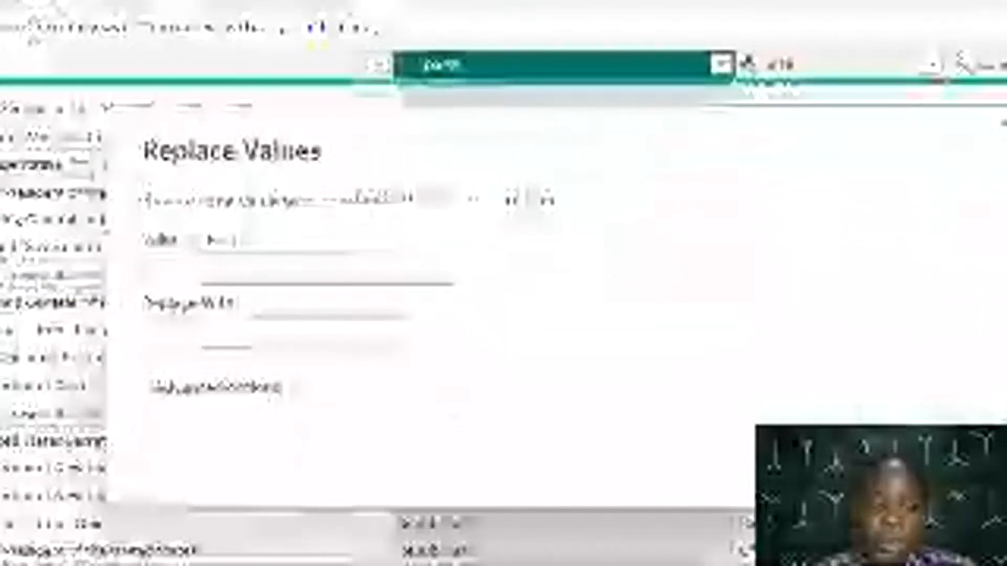
left_click(351, 267)
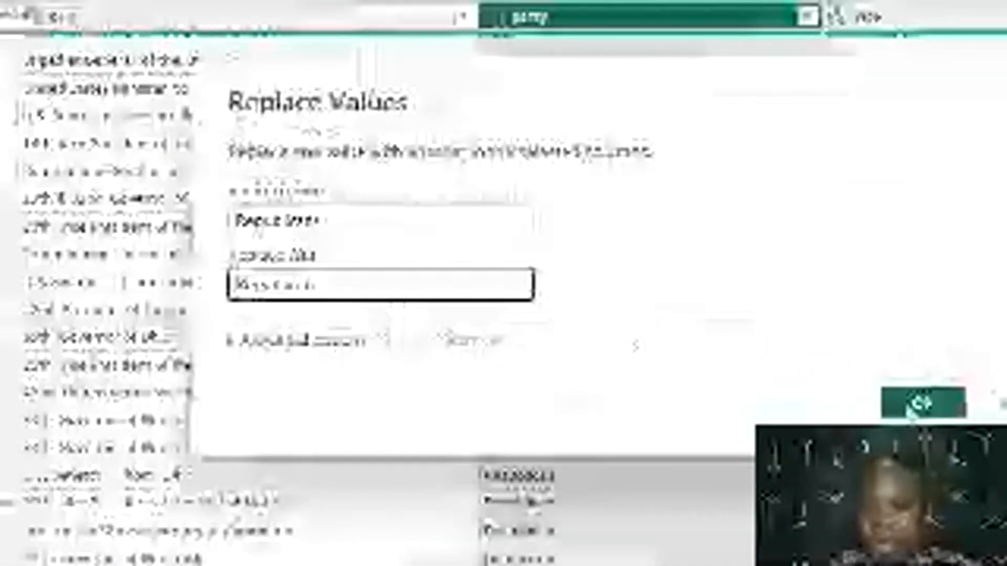
left_click(913, 409)
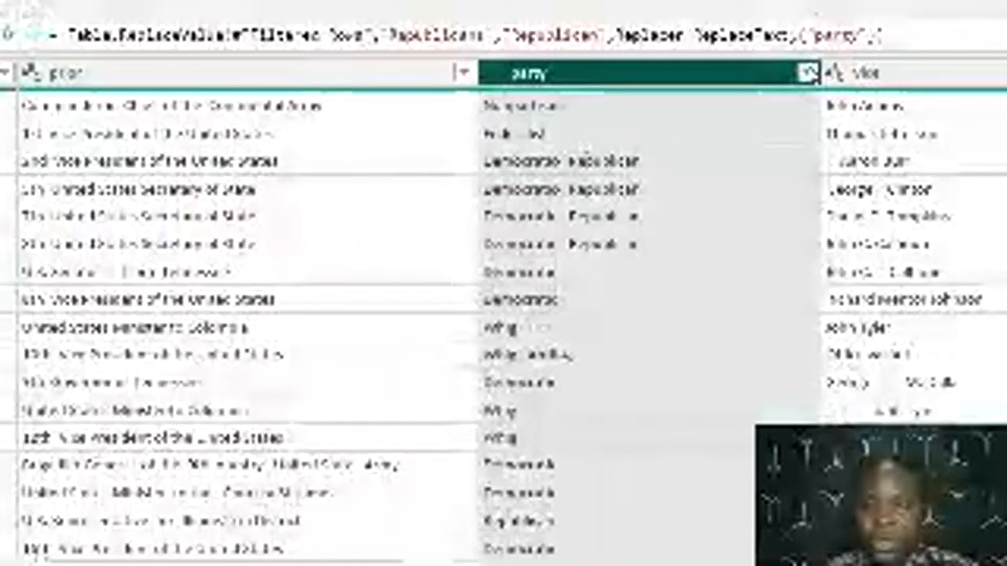
Check the party column's distinct values, keeping all of them, and replace the stray text April 4 with nothing
left_click(807, 73)
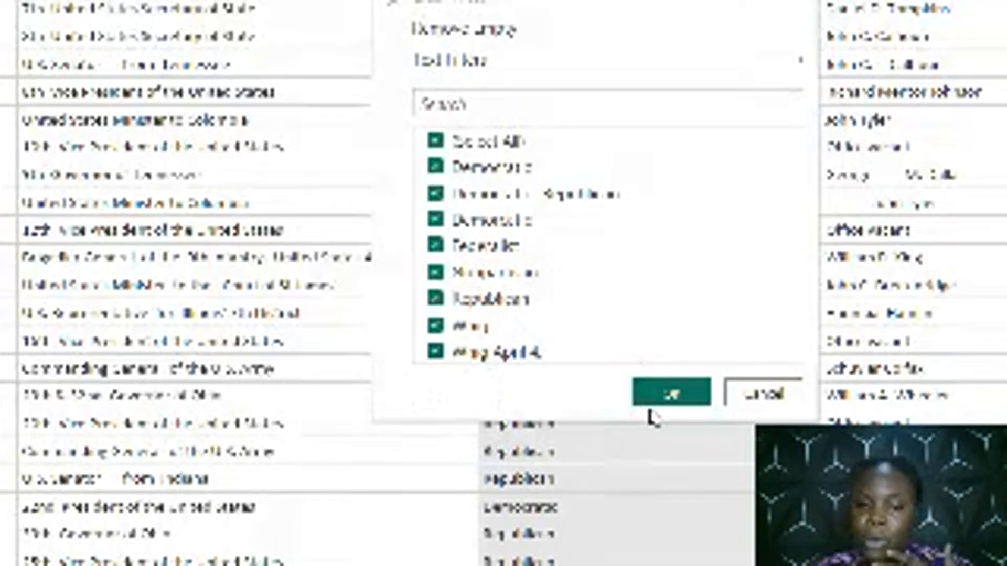
left_click(666, 401)
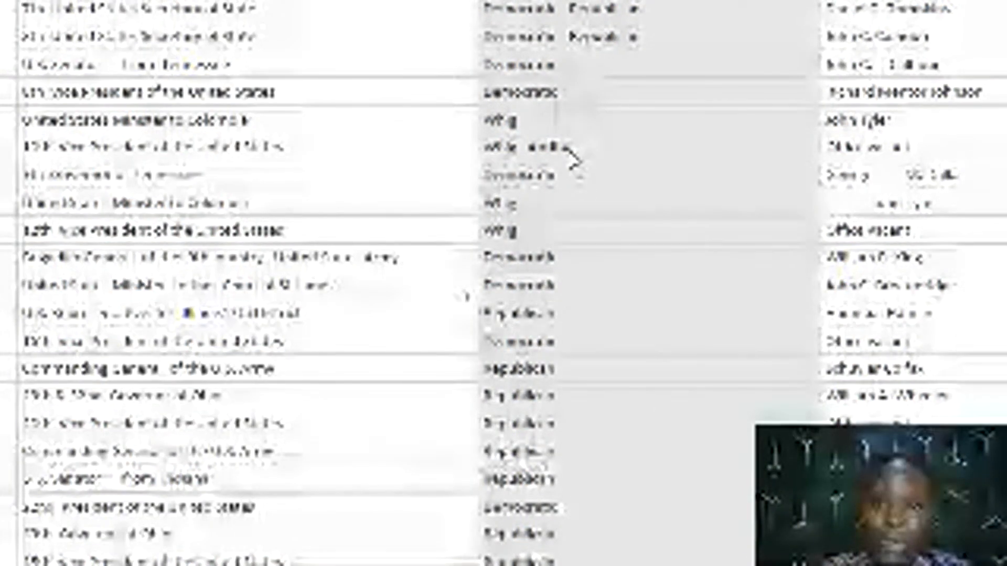
left_click(573, 154)
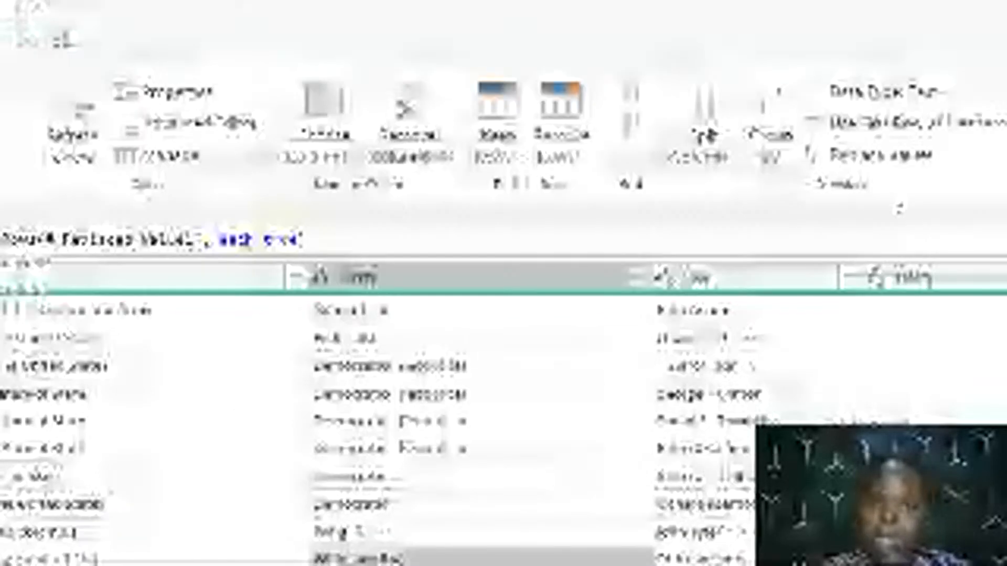
left_click(576, 281)
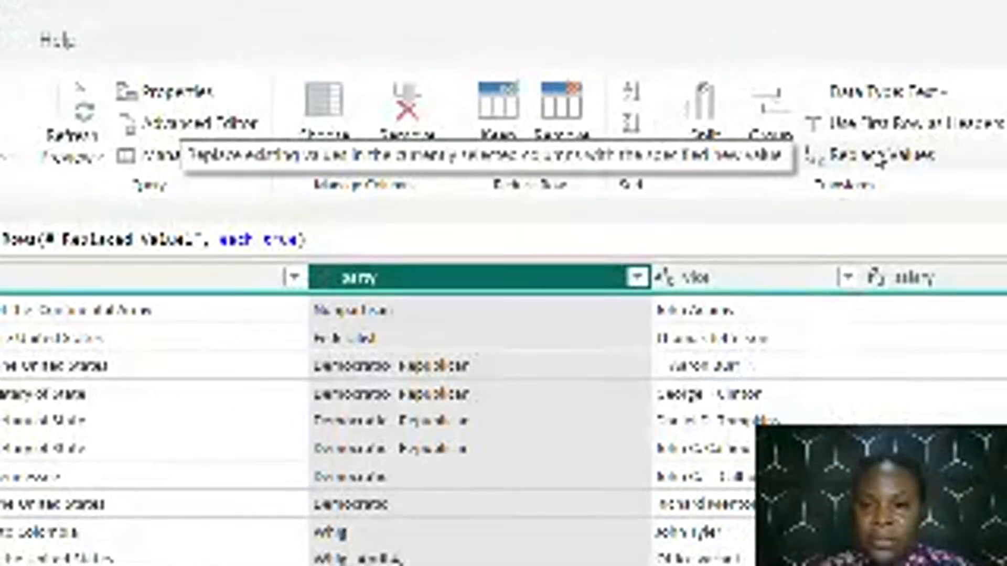
left_click(881, 157)
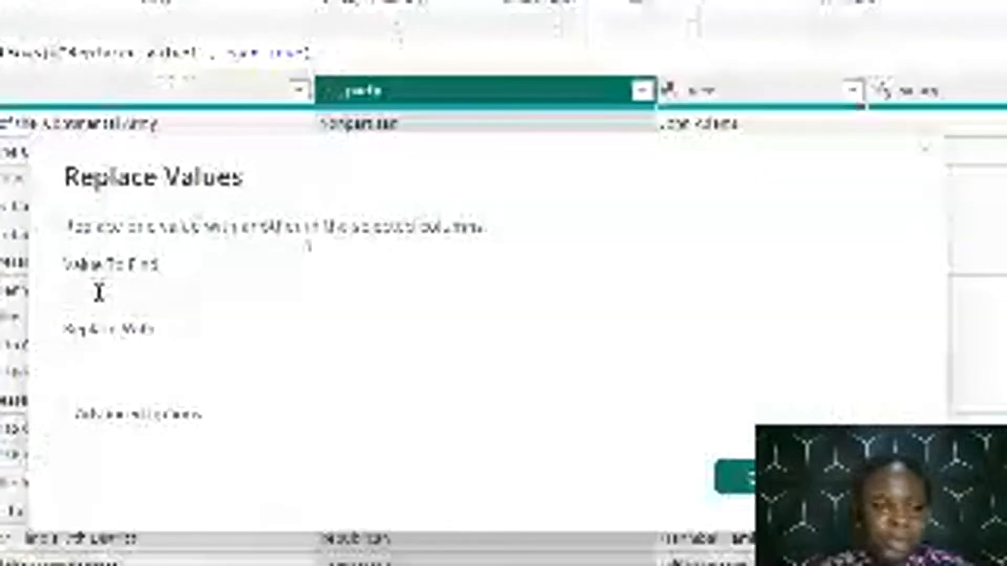
left_click(99, 290)
type("A")
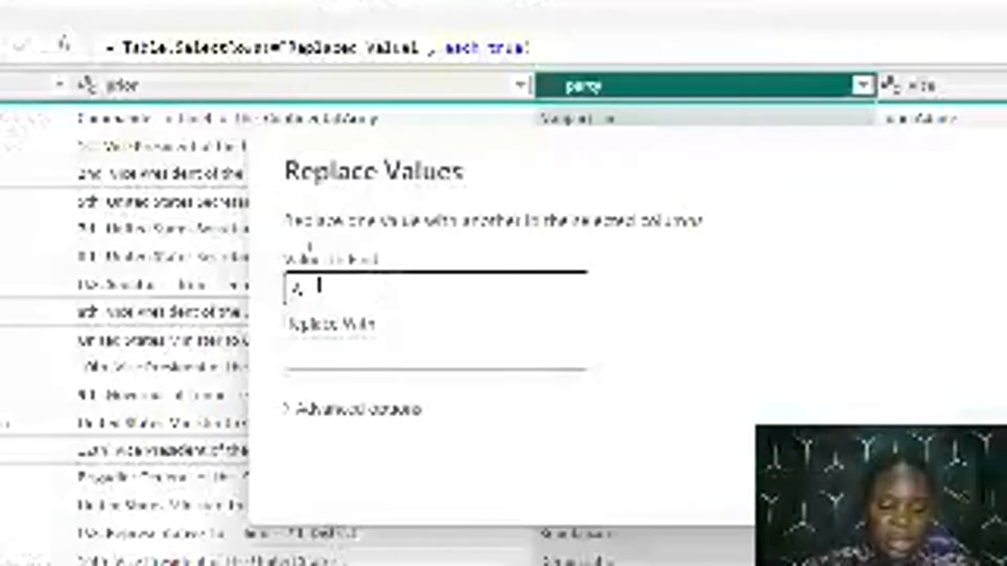
type("pril 4")
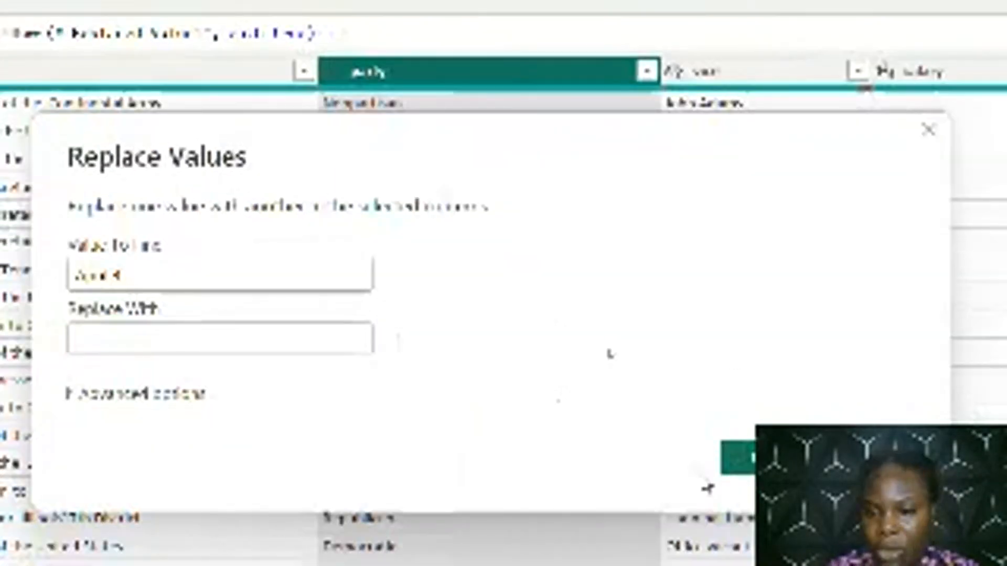
left_click(734, 460)
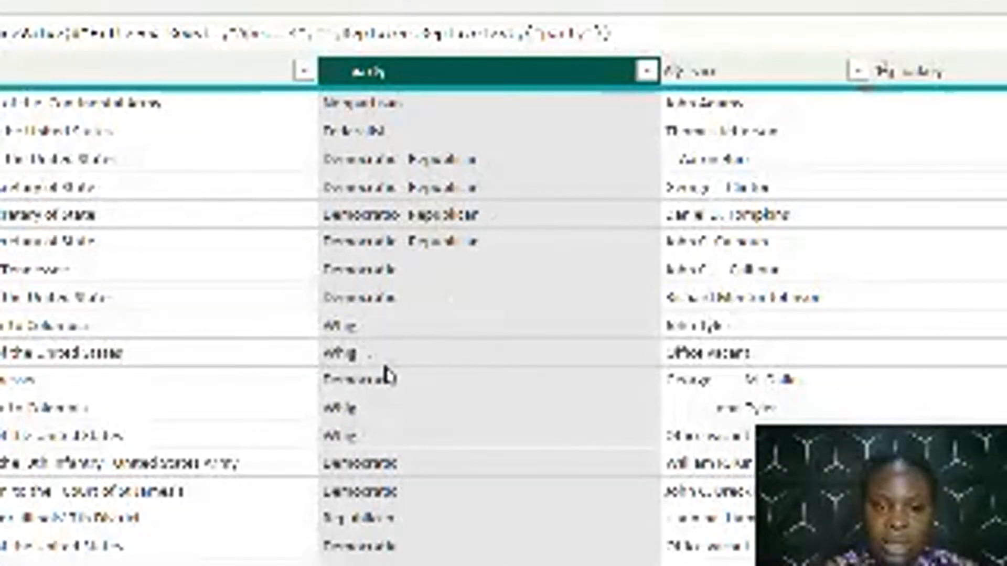
Replace the stray punctuation mark left after Whig in the party column with nothing
left_click(555, 72)
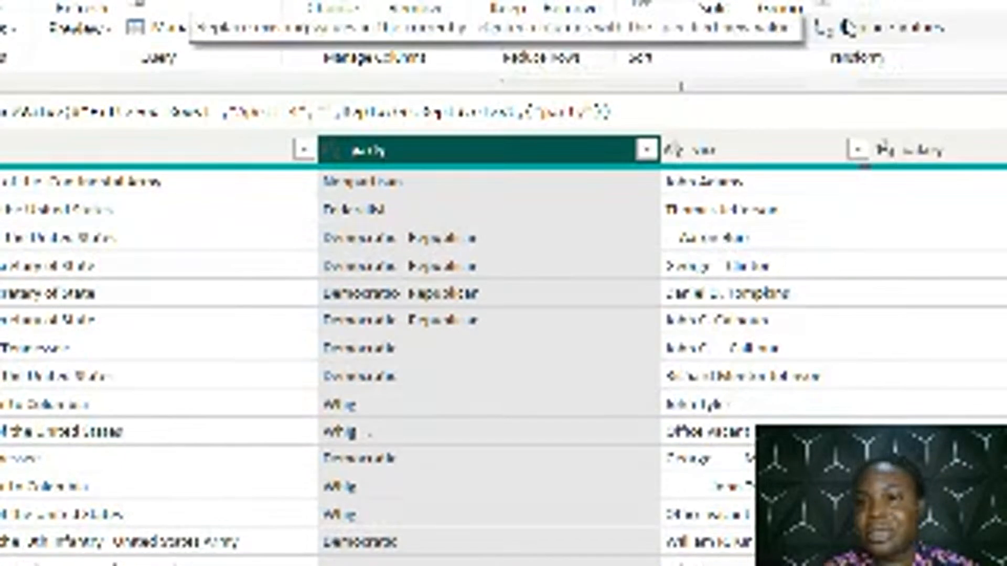
left_click(848, 27)
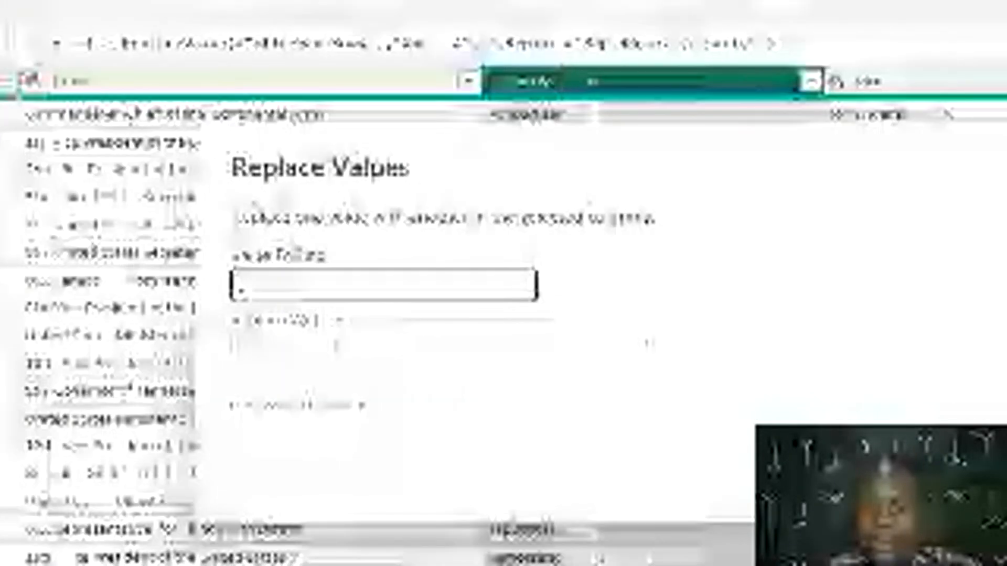
key("Return")
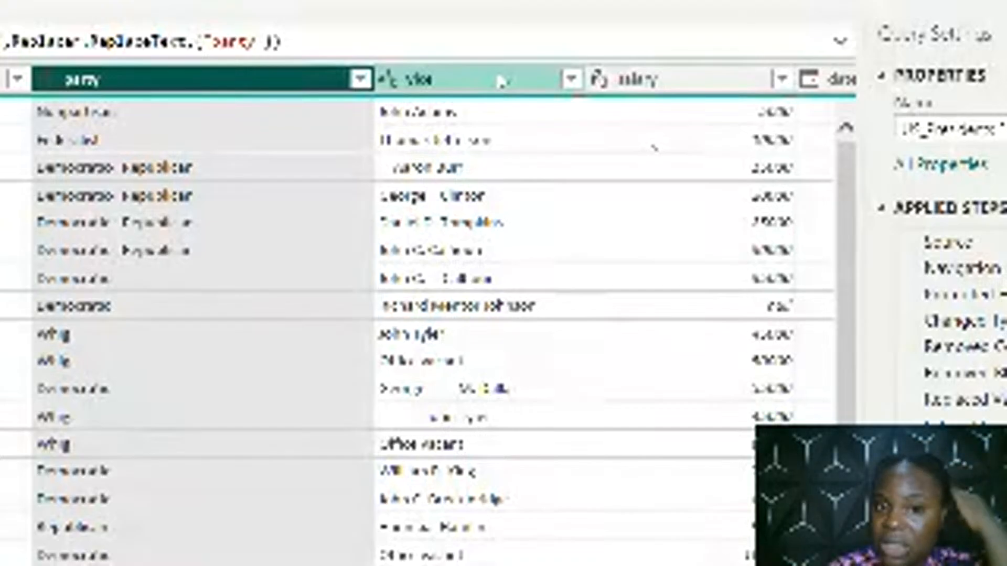
Trim the extra spaces from the vice column's text and capitalize each word
left_click(499, 78)
right_click(497, 73)
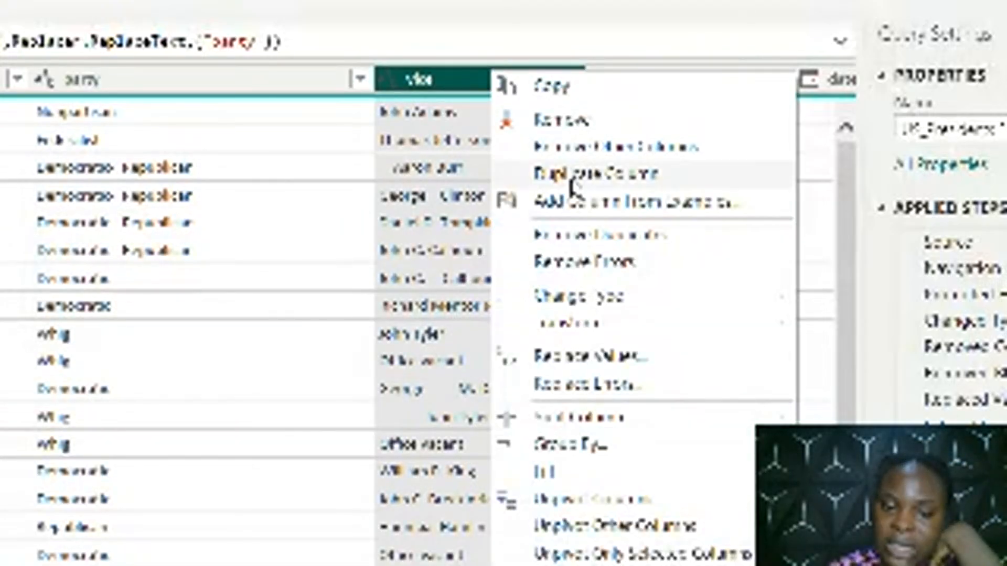
mouse_move(606, 333)
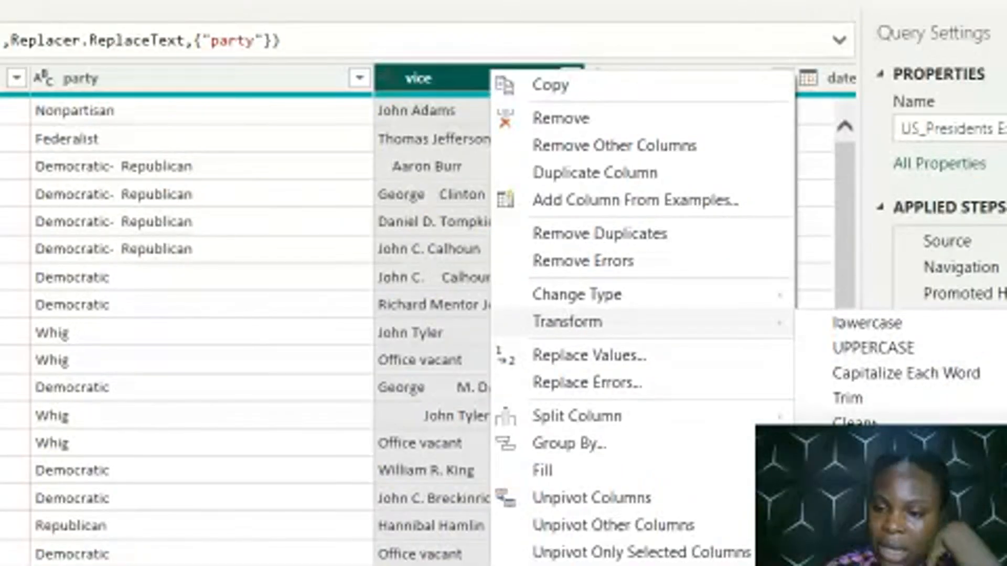
left_click(871, 399)
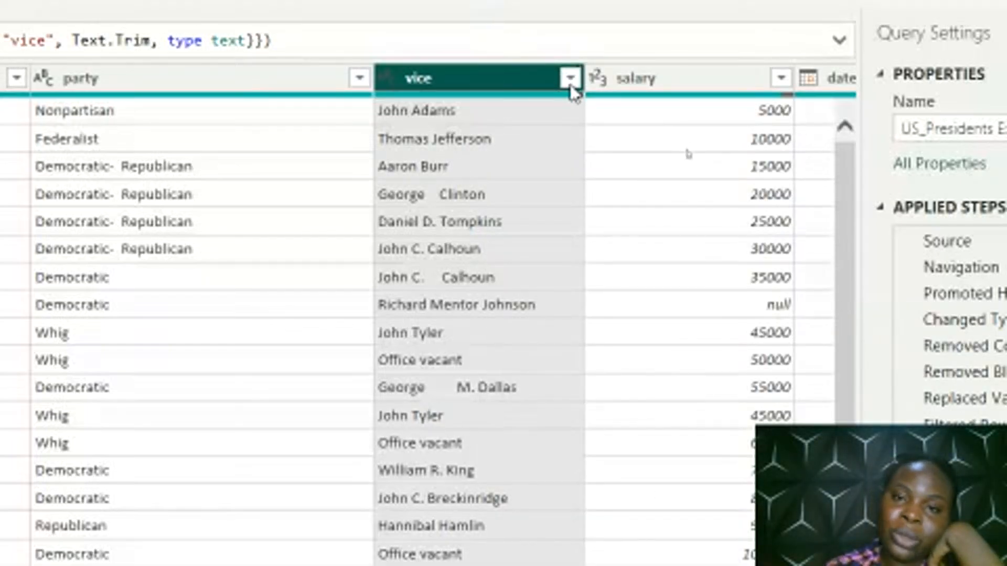
right_click(501, 76)
mouse_move(610, 330)
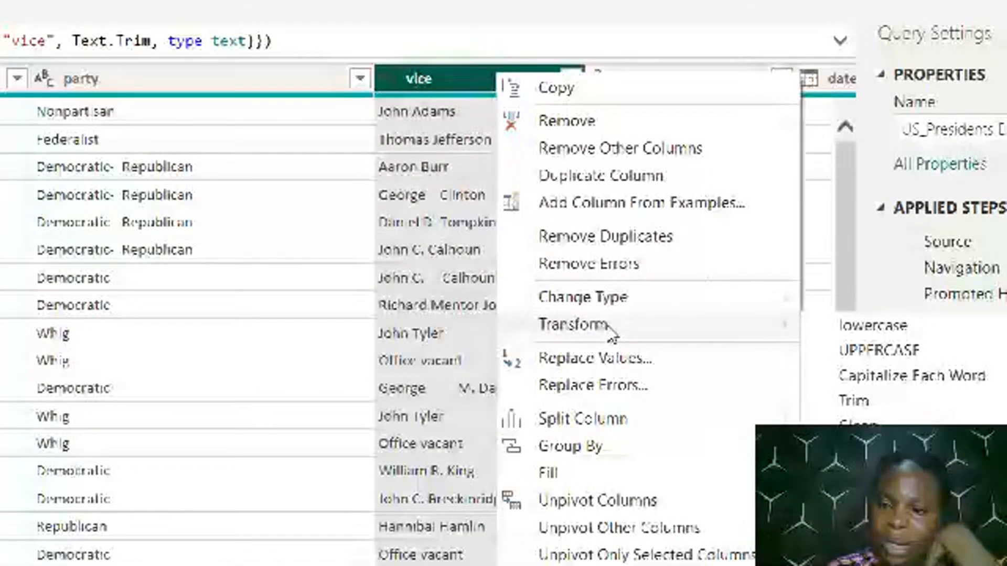
left_click(910, 377)
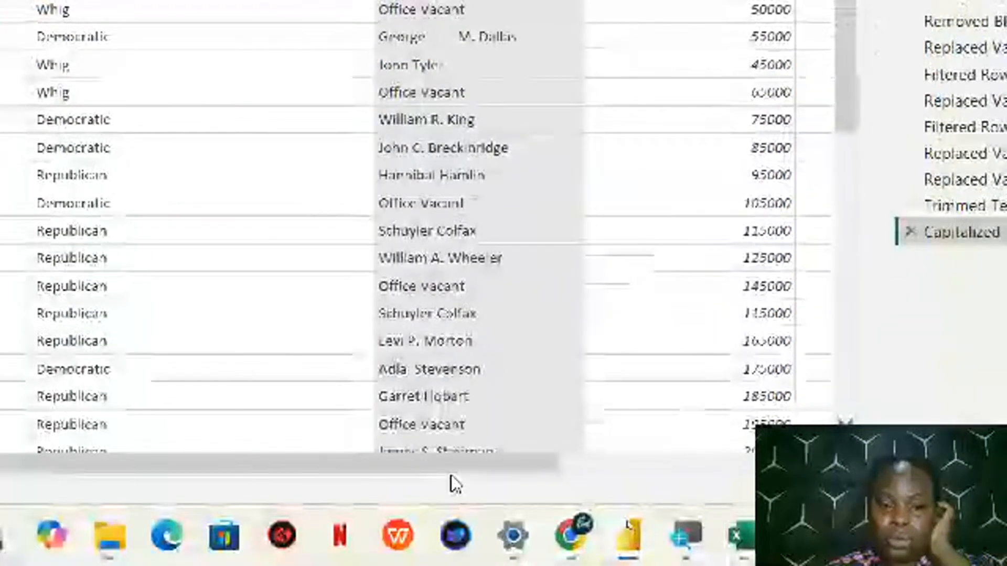
Replace the null values in the salary column with 0
left_click_drag(450, 464, 627, 481)
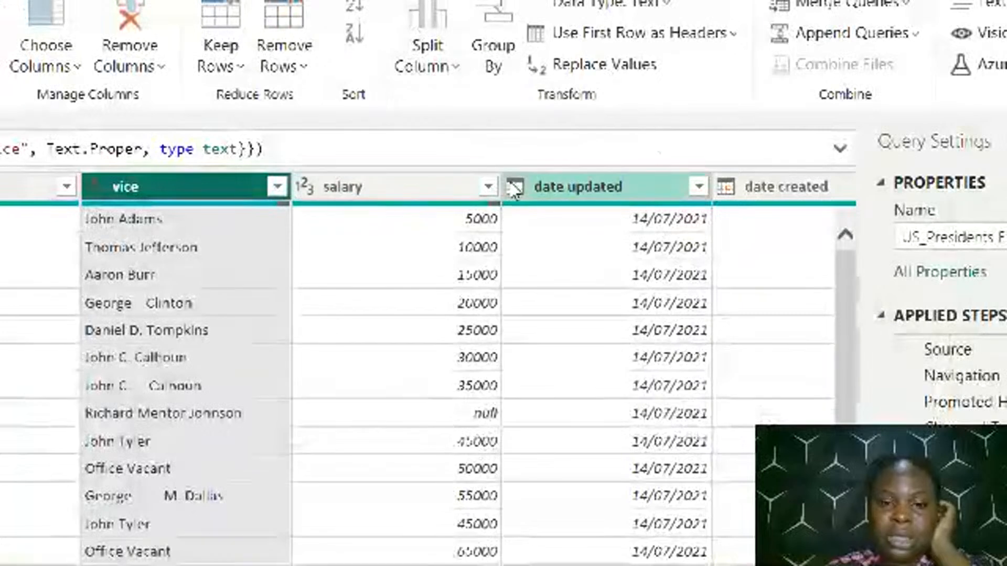
left_click(484, 193)
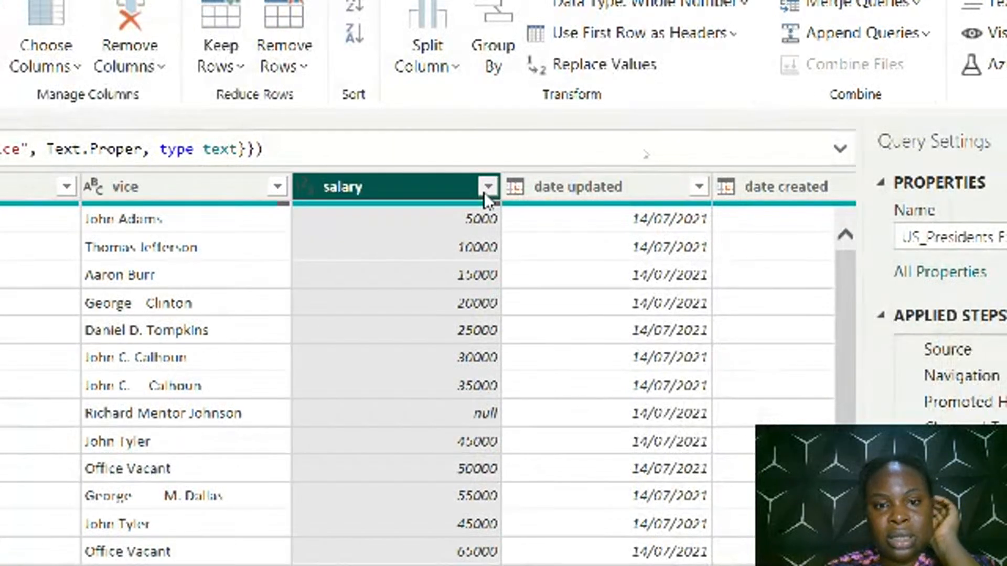
left_click(629, 67)
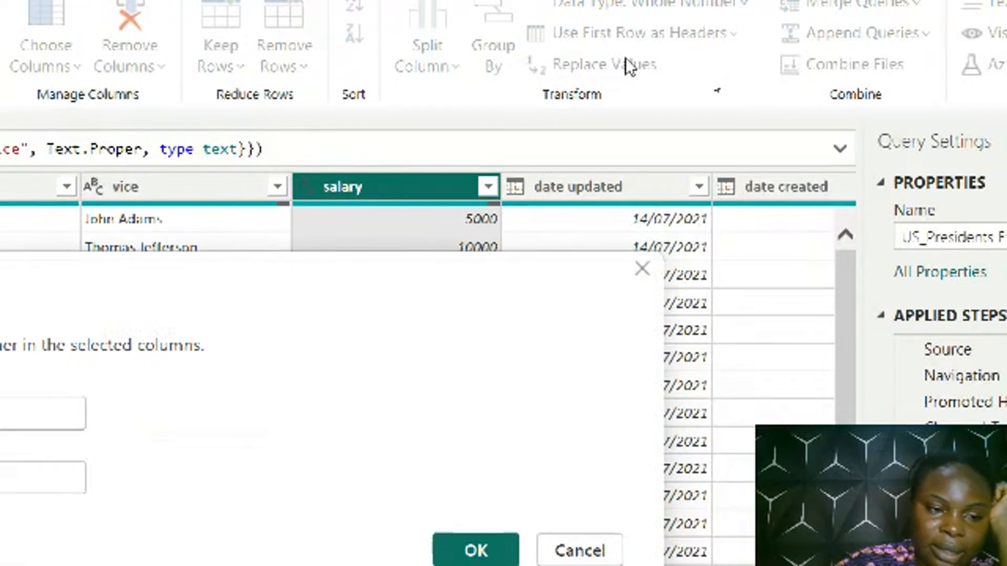
left_click(147, 412)
type("null")
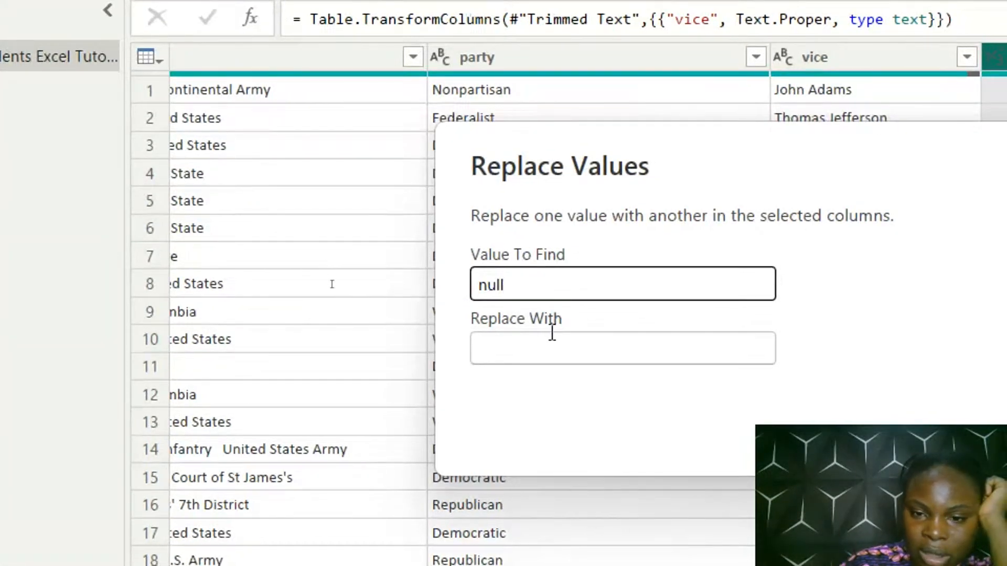
left_click(554, 343)
type("0")
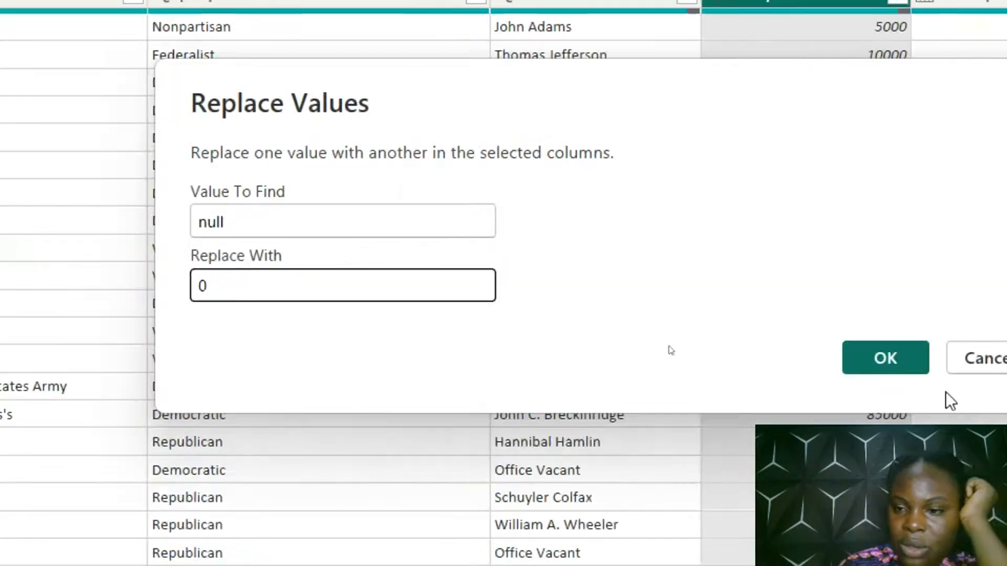
left_click(883, 364)
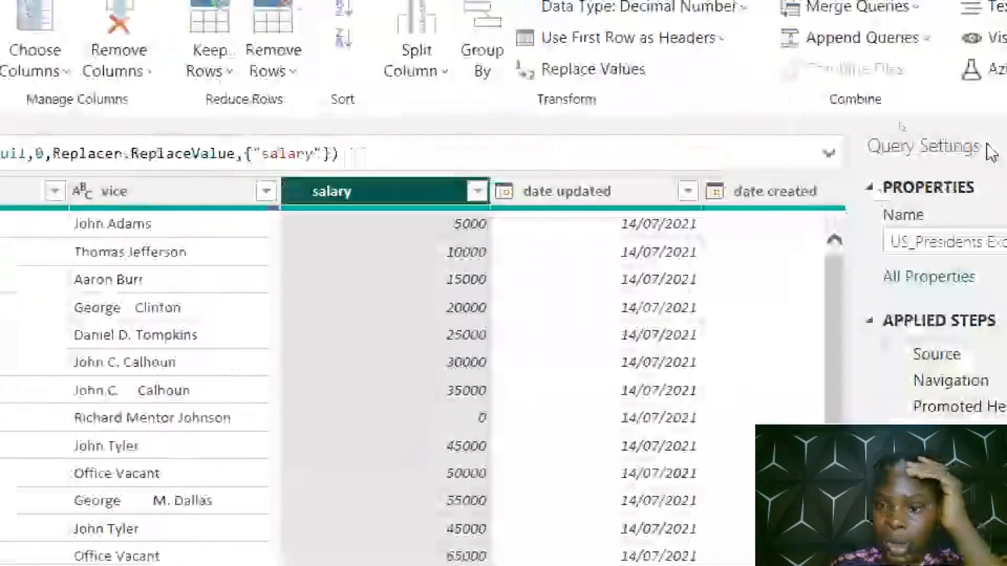
Check the distinct values of the date updated and date created columns, keeping all values selected in both filters
left_click(686, 194)
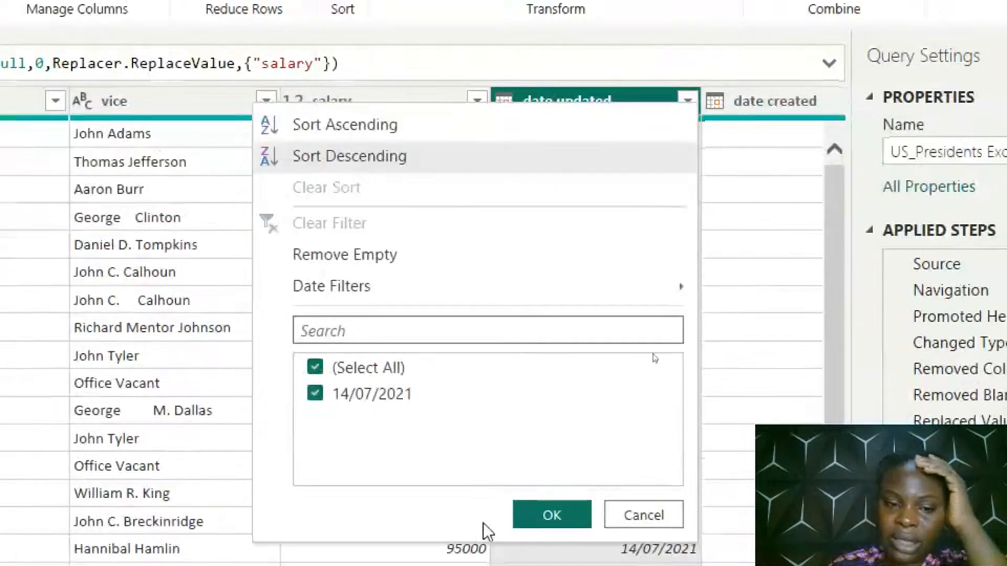
left_click(533, 514)
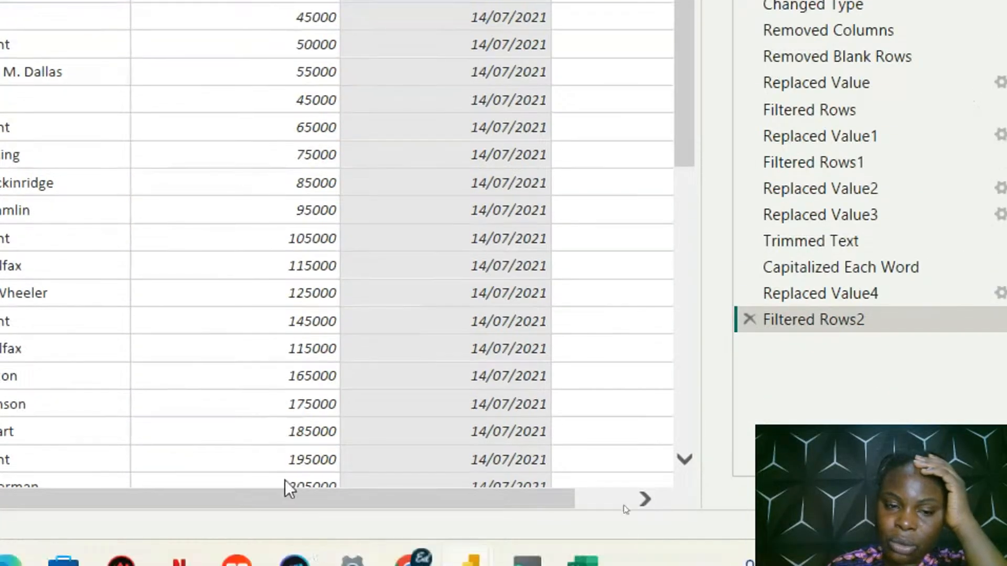
left_click_drag(288, 496, 525, 493)
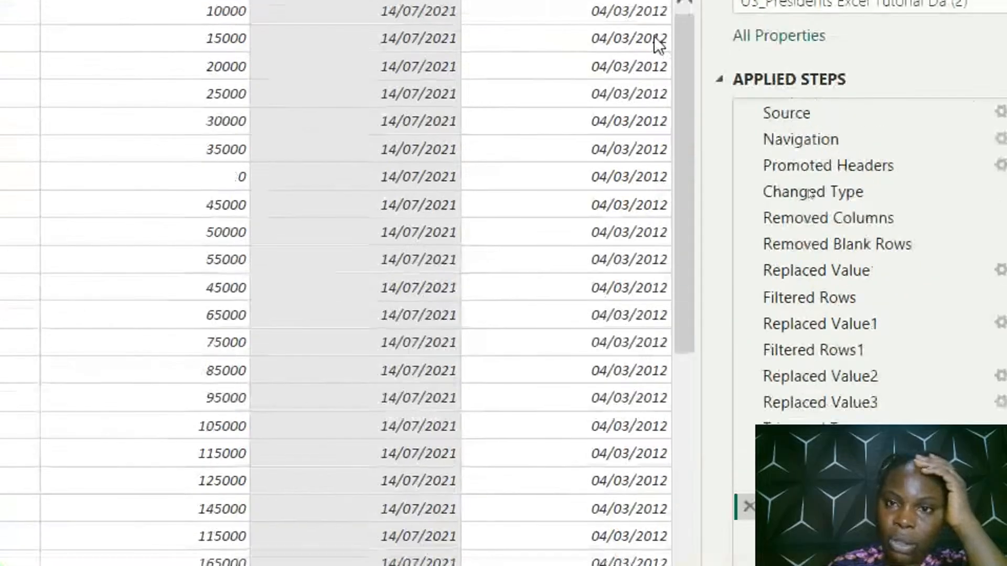
left_click(657, 145)
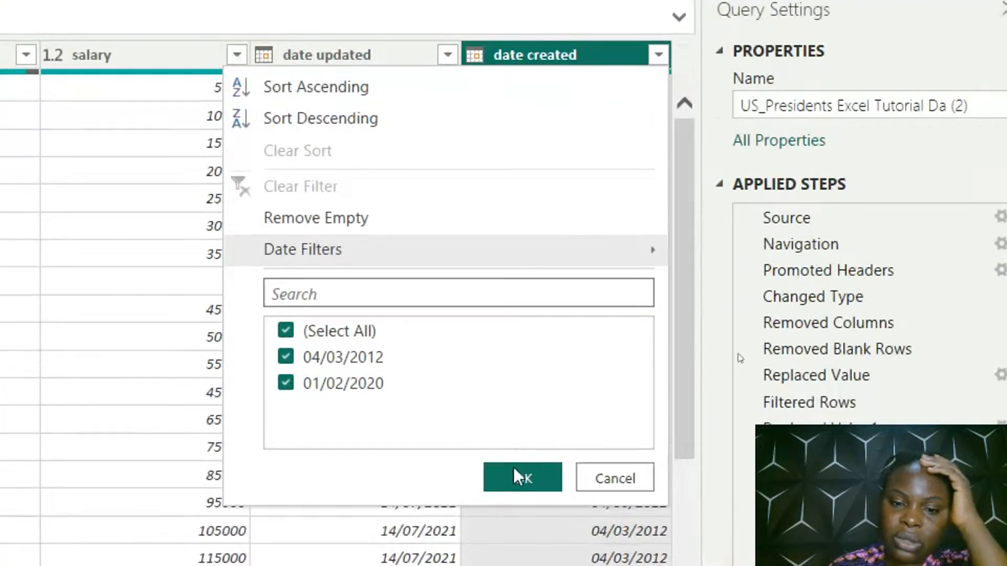
left_click(515, 543)
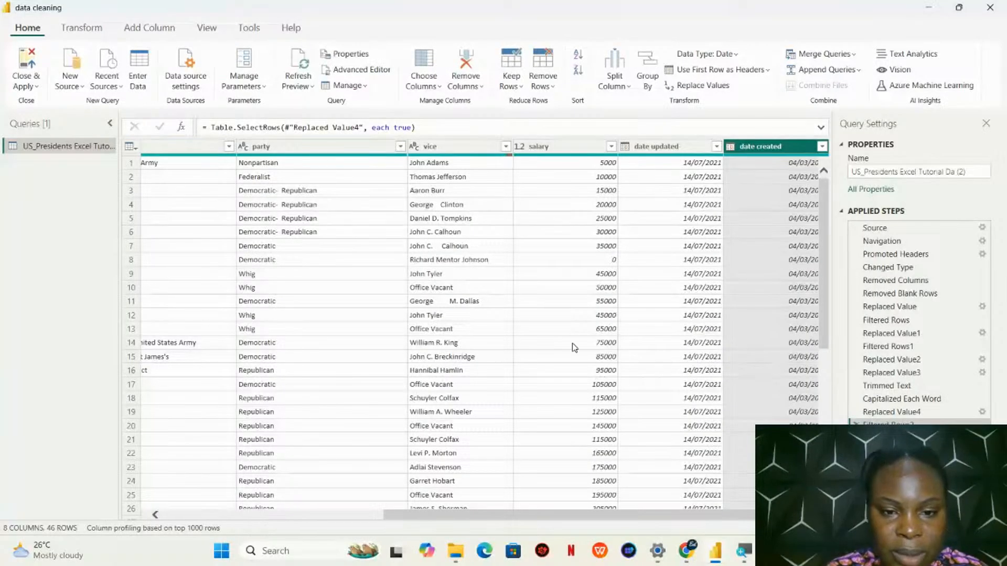
Trim the extra spaces from the president column's text and capitalize each word
left_click_drag(629, 518, 358, 521)
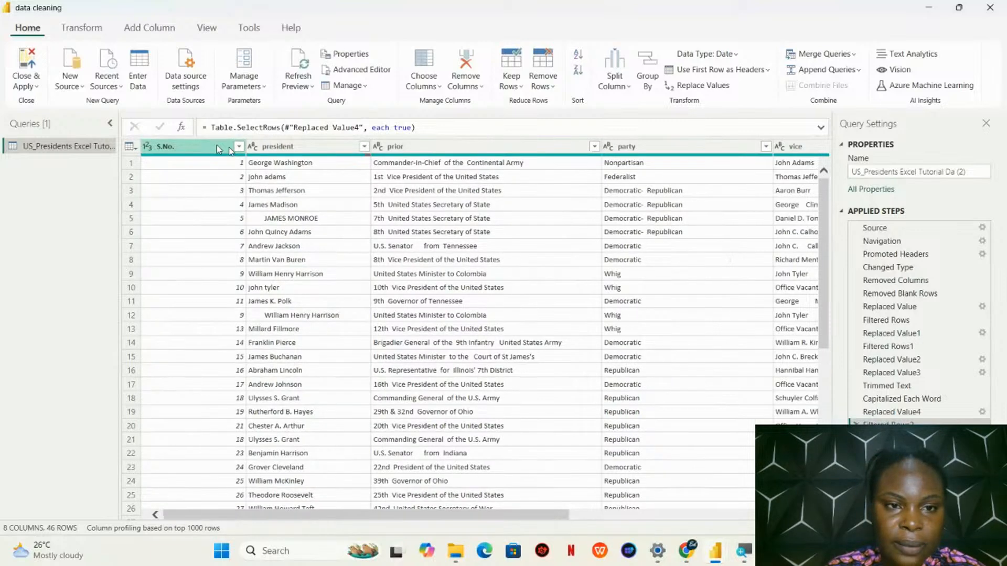
left_click(288, 149)
right_click(287, 152)
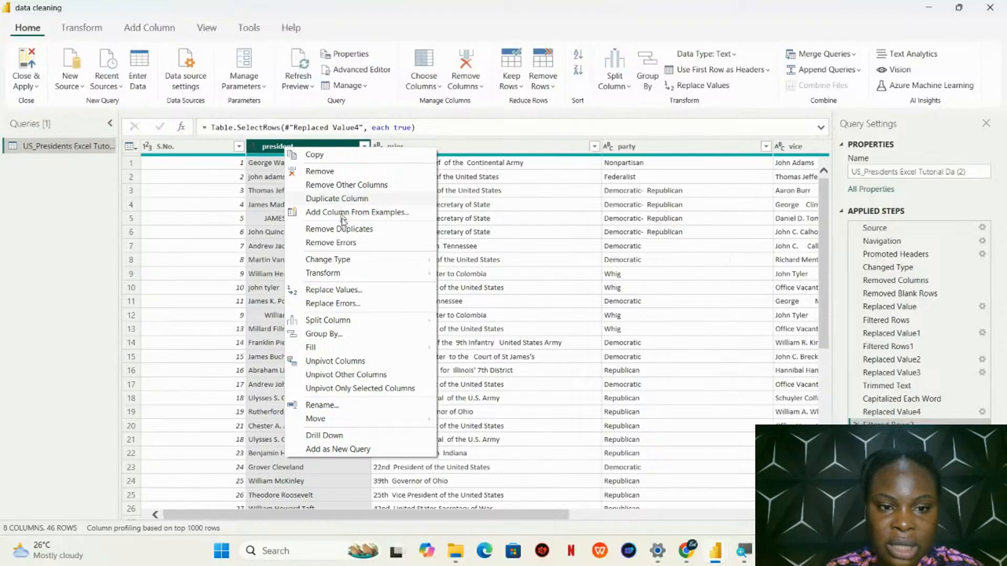
mouse_move(350, 277)
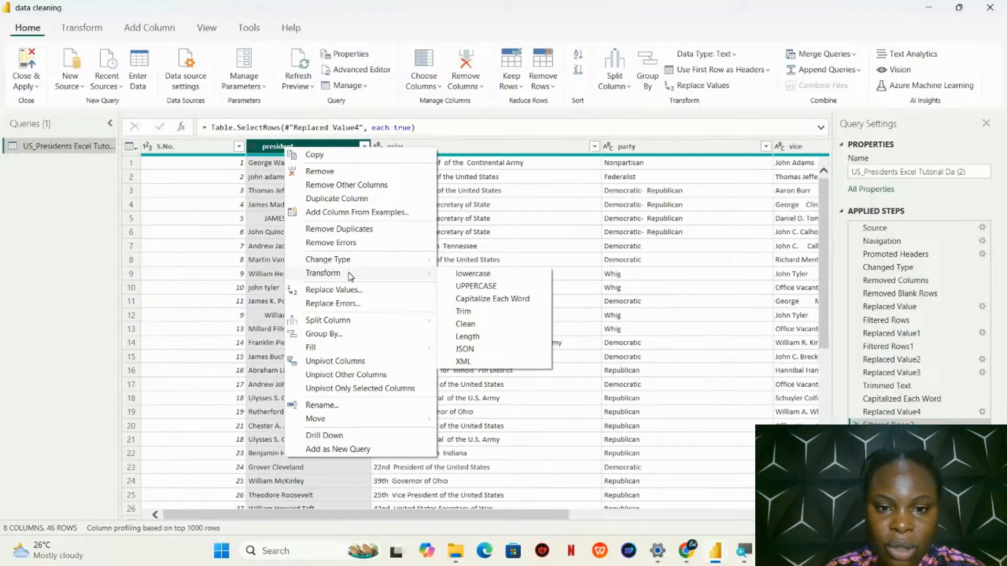
left_click(463, 312)
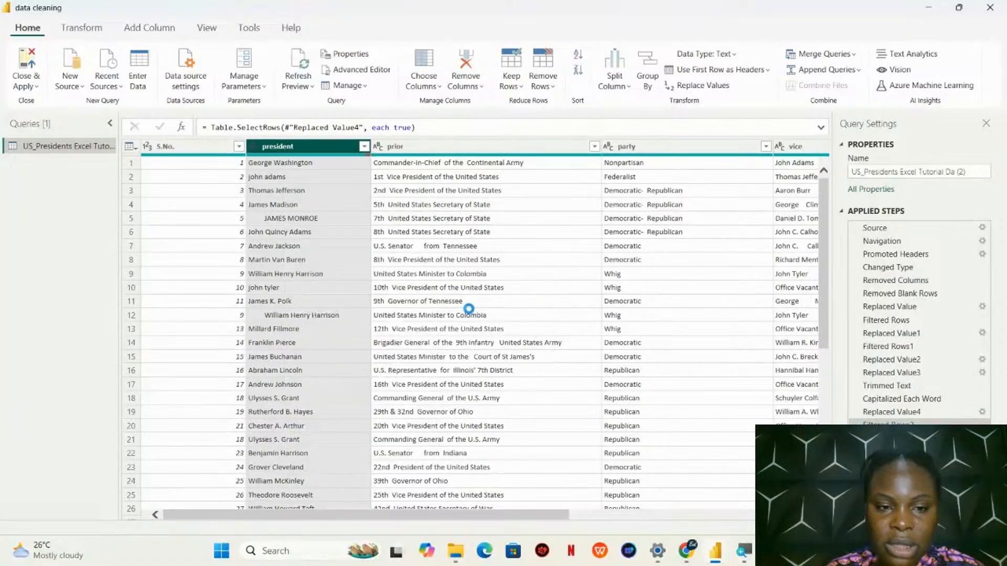
right_click(339, 146)
mouse_move(393, 272)
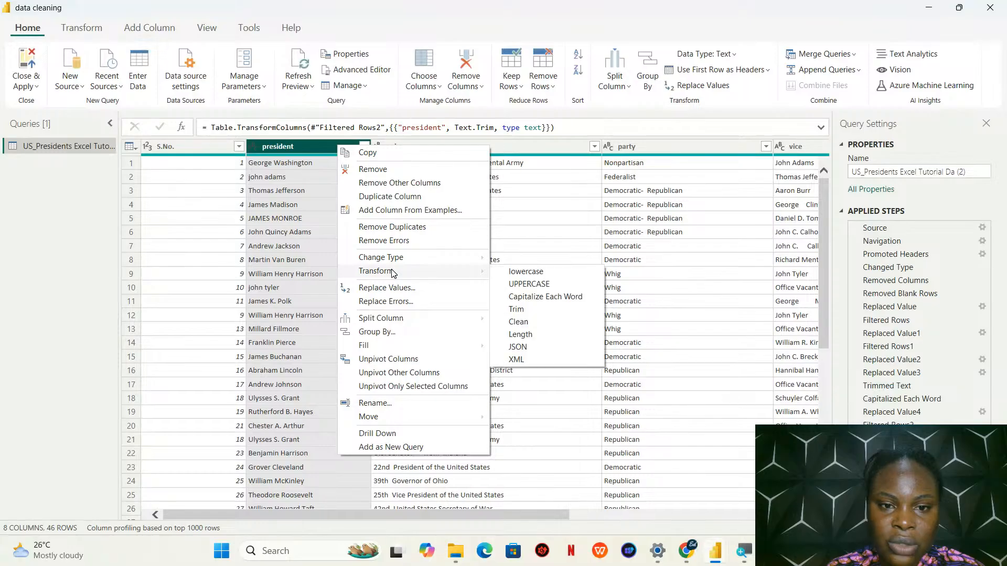
left_click(529, 302)
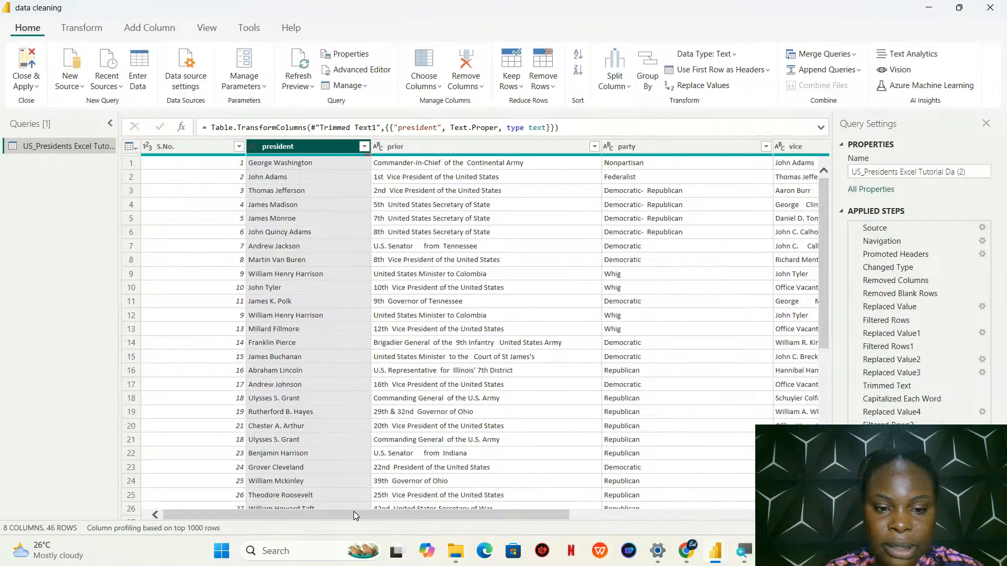
Count the rows of the presidents table
left_click_drag(353, 511, 217, 491)
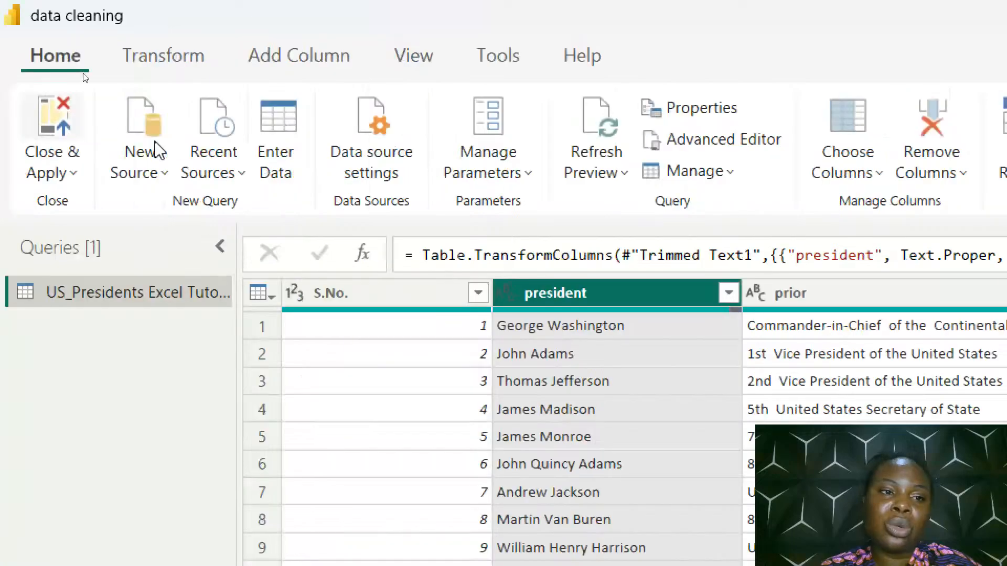
left_click(163, 40)
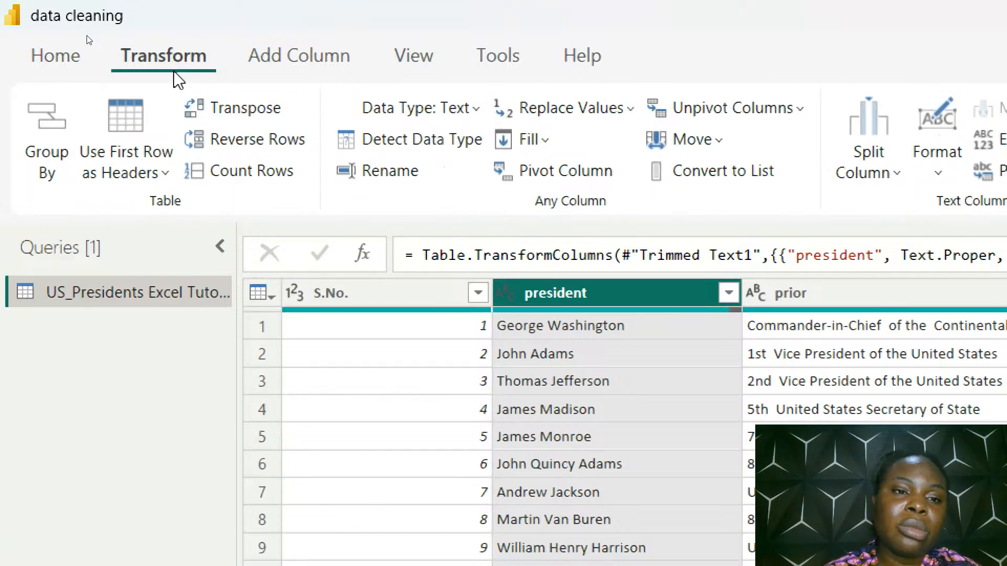
left_click(235, 172)
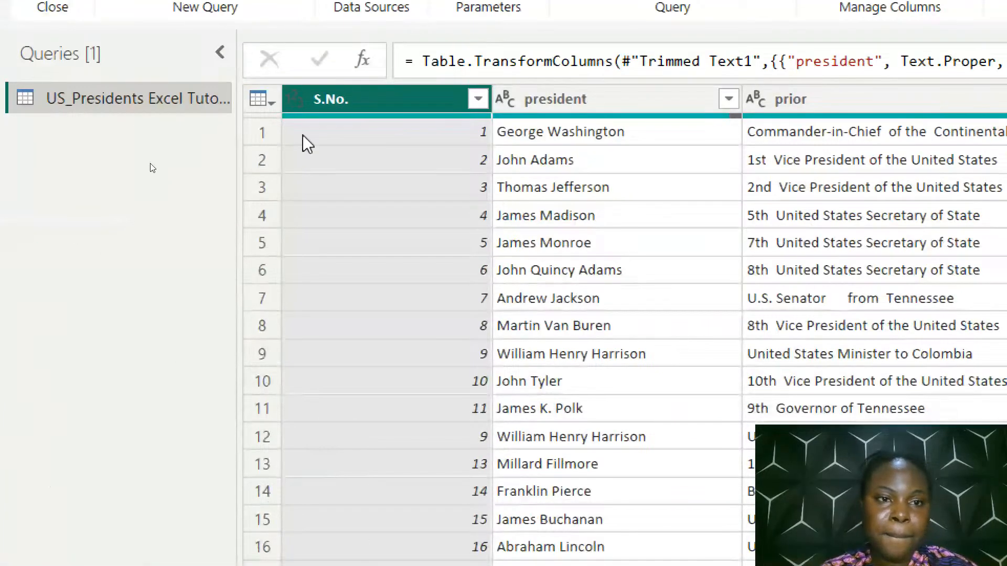
Remove duplicate rows across the whole table, and delete the Counted Rows step from the applied steps
left_click(262, 98)
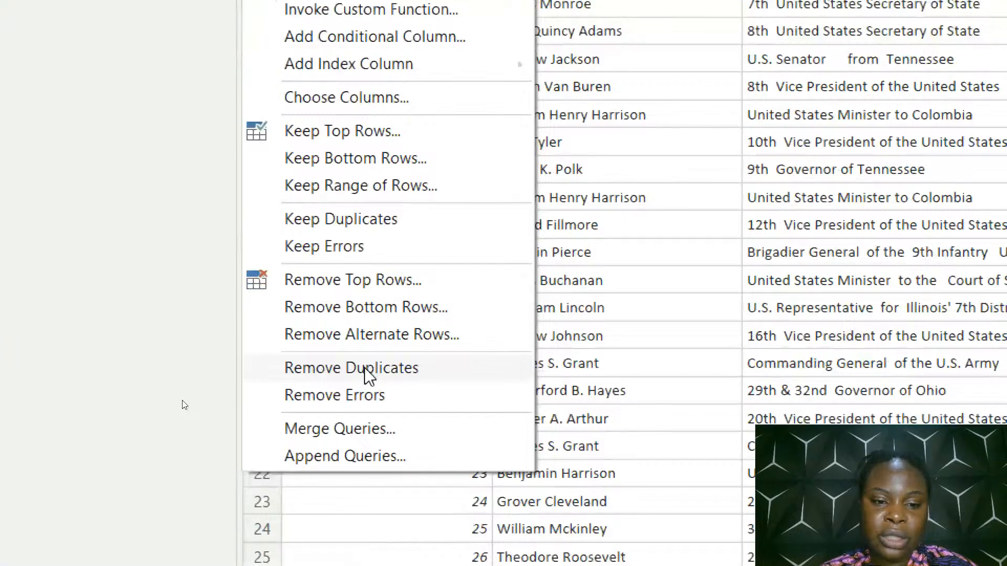
left_click(365, 370)
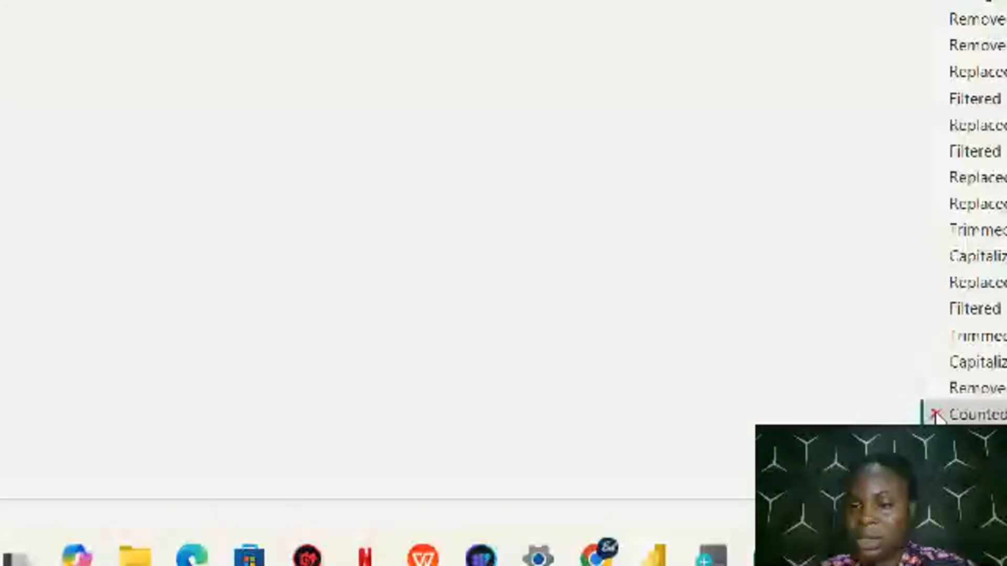
left_click(933, 413)
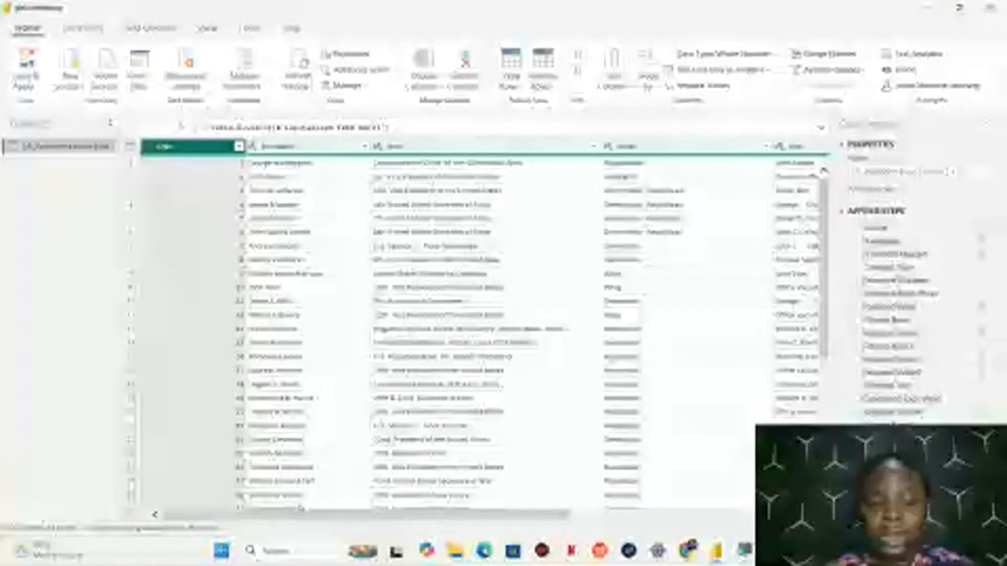
Close the query editor with the pending changes applied, and dismiss the auto-recovery notice, choosing to view the recovered files later
left_click_drag(299, 516, 214, 532)
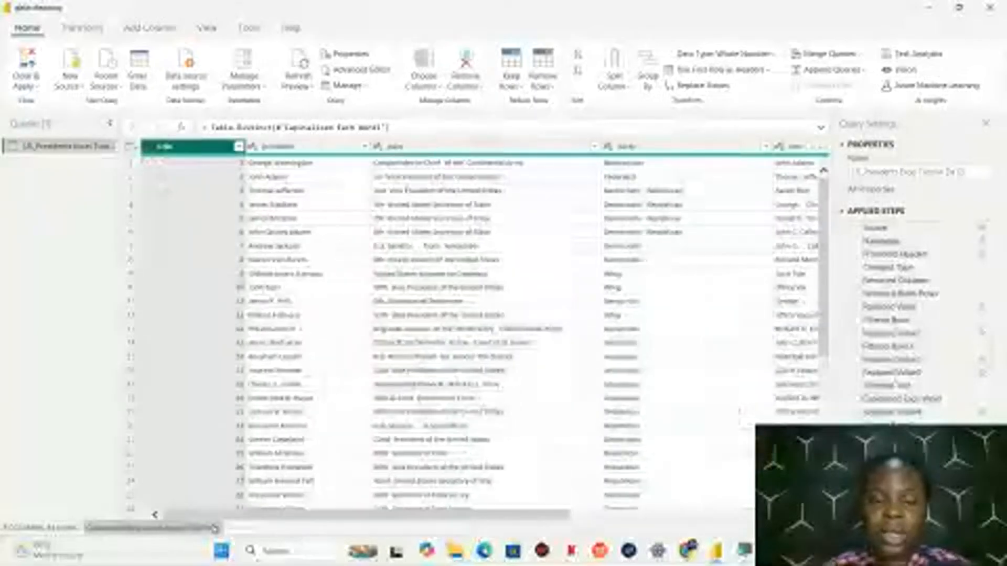
left_click(25, 85)
left_click(43, 107)
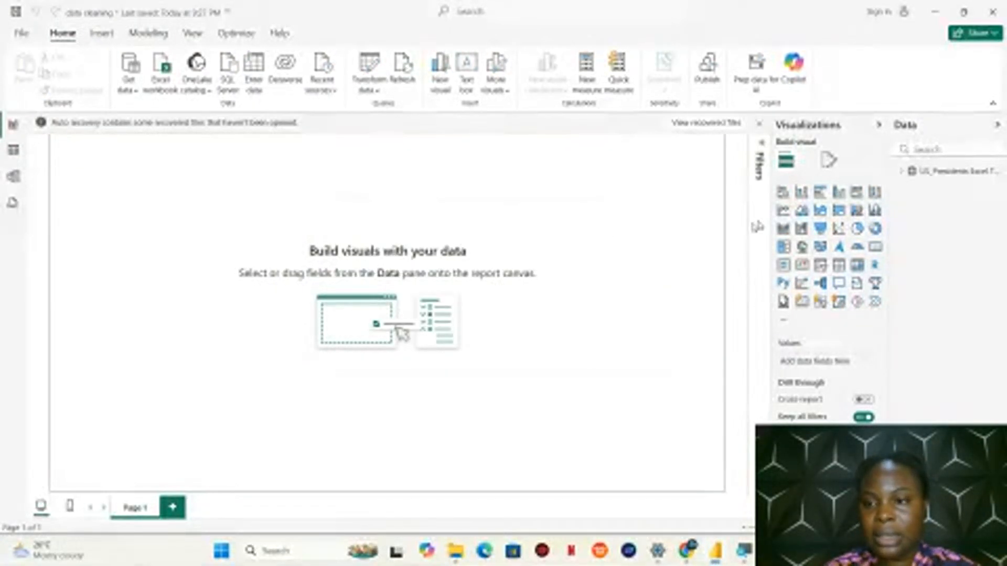
left_click(758, 123)
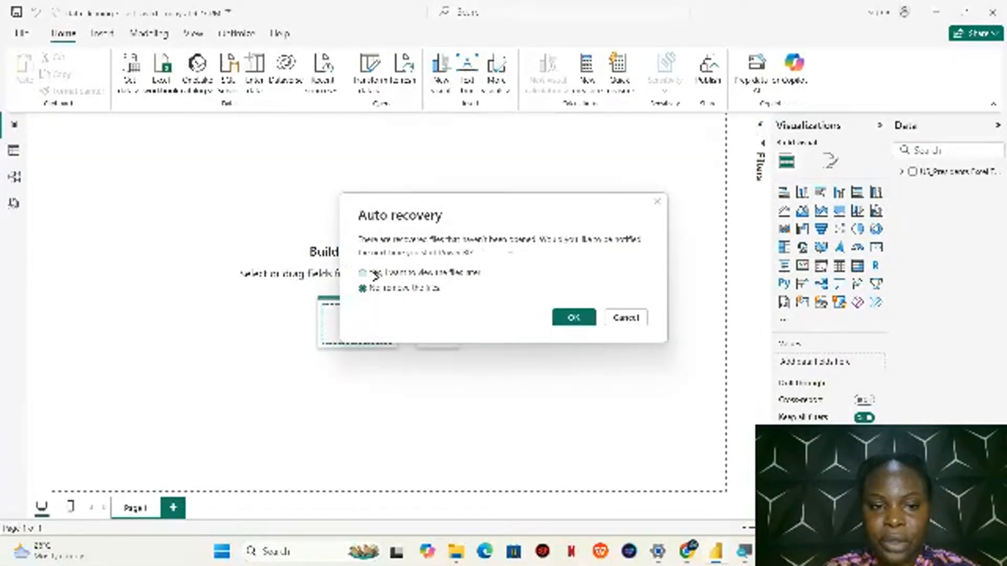
left_click(573, 318)
mouse_move(696, 557)
left_click(660, 529)
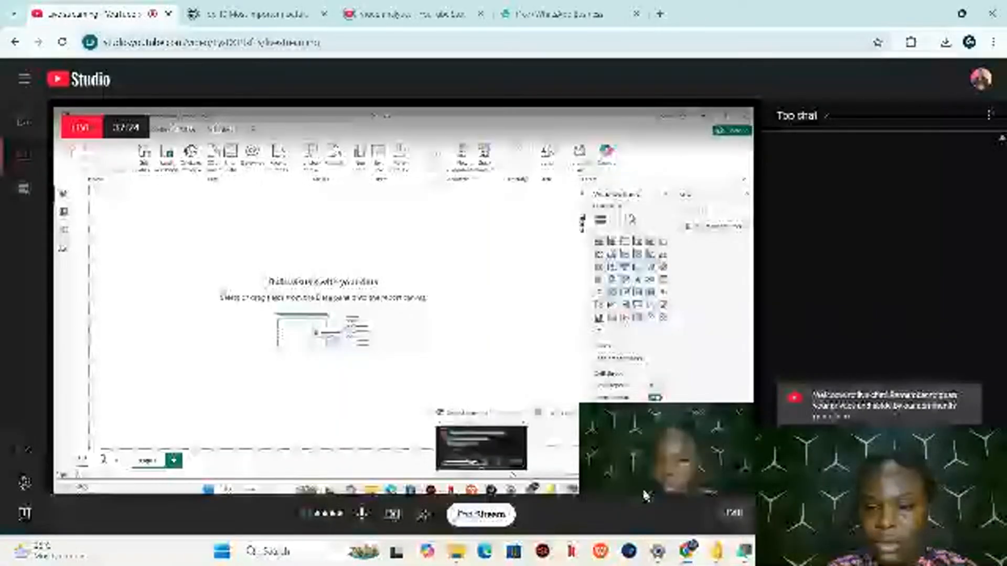
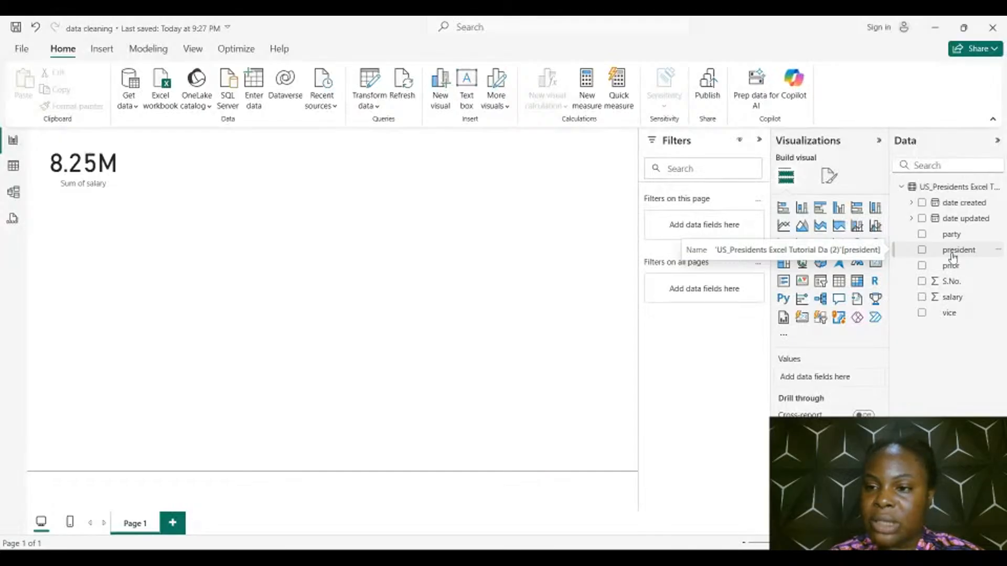
Add a new measure to the US presidents table and clear its default formula text
right_click(953, 252)
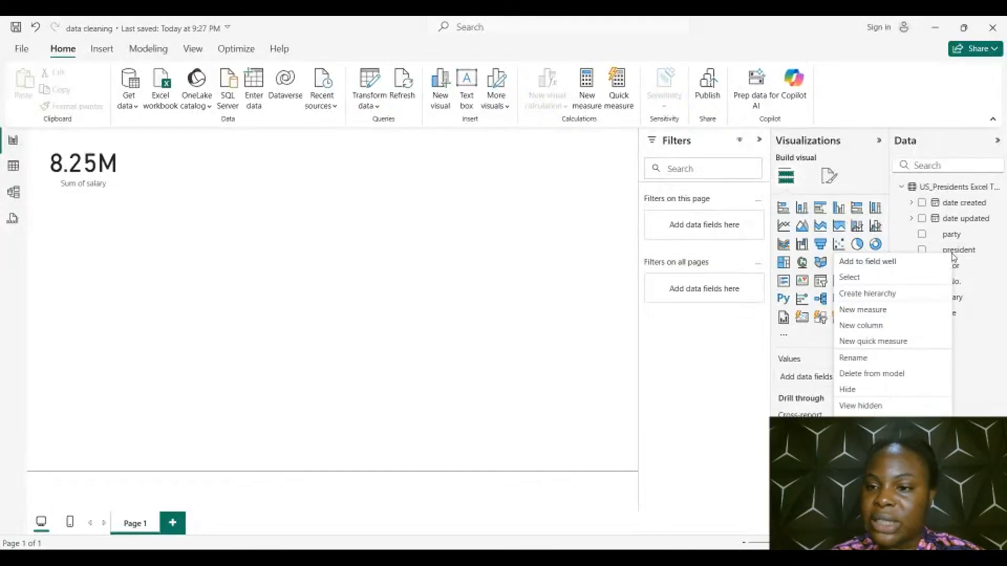
left_click(888, 313)
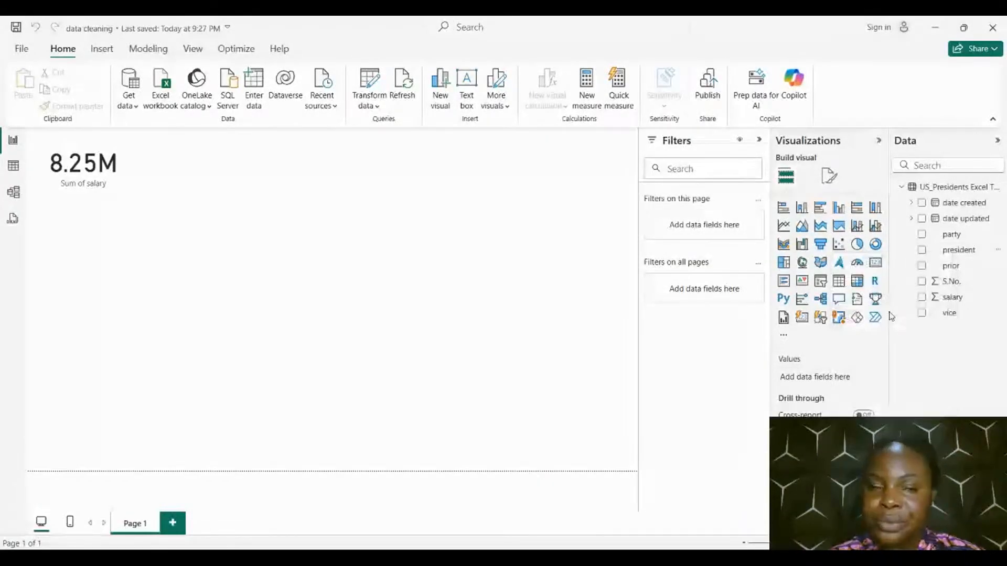
key("BackSpace")
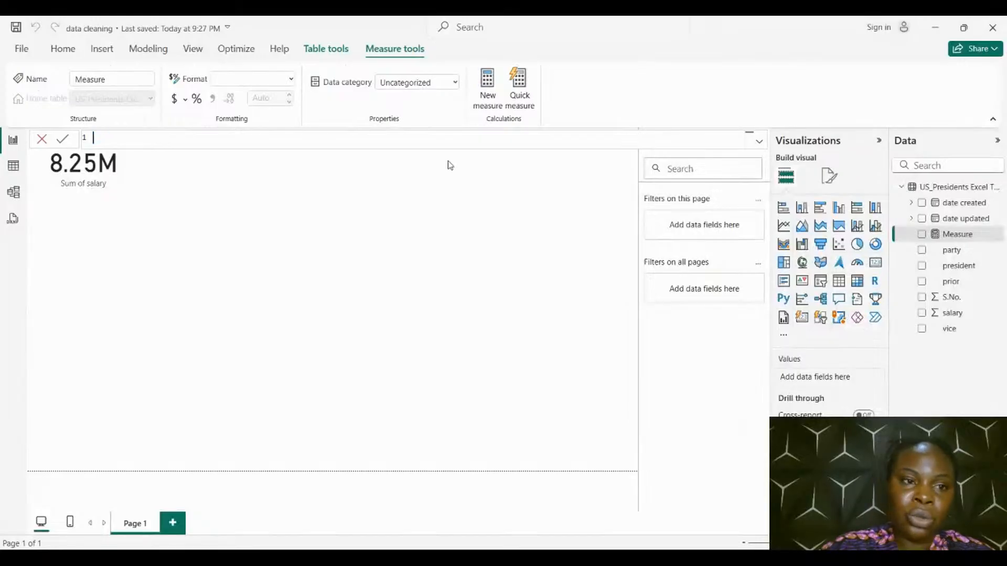
type("NUM")
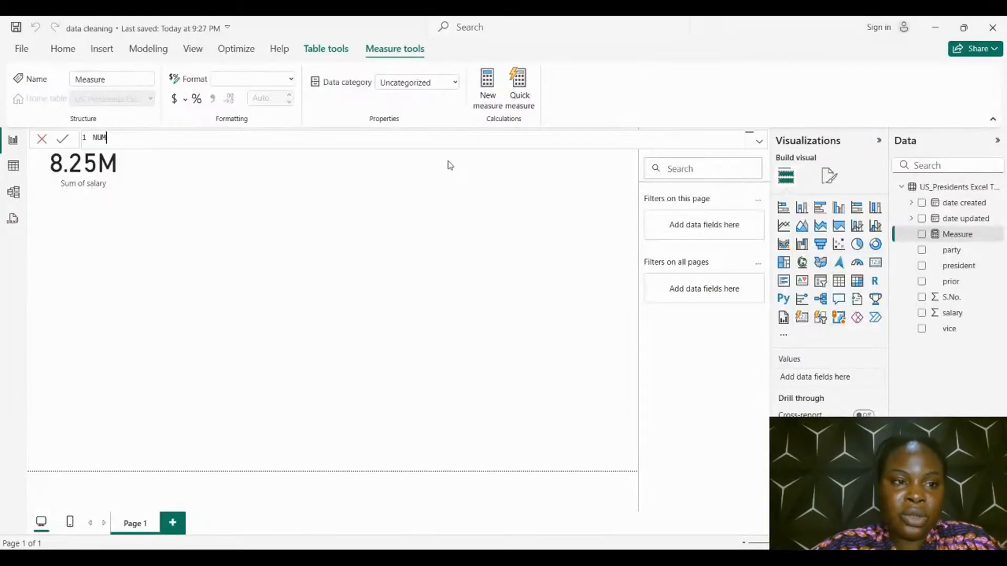
key("BackSpace")
key("BackSpace")
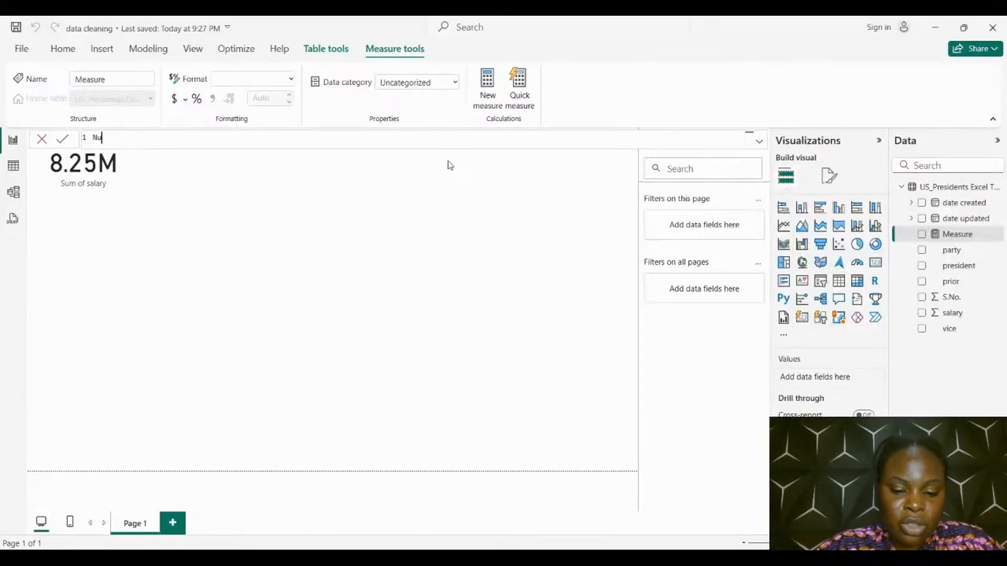
type("umber of pr")
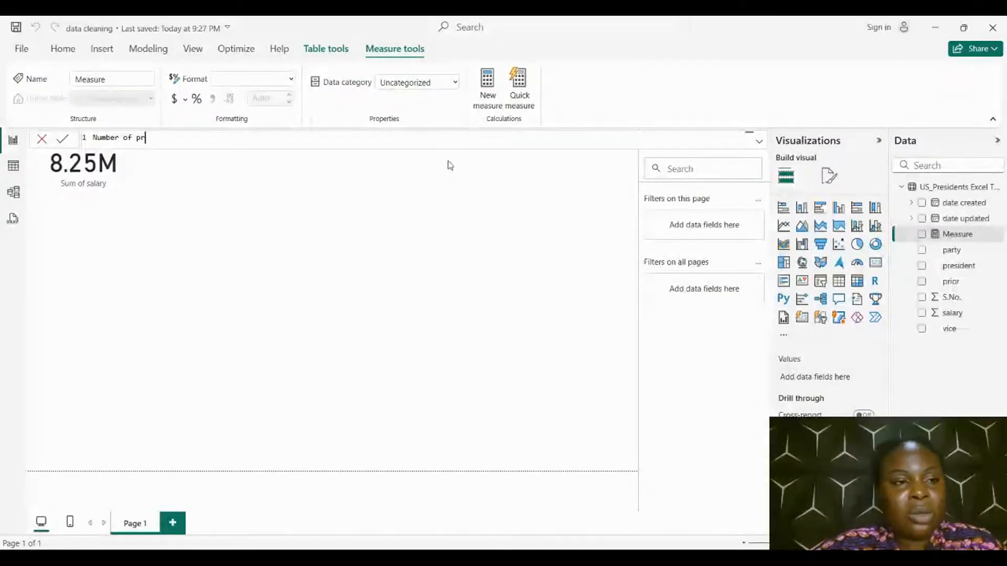
key("BackSpace")
key("BackSpace")
key("BackSpace")
key("BackSpace")
key("BackSpace")
key("BackSpace")
key("BackSpace")
key("BackSpace")
key("BackSpace")
key("BackSpace")
key("BackSpace")
key("BackSpace")
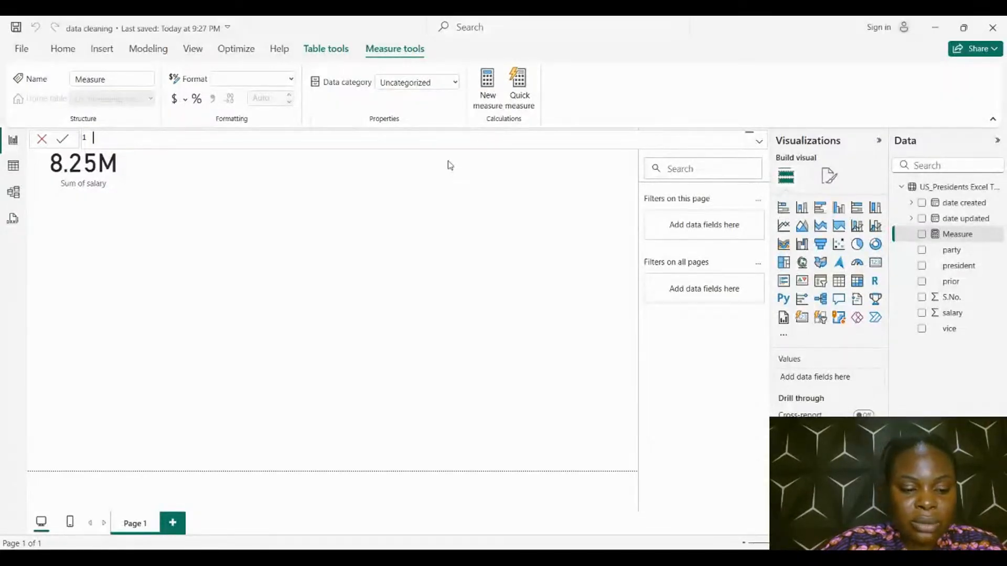
Name the new measure "Total Number of Presidents" in its formula, ending with an equals sign
type("Total")
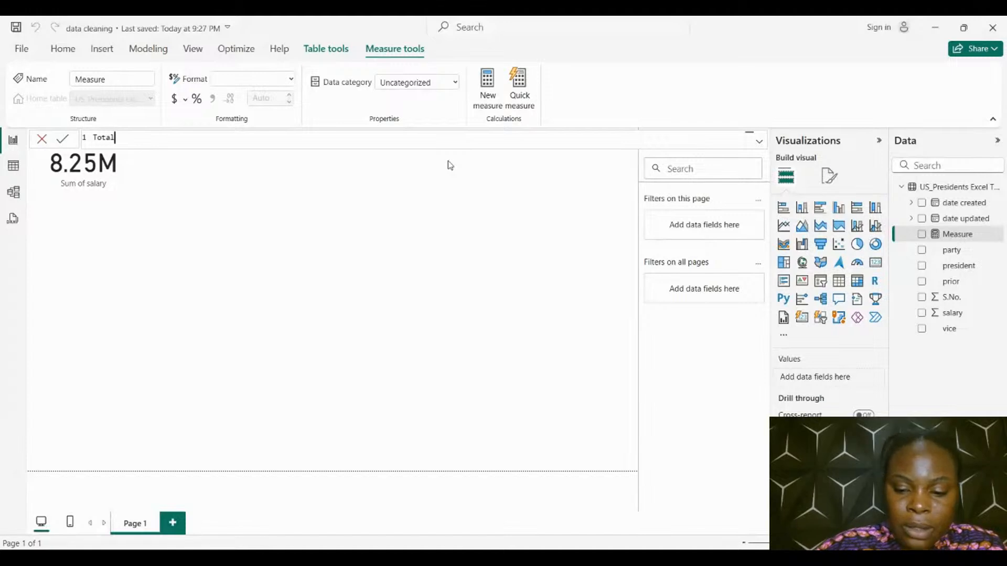
type(" Numb")
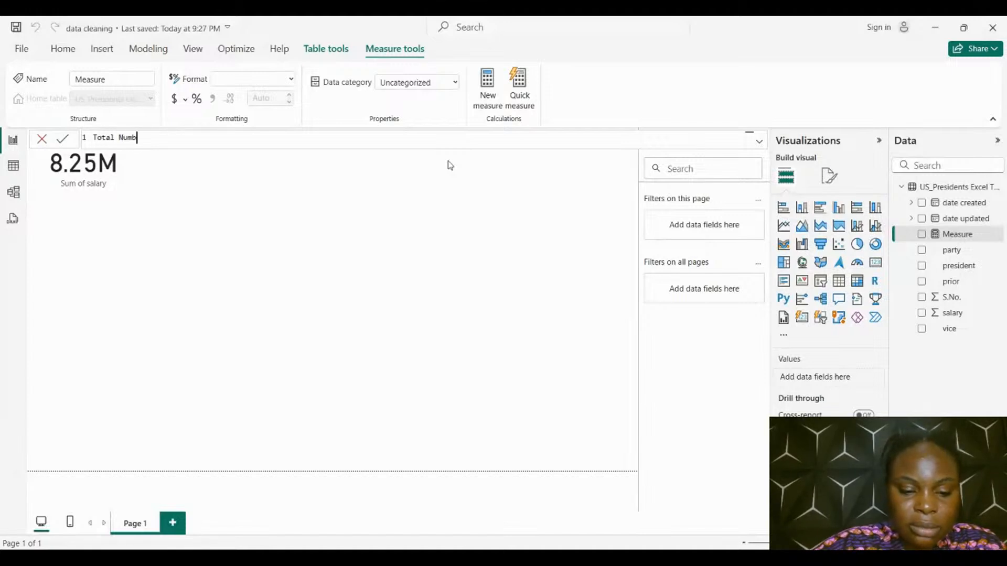
type("er of")
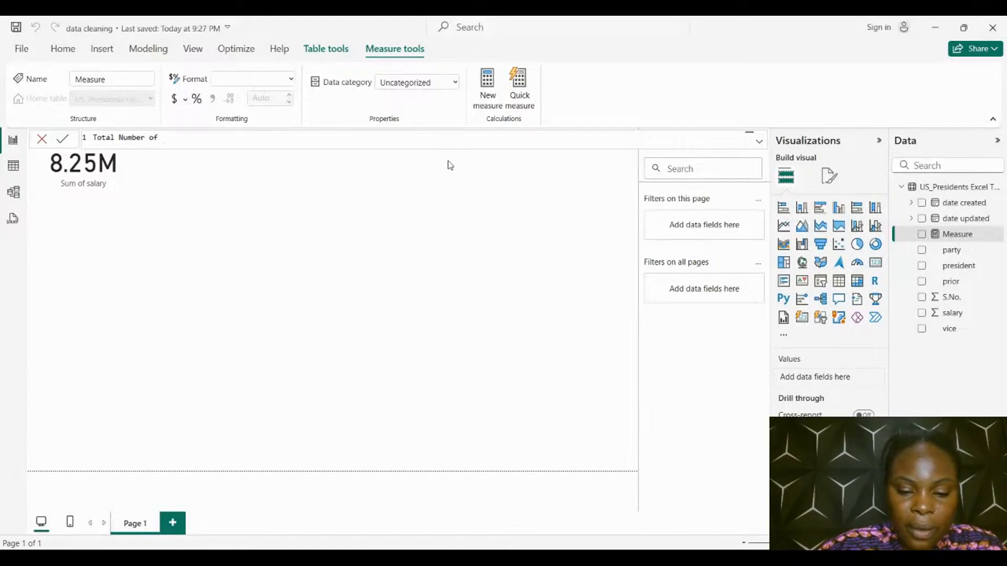
type(" Presidents")
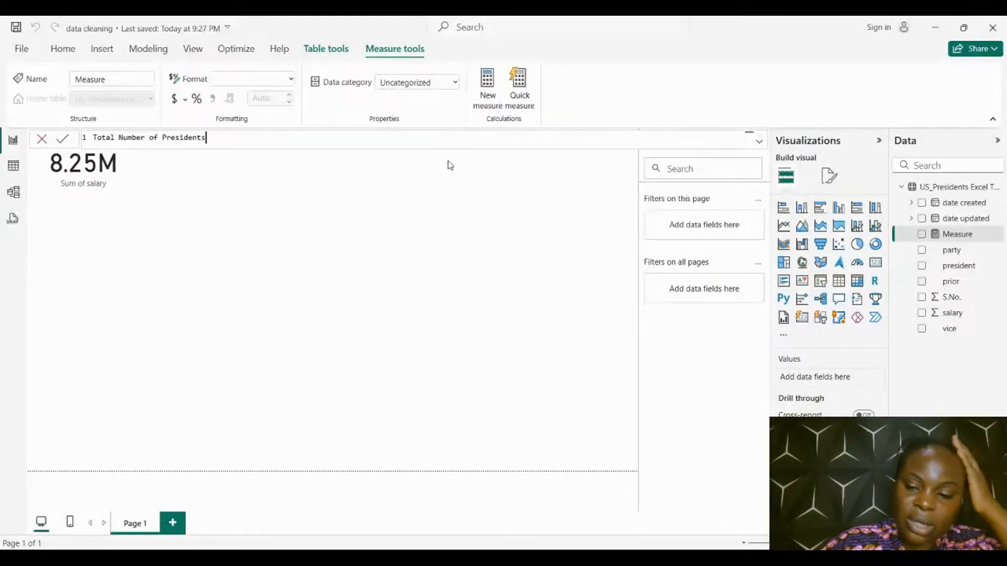
type("=")
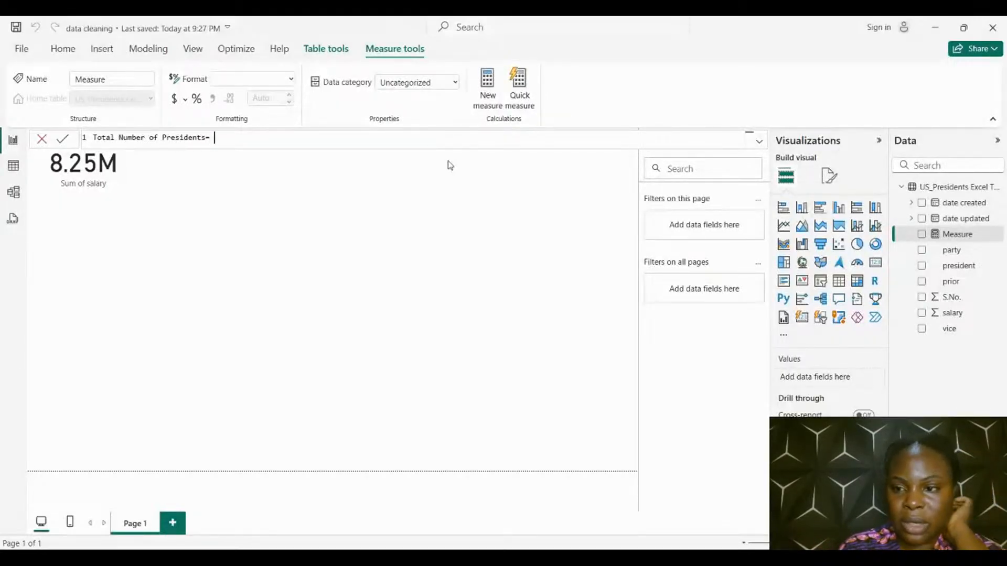
type(" cou")
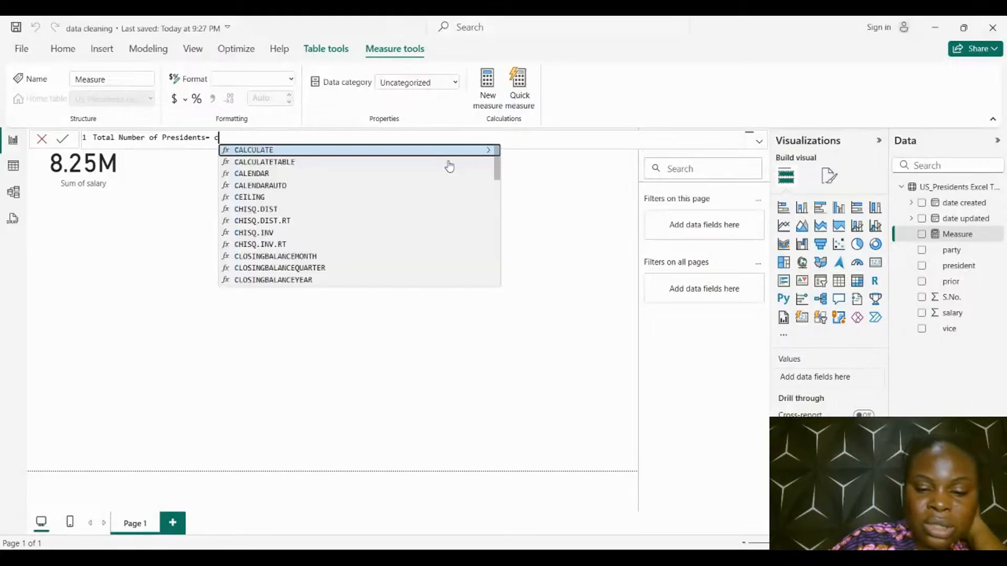
key("BackSpace")
key("BackSpace")
key("BackSpace")
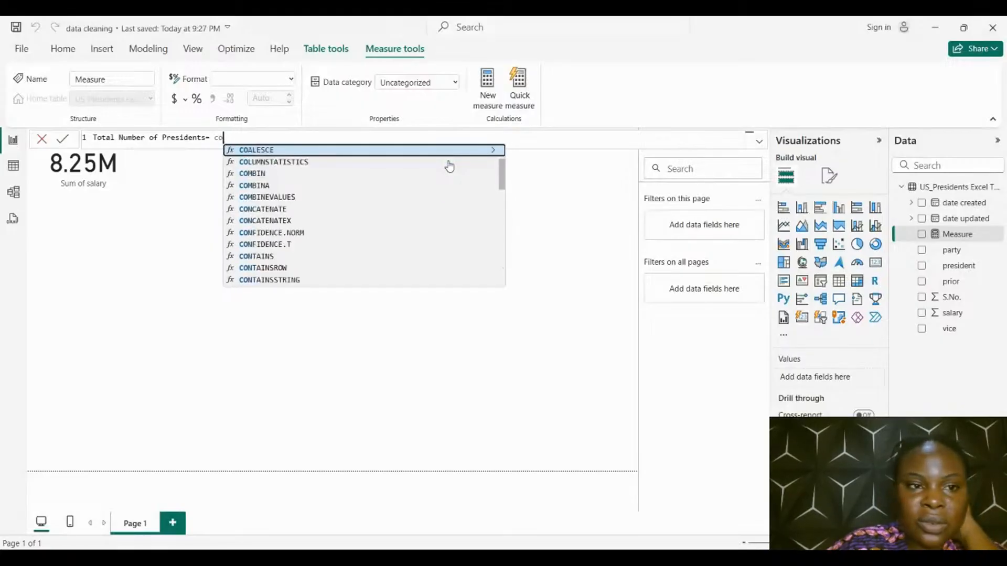
Define the Total Number of Presidents measure as the DISTINCTCOUNT of the president column and commit the formula
type("dis")
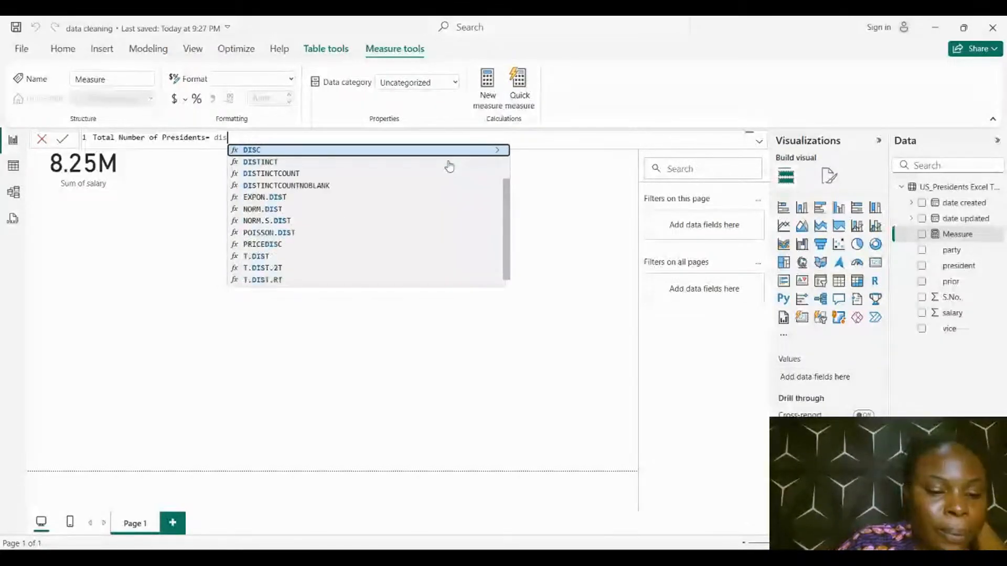
type("co")
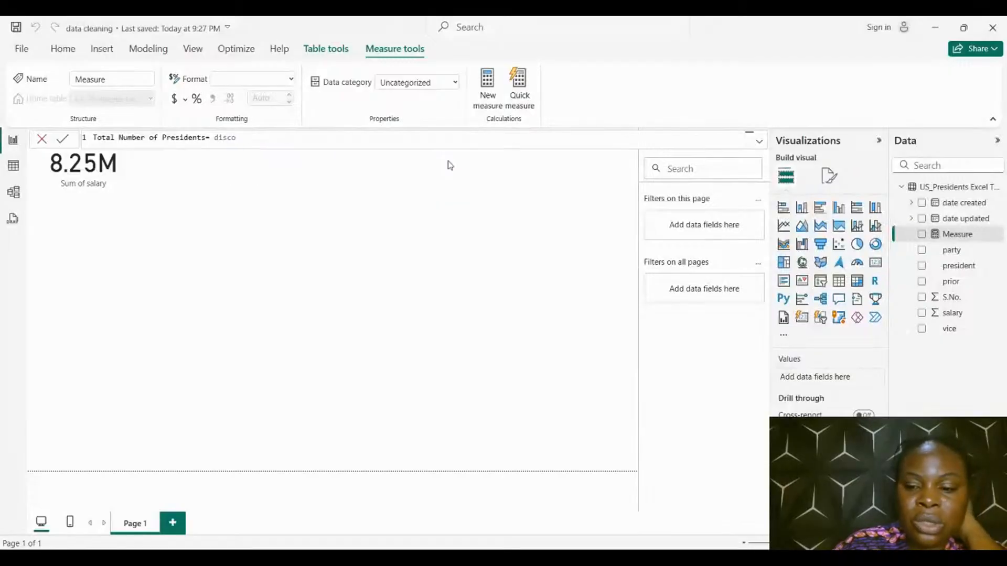
key("BackSpace")
key("BackSpace")
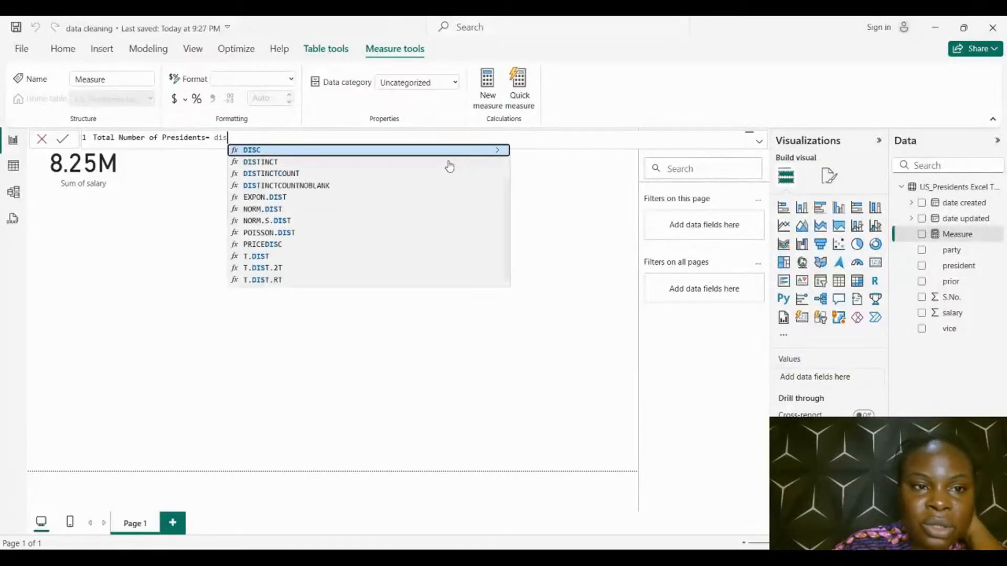
double_click(299, 173)
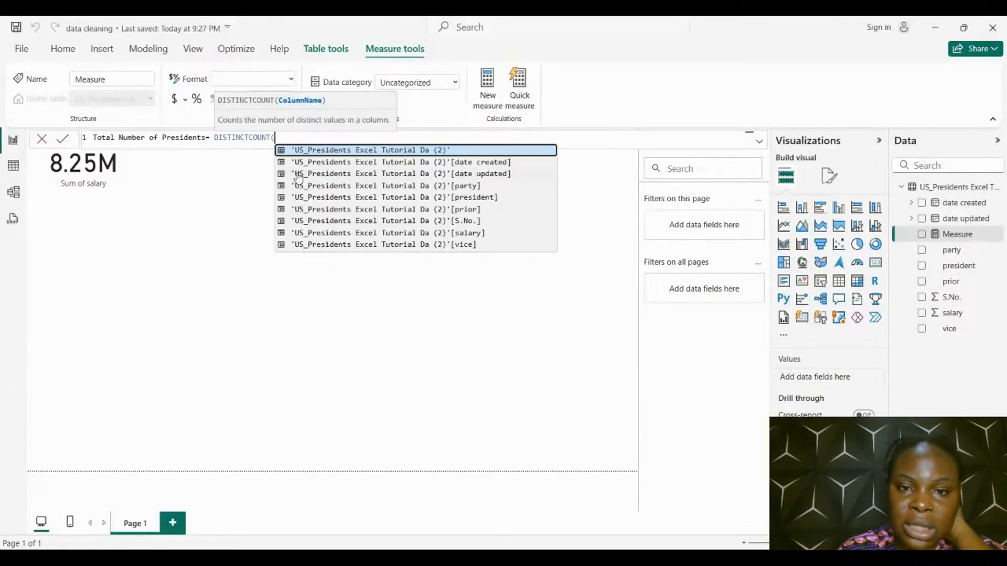
double_click(386, 197)
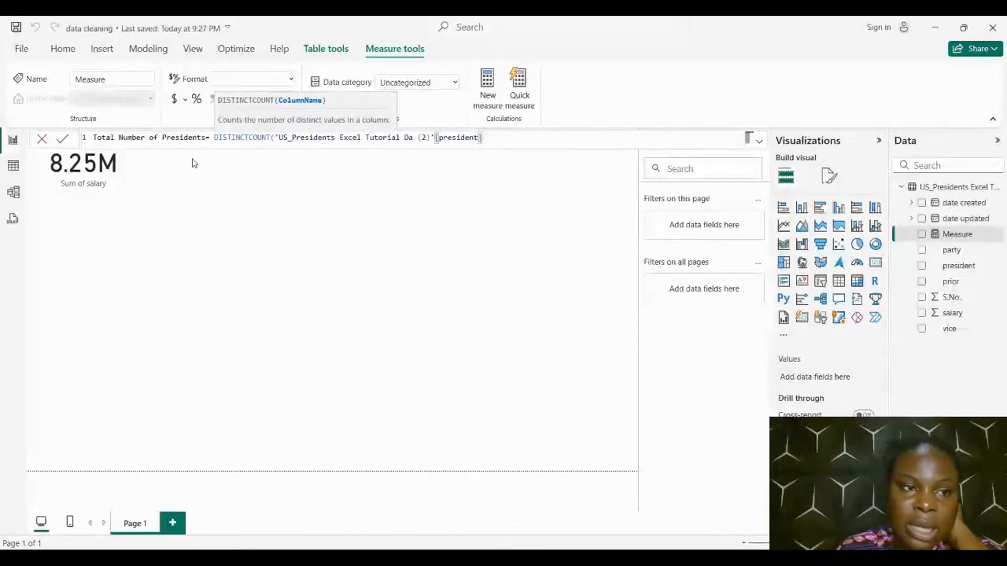
left_click(62, 139)
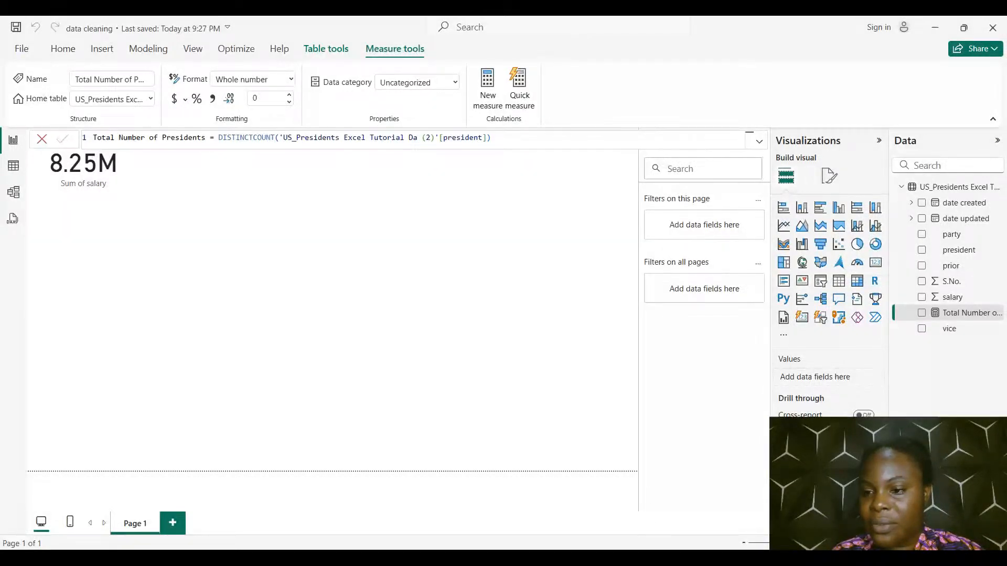
Show the Total Number of Presidents measure as a card, reduce its height, and align it beside the Sum of salary card
left_click(921, 313)
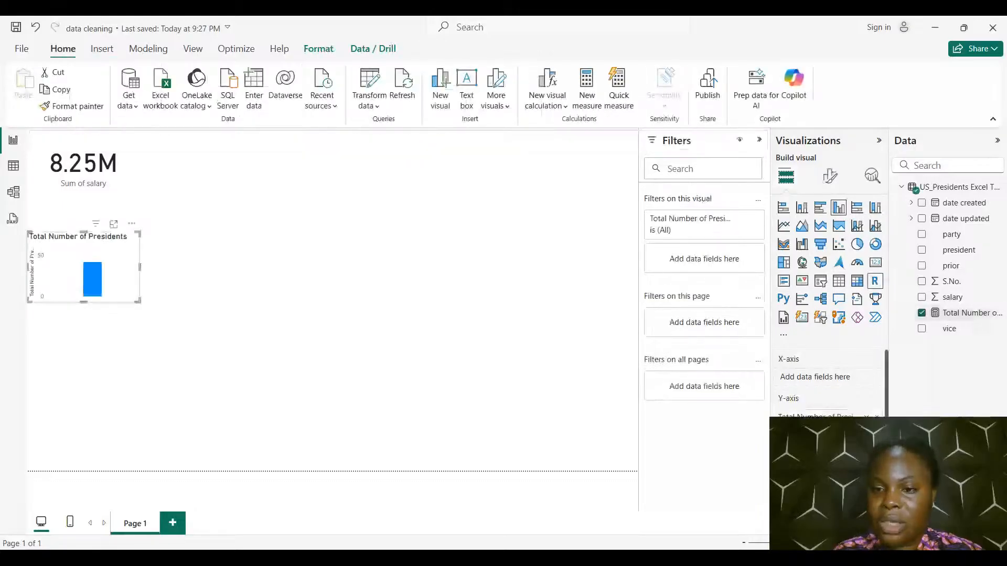
left_click(875, 262)
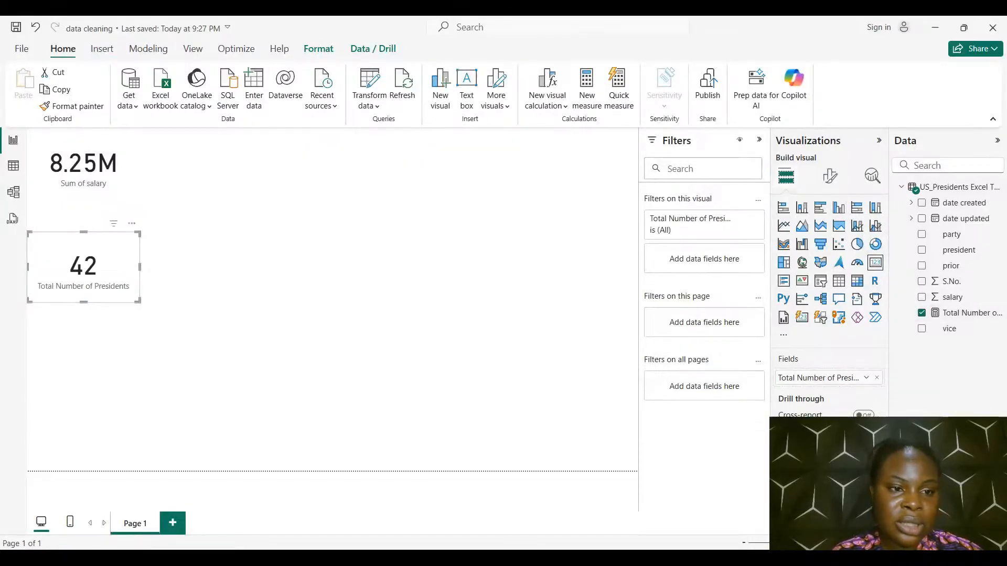
left_click_drag(83, 267, 191, 160)
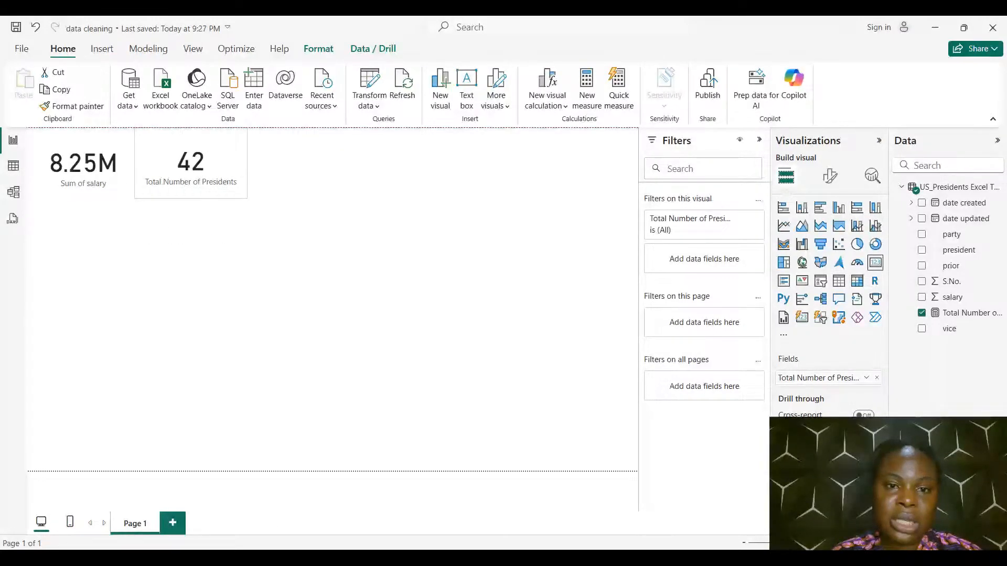
left_click_drag(247, 129, 246, 152)
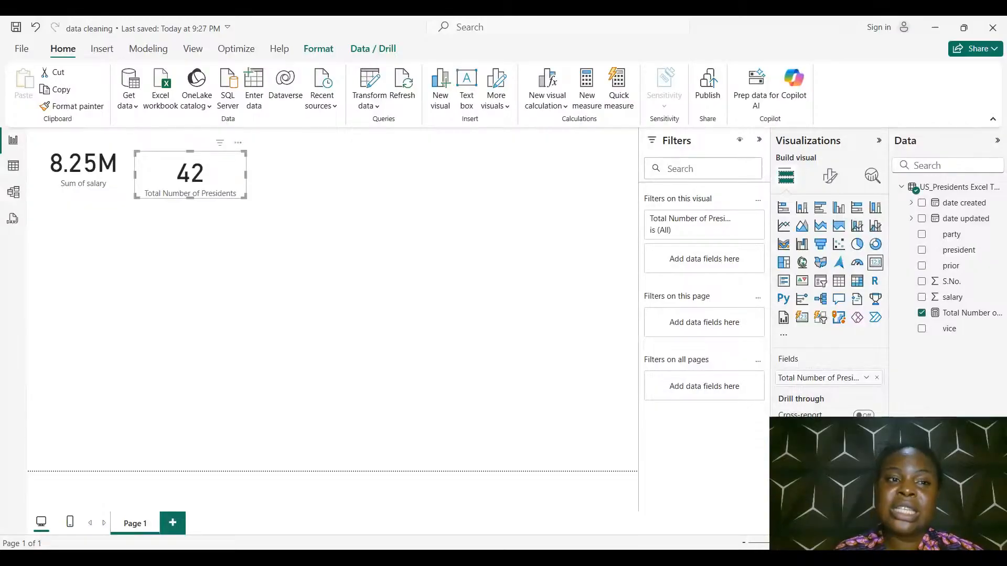
left_click_drag(196, 174, 195, 164)
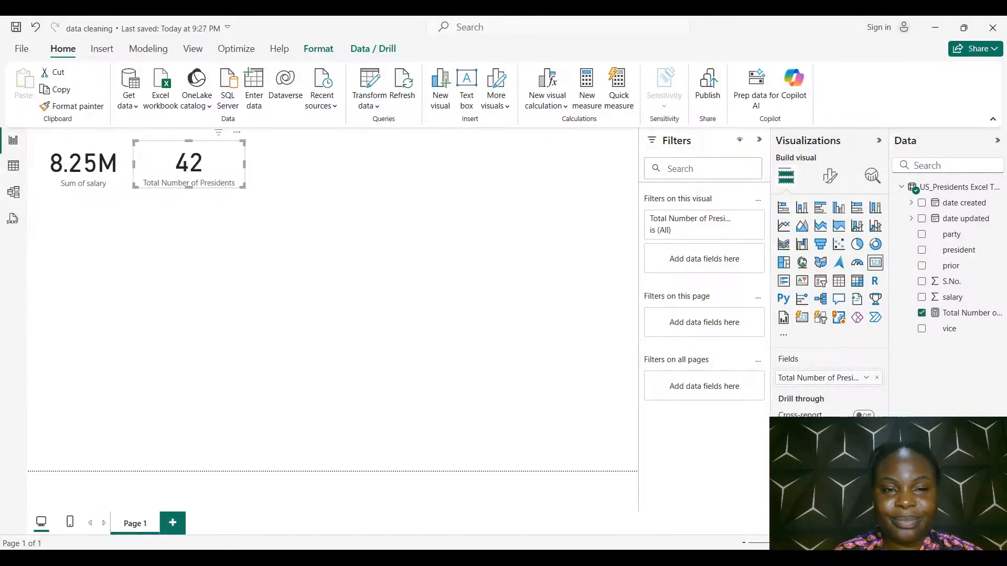
left_click(315, 260)
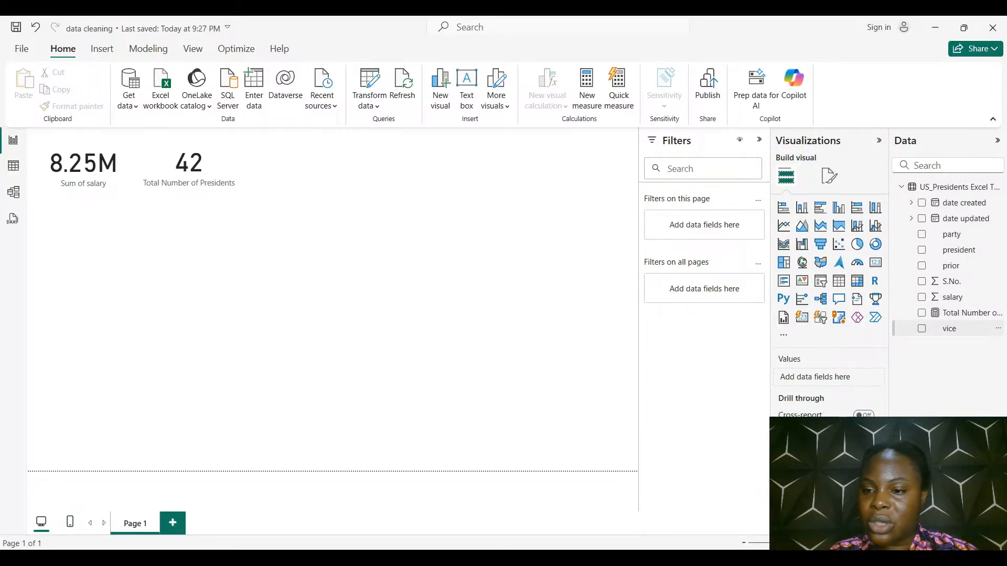
Add another new measure to the US presidents table and name it "Number of vice"
right_click(951, 330)
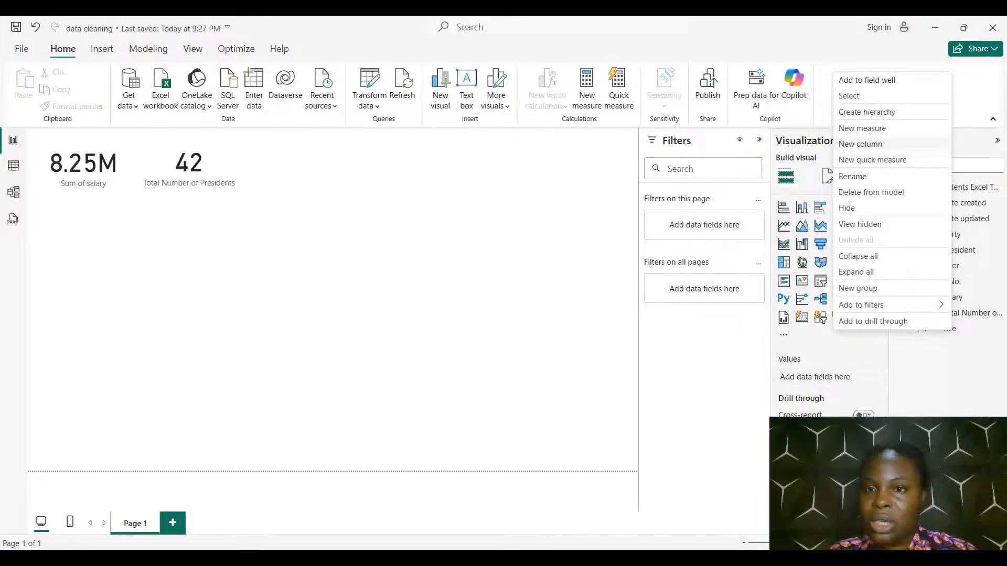
left_click(862, 129)
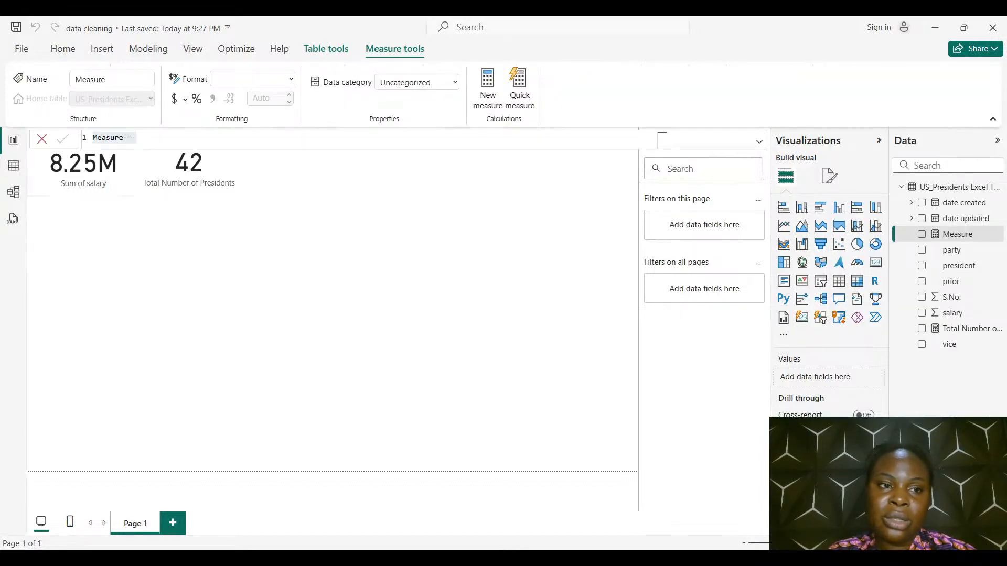
key("BackSpace")
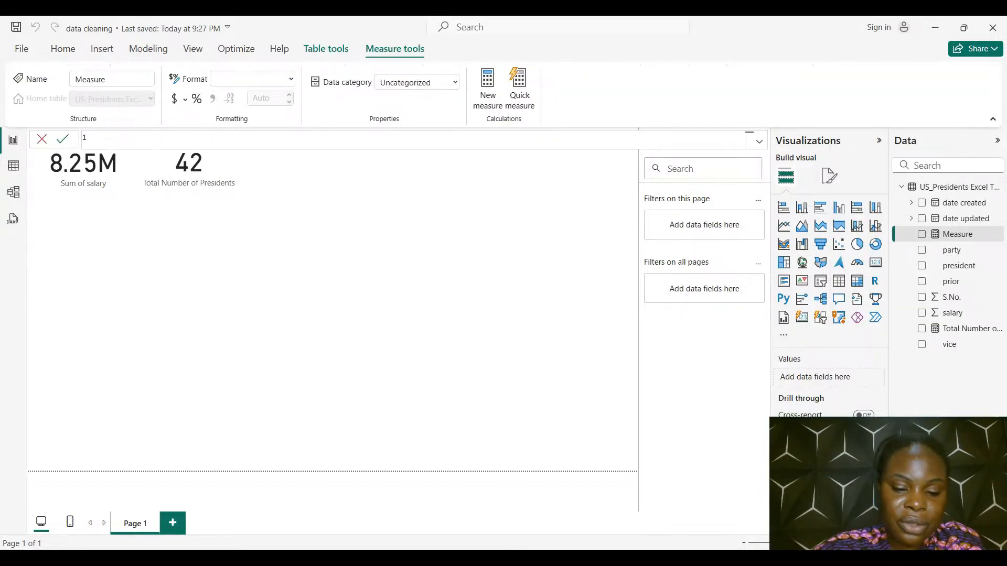
type("Num")
key("BackSpace")
key("BackSpace")
key("BackSpace")
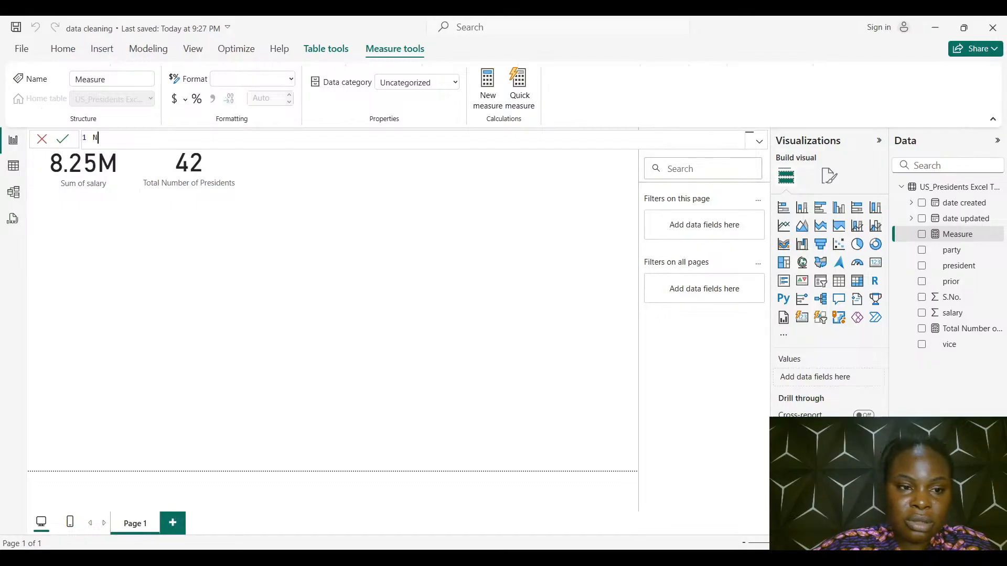
type("Num")
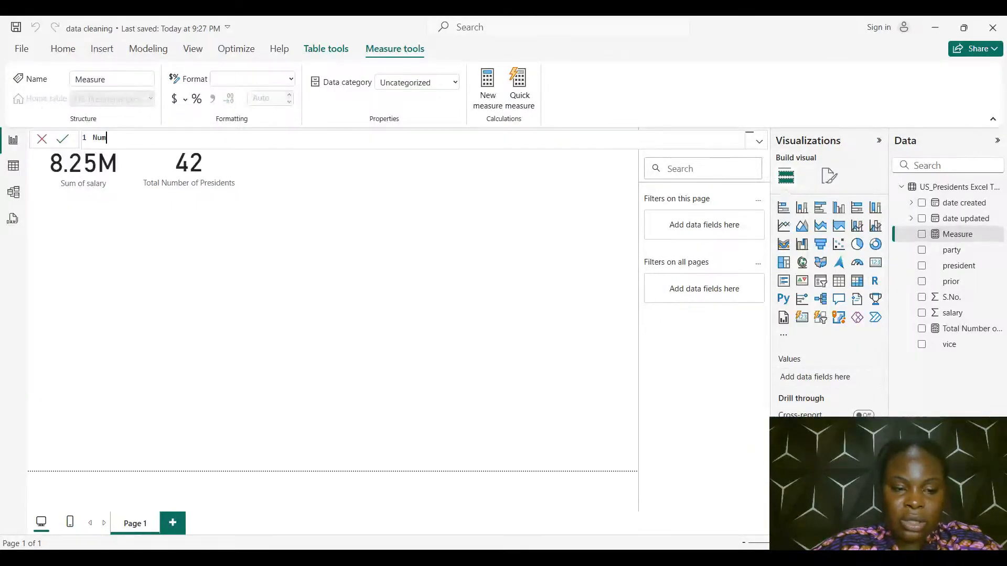
type("ber of vi")
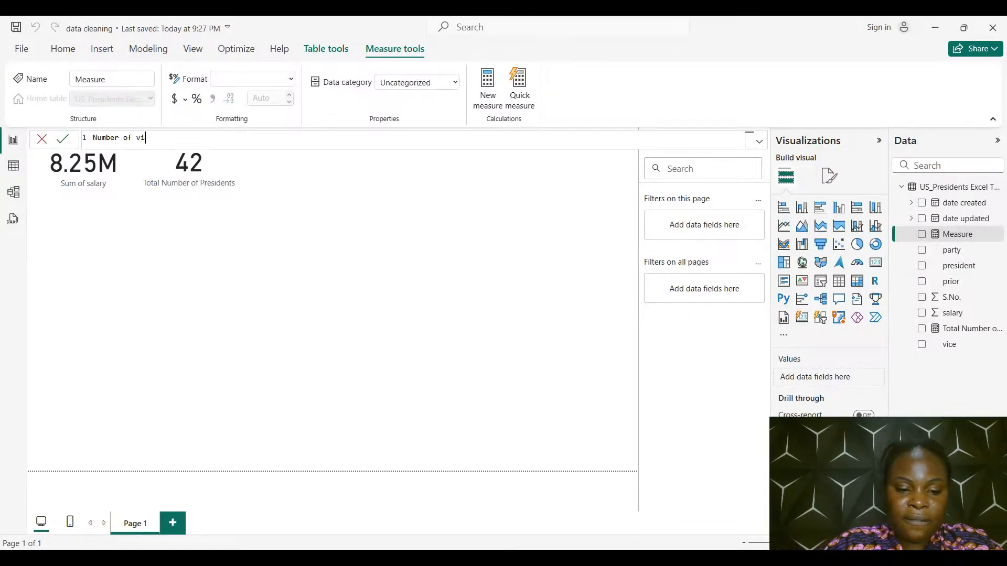
type("ce= dos")
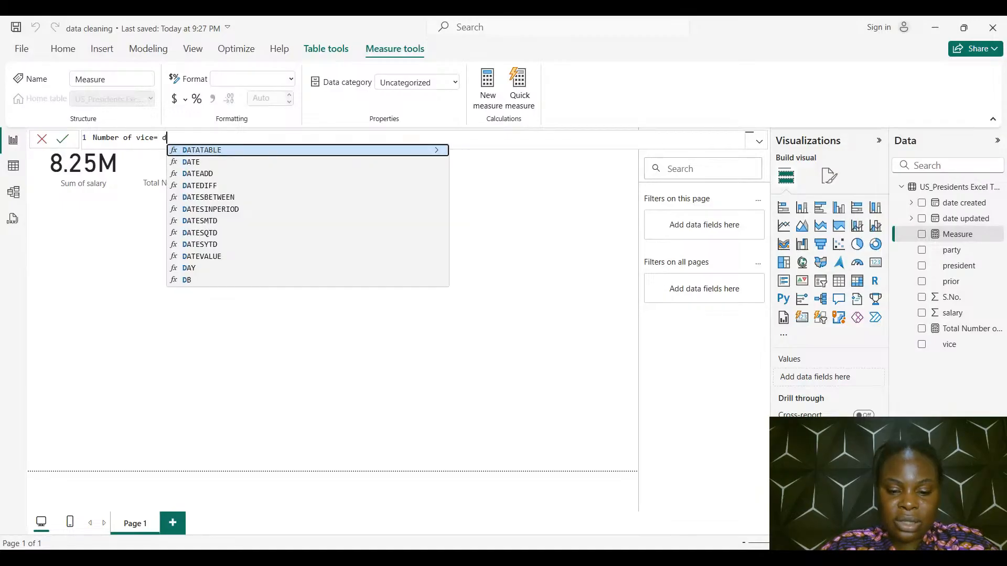
Define the Number of vice measure as the DISTINCTCOUNT of the vice column and commit the formula
key("BackSpace")
key("BackSpace")
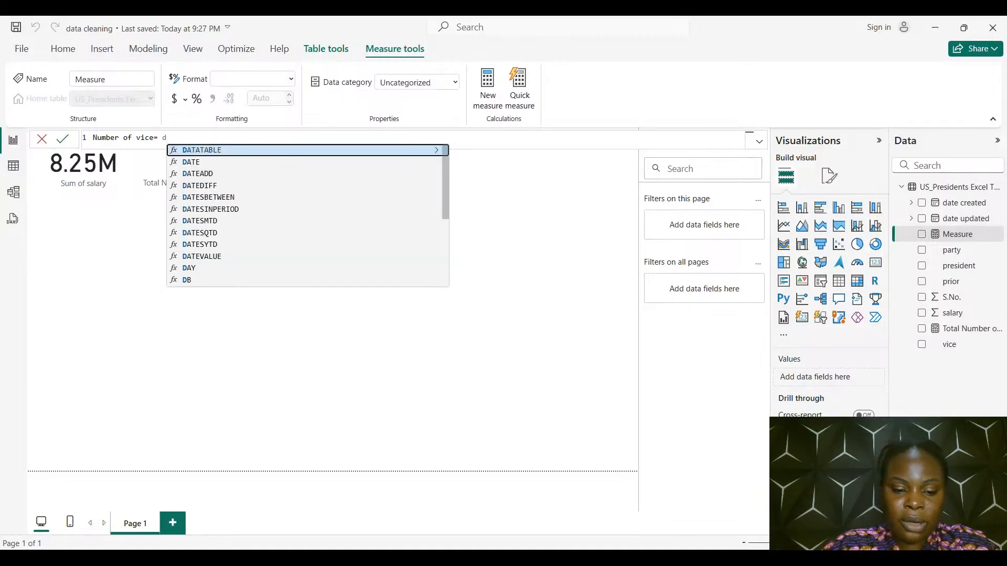
type("is")
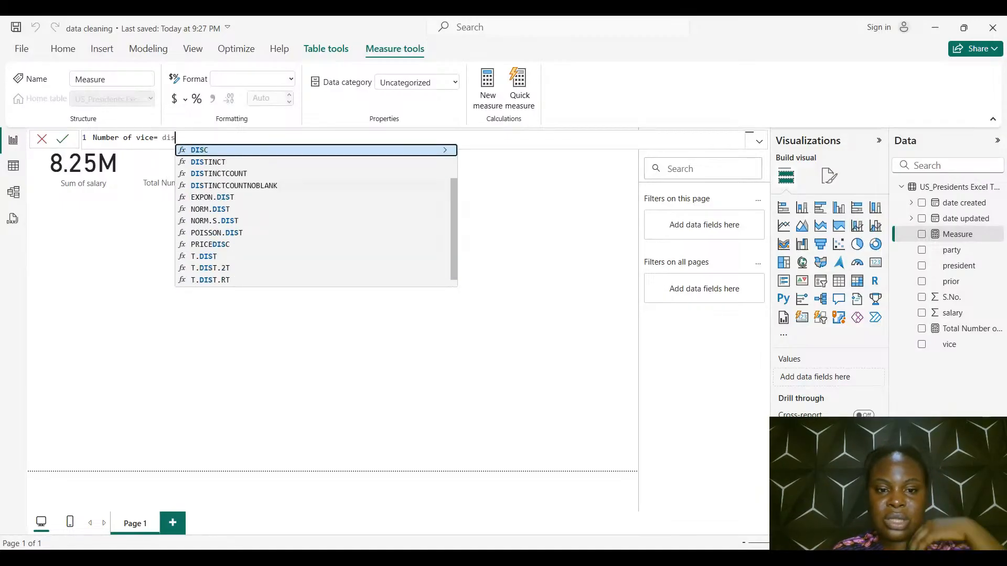
left_click(219, 173)
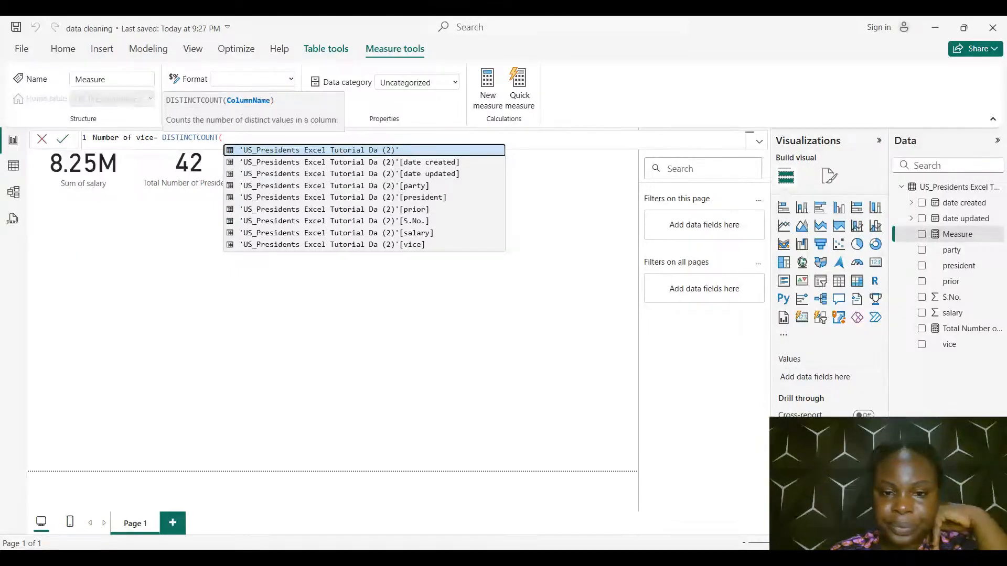
left_click(332, 245)
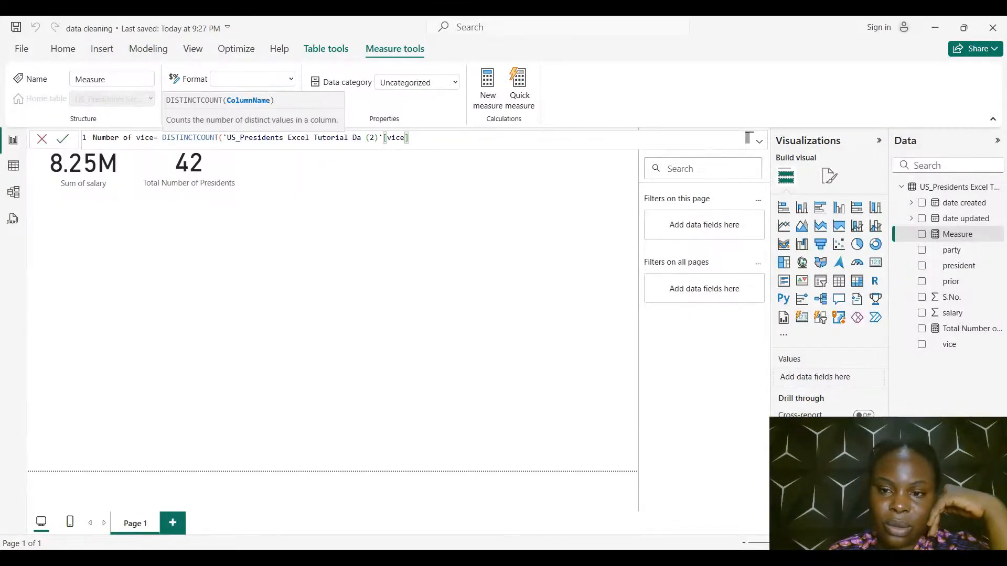
left_click(62, 139)
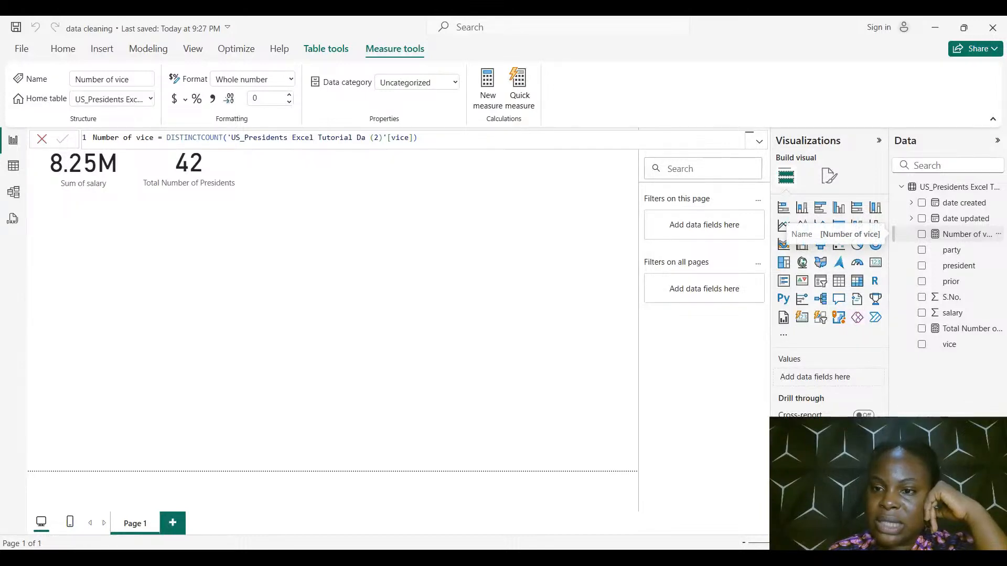
Show the Number of vice measure as a smaller card placed beside the Total Number of Presidents card
left_click(921, 234)
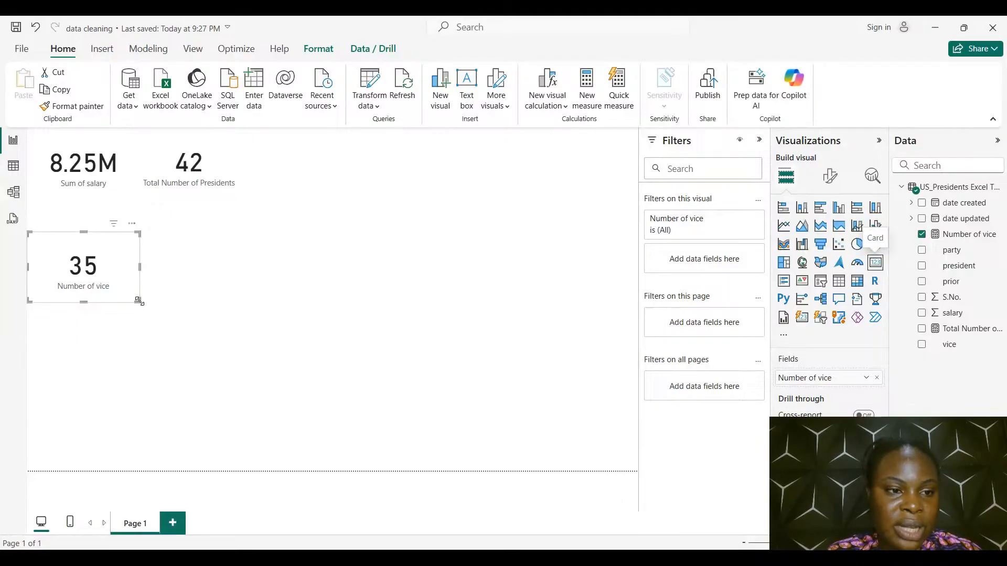
left_click_drag(139, 302, 321, 160)
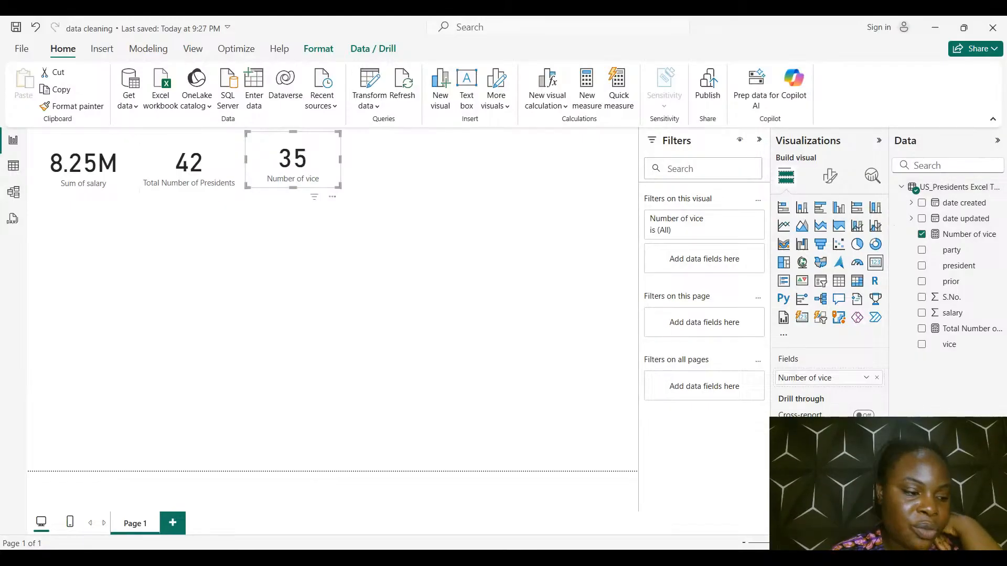
left_click(335, 294)
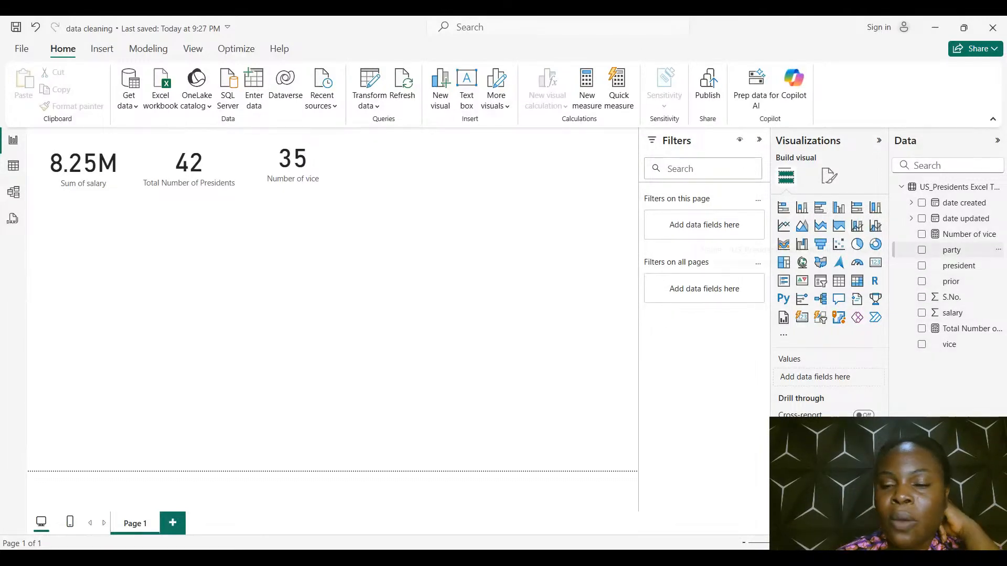
Add another new measure to the US presidents table and name it "Number of parties" in its formula
left_click(947, 250)
right_click(947, 250)
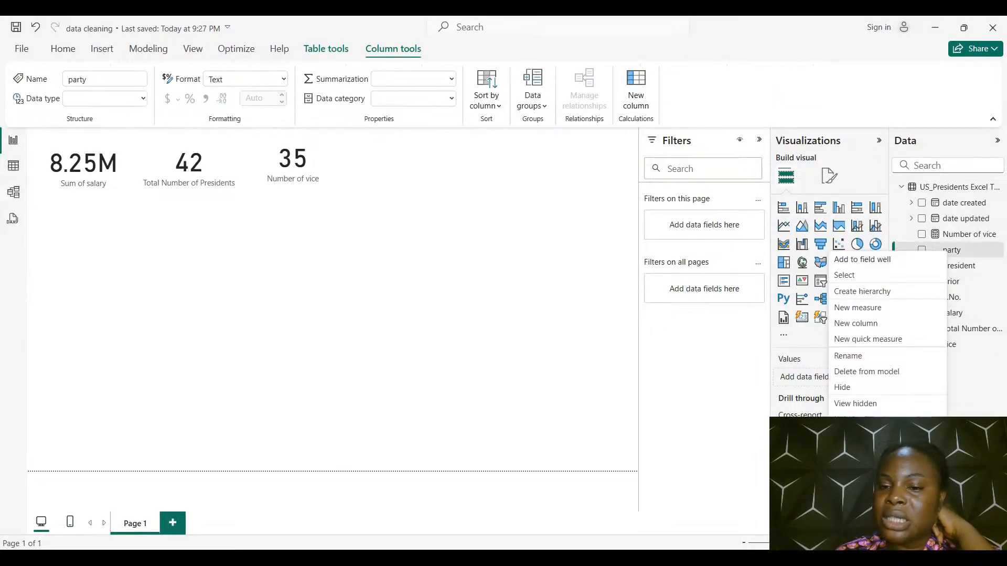
left_click(858, 307)
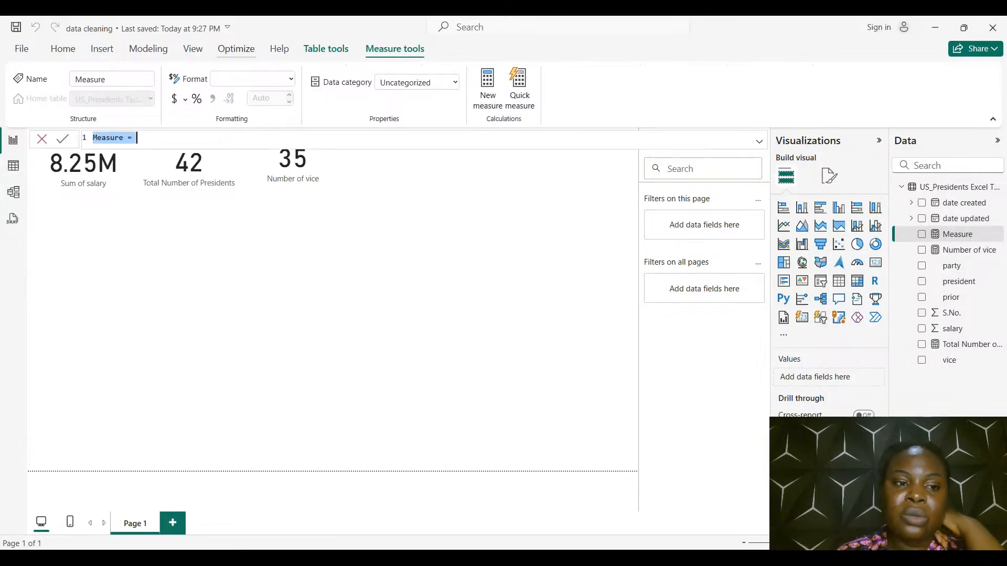
key("BackSpace")
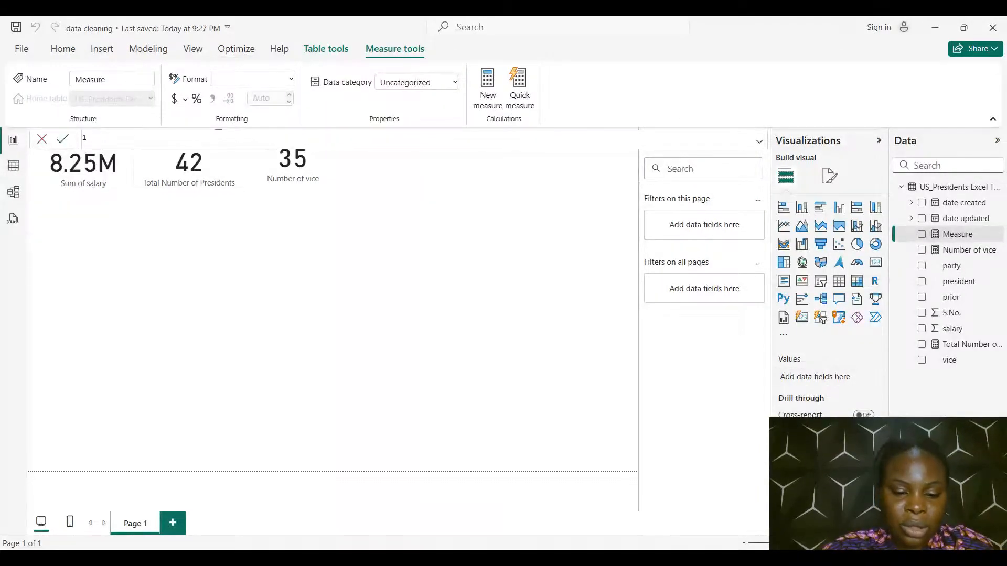
type("Number")
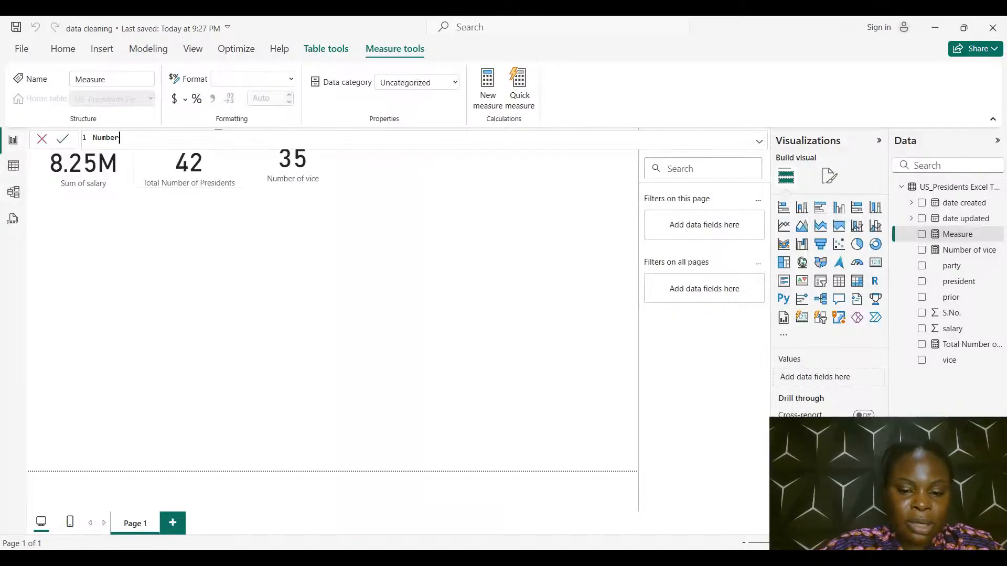
type(" of par")
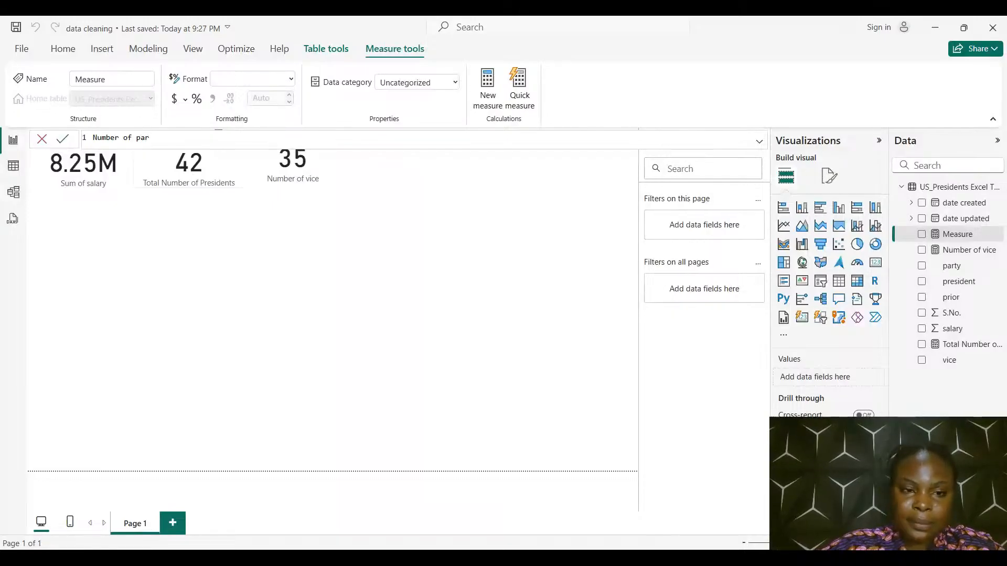
type("ties =")
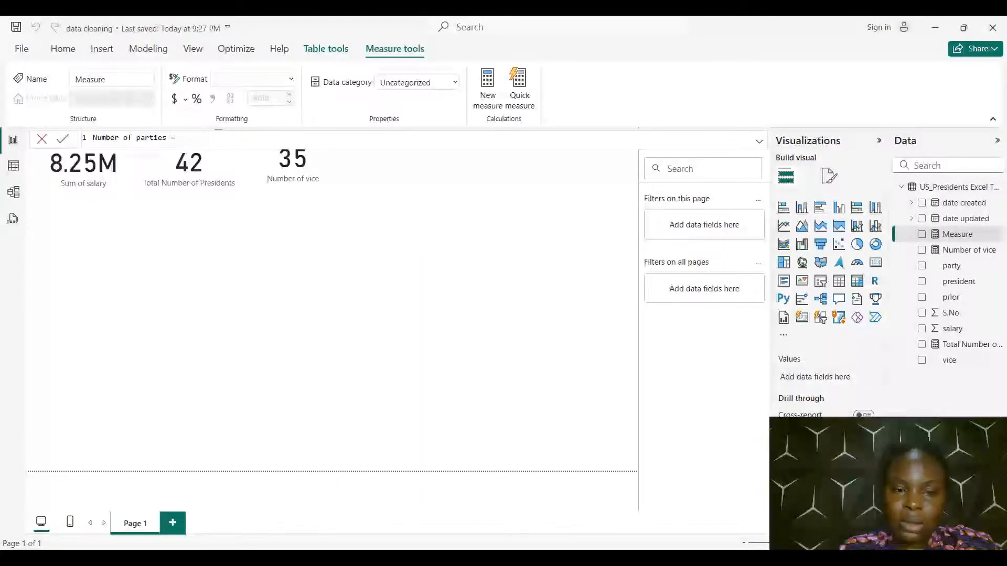
type(" dis")
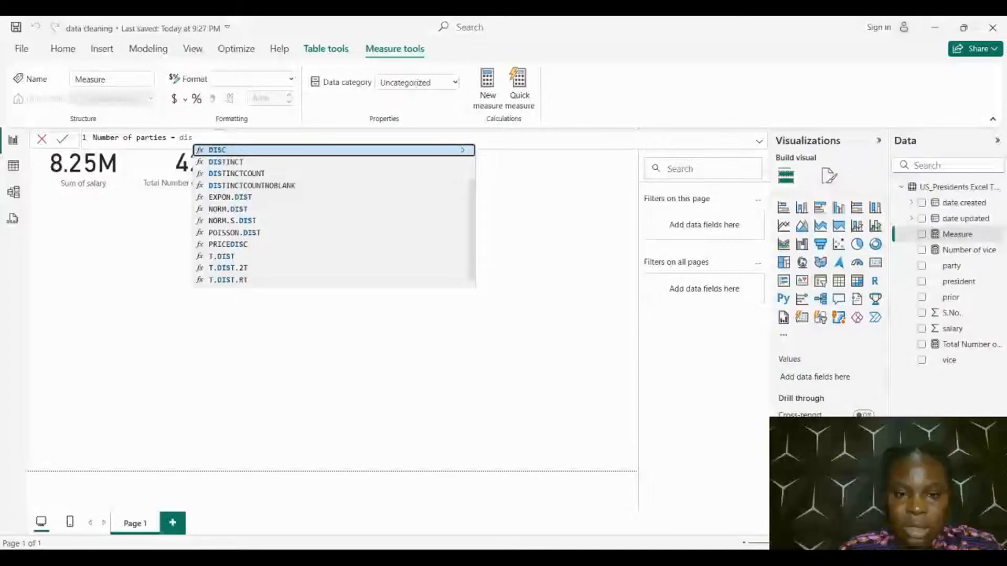
Define the Number of parties measure as the DISTINCTCOUNT of the party column and commit the formula
key("Down")
key("Down")
key("Tab")
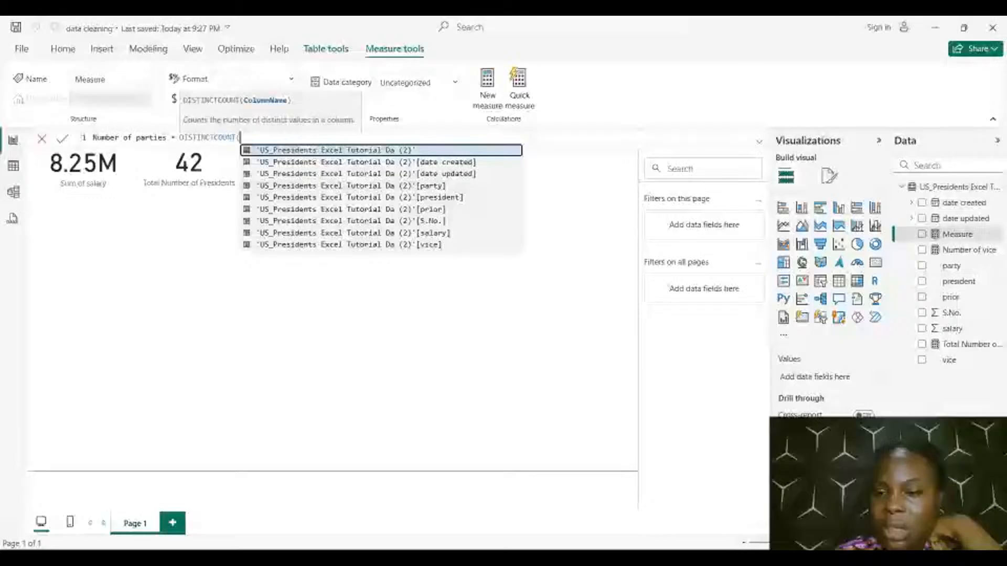
key("Down")
key("Down")
key("Down")
key("Tab")
key("Return")
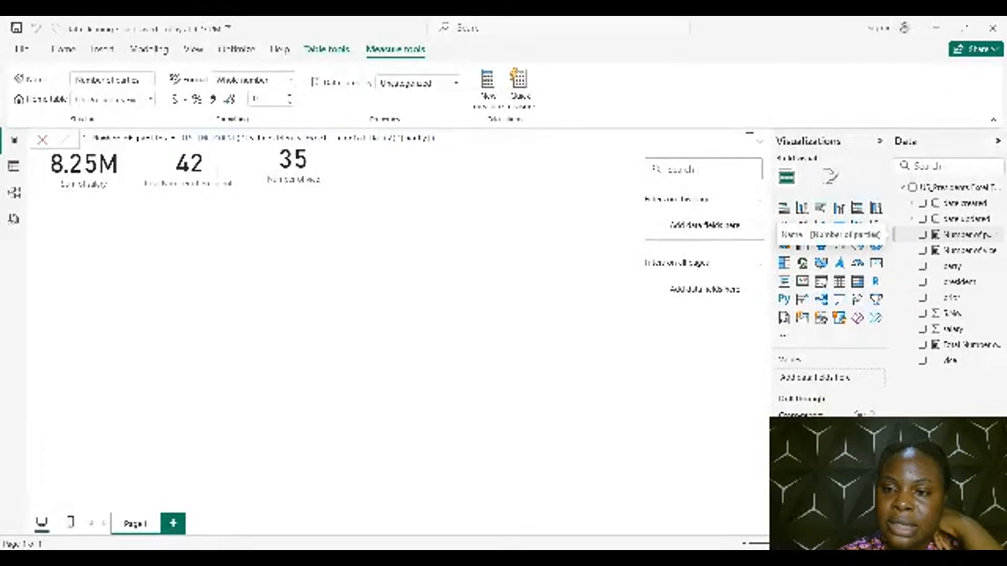
Show the Number of parties measure as a card and move it beside the Number of vice card
left_click(922, 235)
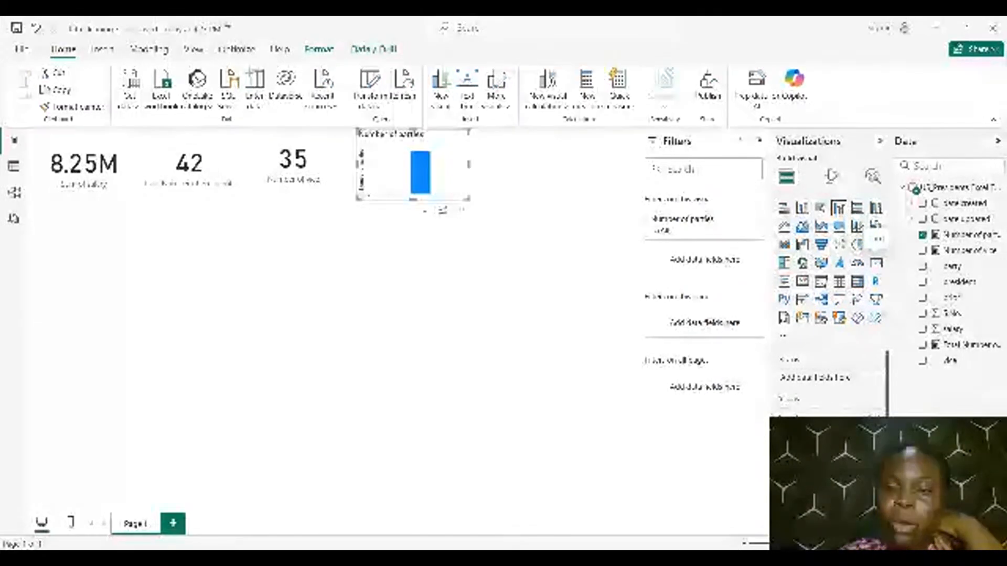
left_click(876, 263)
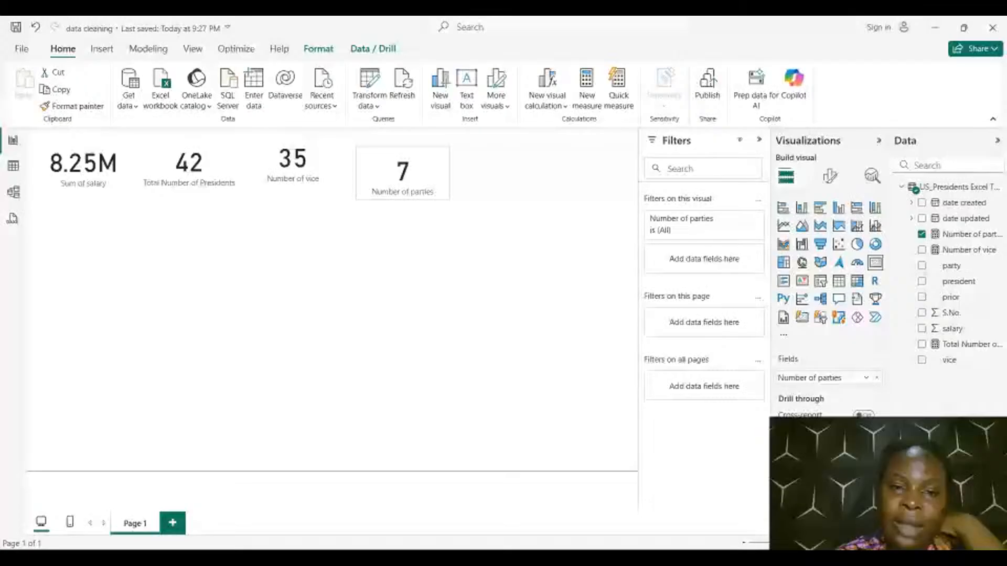
left_click_drag(402, 172, 374, 171)
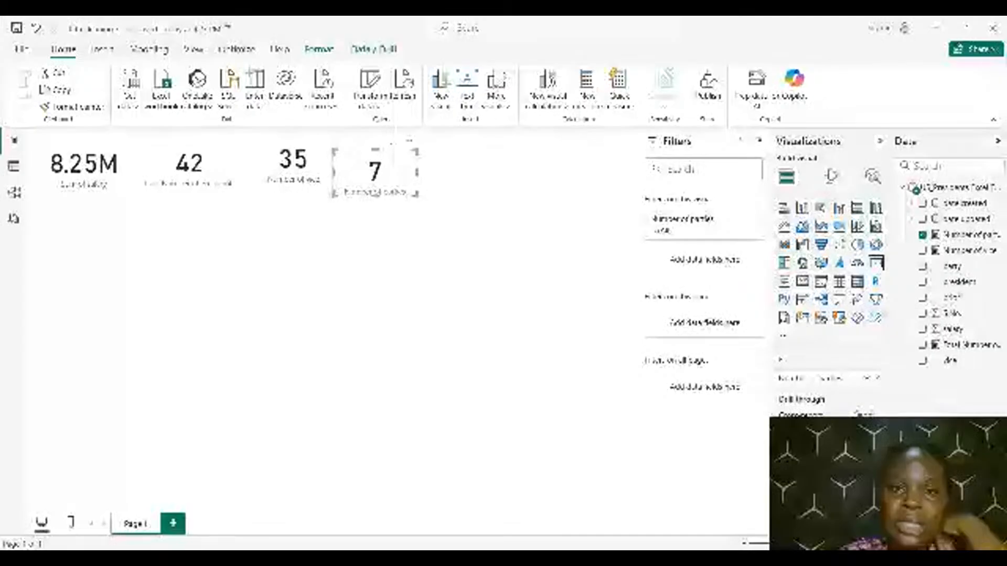
left_click(382, 273)
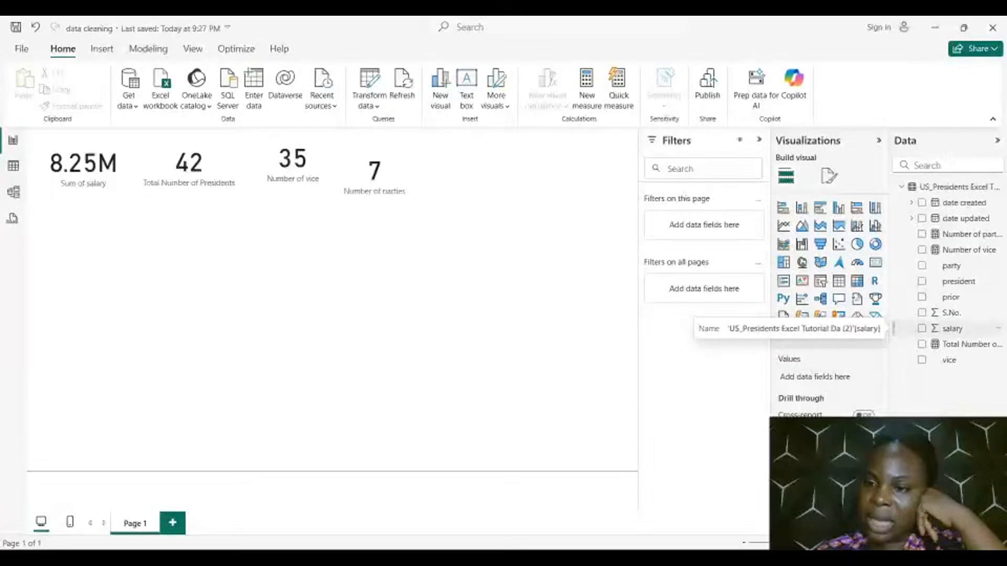
Create a column chart of Sum of salary by president and open it in focus mode to inspect the highest bars' values
left_click(921, 329)
left_click(921, 281)
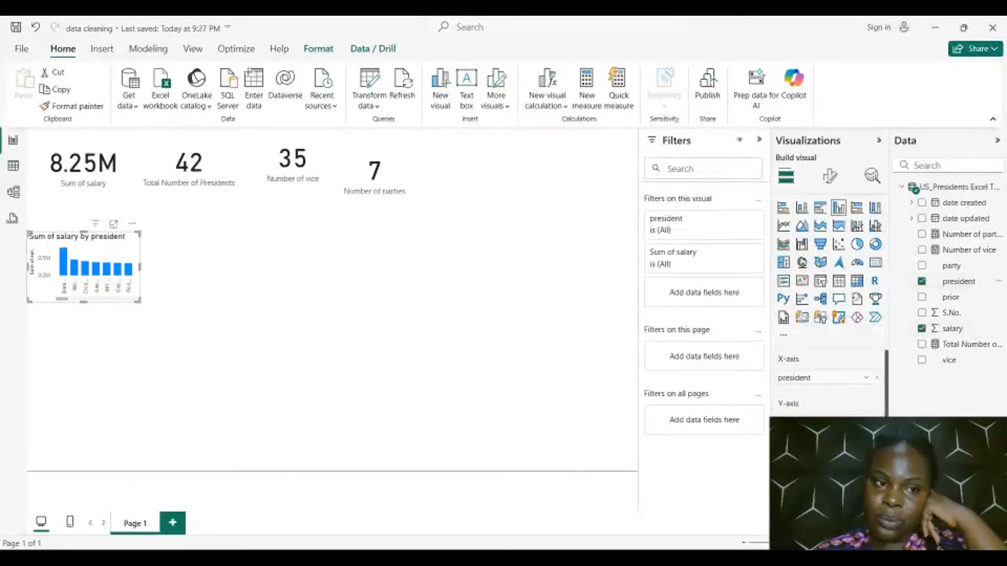
left_click(113, 224)
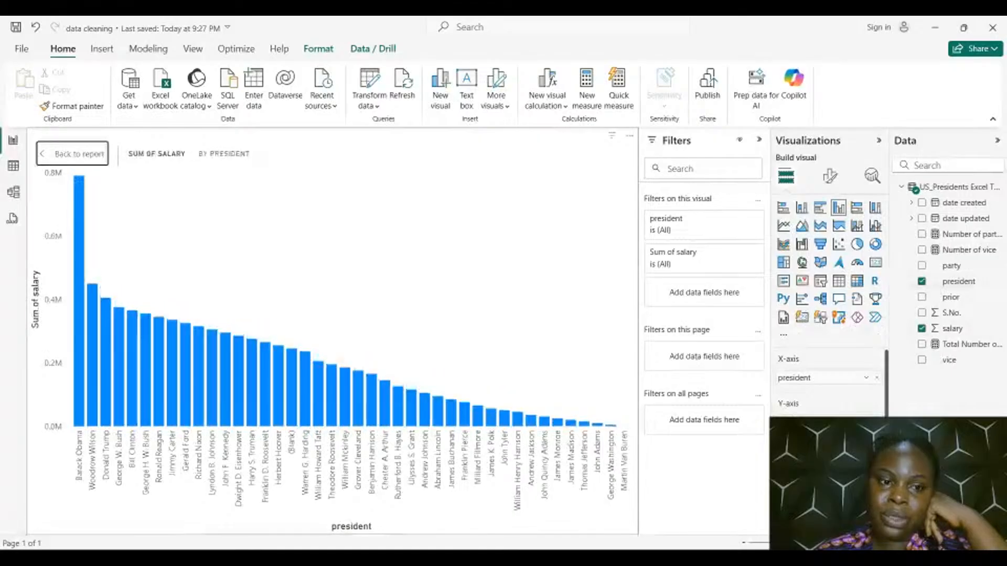
mouse_move(357, 374)
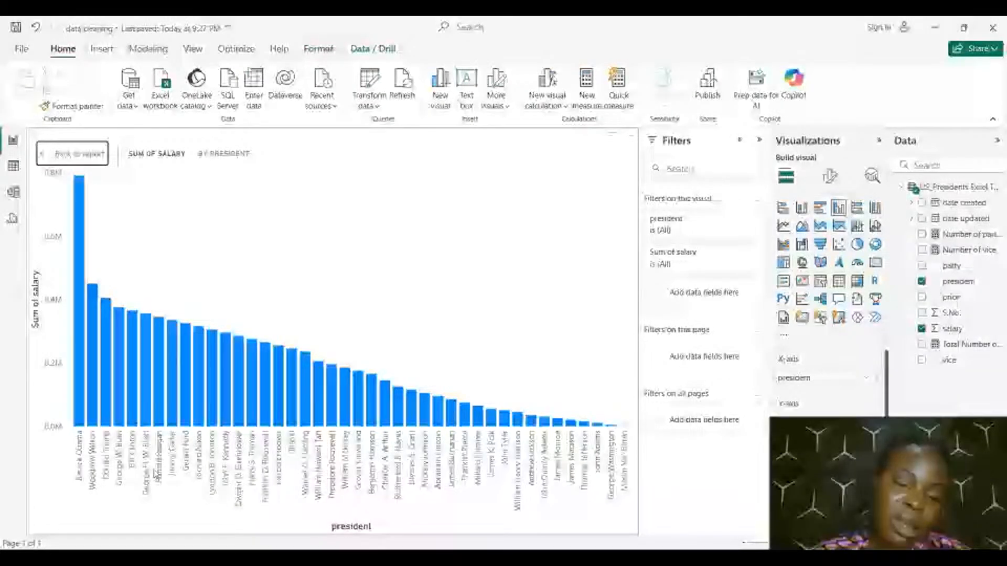
mouse_move(84, 257)
mouse_move(109, 300)
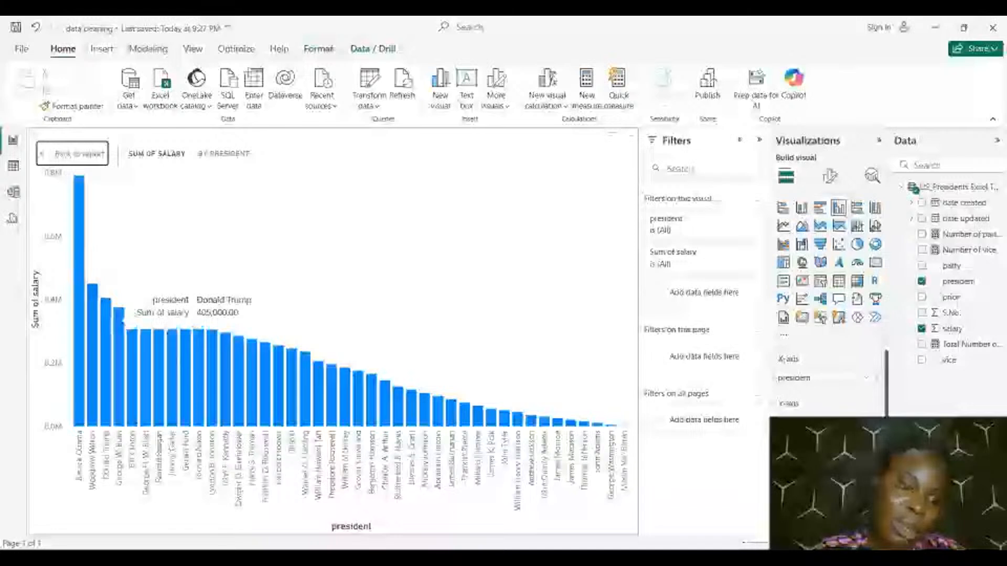
mouse_move(136, 338)
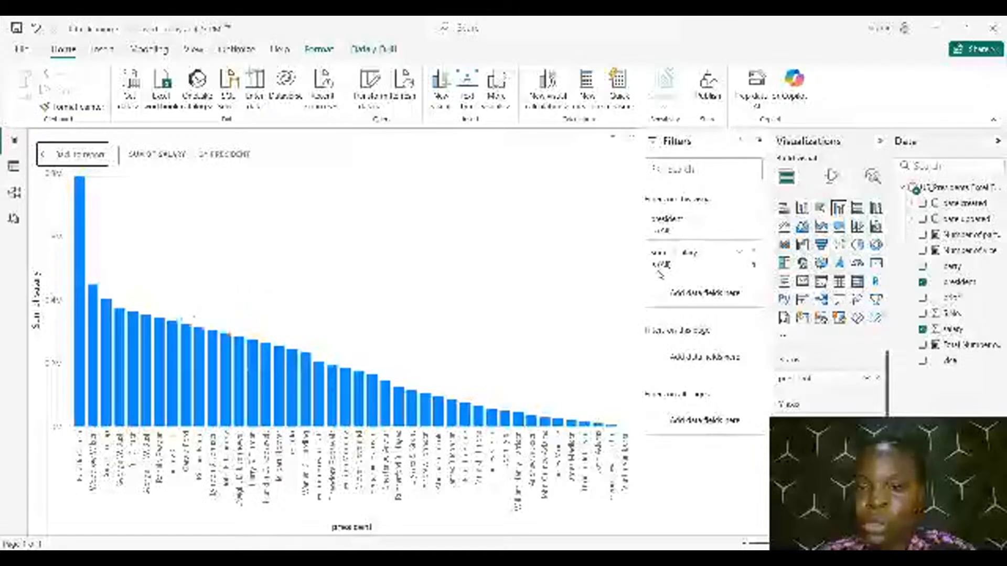
Filter the salary chart to items whose Sum of salary is greater than or equal to 365000
left_click(748, 253)
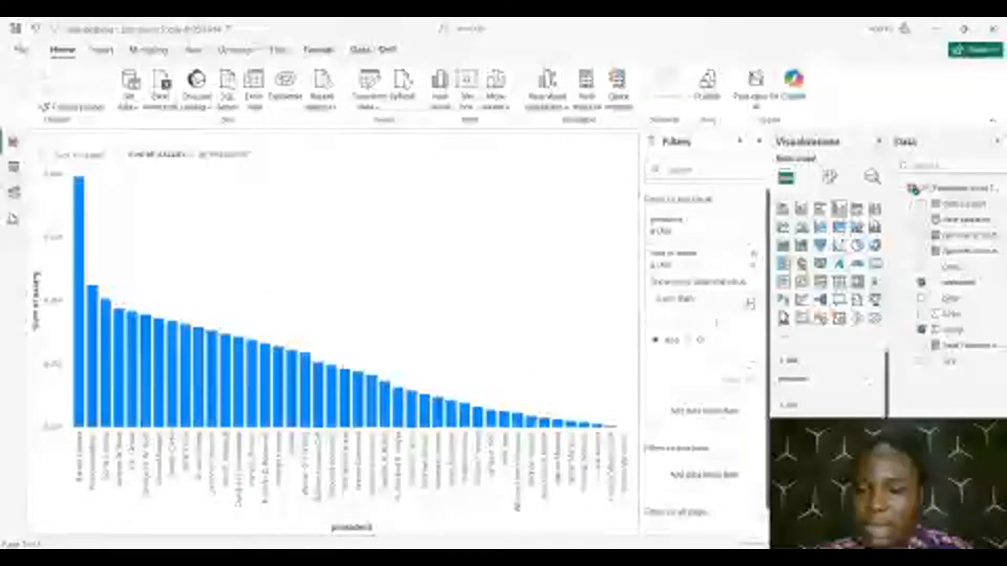
left_click(750, 303)
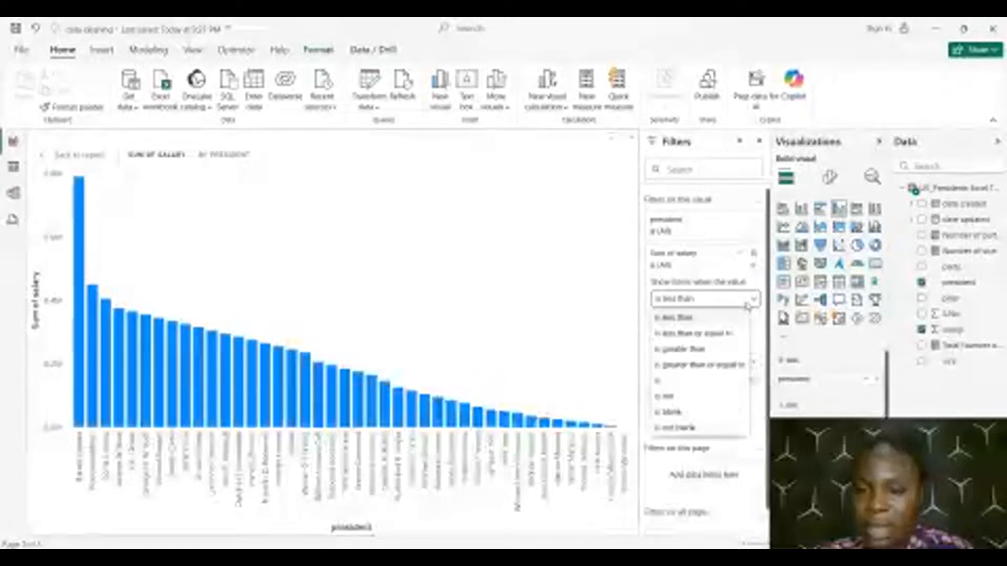
left_click(717, 365)
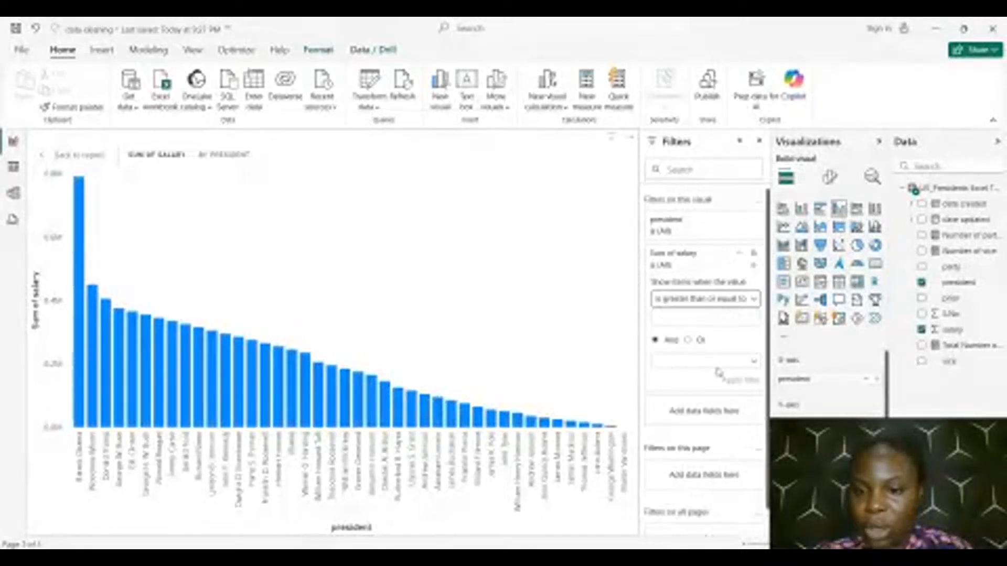
left_click(711, 318)
type("30")
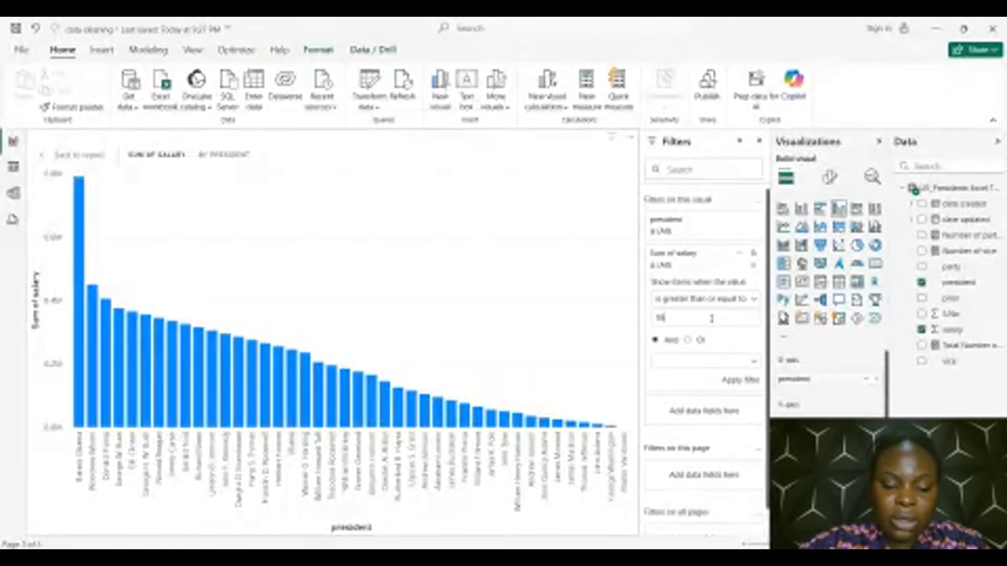
type("0000")
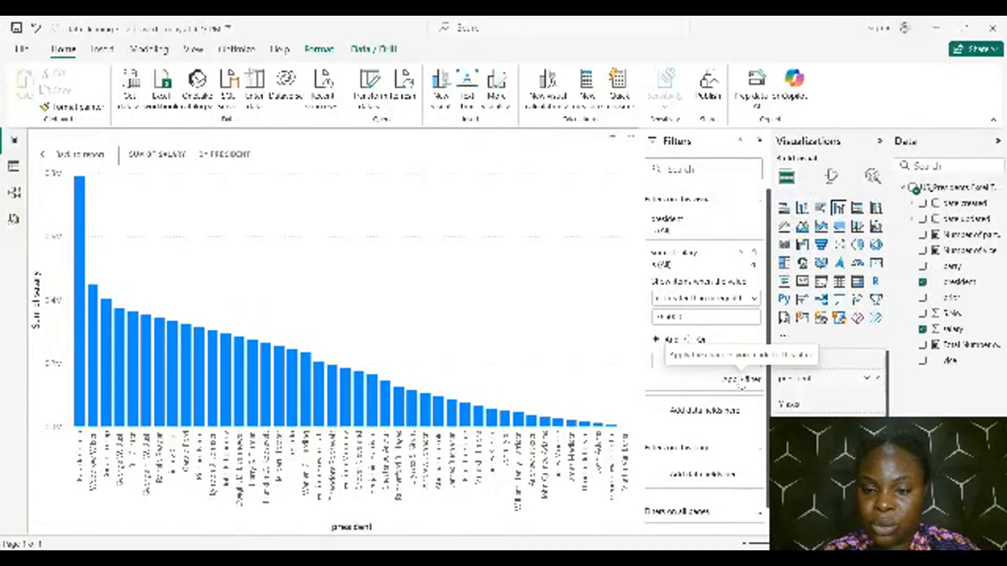
left_click(742, 378)
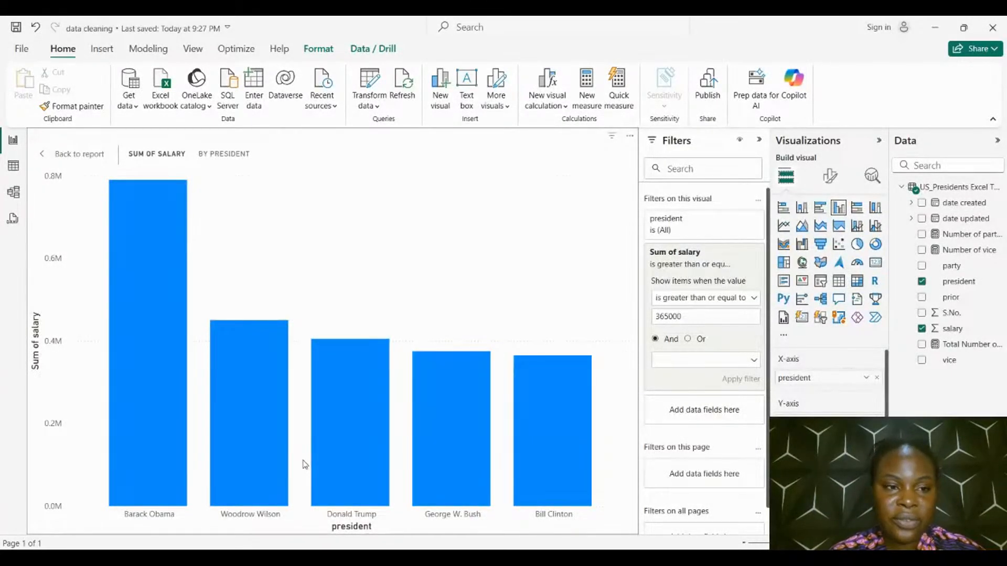
Return the salary chart to the report page and enlarge it in width and height below the cards
left_click(93, 157)
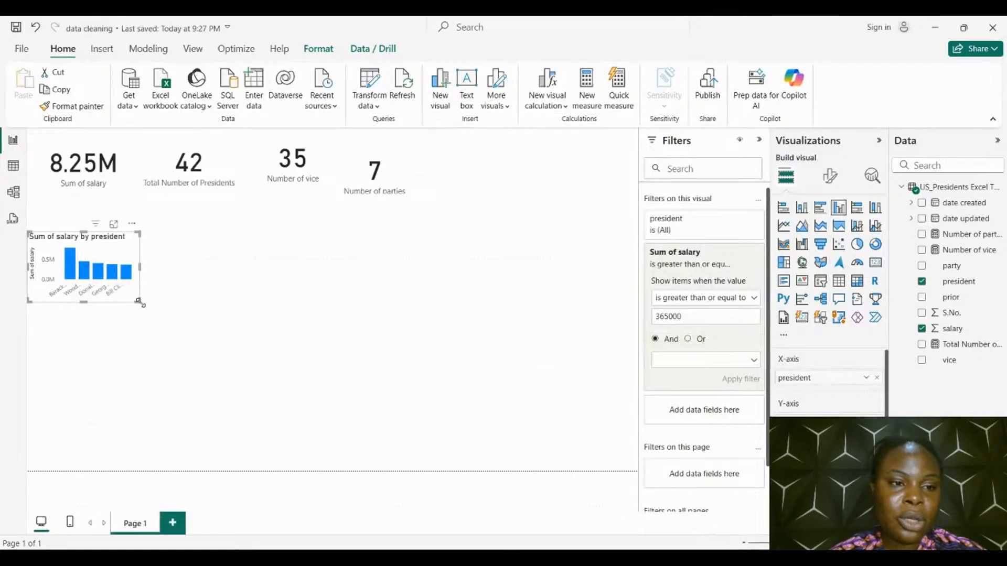
left_click_drag(139, 301, 184, 331)
left_click(321, 323)
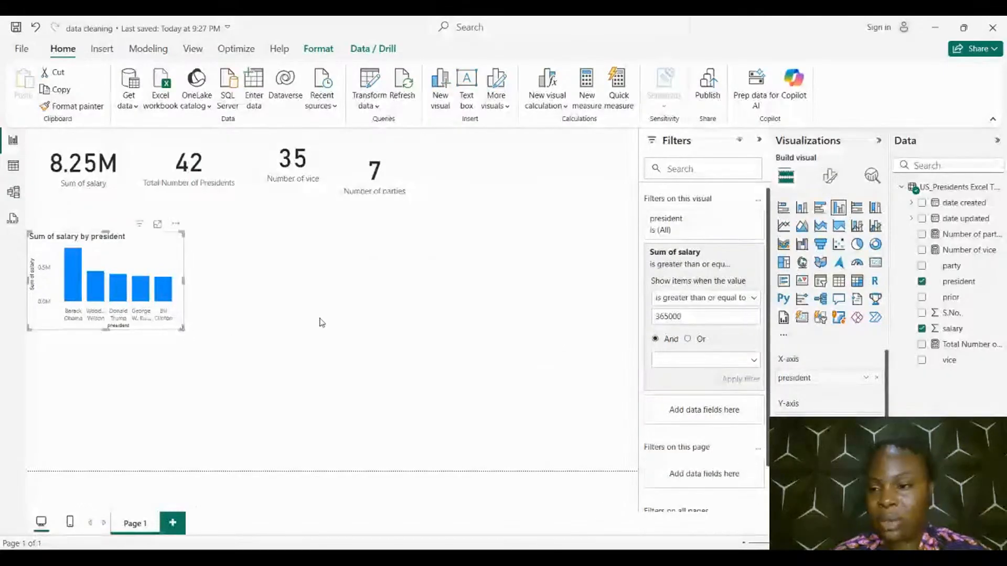
Create a second column chart of Sum of salary by president and open it in focus mode to inspect the lowest bars' values
left_click(922, 330)
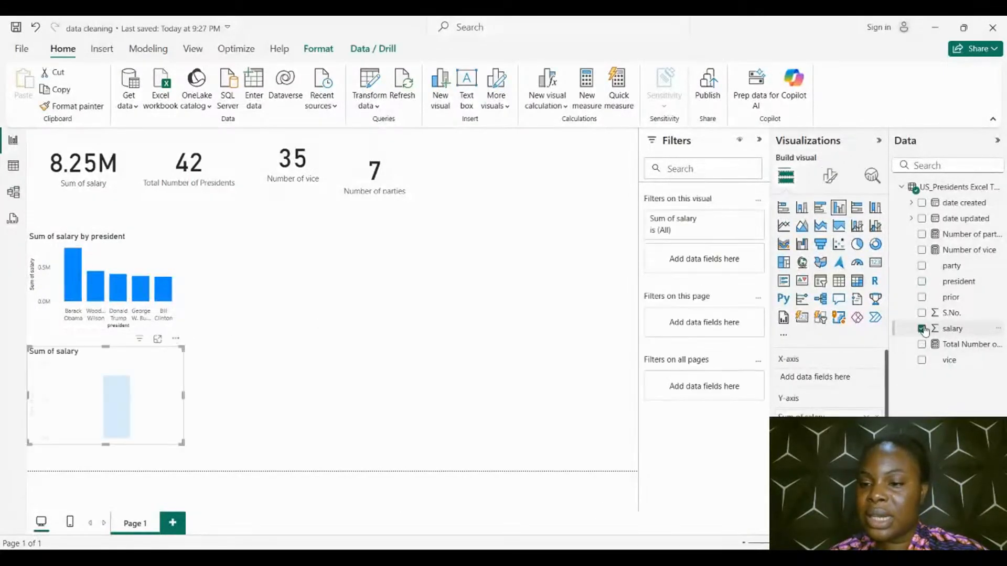
left_click(922, 282)
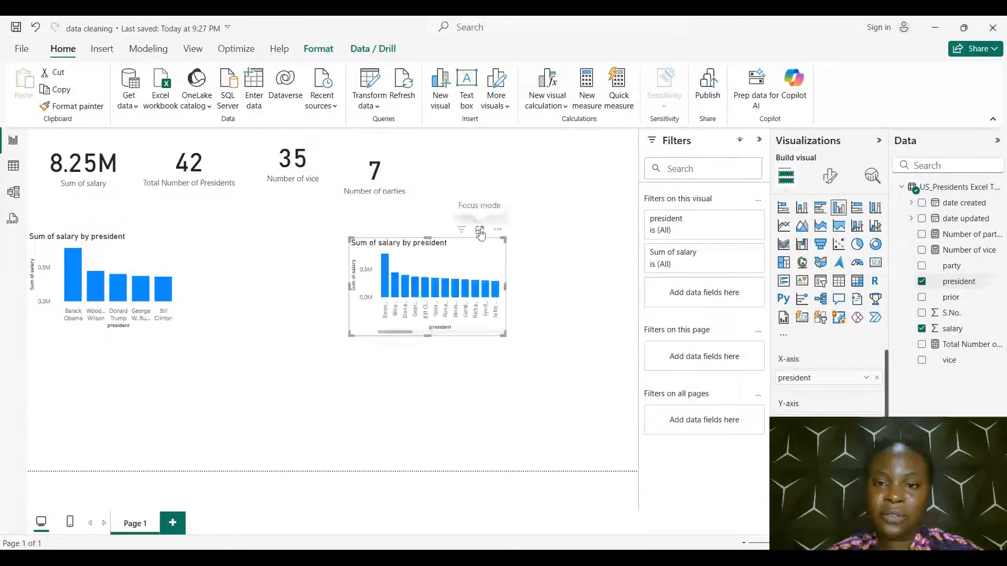
left_click(479, 230)
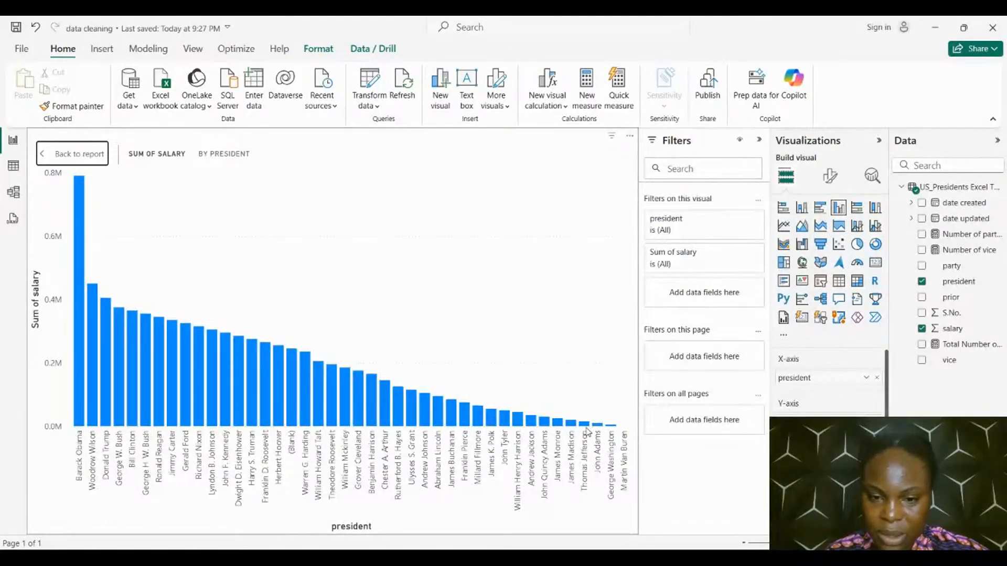
mouse_move(575, 426)
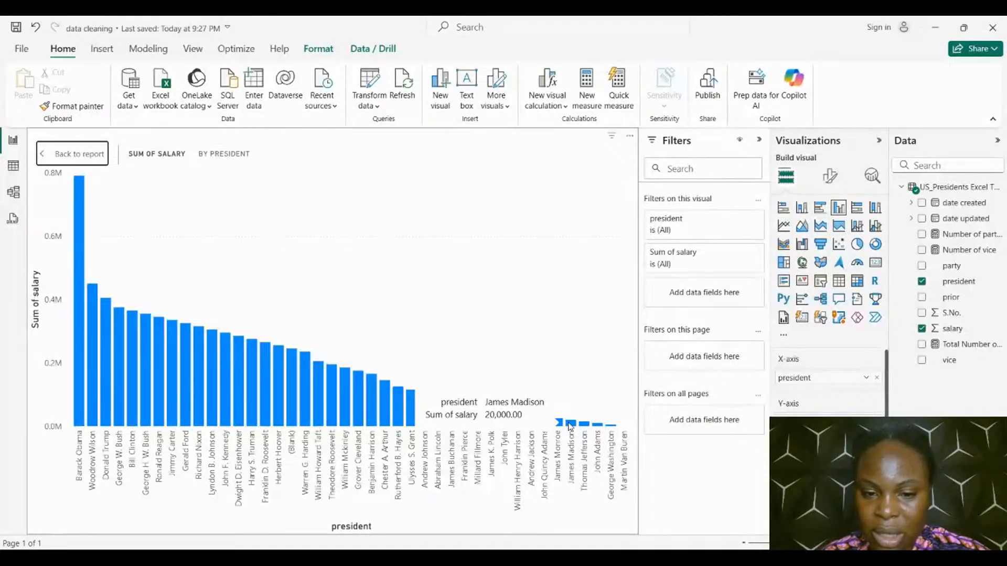
Filter the second salary chart to items whose Sum of salary is less than or equal to 20000
left_click(710, 259)
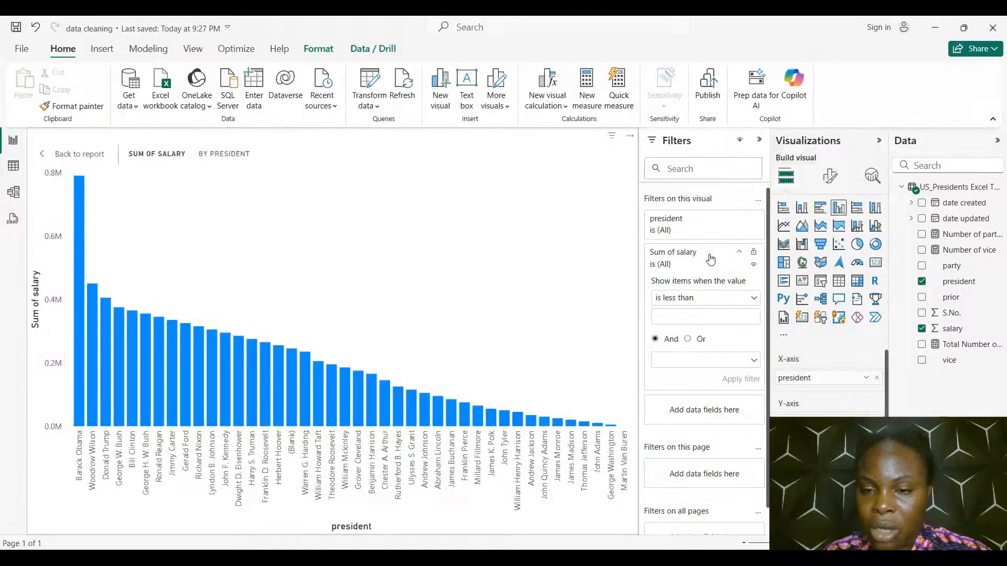
left_click(723, 298)
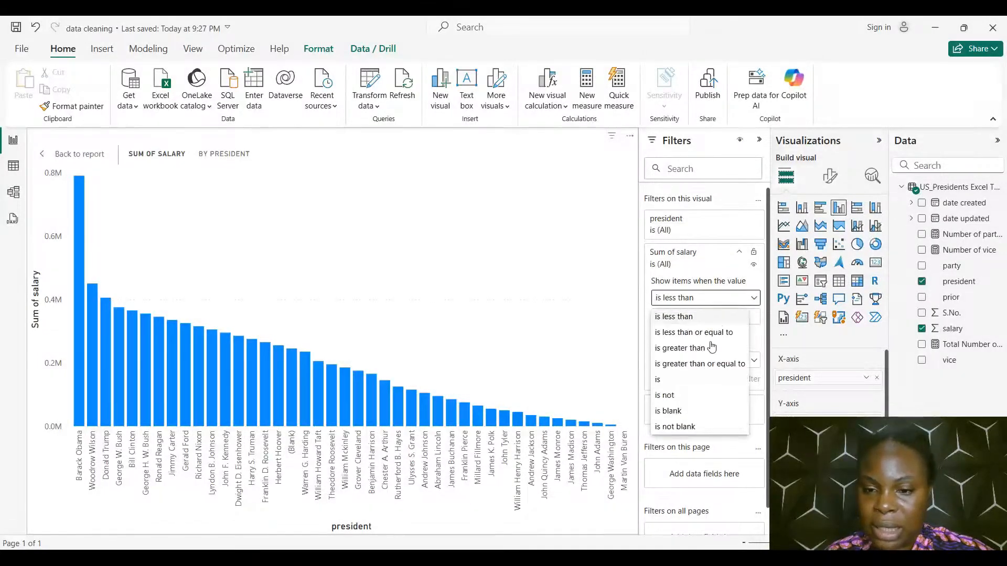
left_click(714, 364)
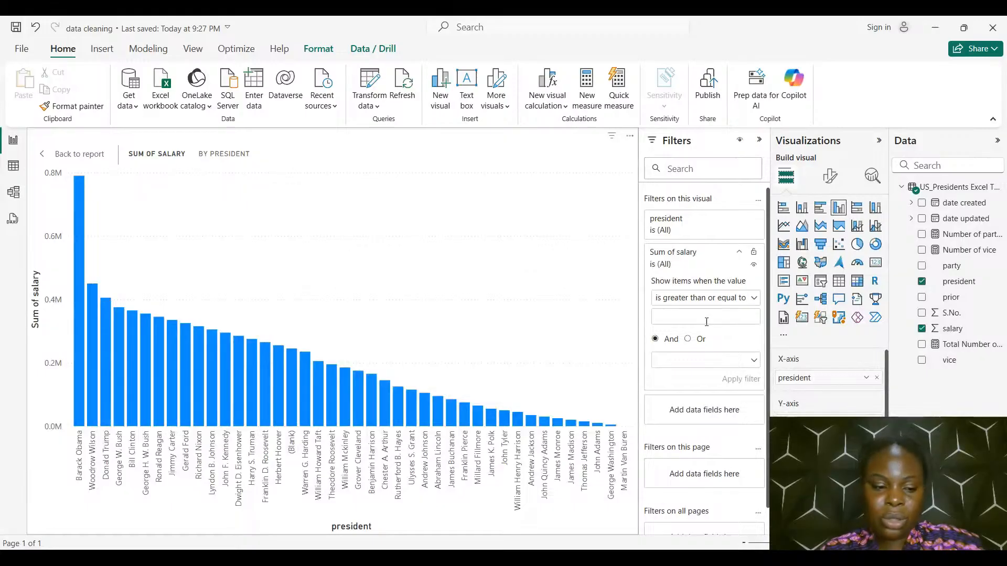
left_click(706, 322)
type("20000")
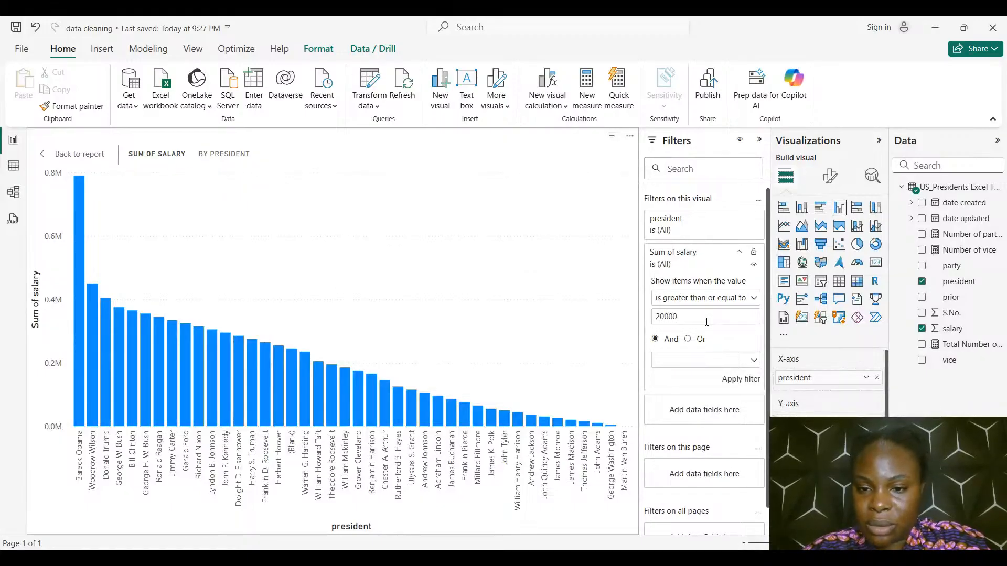
left_click(746, 385)
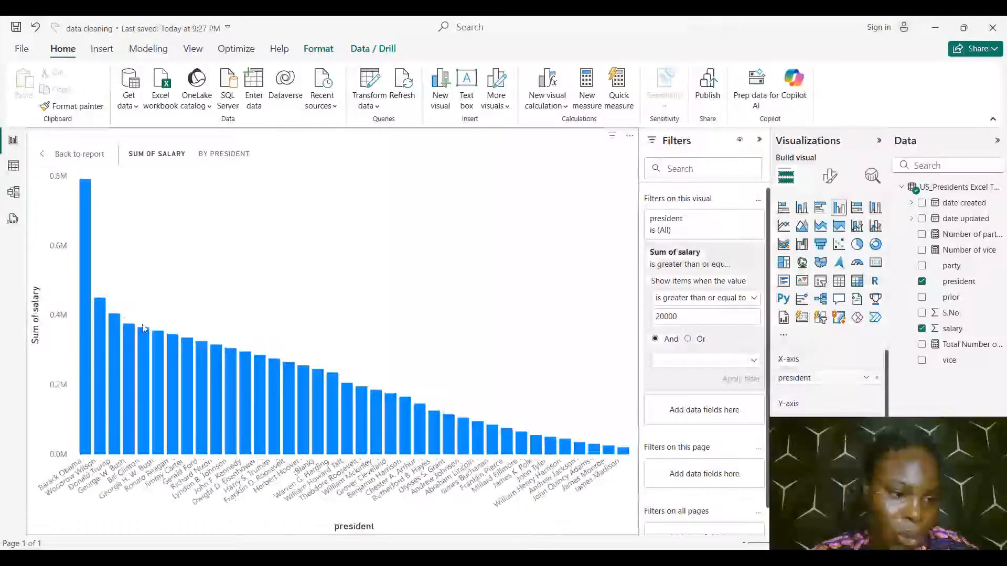
left_click(729, 299)
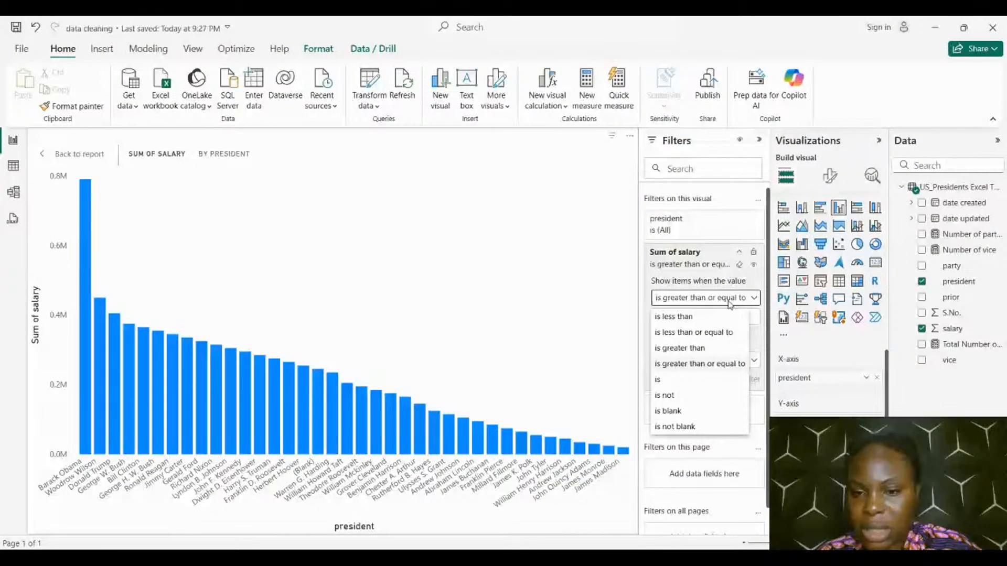
left_click(694, 332)
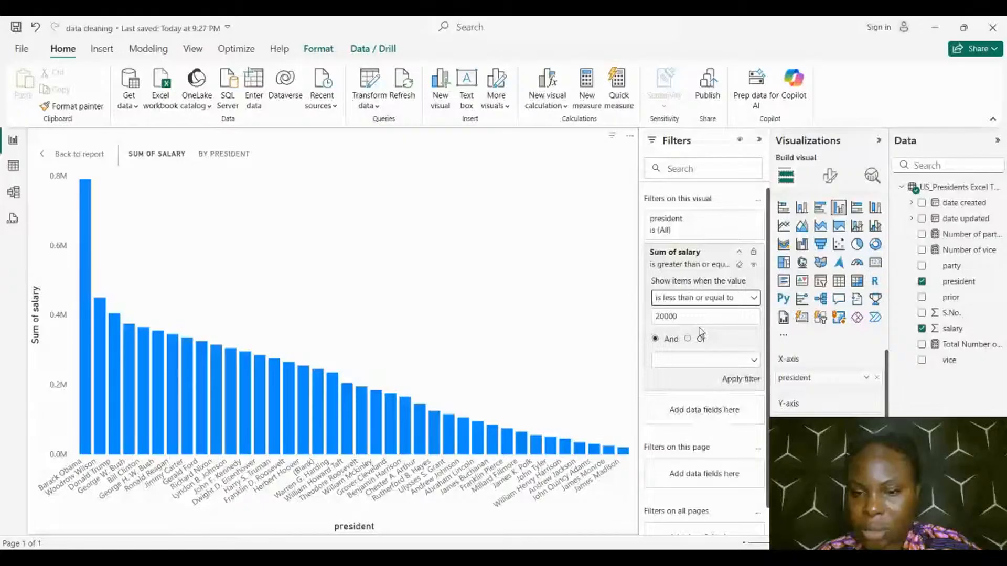
left_click(733, 384)
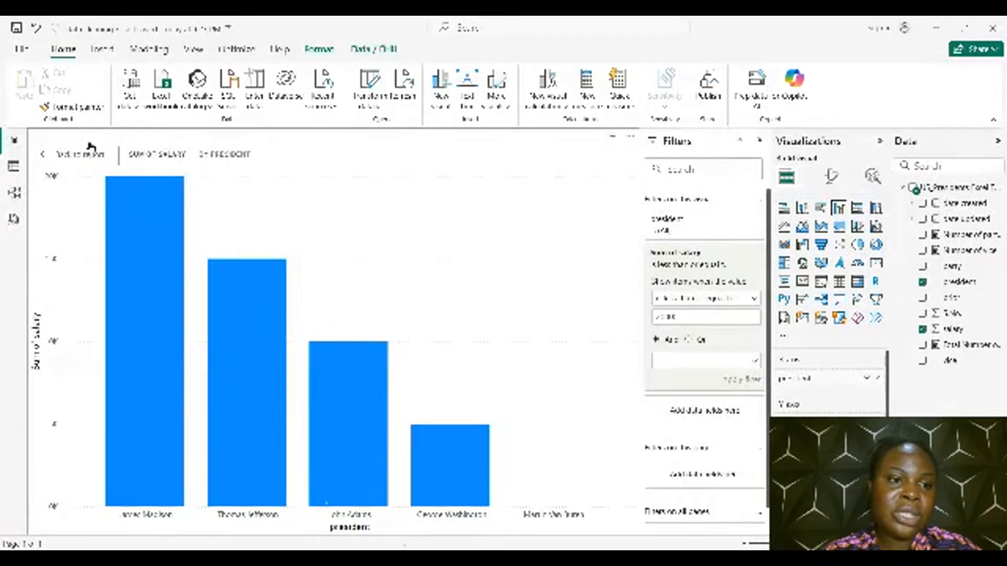
Return the lowest-salary chart to the report page and place it directly beside the highest-salary chart
left_click(82, 159)
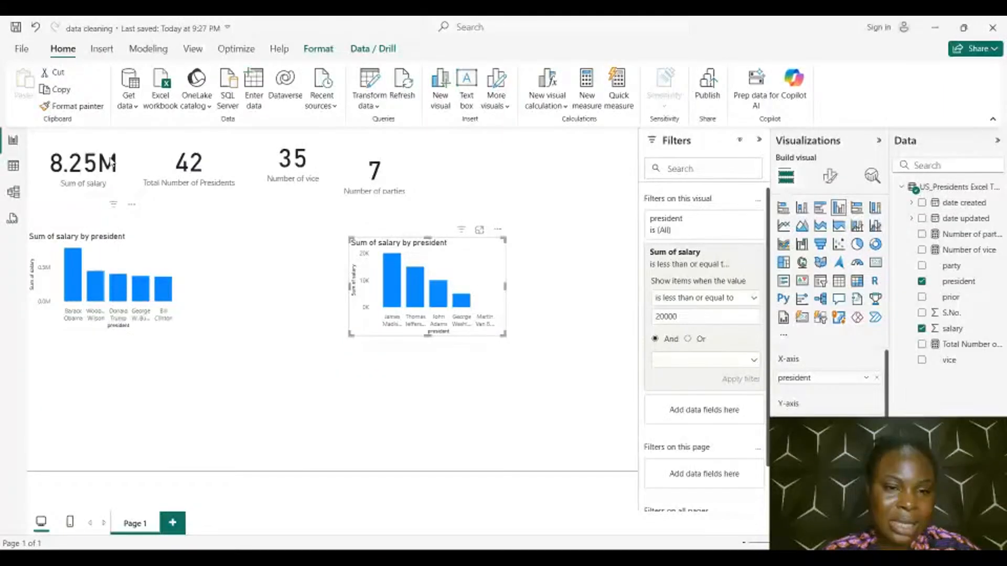
left_click_drag(287, 316, 201, 320)
left_click(417, 368)
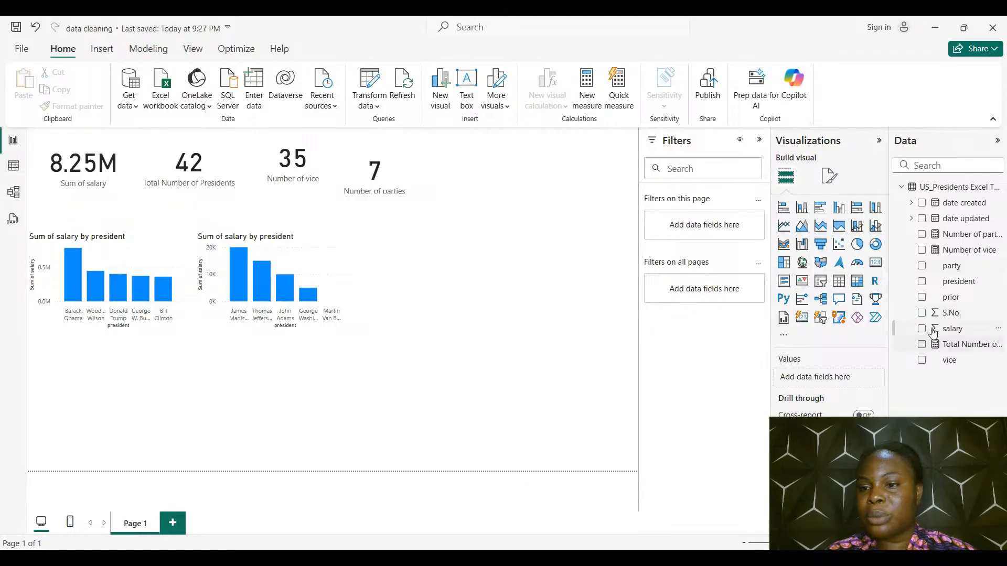
Create a table of president and party below the charts and review all its rows in focus mode
left_click(922, 283)
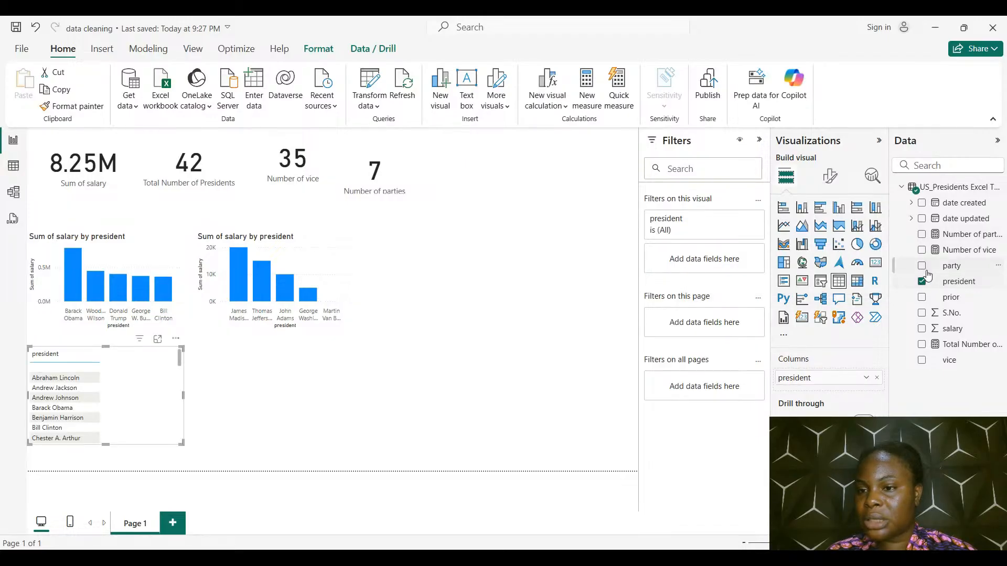
left_click(923, 266)
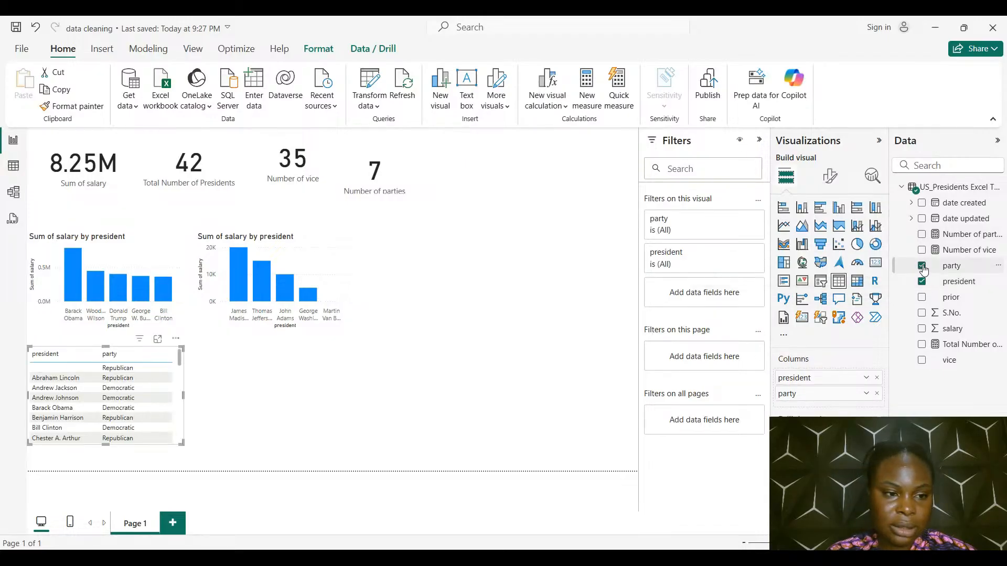
left_click(158, 339)
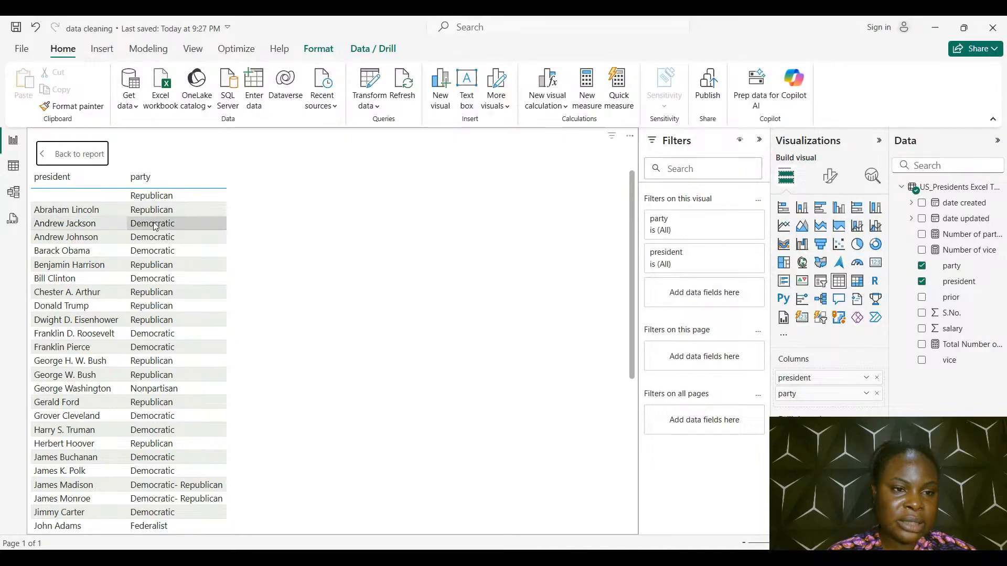
scroll(155, 227, "down", 2)
scroll(155, 227, "down", 5)
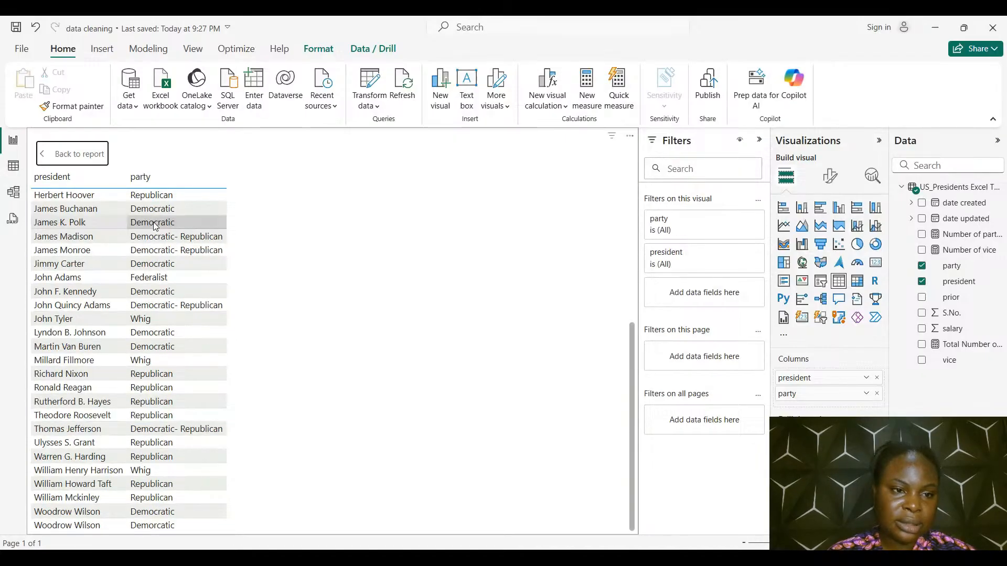
scroll(182, 508, "up", 6)
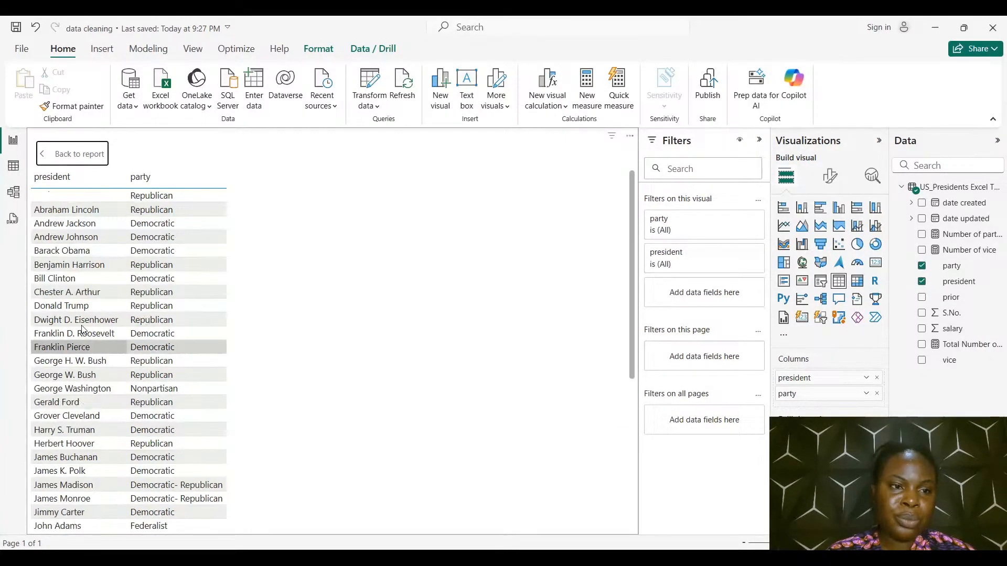
left_click(97, 154)
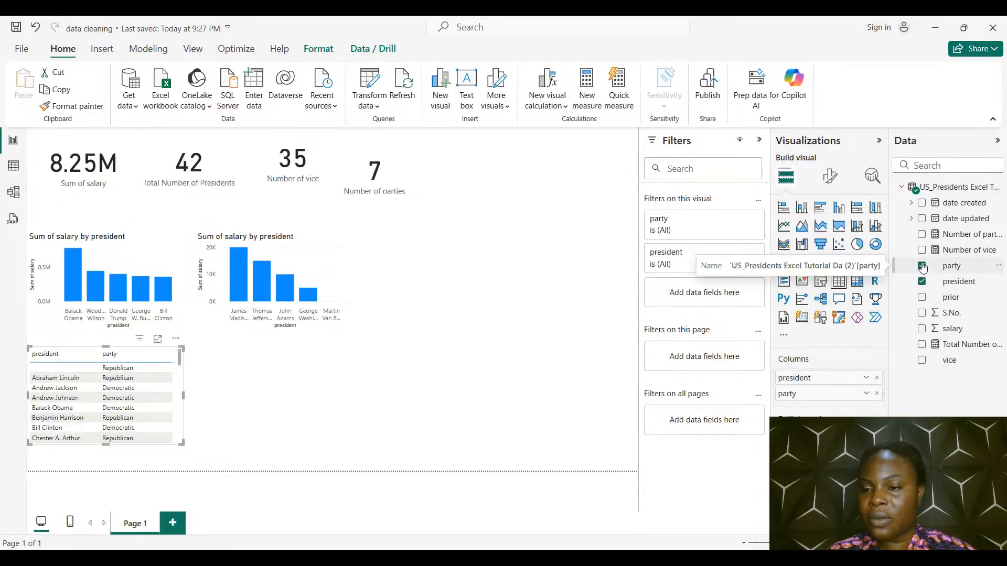
Replace the table's fields with Number of parties and president, and review the rows in focus mode
left_click(922, 266)
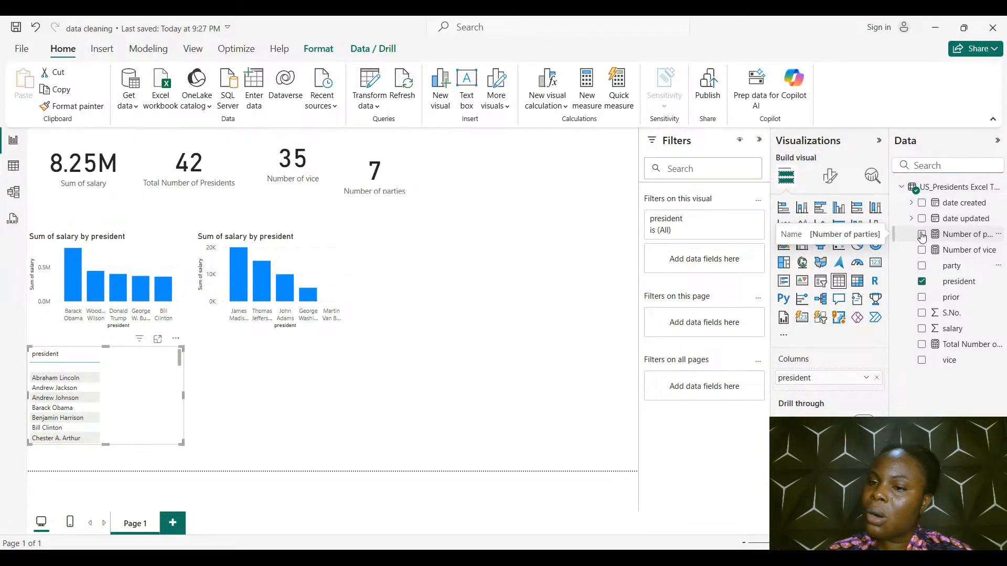
left_click(922, 283)
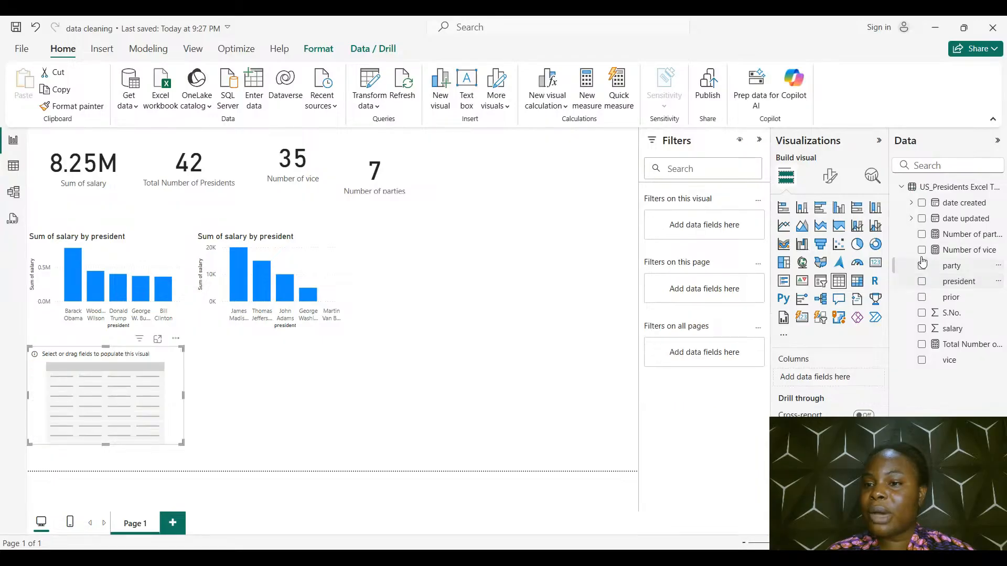
left_click(922, 234)
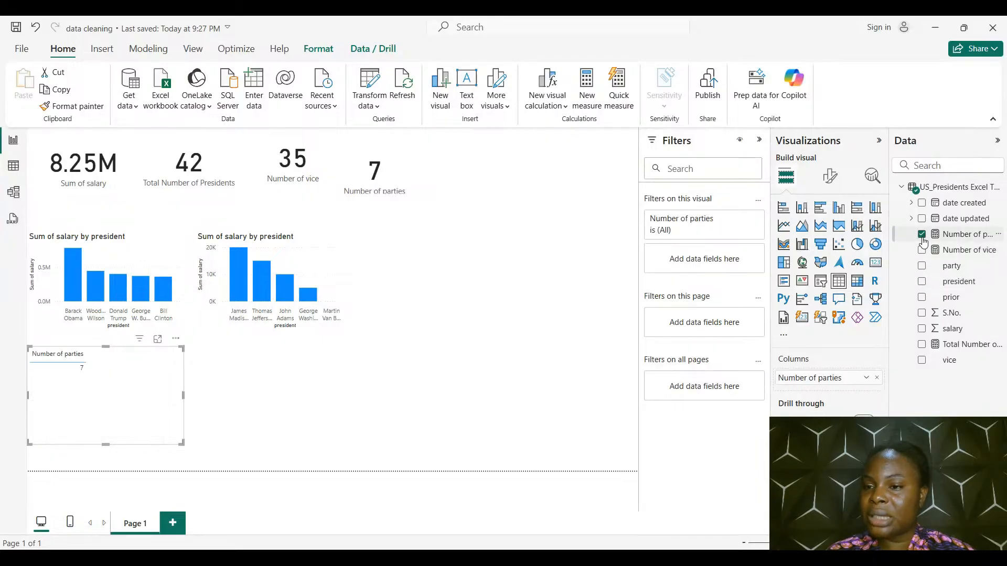
left_click(922, 283)
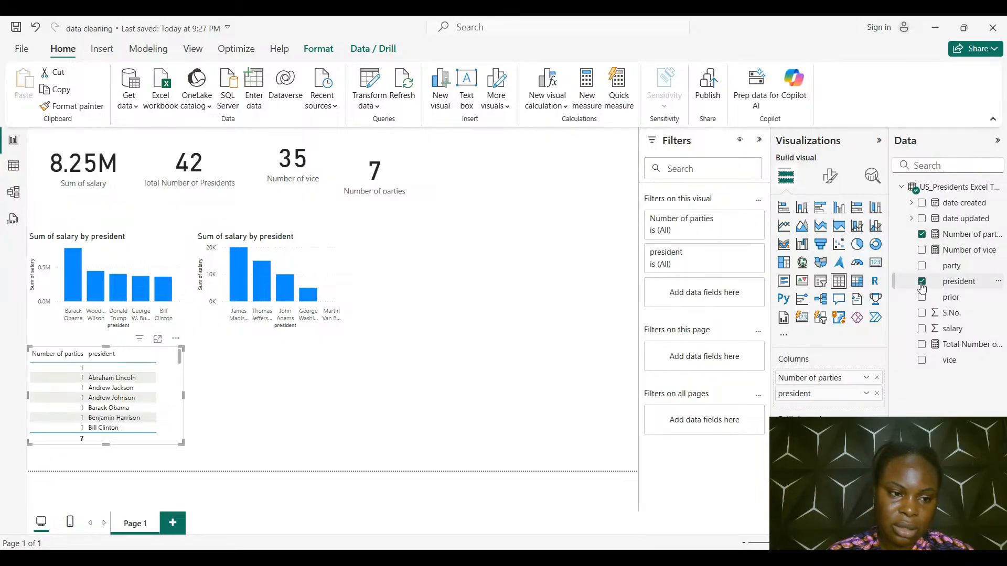
left_click(163, 342)
scroll(165, 346, "down", 7)
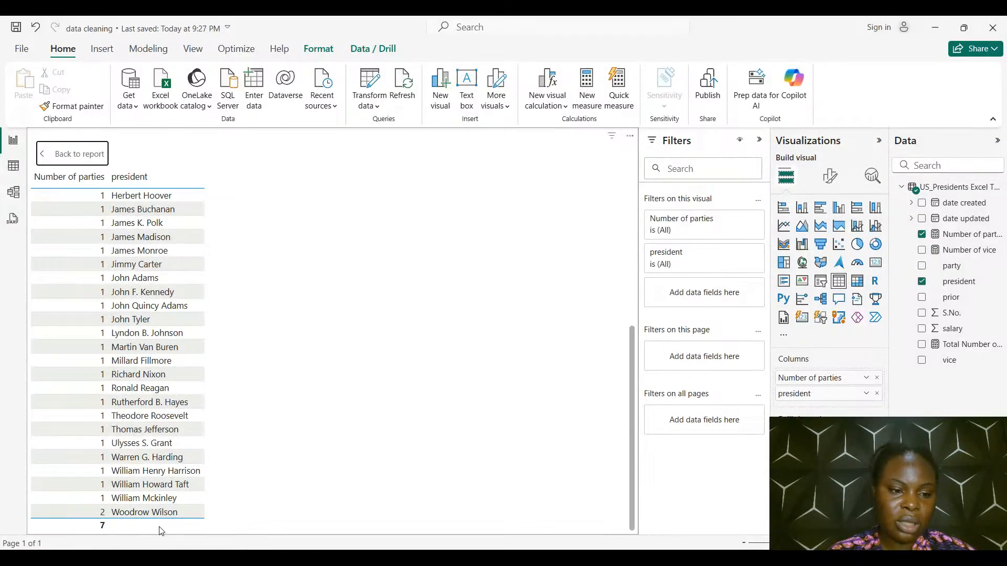
left_click(93, 160)
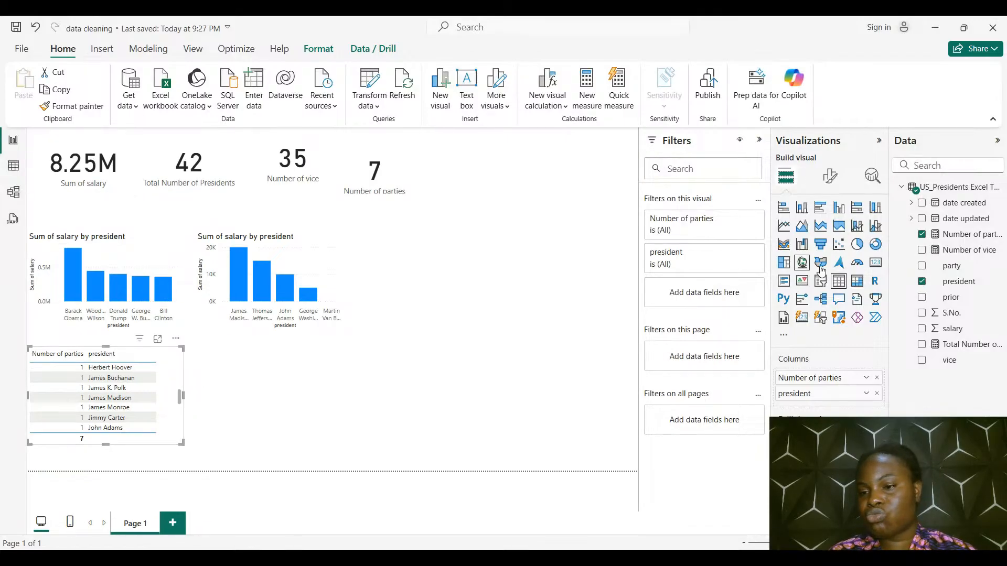
Replace the table's fields with vice and salary, and convert it to a stacked bar chart of Sum of salary by vice
left_click(921, 281)
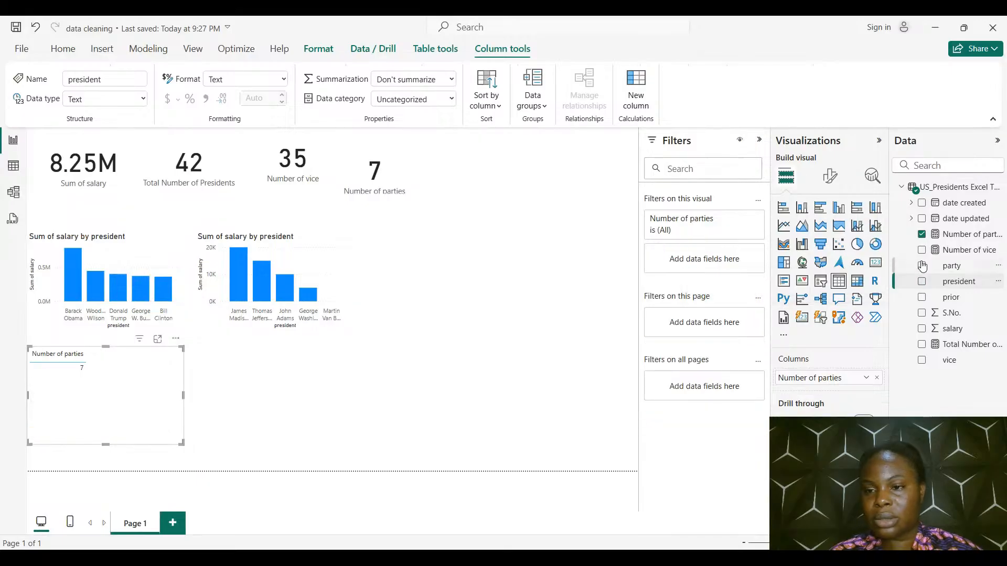
left_click(921, 234)
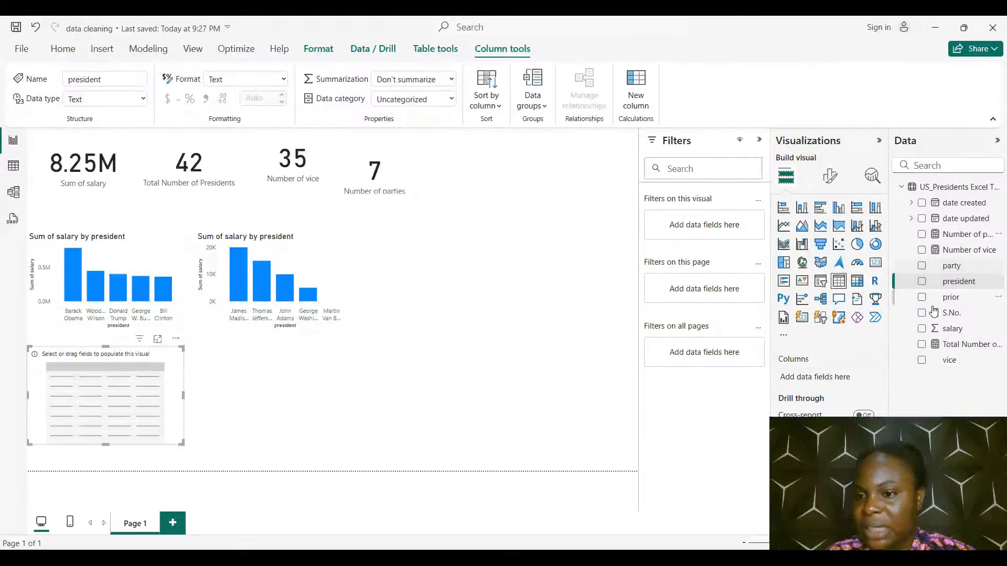
left_click(921, 360)
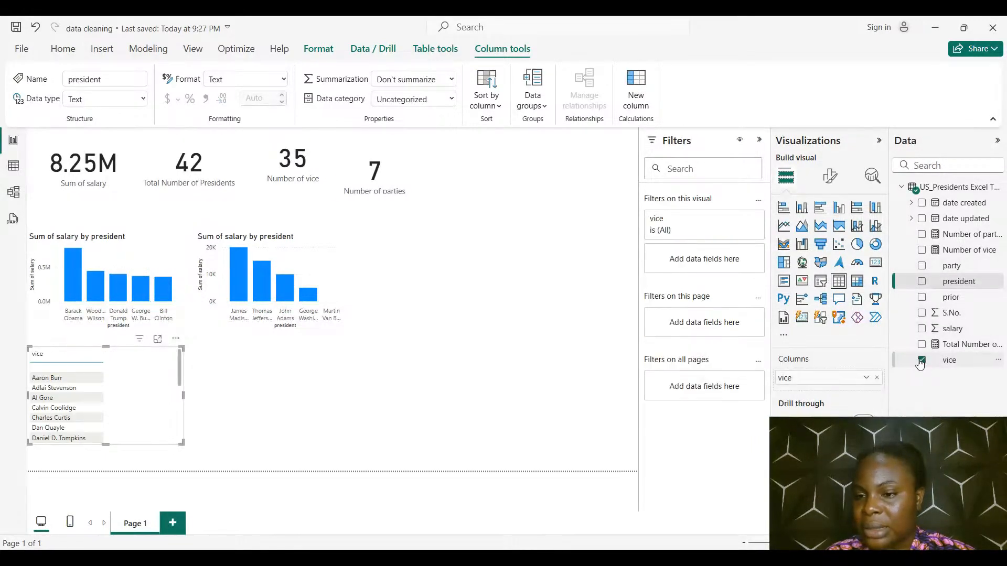
left_click(922, 329)
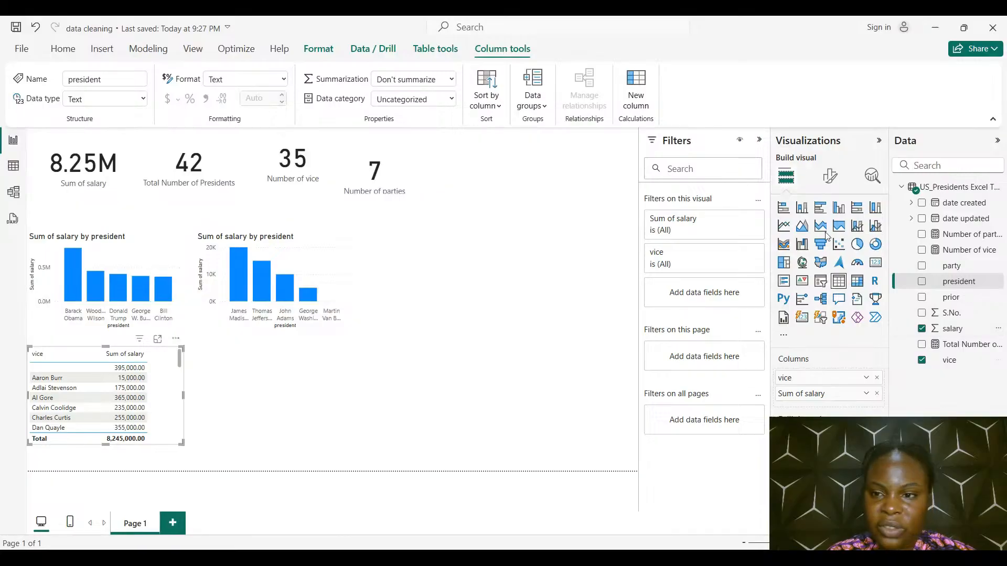
left_click(803, 209)
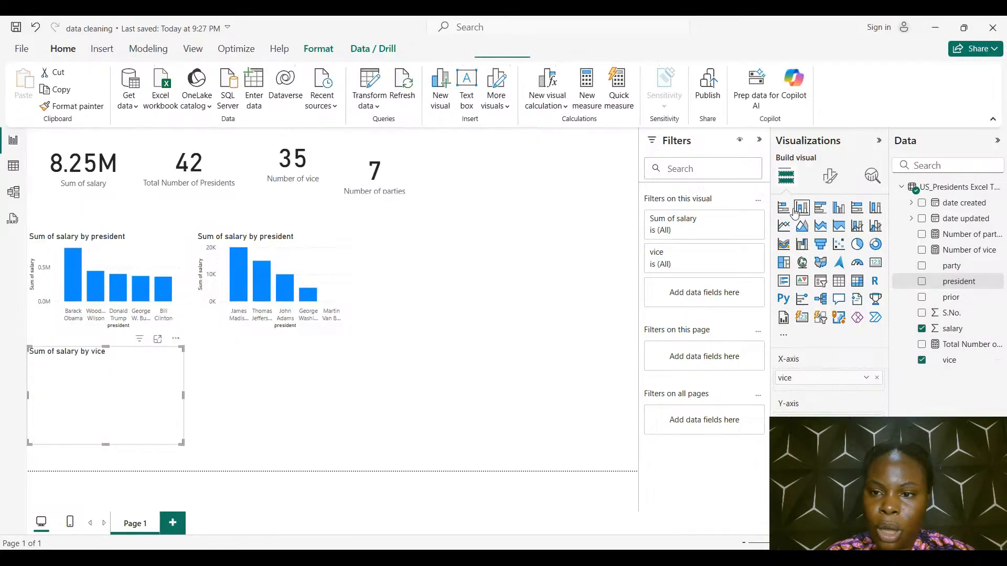
left_click(784, 208)
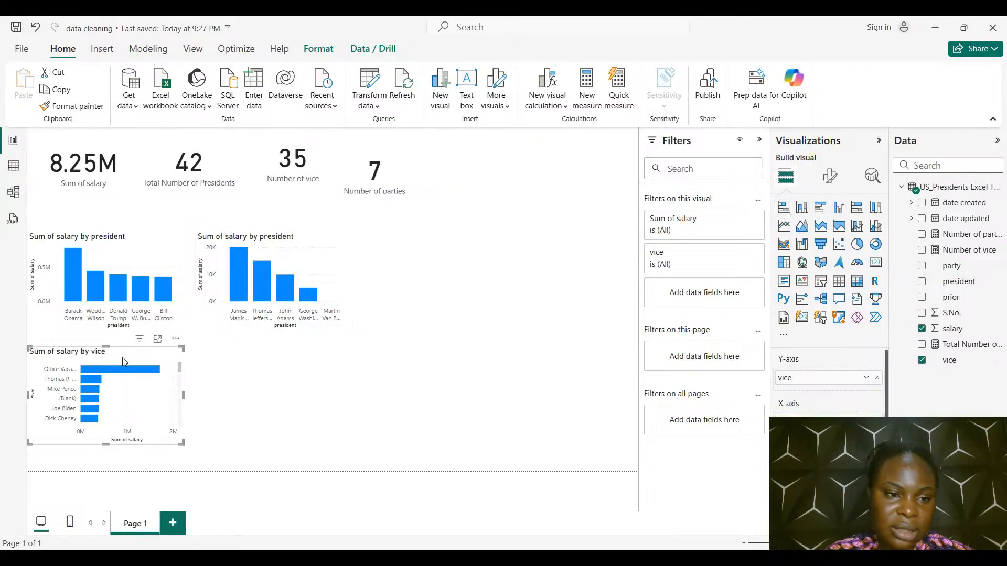
Inspect the Sum of salary by vice chart in focus mode, and place it beside the lowest-salary chart on the report page
left_click(156, 342)
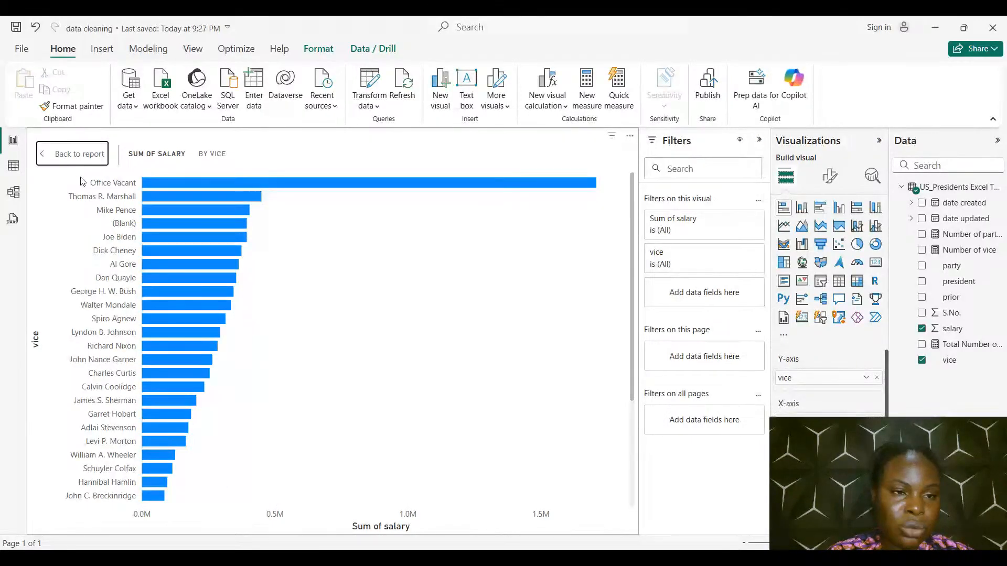
left_click(90, 153)
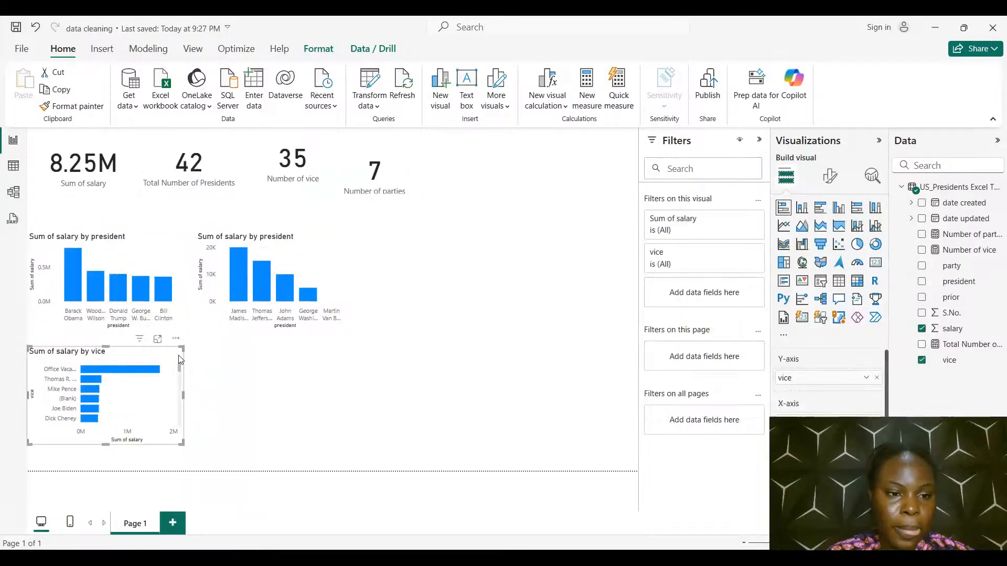
left_click_drag(171, 357, 507, 237)
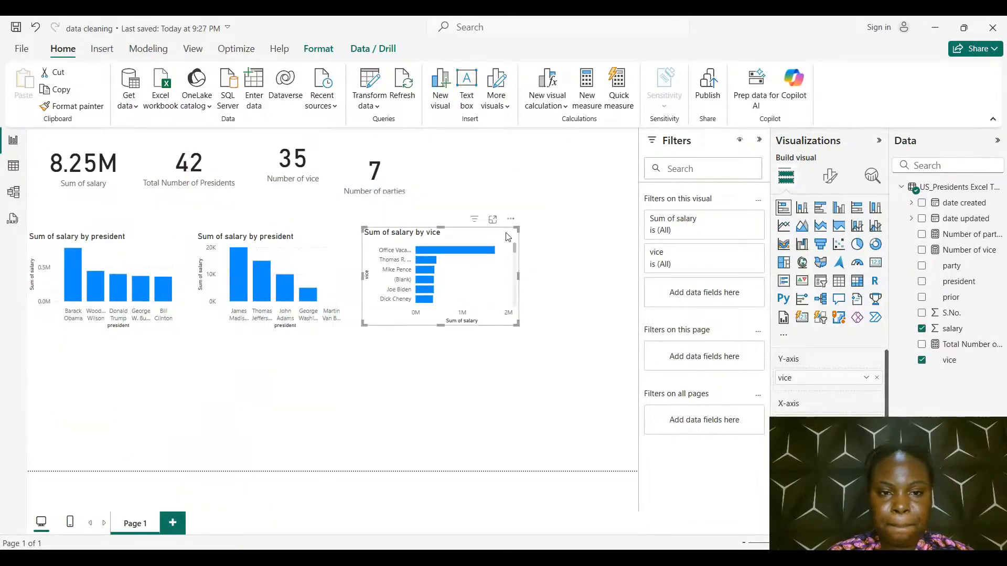
Move the Number of parties card up into line with the other cards
left_click(572, 243)
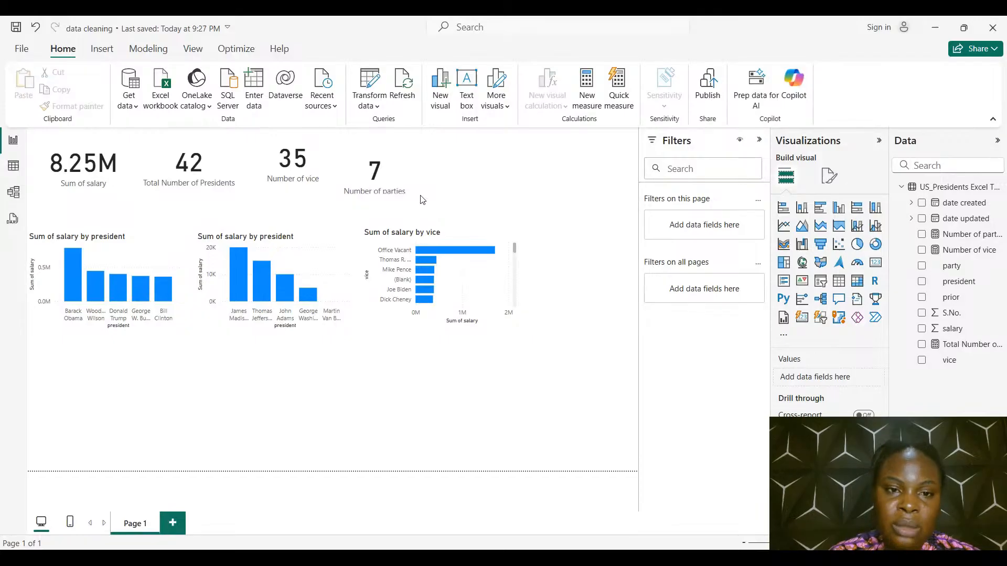
left_click(407, 158)
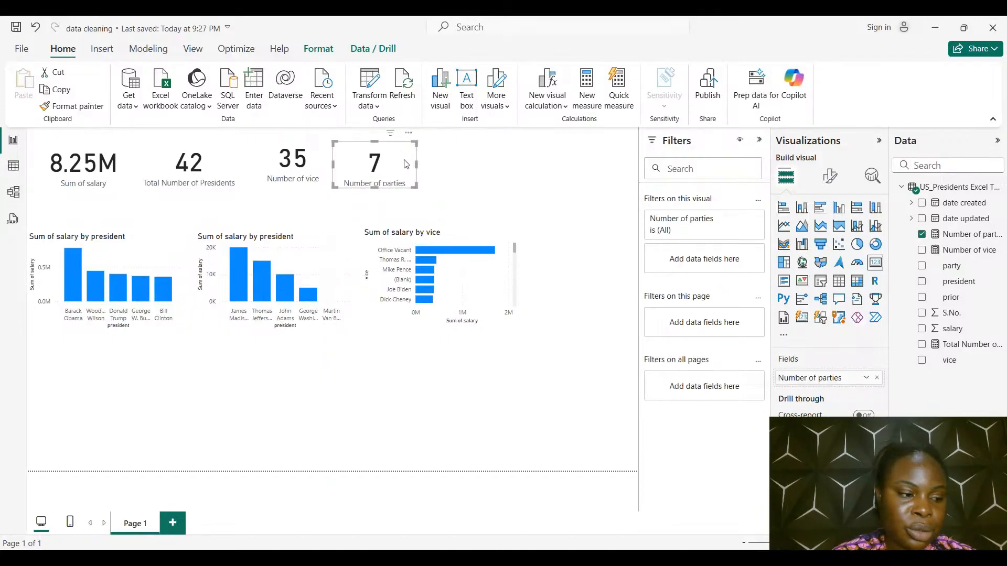